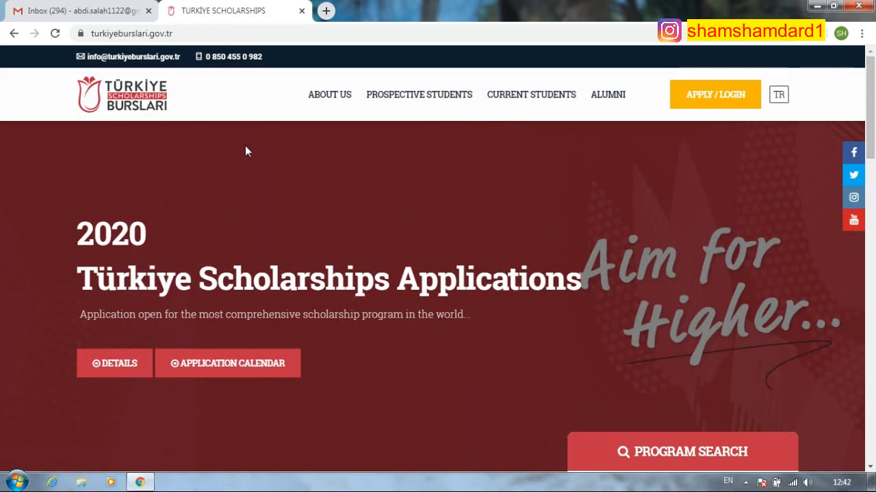
- Open the TBBS application login page from the Türkiye Scholarships site via APPLY / LOGIN
left_click(709, 97)
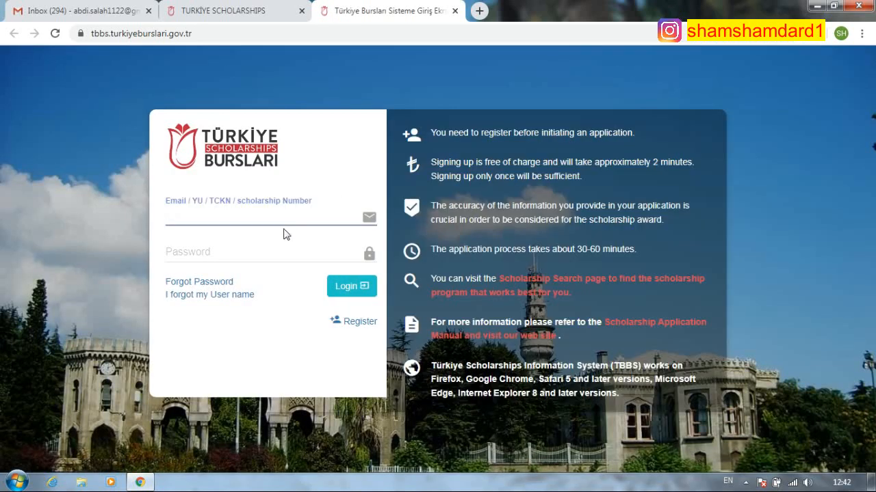
- Go from the TBBS login page to the new-account registration form via the Register link
left_click(267, 210)
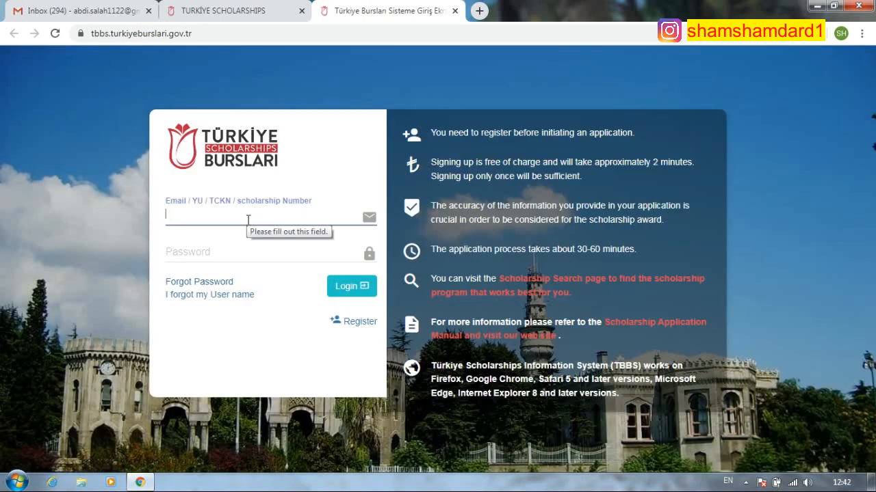
left_click(214, 250)
left_click(223, 217)
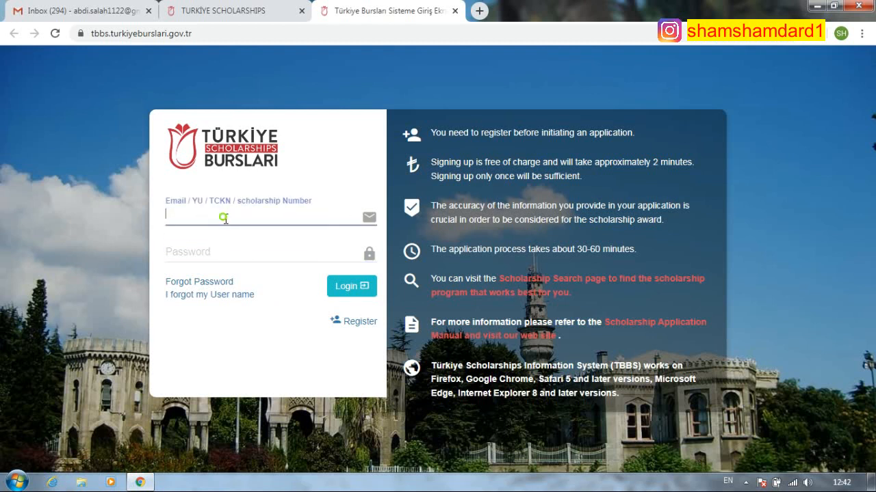
left_click(359, 323)
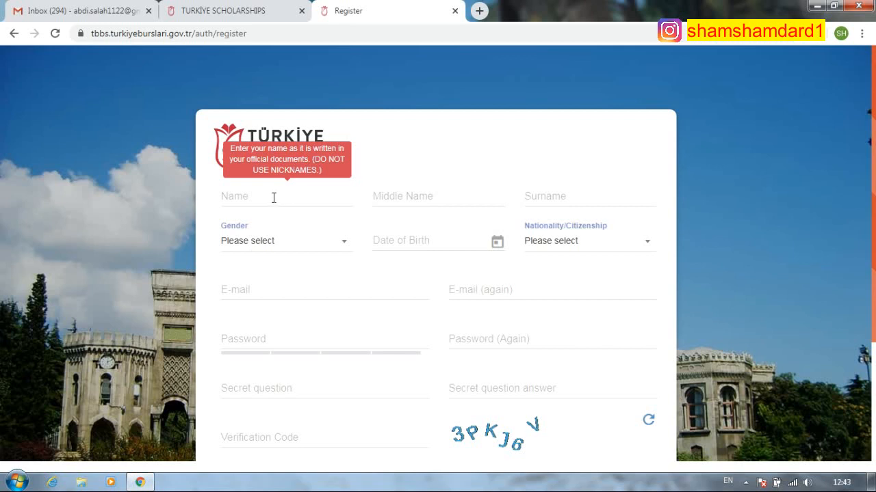
- Enter the applicant's first name in the Name field
left_click(274, 198)
key("Tab")
key("Tab")
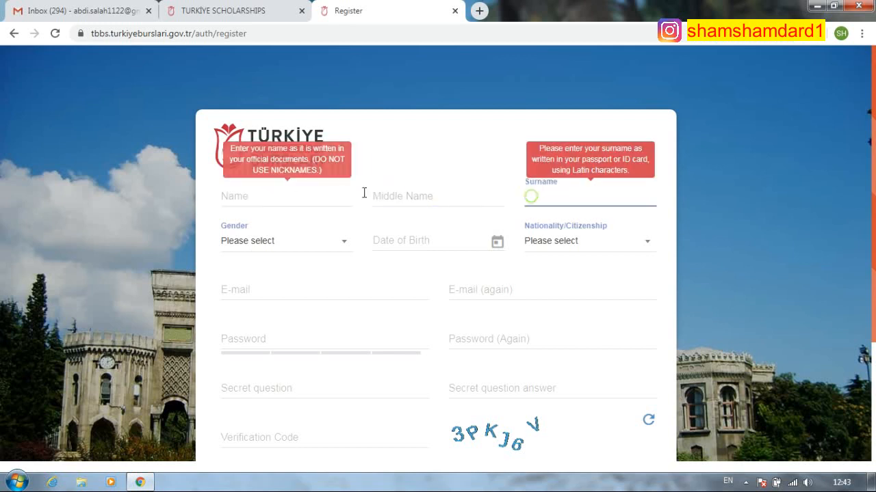
left_click(401, 197)
left_click(329, 198)
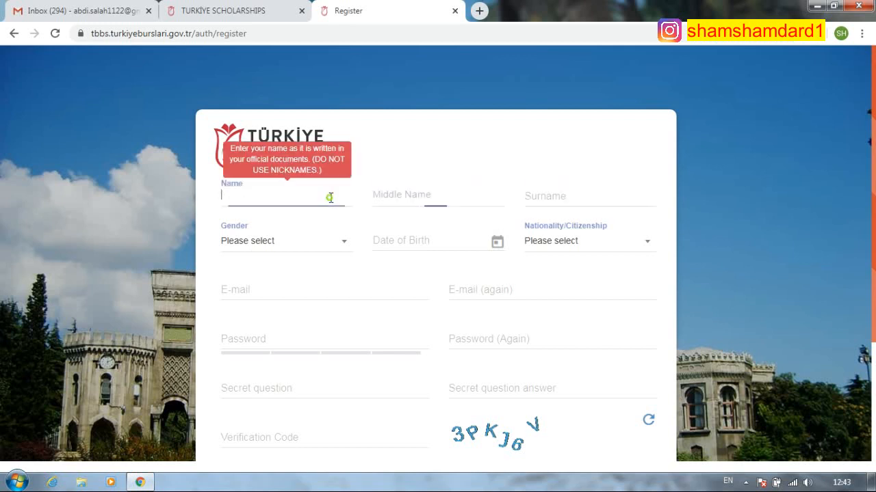
left_click(439, 195)
left_click(232, 197)
left_click(523, 199)
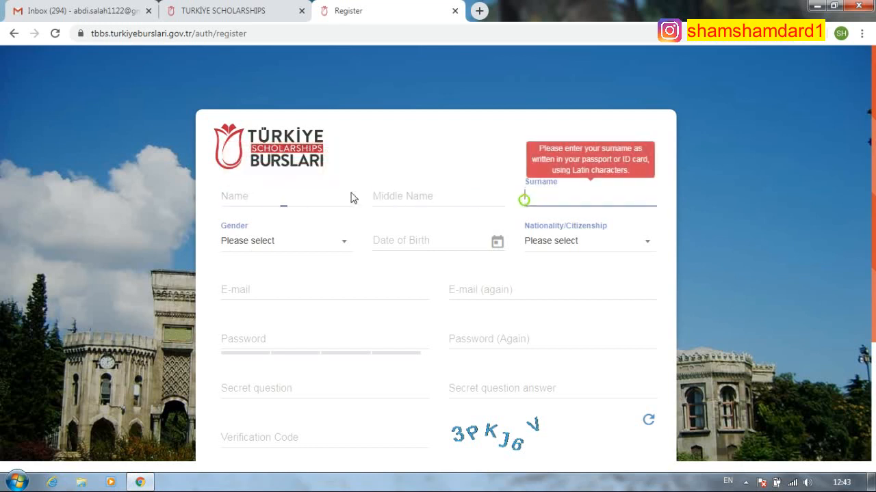
left_click(342, 198)
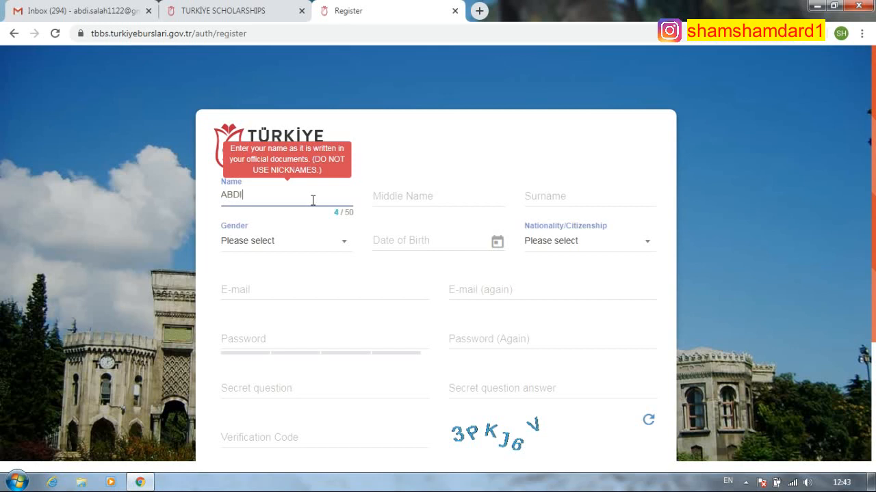
key("BackSpace")
key("BackSpace")
key("BackSpace")
key("BackSpace")
key("BackSpace")
key("BackSpace")
- Enter the applicant's surname, leaving the middle name empty
left_click(534, 198)
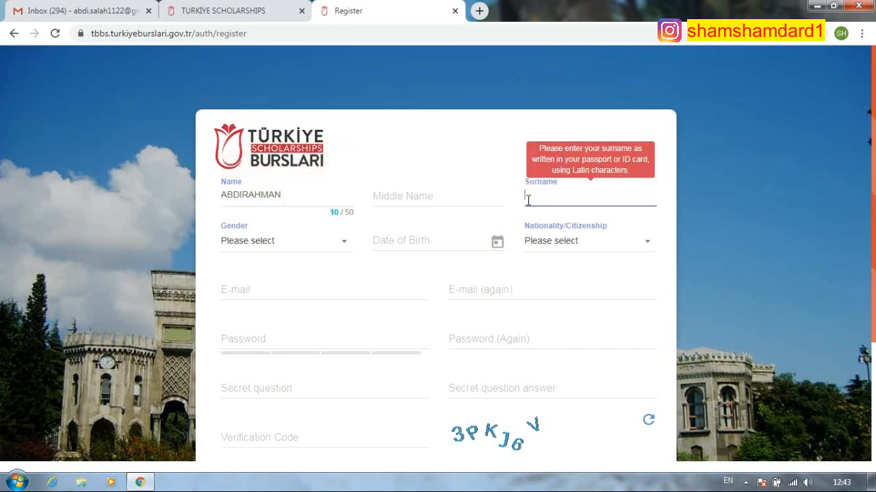
left_click(395, 196)
left_click(572, 195)
left_click(283, 248)
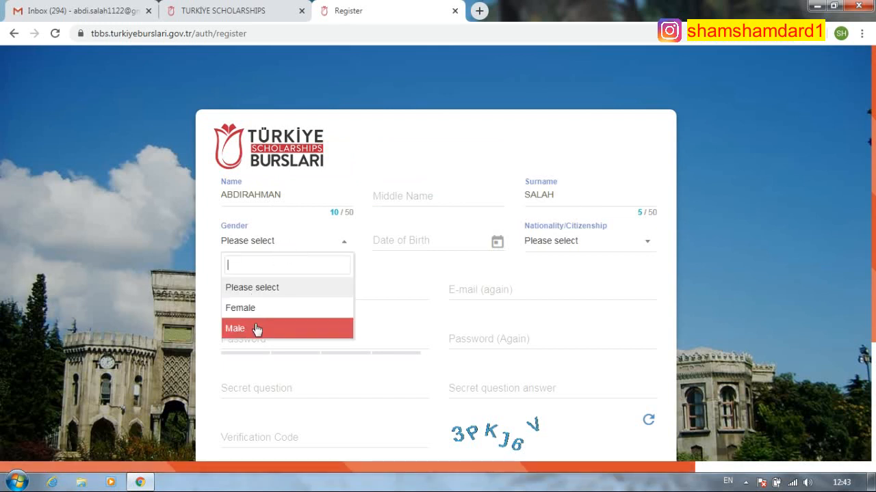
left_click(255, 328)
left_click(403, 239)
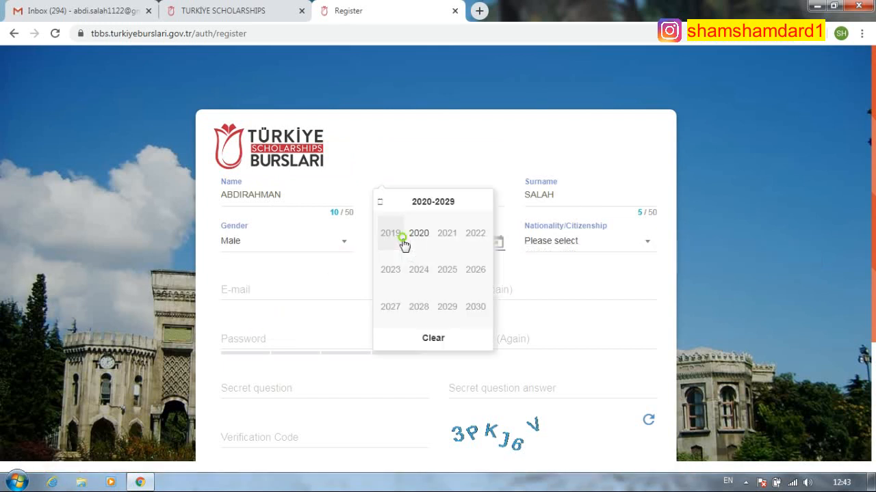
left_click(380, 202)
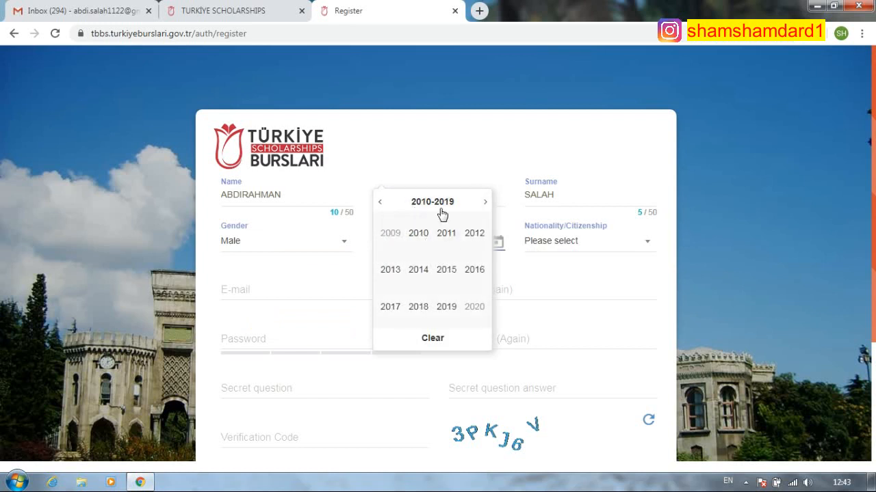
left_click(381, 203)
left_click(380, 202)
left_click(446, 306)
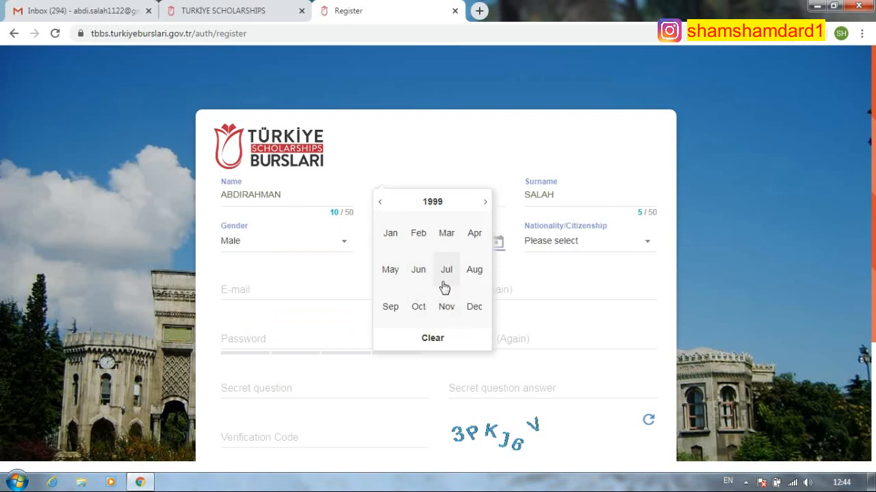
left_click(393, 306)
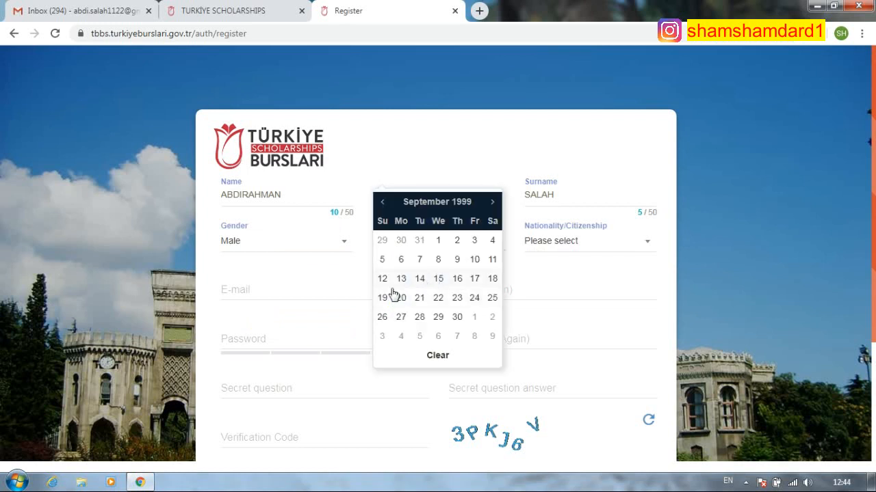
left_click(473, 299)
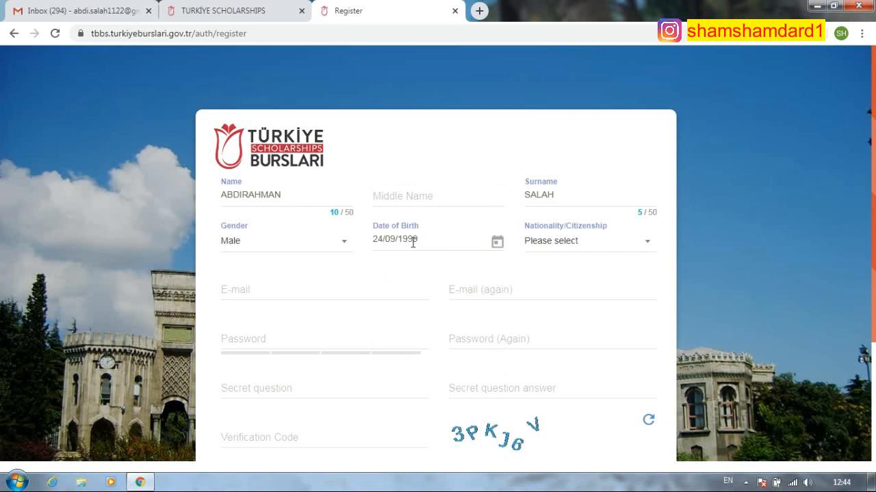
- Search for and select Somalia as the nationality
mouse_move(399, 244)
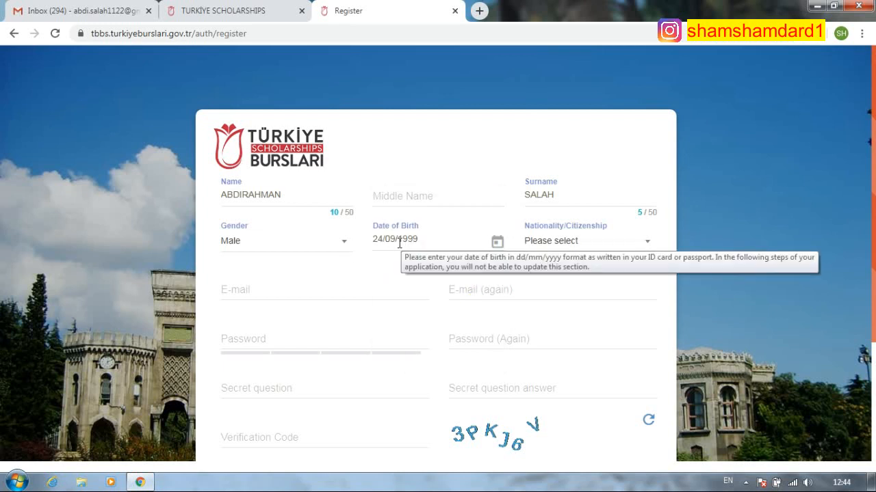
left_click(617, 243)
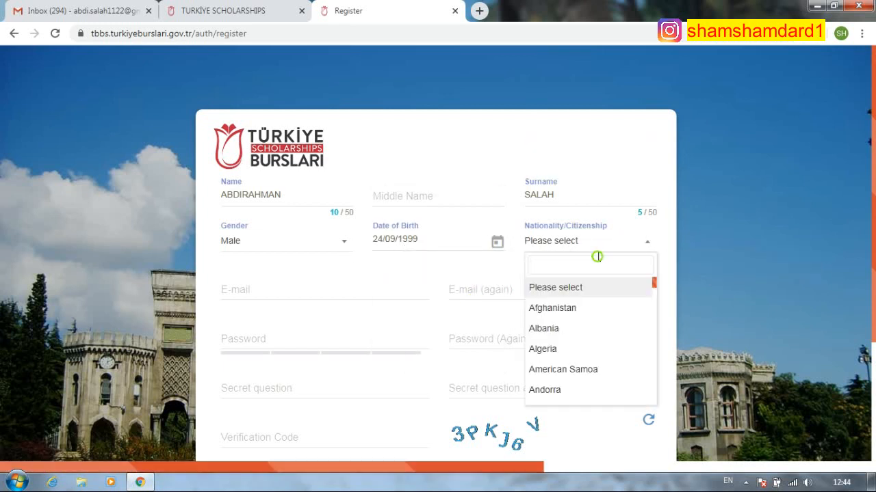
type("somal")
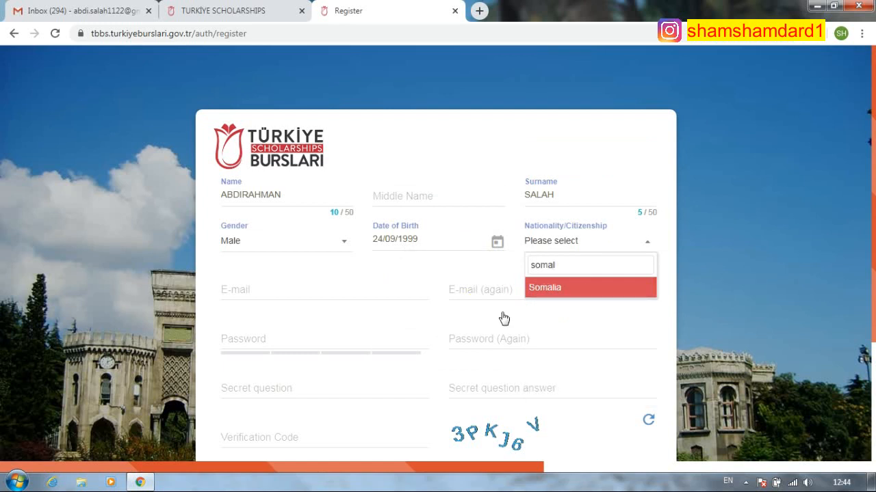
left_click(561, 293)
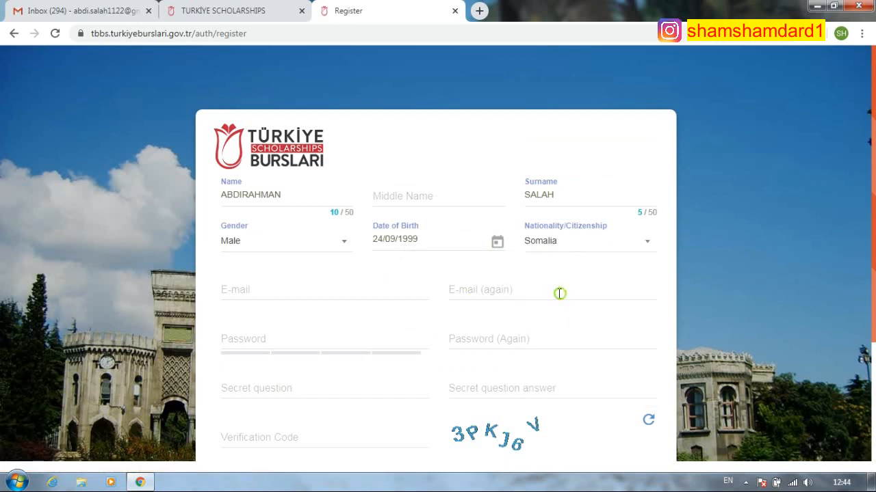
- Type the applicant's e-mail address into both the E-mail and E-mail (Again) fields
left_click(312, 291)
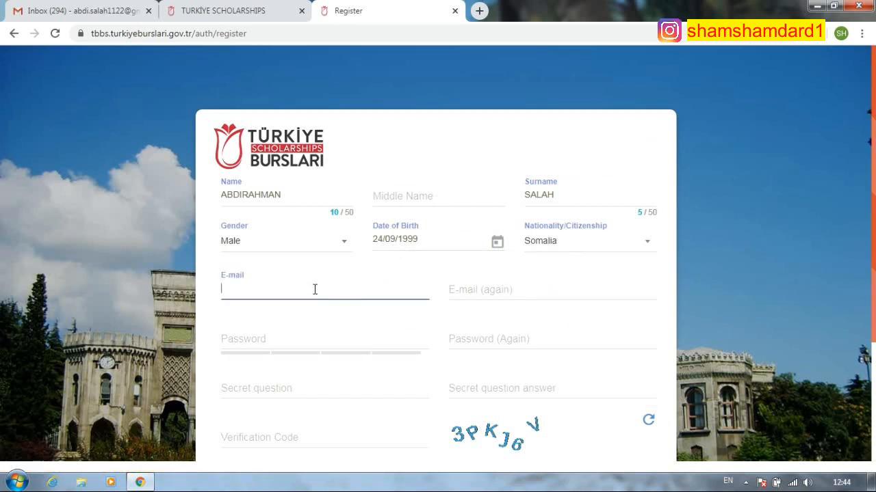
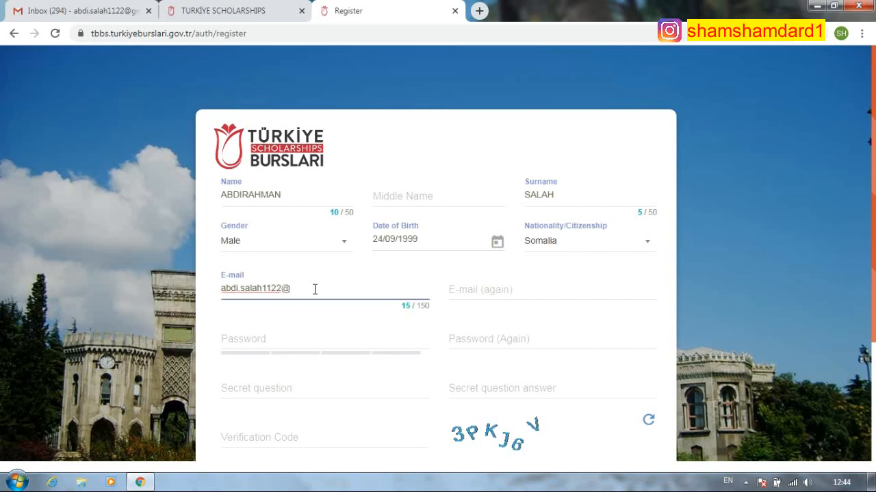
left_click(484, 290)
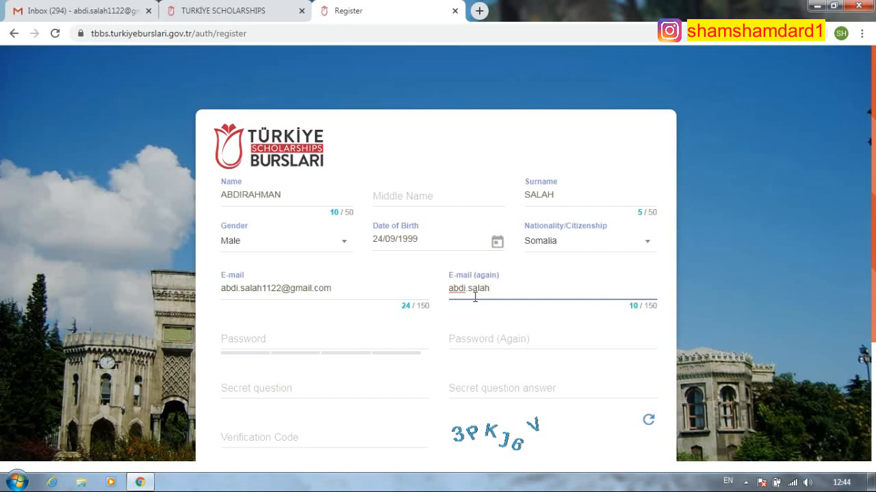
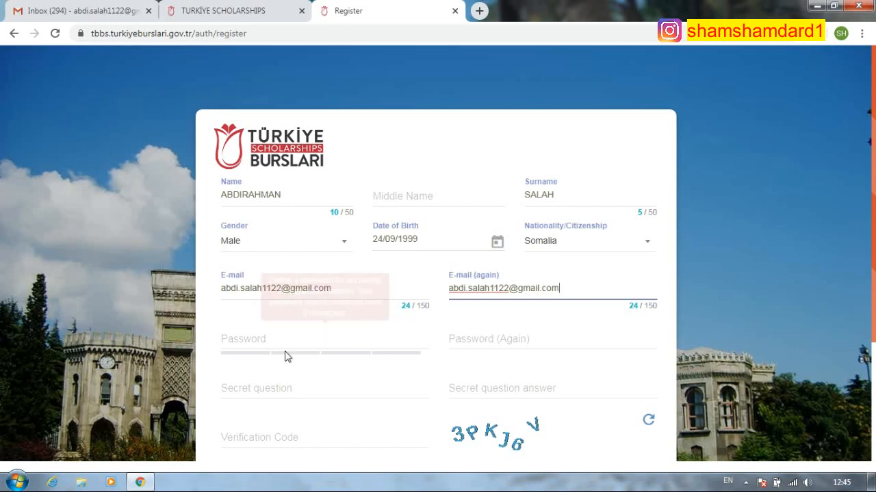
- Enter the 11-character account password in both Password fields
left_click(297, 337)
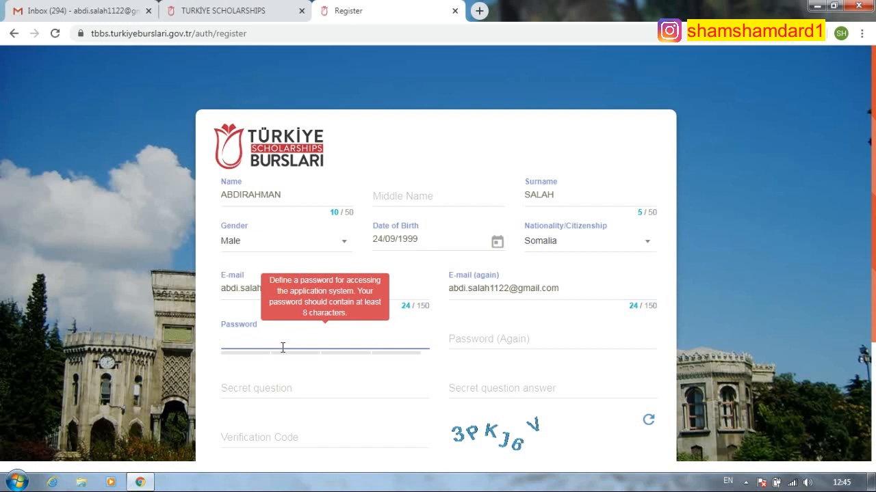
type("•••••••••")
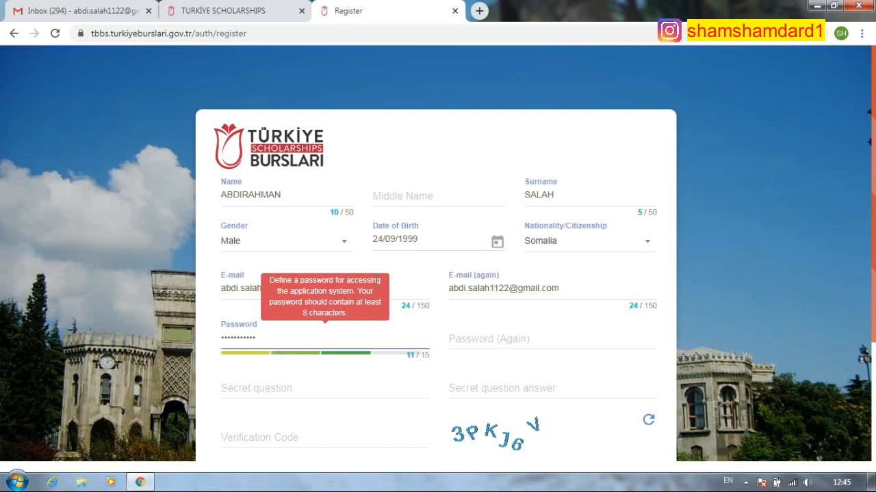
left_click(485, 342)
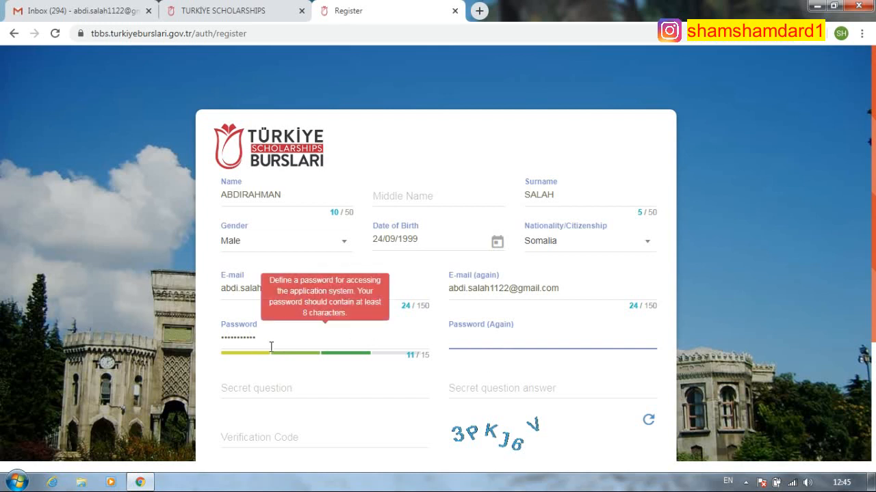
type("••")
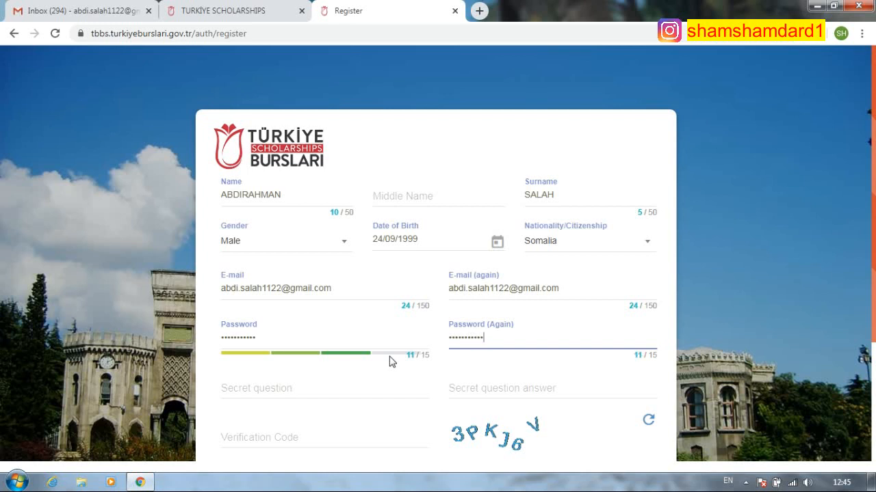
- Enter the secret question 'who am i ?'
left_click(309, 388)
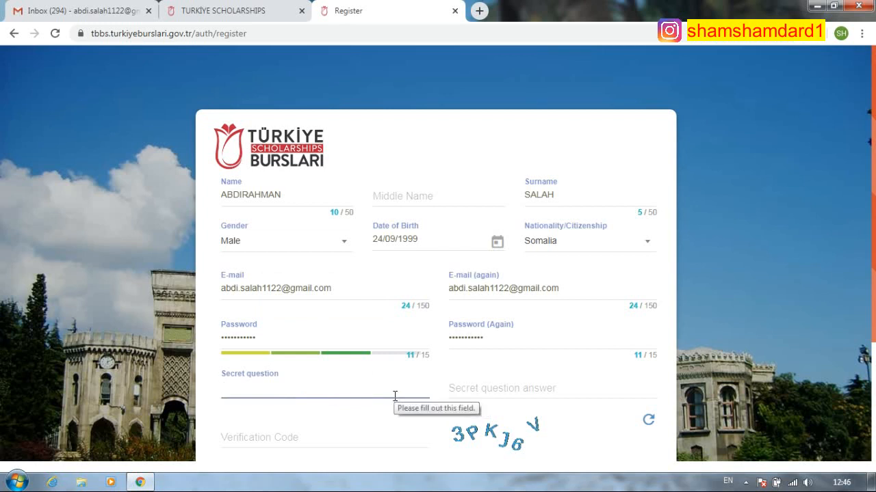
type("whon d")
key("BackSpace")
key("BackSpace")
key("BackSpace")
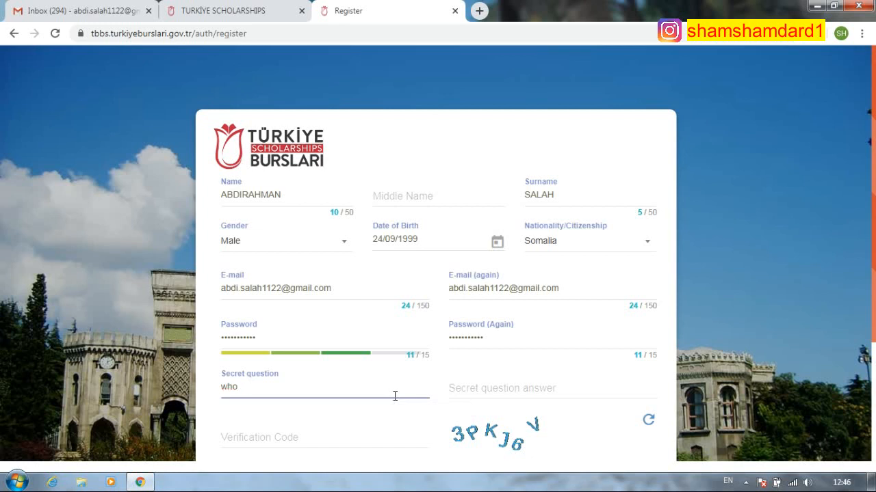
type("am")
key("BackSpace")
key("BackSpace")
type("?")
left_click(473, 388)
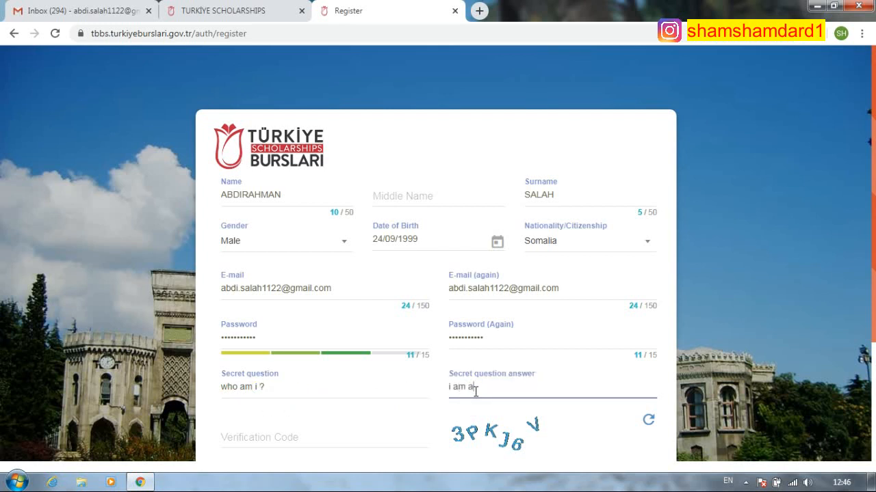
- Fill in the secret question answer and the captcha verification code
scroll(287, 425, "down", 2)
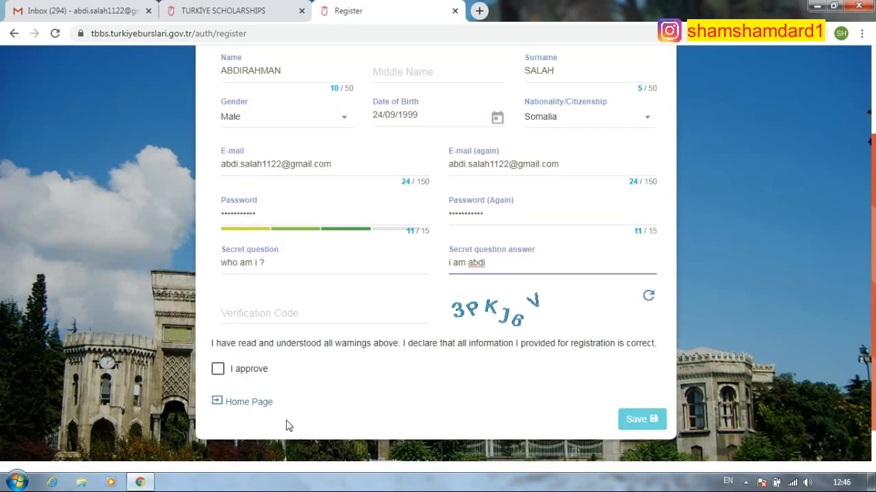
left_click(301, 311)
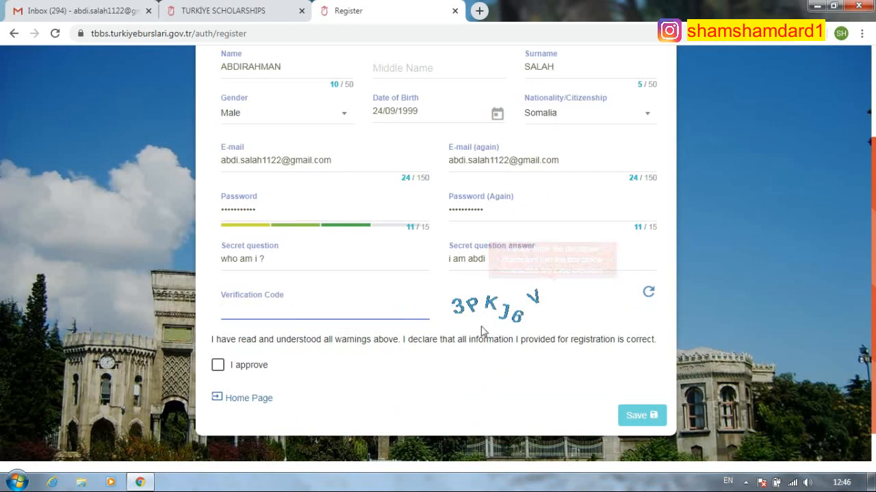
scroll(383, 253, "up", 2)
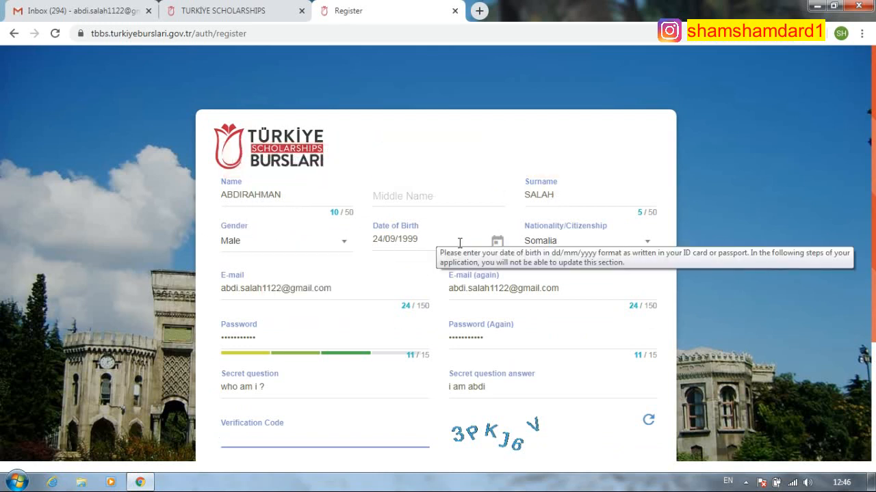
scroll(554, 255, "down", 1)
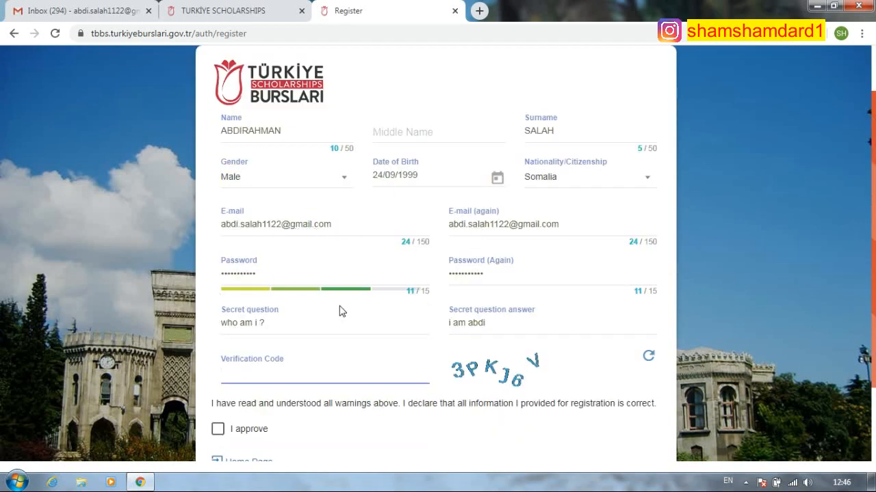
scroll(308, 301, "down", 2)
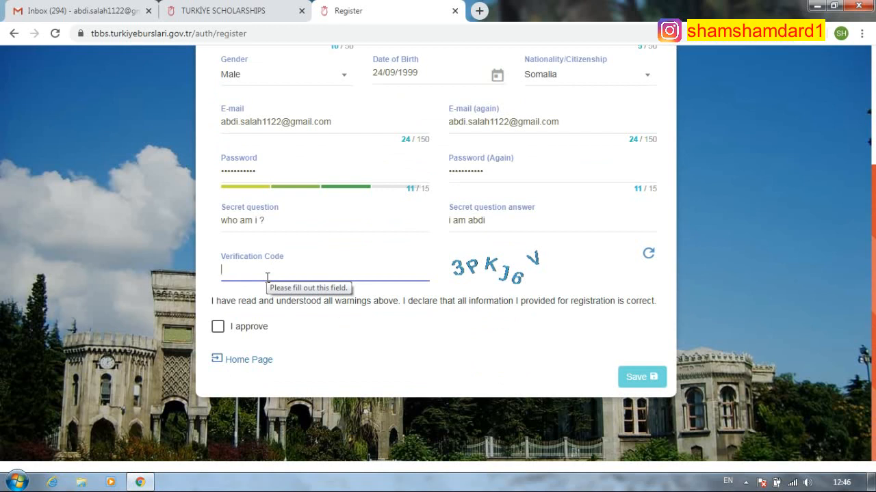
type("3PKJ")
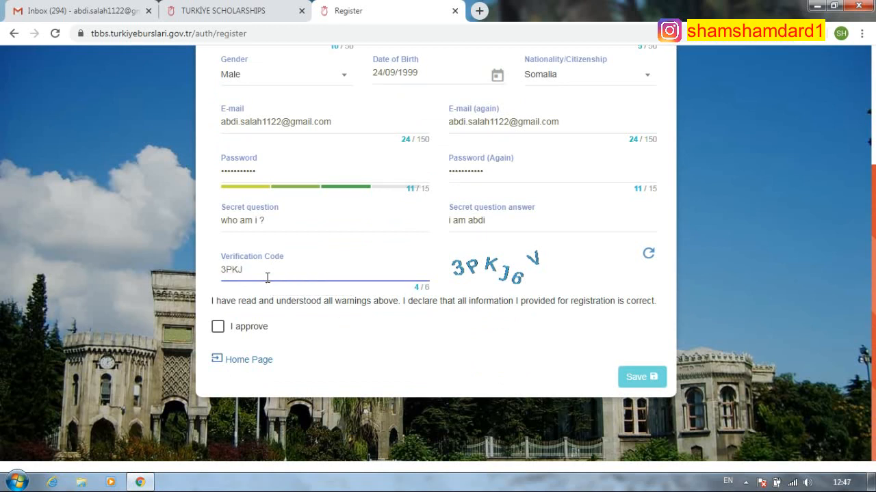
type("6V")
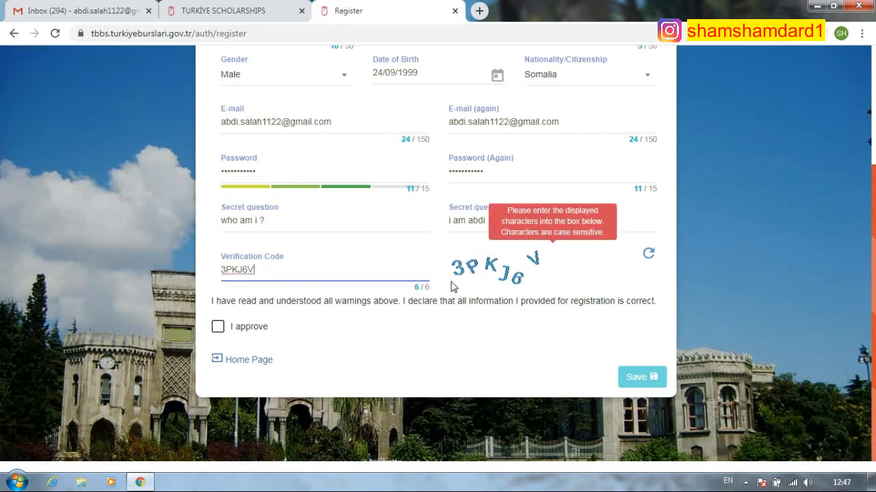
- Approve the registration declaration and submit the form with Save
left_click(218, 328)
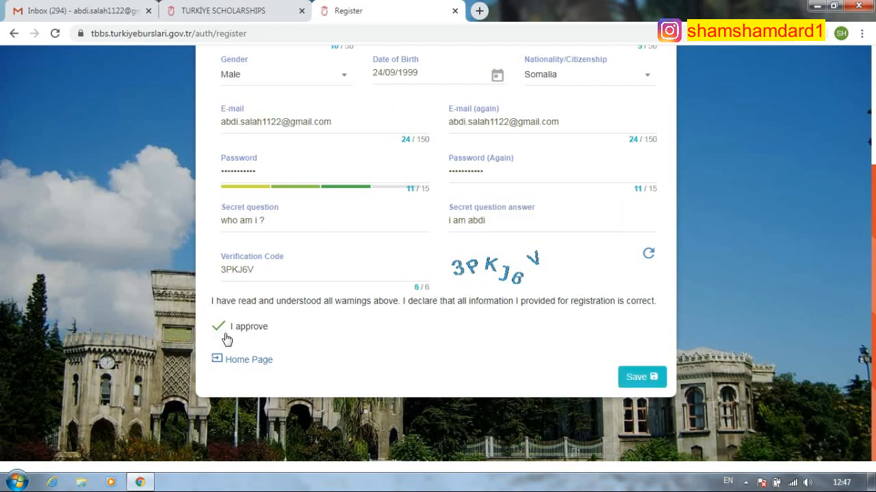
left_click(219, 327)
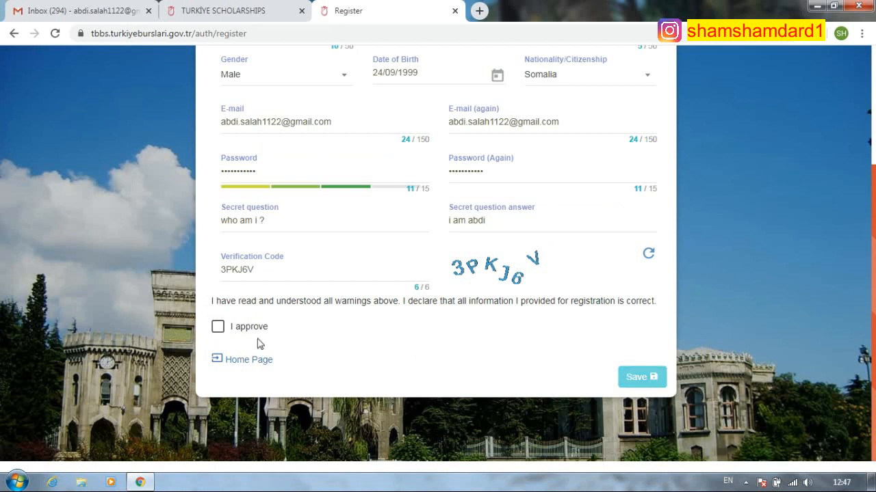
left_click(219, 327)
scroll(336, 299, "up", 3)
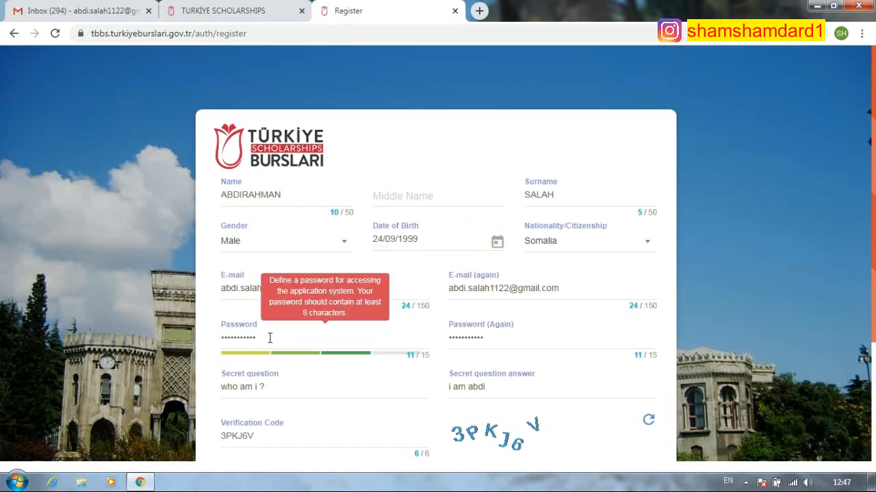
scroll(272, 332, "down", 2)
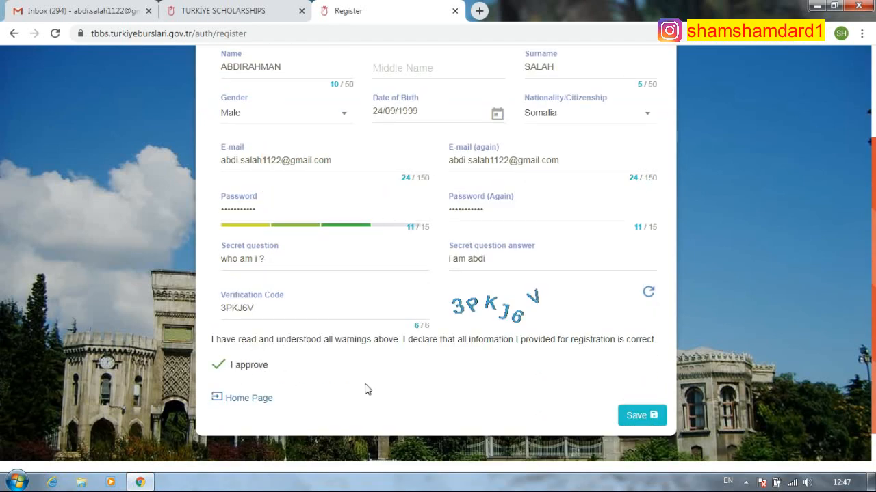
left_click(645, 419)
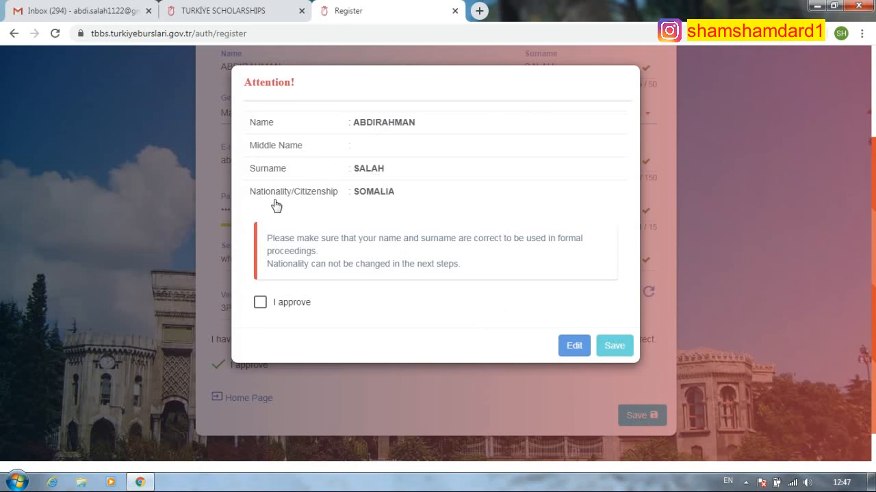
- Approve the name, surname and nationality summary and save to complete registration
left_click(260, 302)
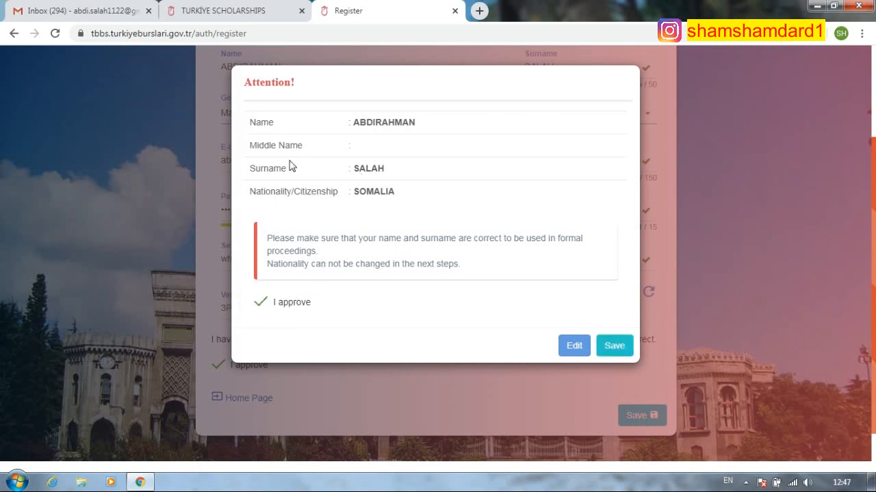
left_click(615, 352)
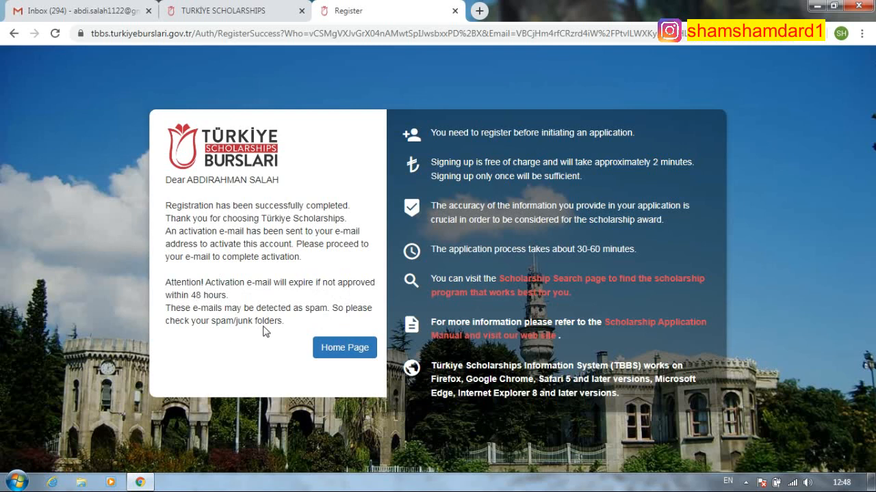
- Open the Aktivasyon Bilgisi e-mail from Türkiye Scholarships in Gmail
left_click(99, 13)
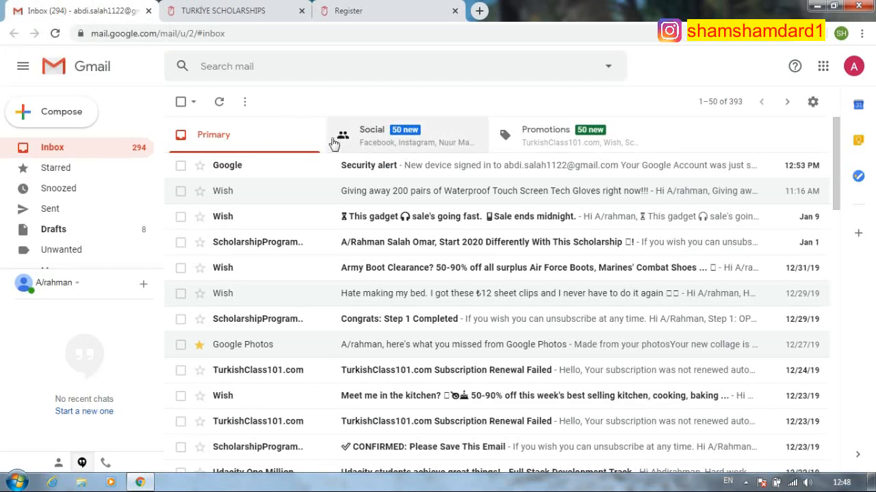
left_click(254, 11)
left_click(88, 12)
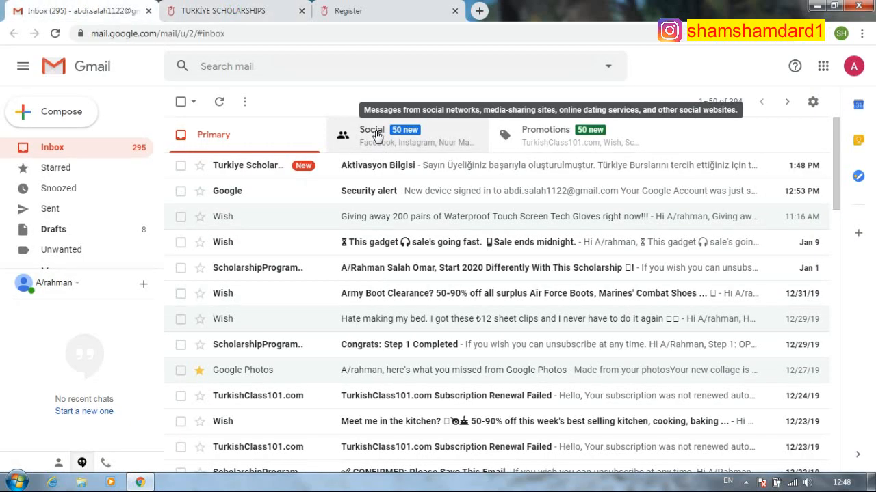
left_click(424, 169)
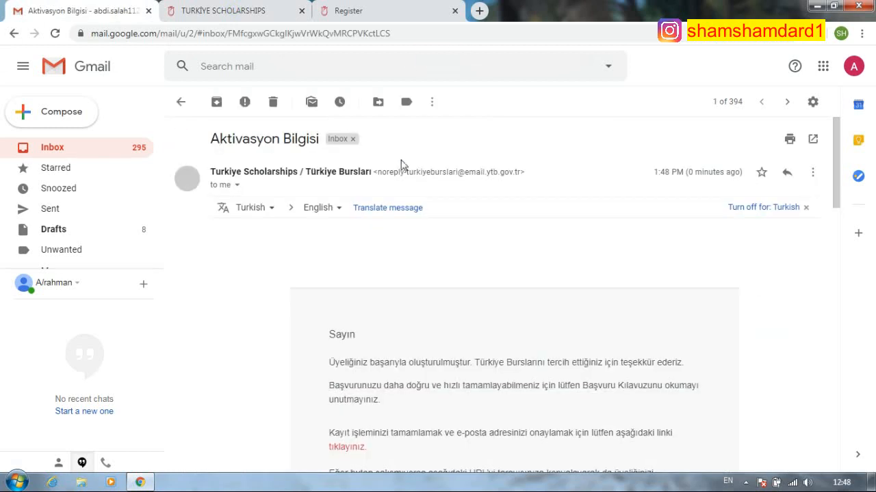
- Follow the ConfirmUserAccount link further down the e-mail
scroll(391, 267, "down", 6)
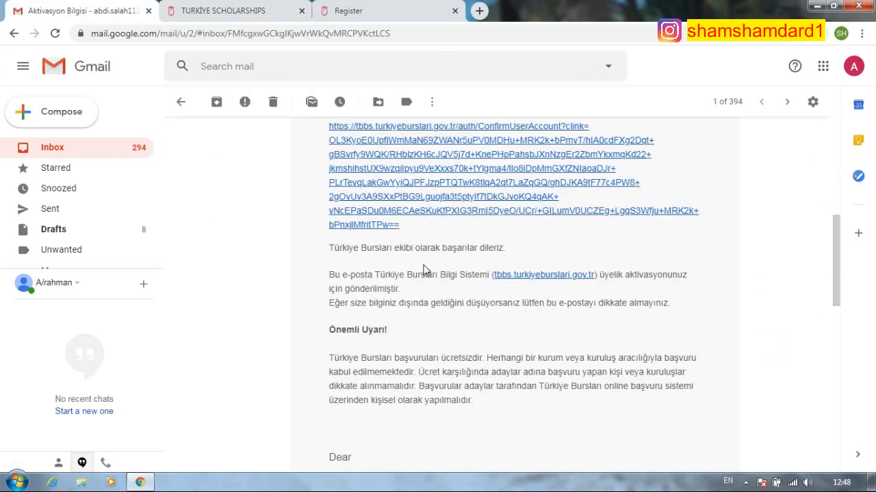
scroll(451, 274, "up", 5)
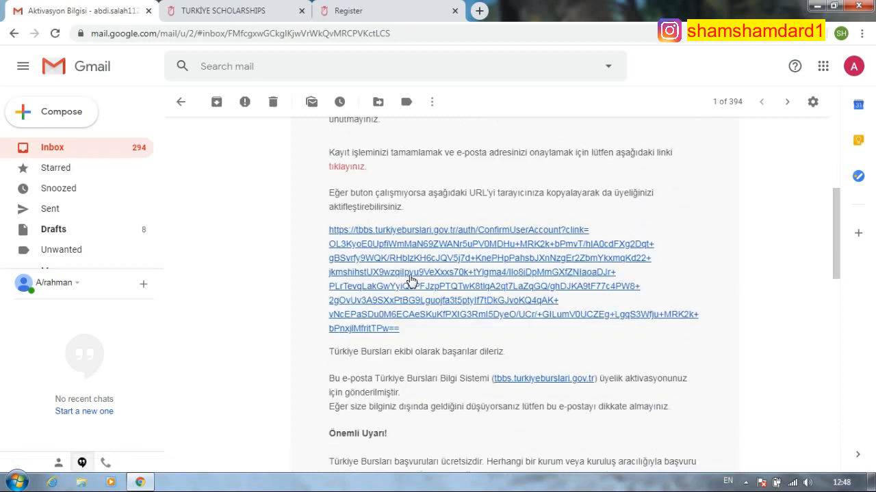
scroll(417, 273, "down", 4)
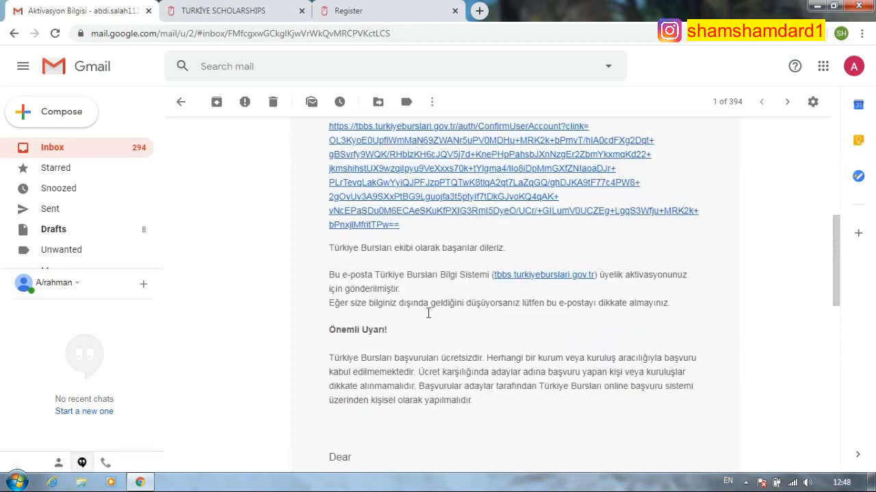
scroll(423, 296, "down", 3)
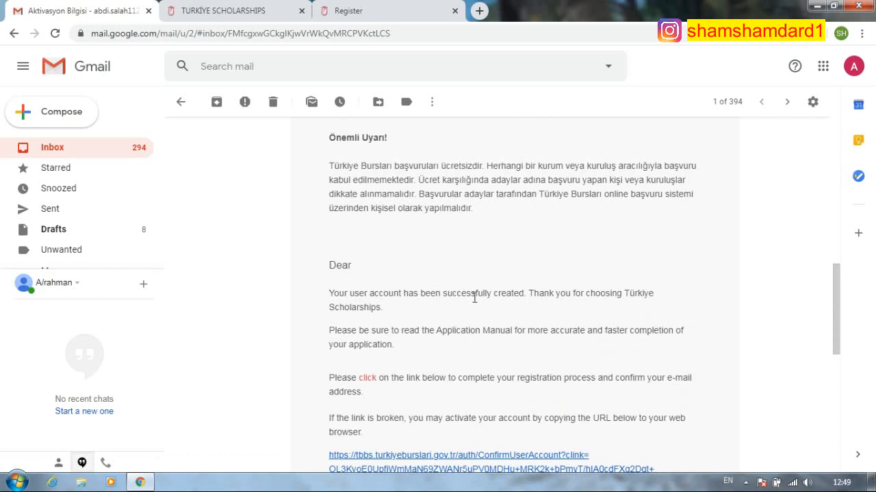
scroll(593, 312, "down", 1)
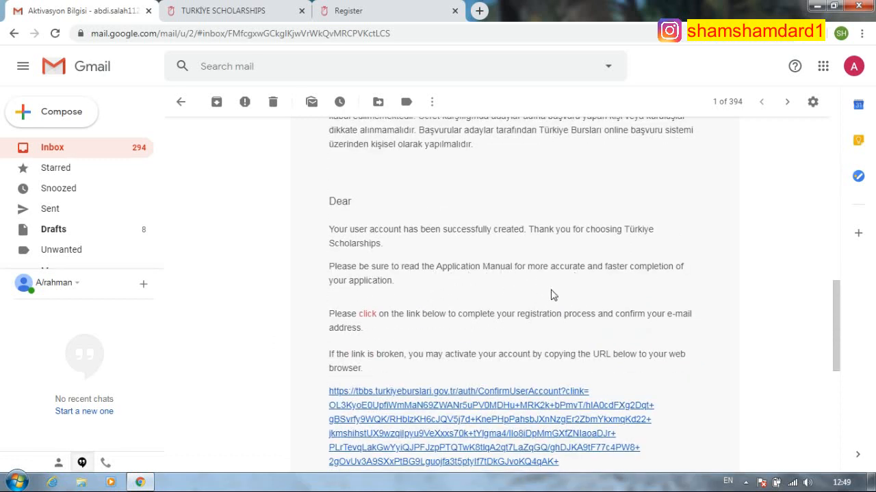
scroll(361, 301, "down", 1)
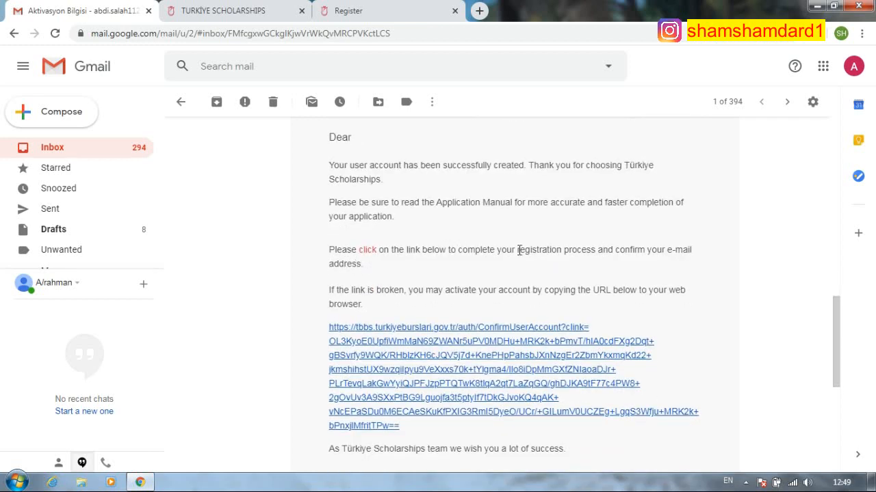
scroll(409, 311, "down", 1)
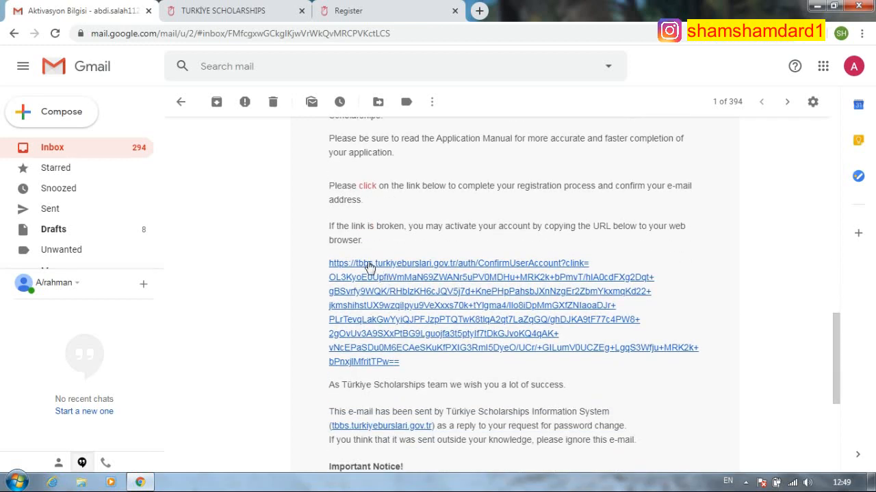
scroll(422, 241, "up", 1)
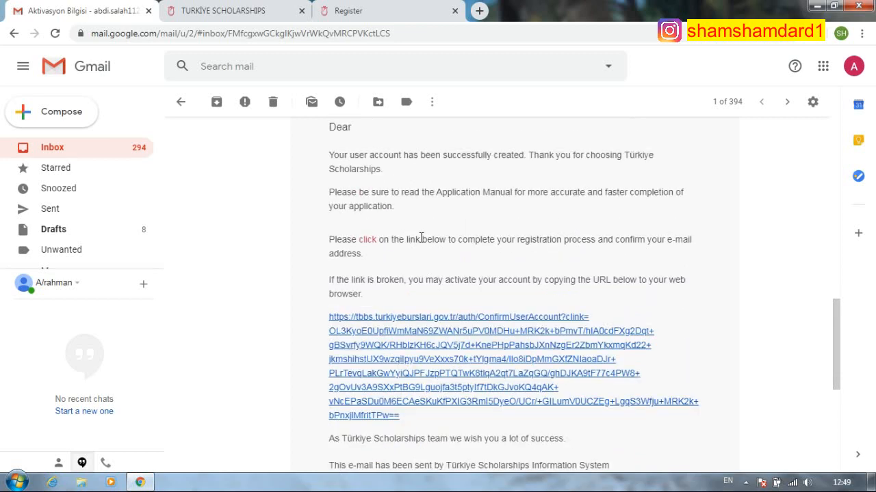
scroll(446, 272, "down", 2)
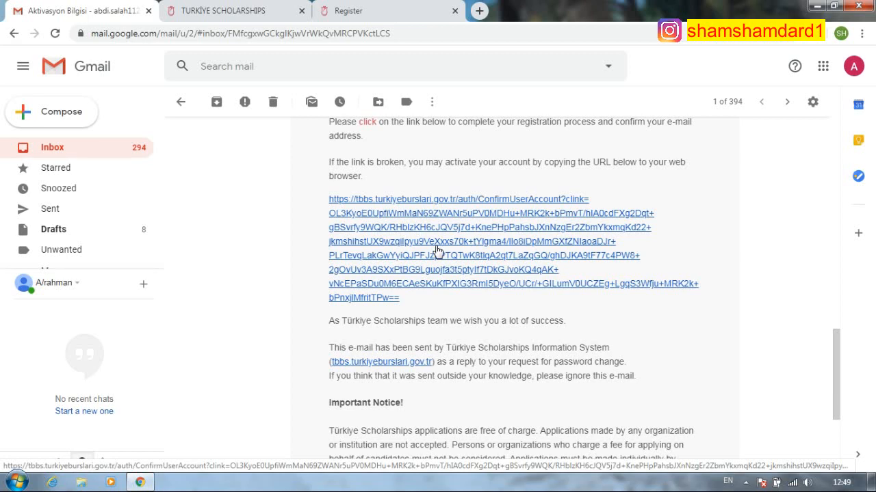
scroll(436, 252, "down", 2)
scroll(439, 288, "up", 4)
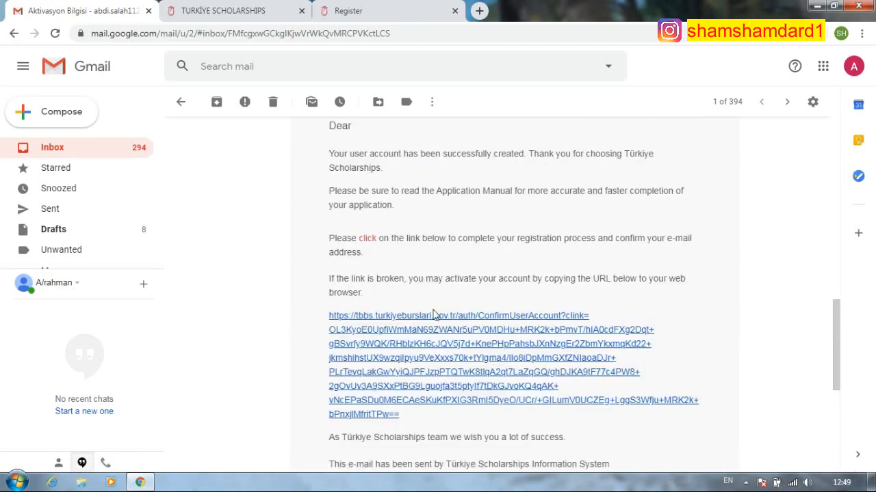
left_click(431, 350)
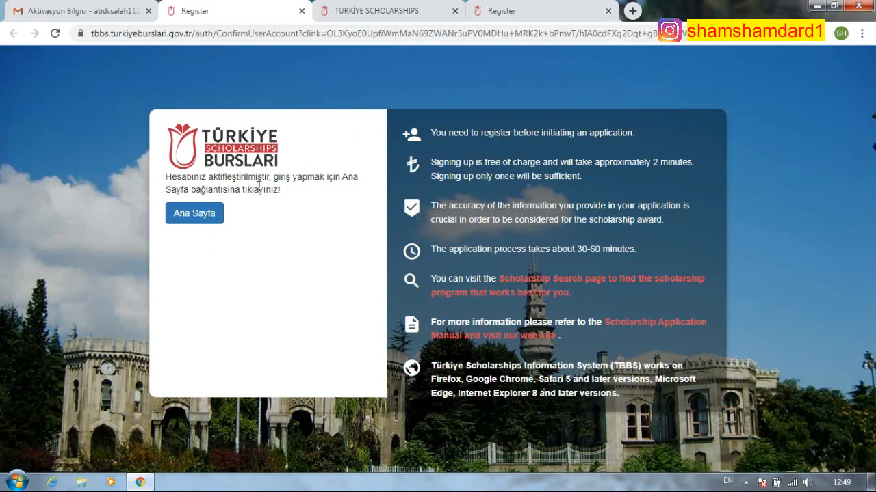
- Return to the TBBS home page and log in with the new account's e-mail and password
left_click(195, 215)
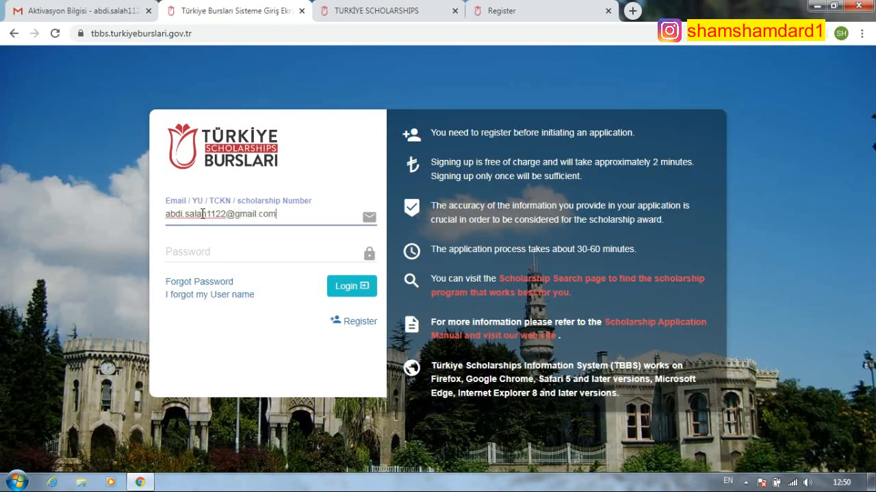
left_click(241, 253)
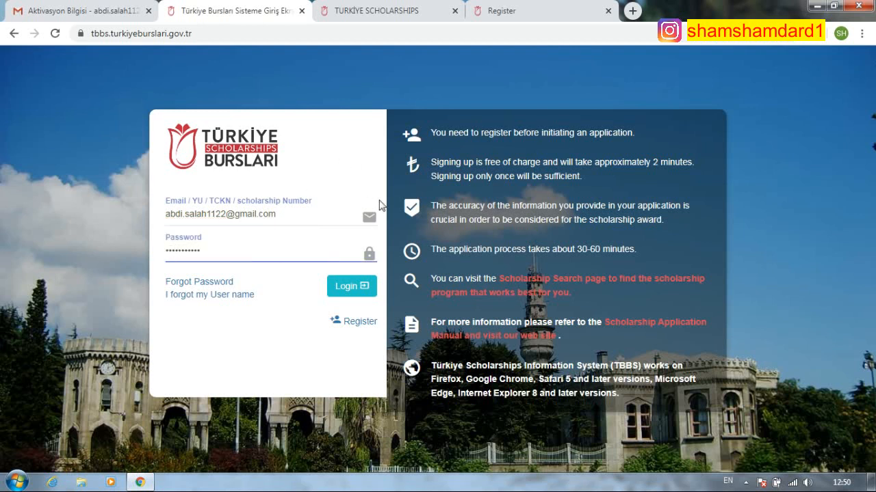
left_click(350, 291)
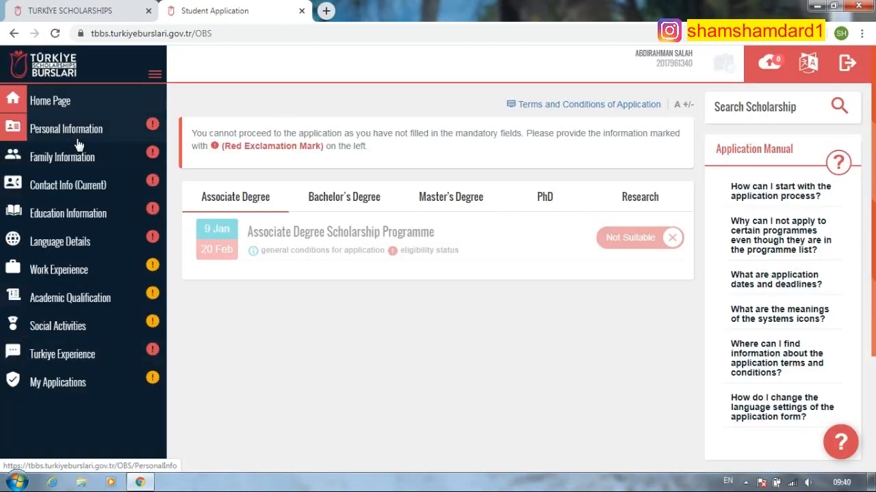
- Open Personal Information for editing and set marital status to Single
left_click(78, 141)
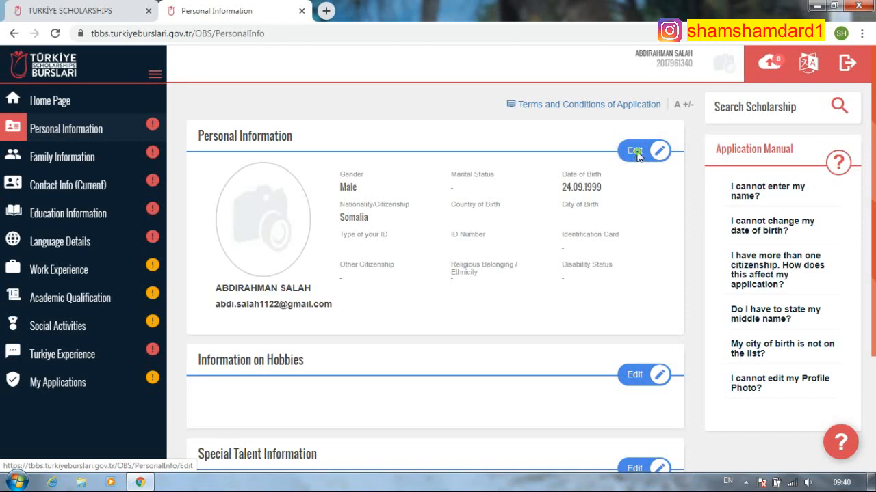
left_click(636, 150)
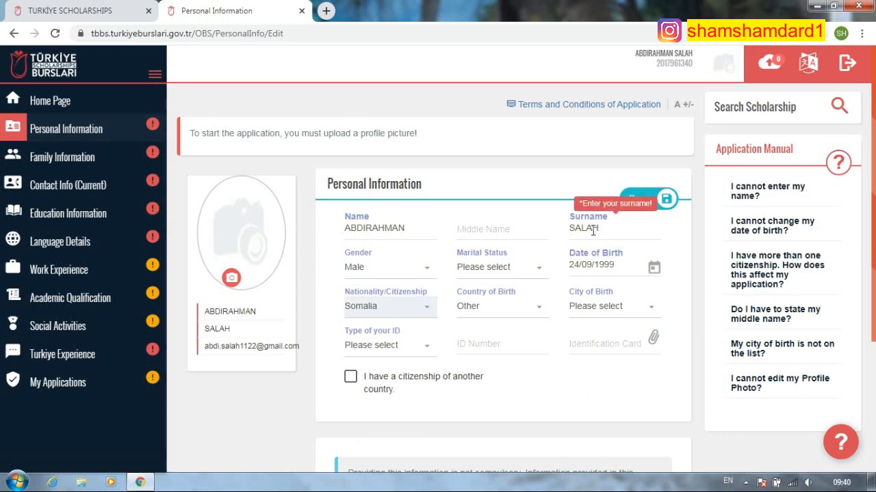
left_click(533, 270)
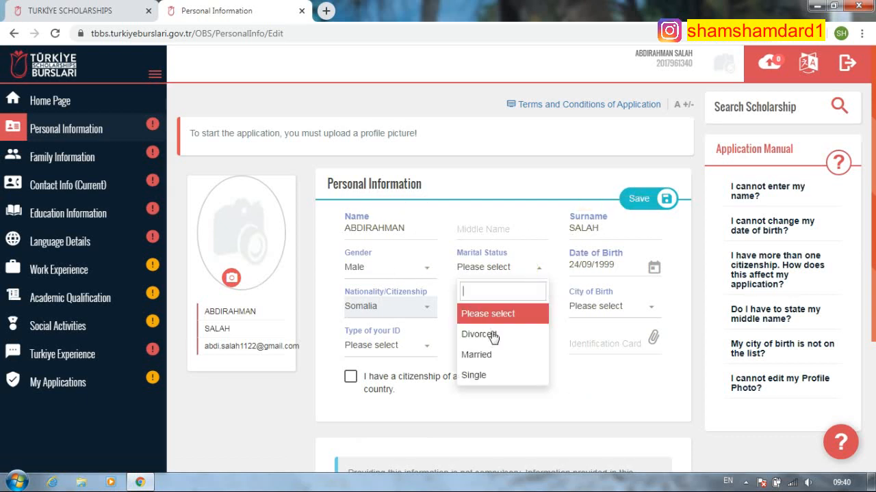
left_click(479, 375)
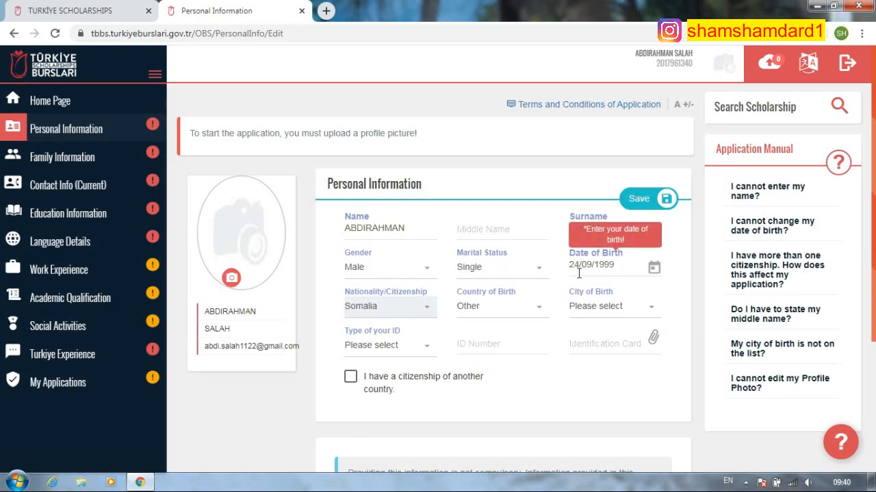
- Set country of birth to Somalia and city of birth to Mogadishu
left_click(525, 313)
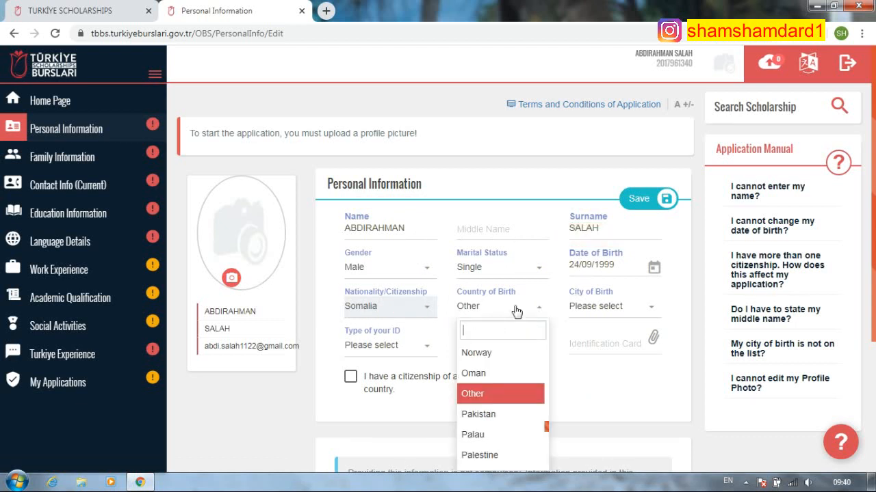
type("soma")
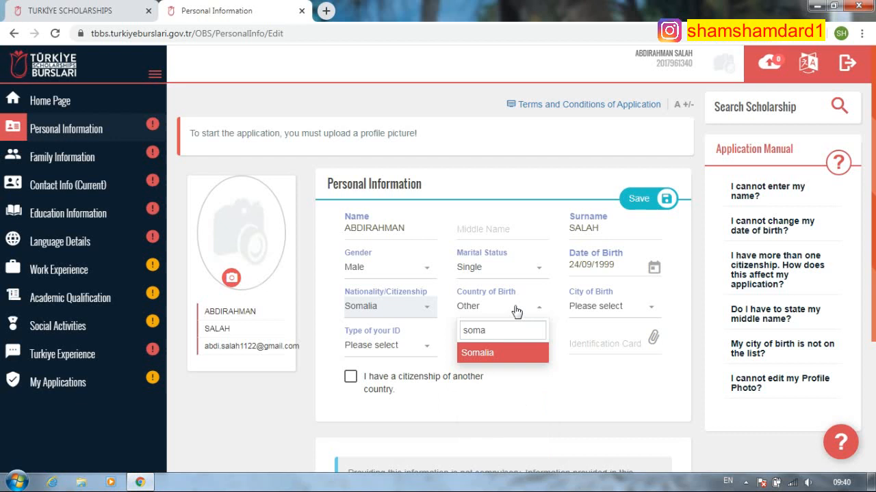
left_click(518, 357)
left_click(619, 311)
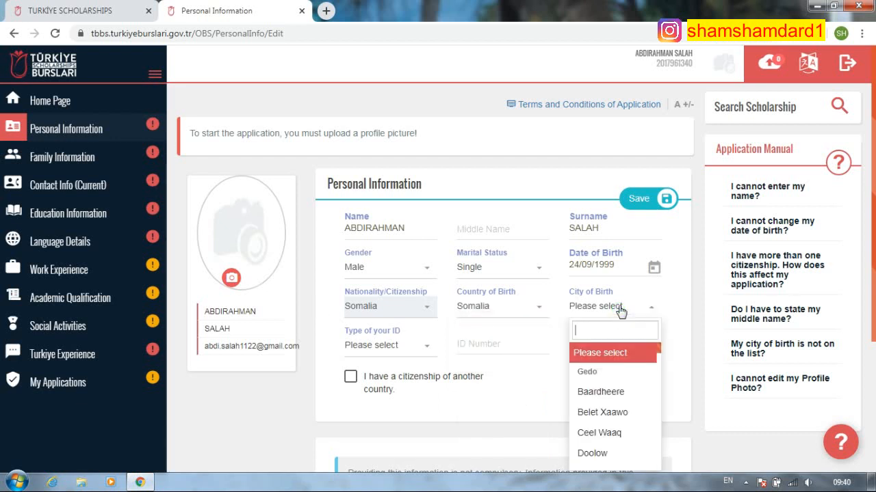
type("mo")
left_click(591, 375)
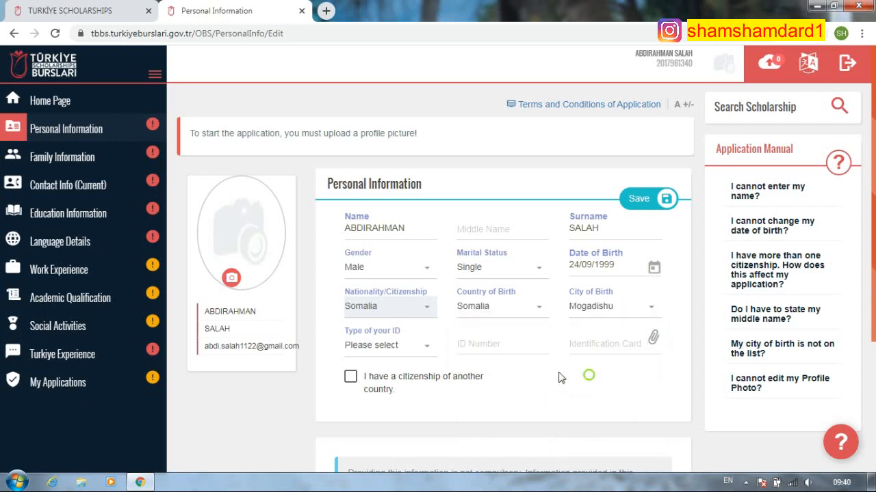
left_click(415, 347)
left_click(381, 457)
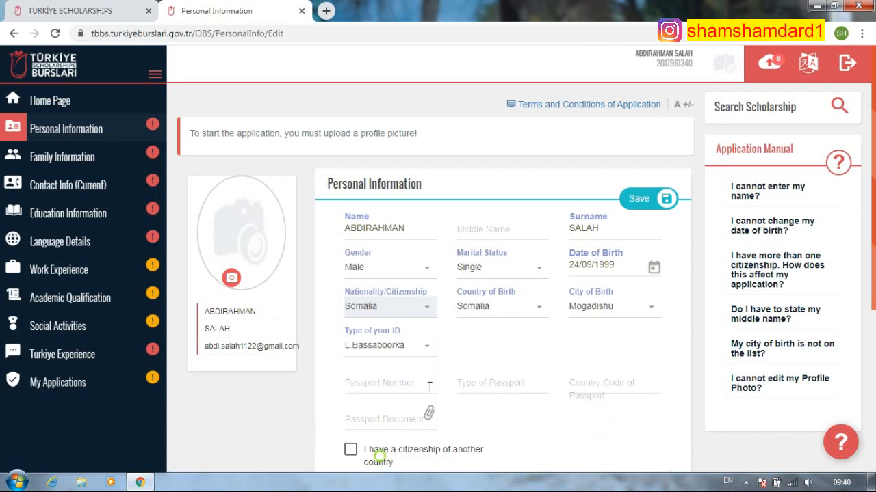
left_click(393, 382)
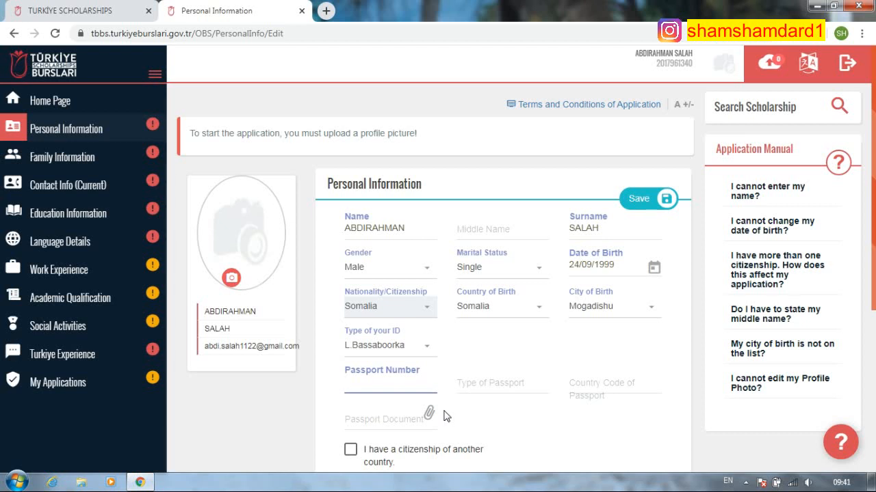
left_click(487, 383)
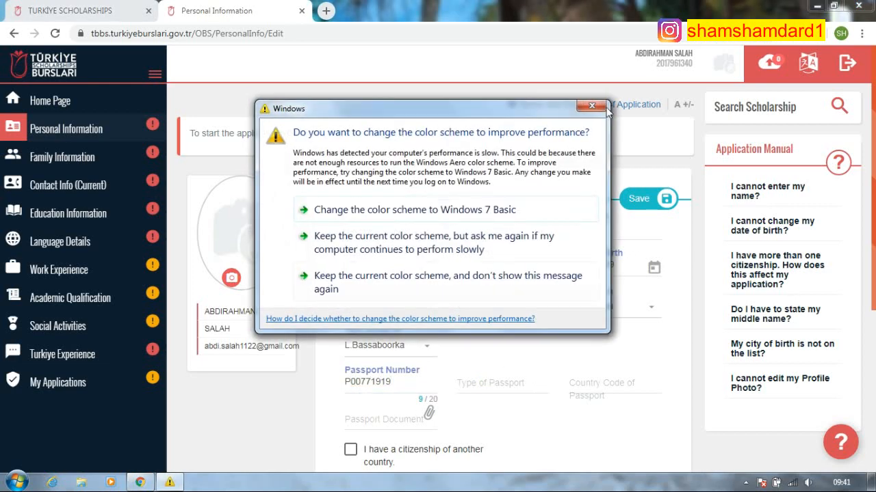
left_click(595, 111)
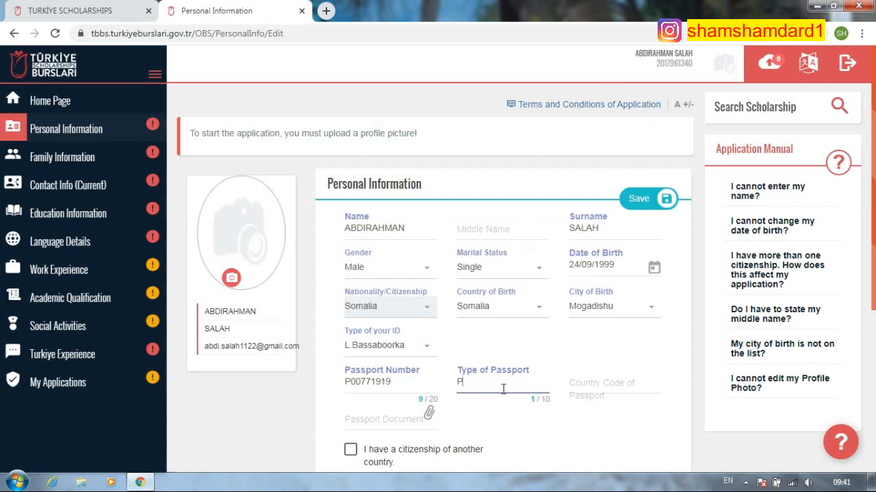
type("P")
left_click(587, 387)
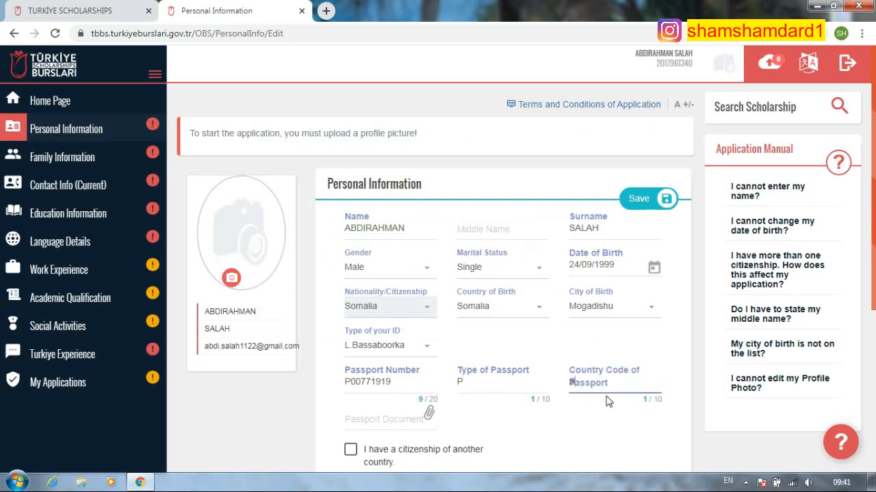
left_click(409, 419)
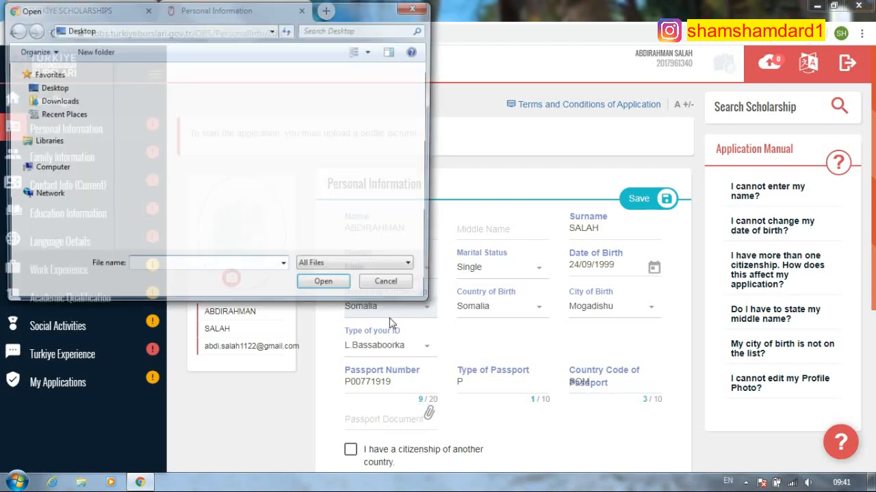
left_click_drag(424, 83, 423, 115)
double_click(244, 119)
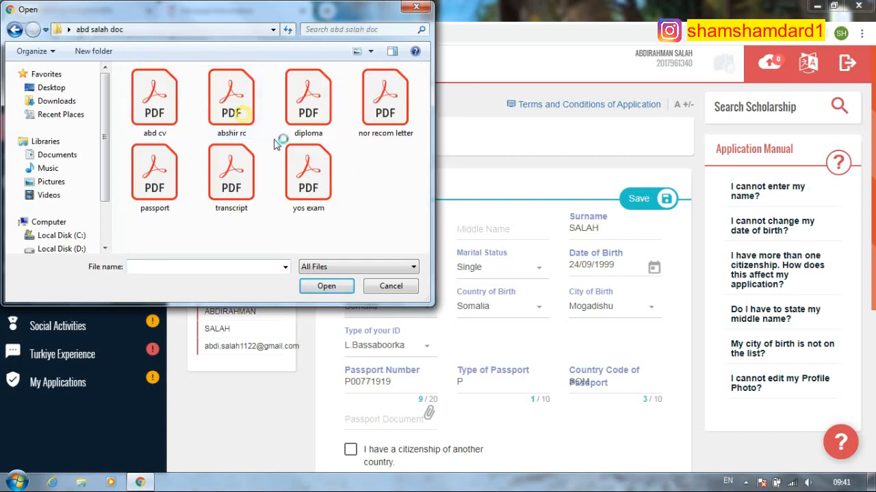
left_click(156, 183)
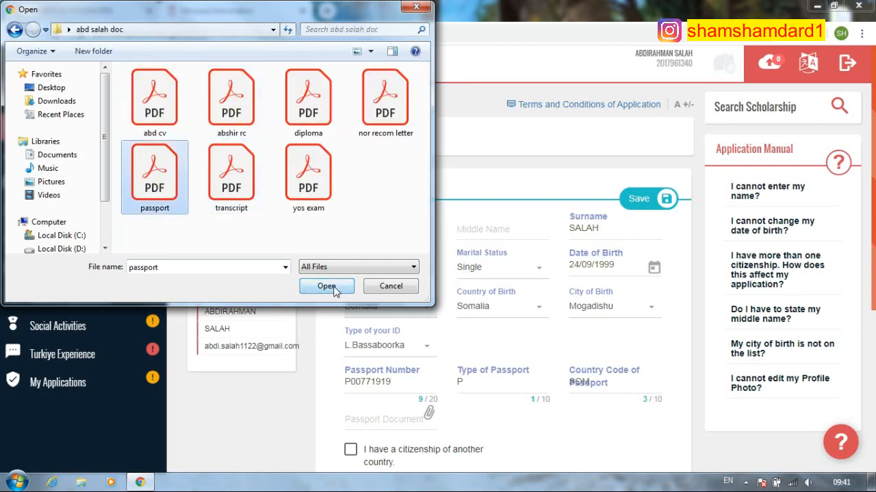
left_click(332, 287)
scroll(479, 383, "down", 1)
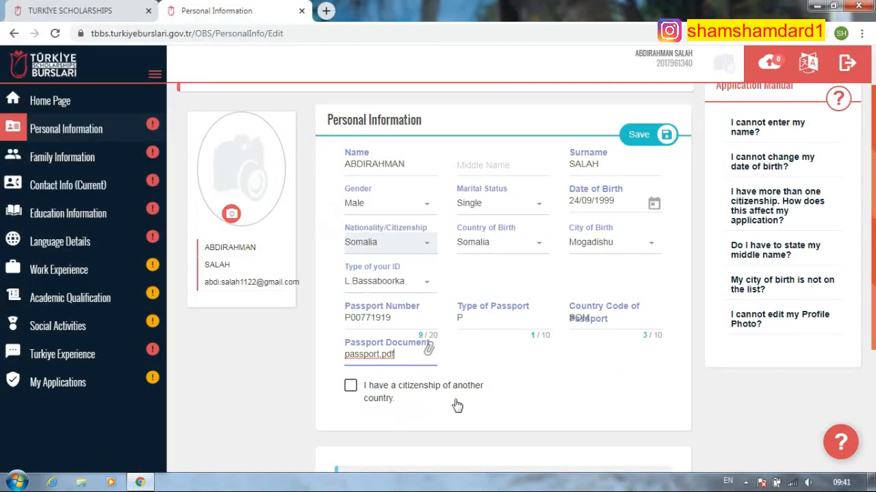
scroll(399, 397, "down", 3)
- Set religious belonging to Islam Sunni
left_click(415, 390)
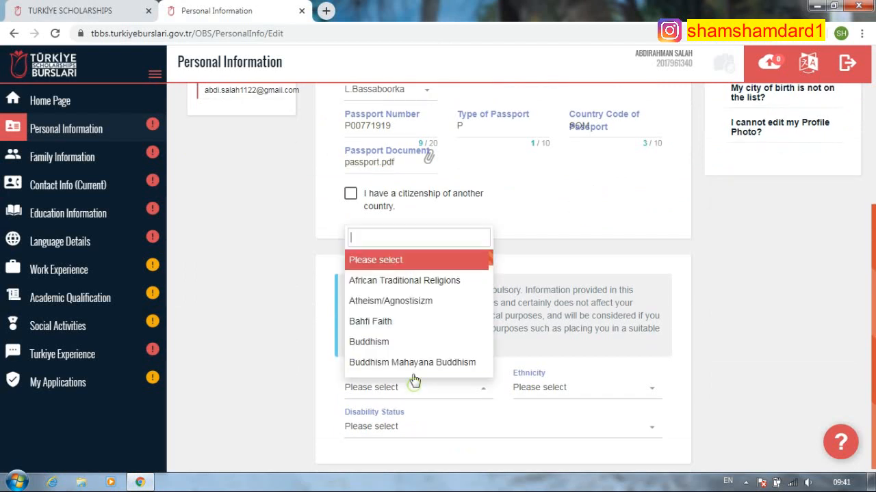
type("sun")
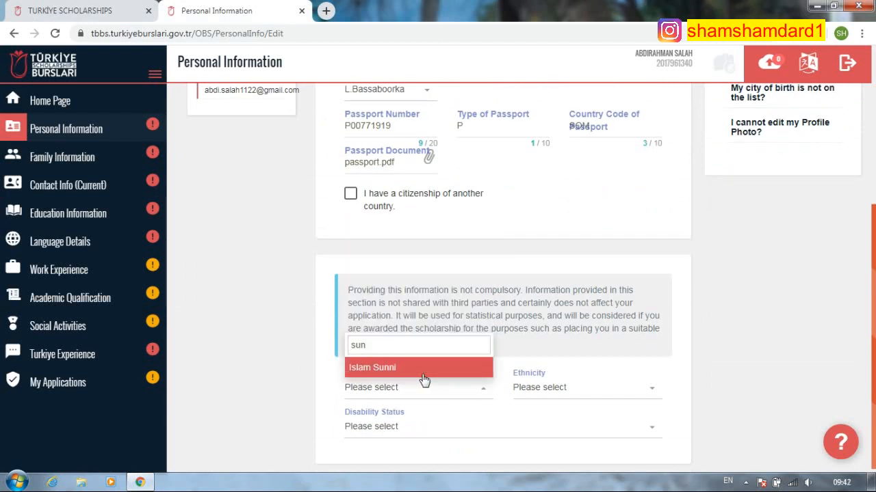
left_click(428, 370)
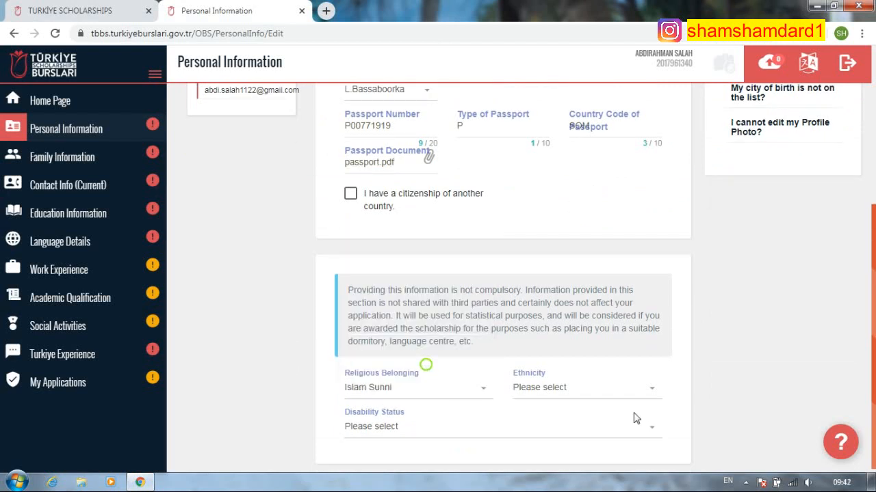
- Search for and select Somalis as the ethnicity
left_click(593, 394)
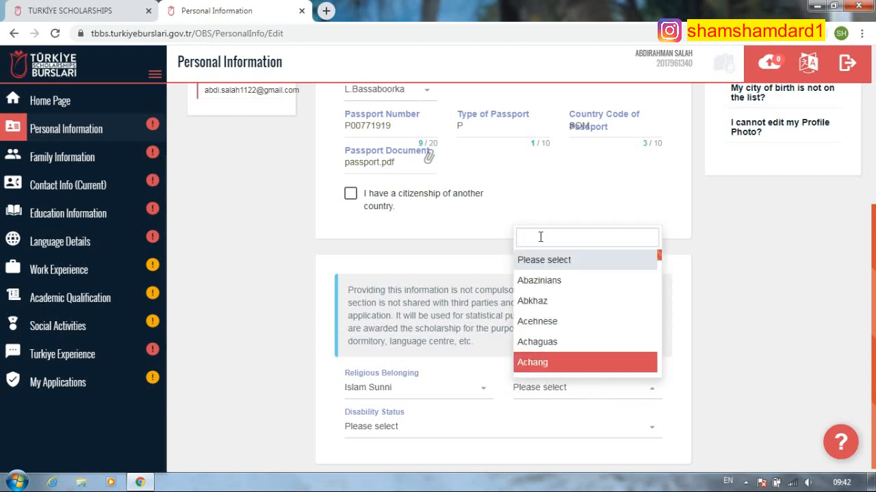
scroll(562, 309, "down", 6)
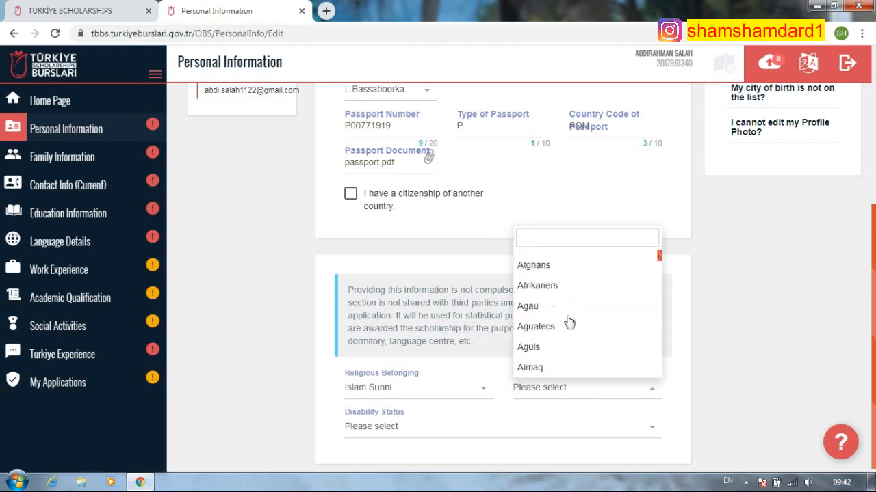
scroll(573, 322, "up", 4)
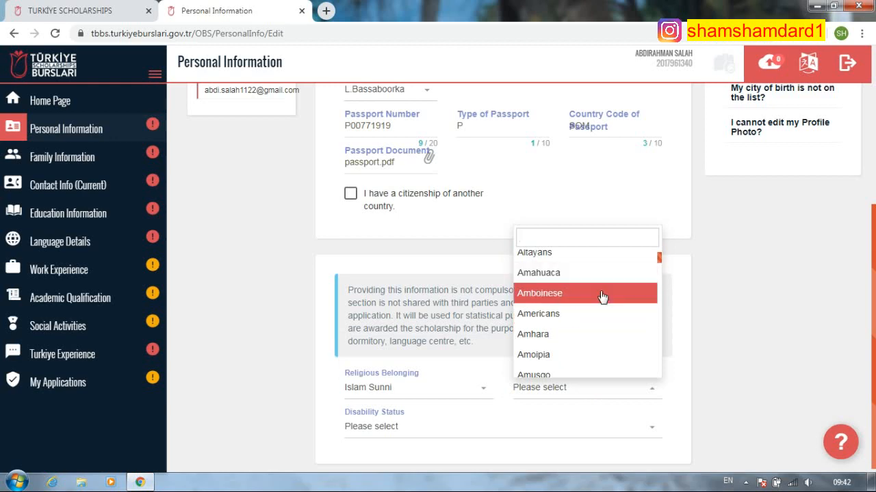
scroll(593, 304, "up", 1)
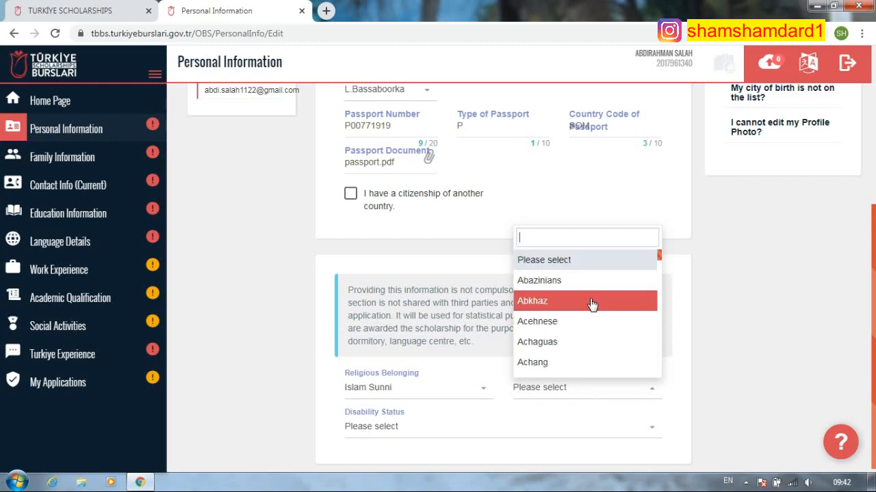
scroll(567, 328, "up", 4)
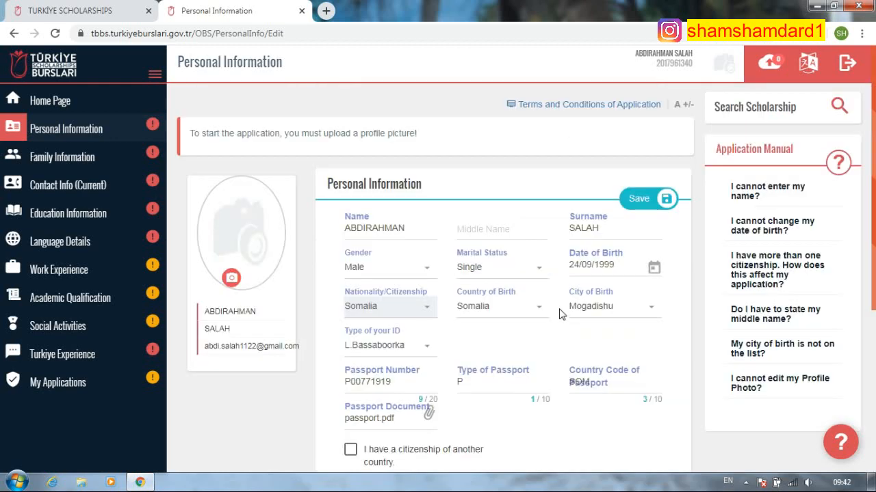
scroll(581, 338, "down", 3)
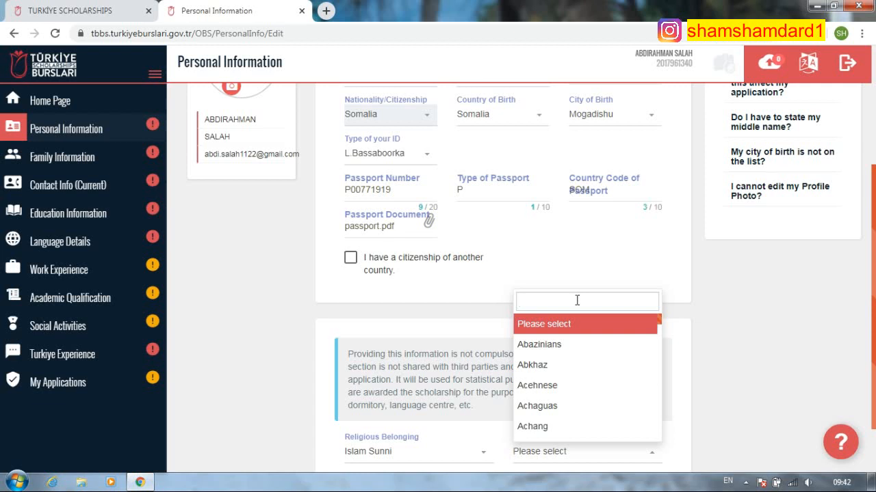
scroll(568, 383, "down", 5)
scroll(605, 377, "up", 2)
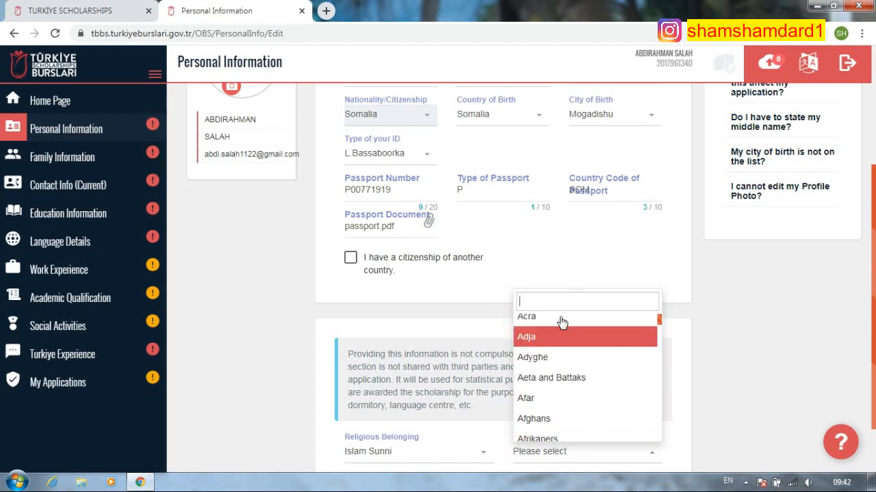
type("so")
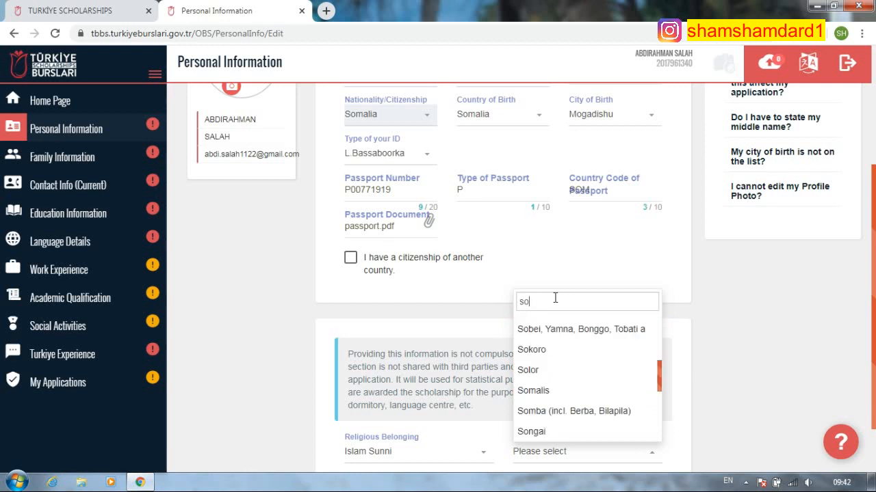
type("m")
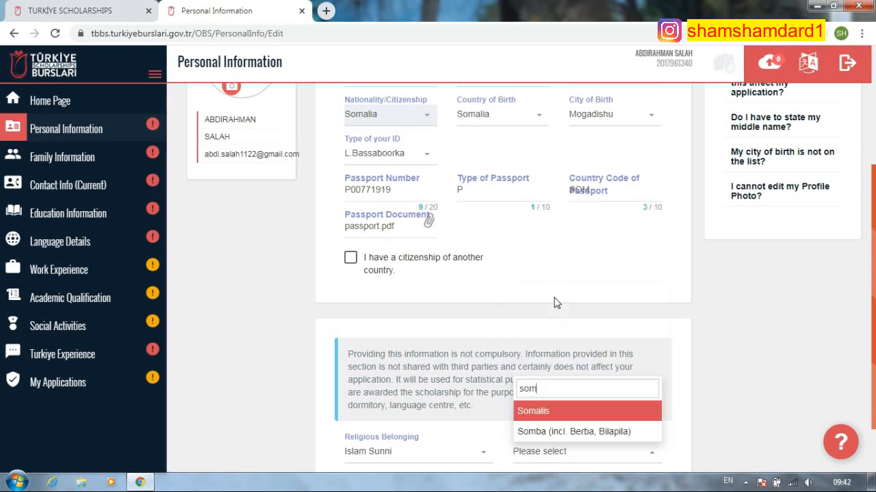
left_click(571, 412)
scroll(512, 405, "down", 1)
left_click(410, 427)
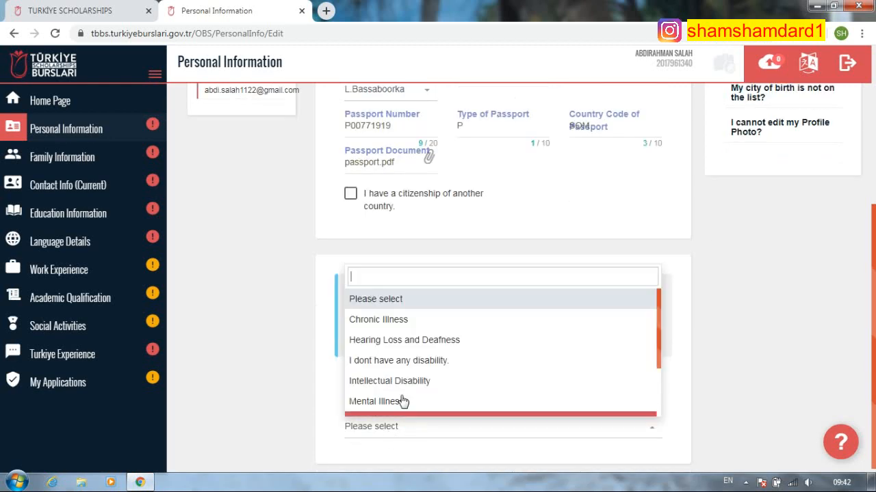
- Set disability status to 'I dont have any disability'
left_click(401, 360)
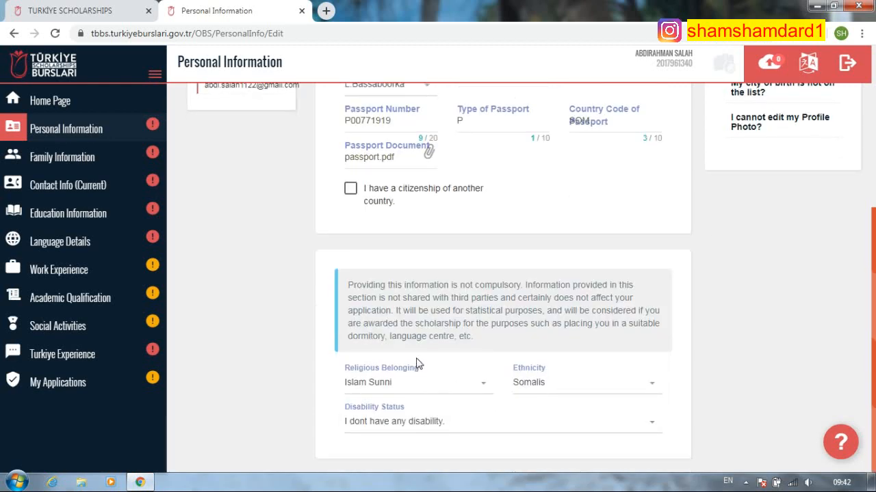
scroll(444, 352, "up", 2)
scroll(426, 279, "up", 2)
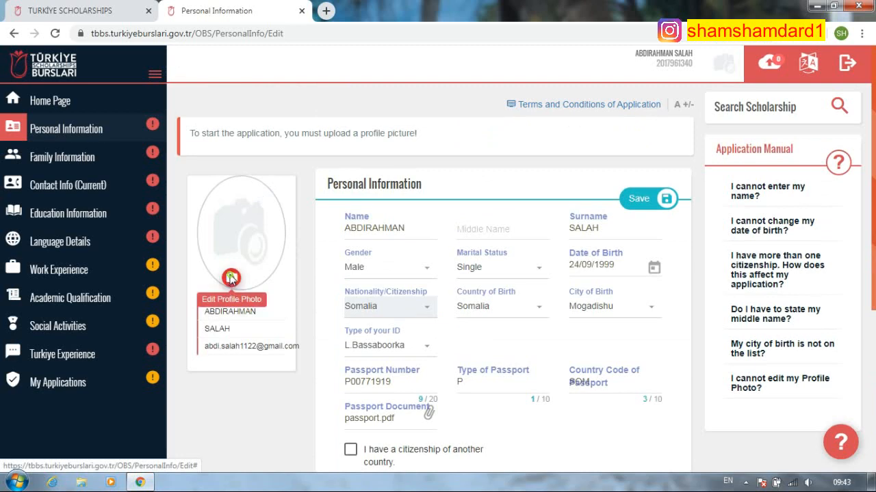
- Upload ab.jpg from the Desktop as the profile photo and confirm it
left_click(231, 277)
left_click(276, 118)
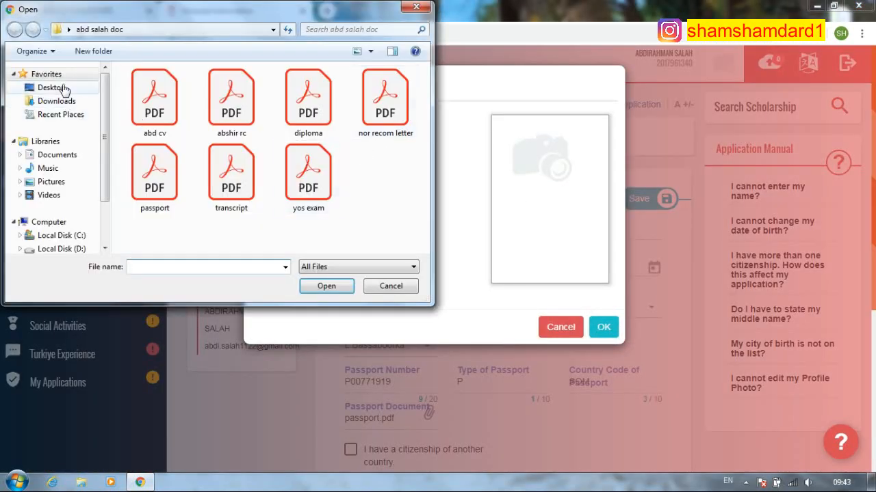
left_click(60, 88)
scroll(425, 111, "up", 3)
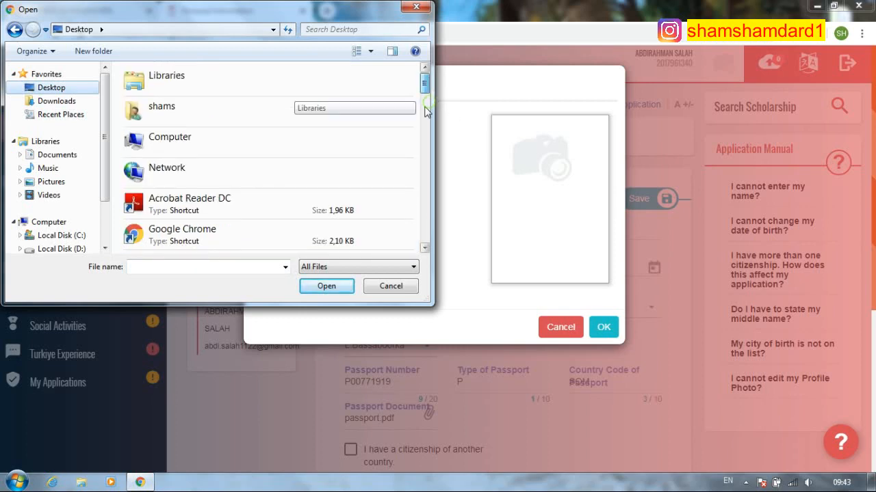
left_click_drag(424, 111, 424, 140)
left_click(221, 121)
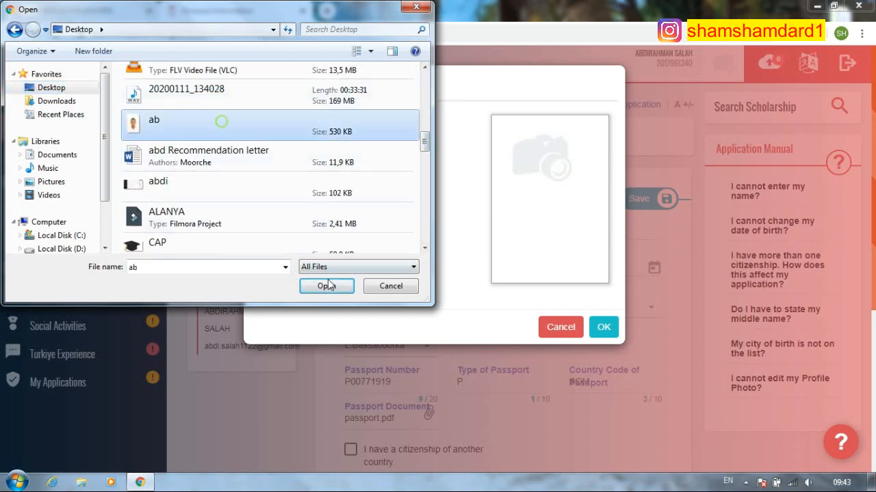
left_click(328, 286)
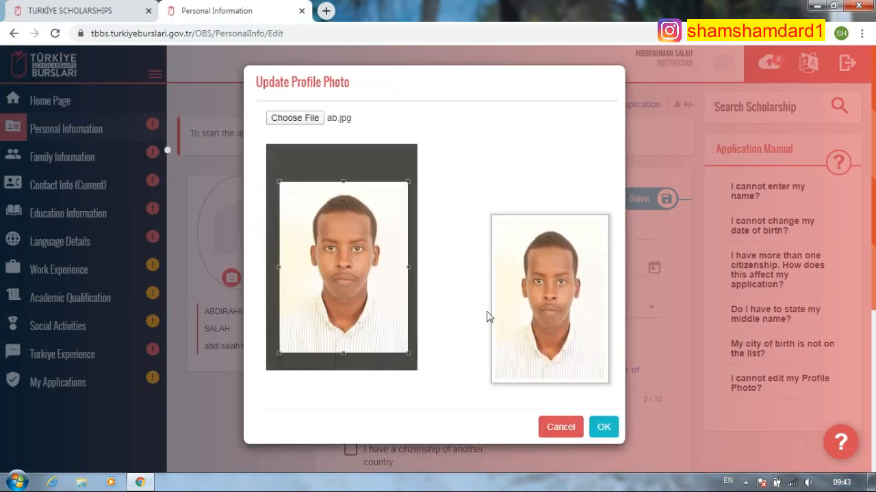
left_click(602, 429)
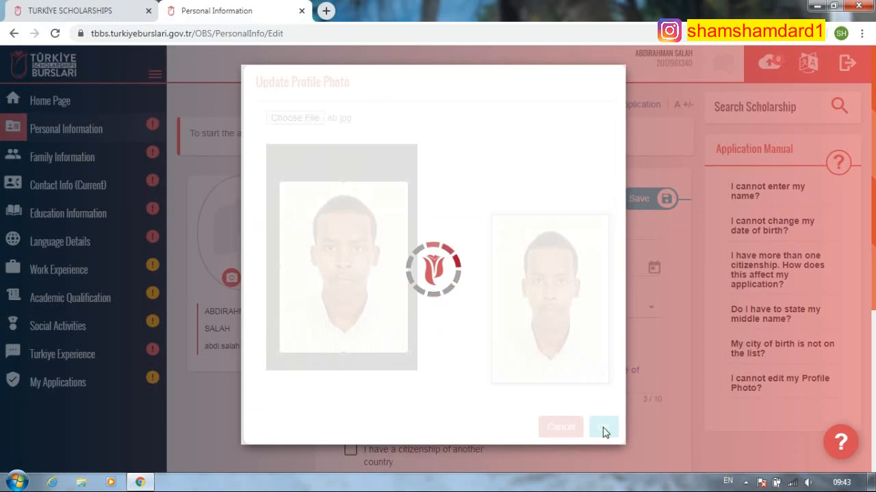
scroll(356, 226, "down", 1)
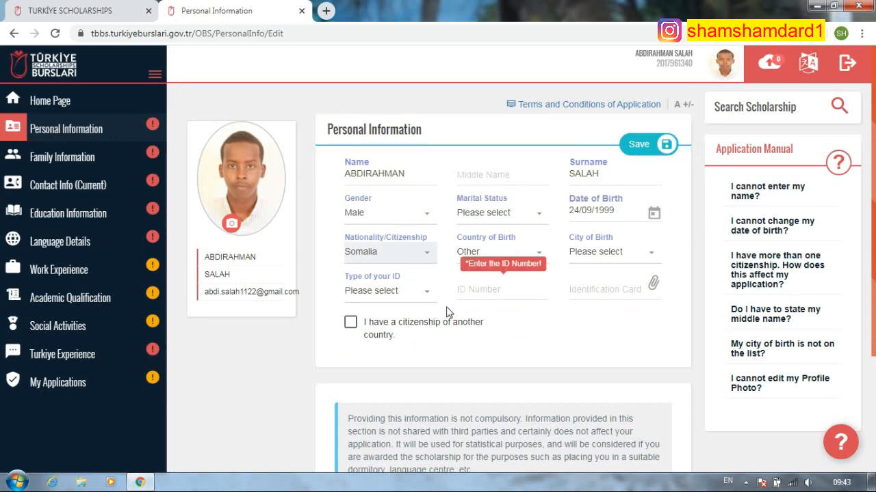
- Set country of birth to Somalia and city of birth to Mogadishu
scroll(475, 283, "down", 2)
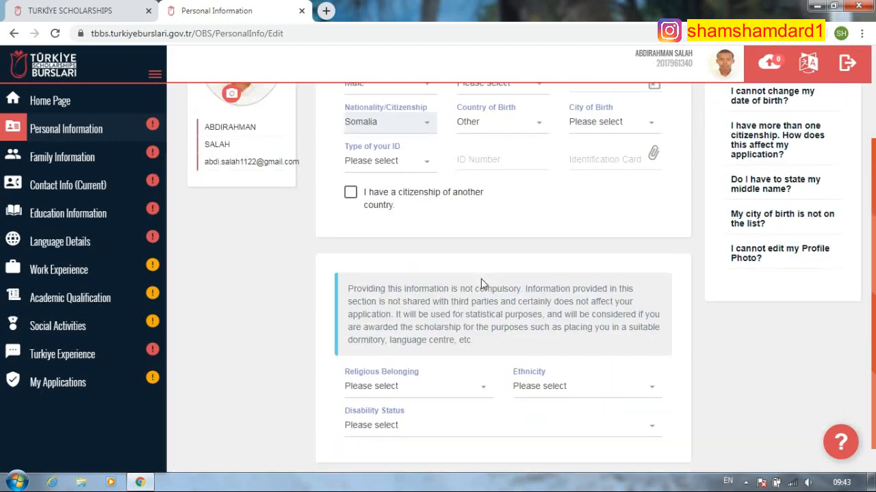
scroll(481, 283, "up", 2)
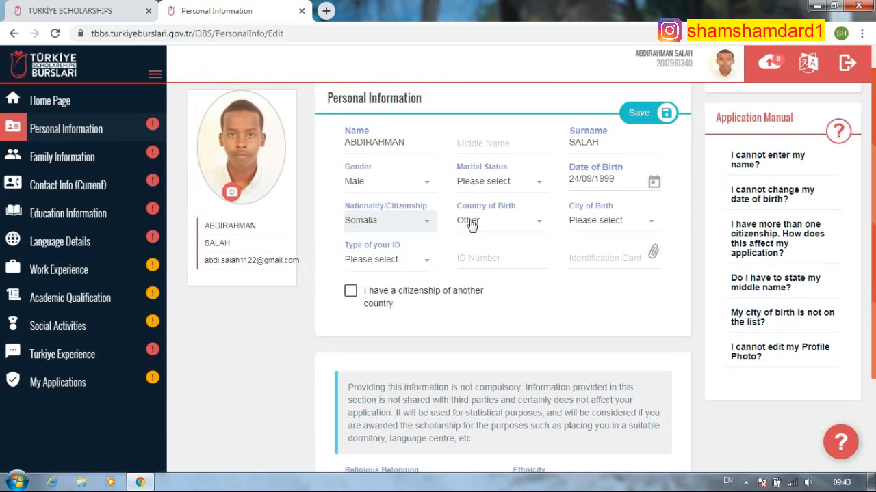
left_click(520, 231)
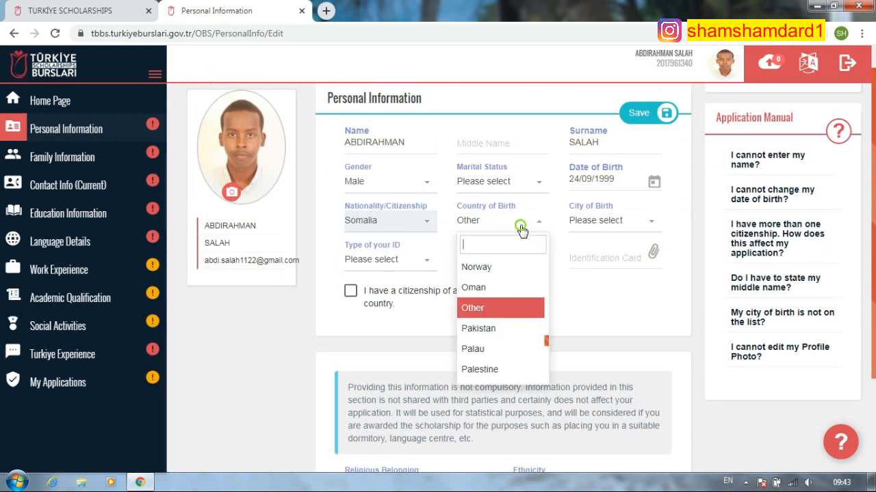
type("s")
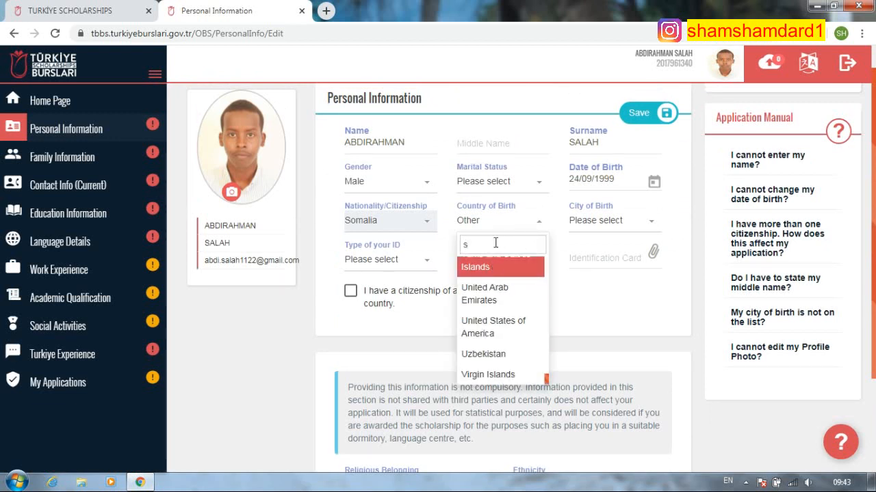
type("om")
left_click(500, 270)
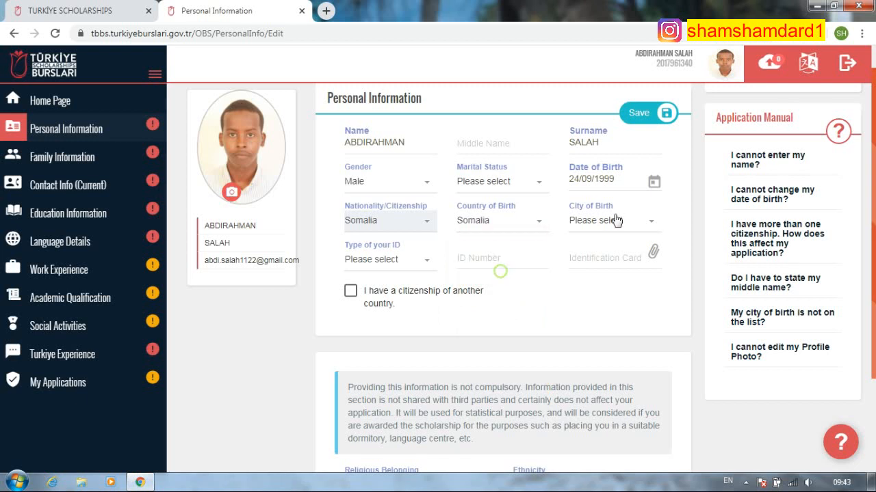
left_click(615, 220)
type("mo")
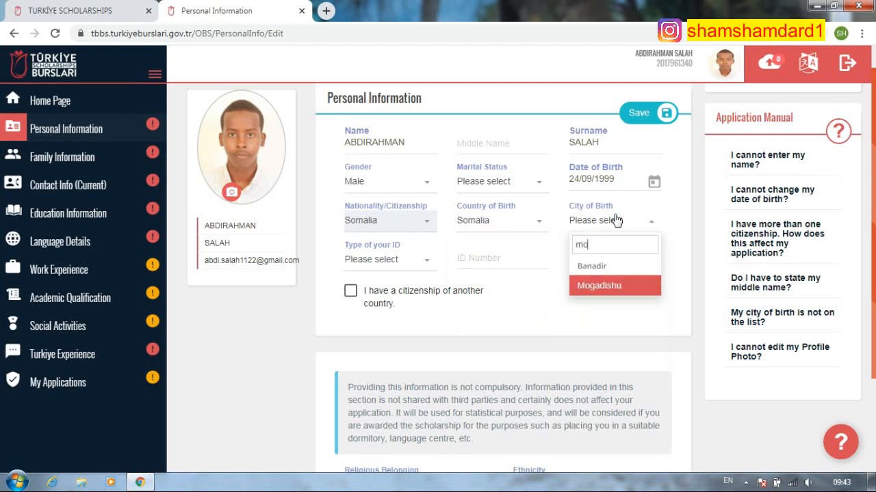
left_click(603, 292)
- Choose L.Bassaboorka as ID type and fill passport details with country code SO
left_click(403, 266)
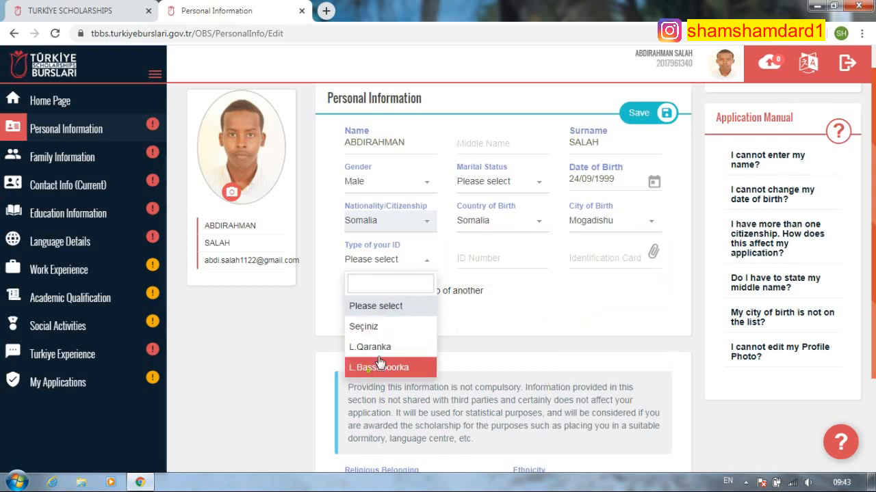
left_click(390, 366)
left_click(390, 301)
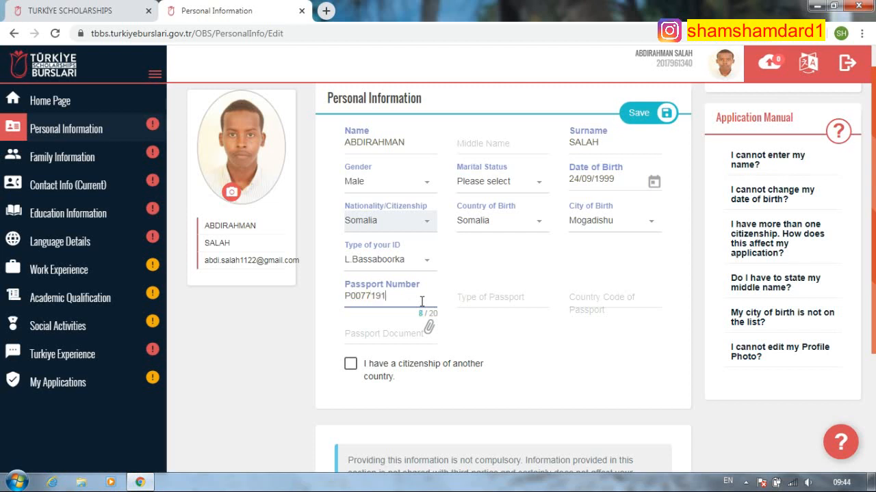
left_click(480, 300)
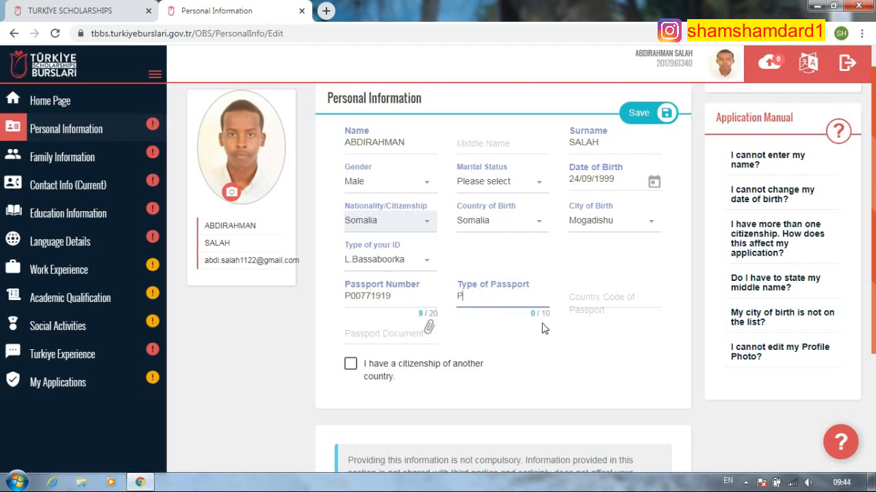
left_click(608, 297)
type("SOM")
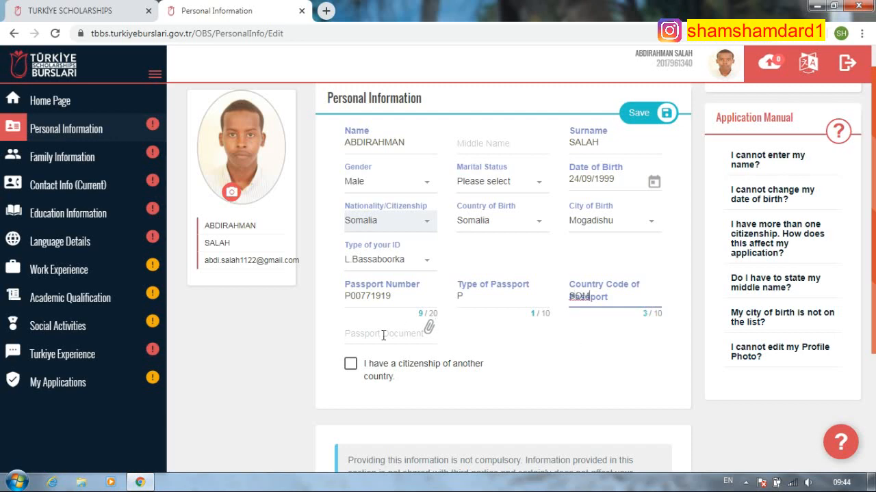
- Attach passport.pdf from the application documents folder as the passport document
left_click(383, 335)
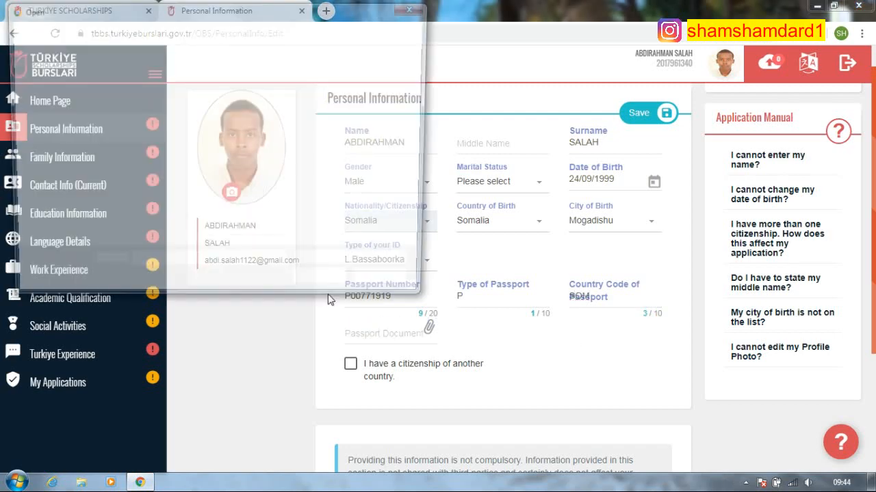
left_click_drag(424, 84, 414, 117)
double_click(244, 115)
left_click(159, 177)
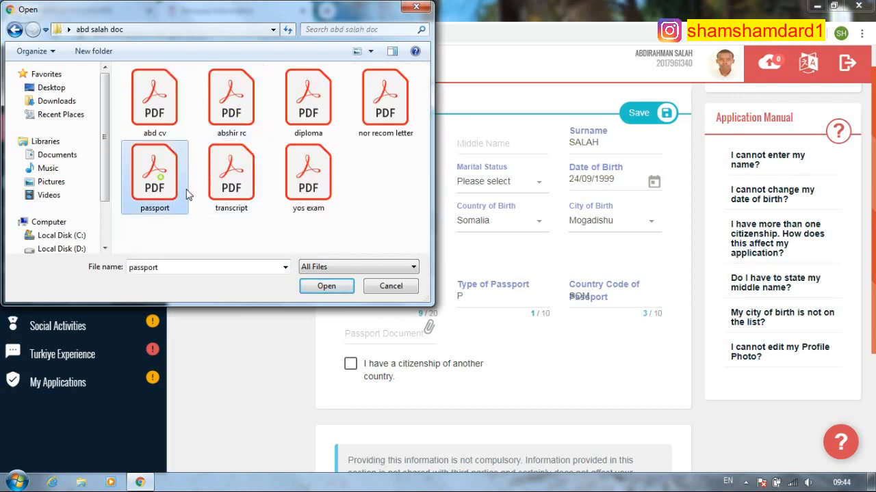
left_click(332, 287)
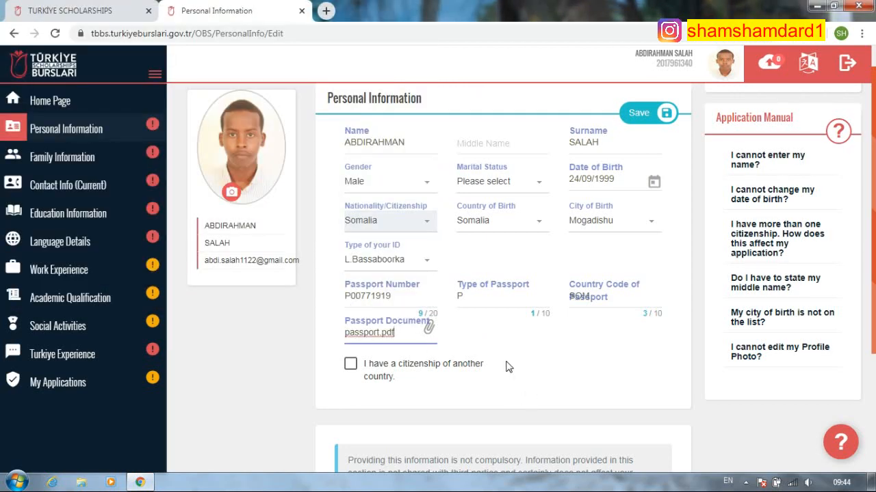
- Pick Islam Sunni religion, Somalis ethnicity and 'I dont have any disability' status
scroll(519, 356, "down", 1)
scroll(509, 333, "down", 2)
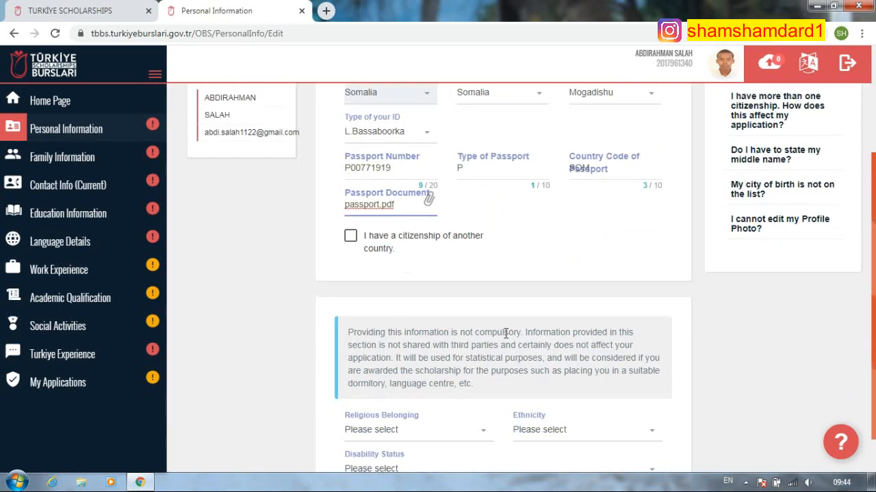
left_click(441, 389)
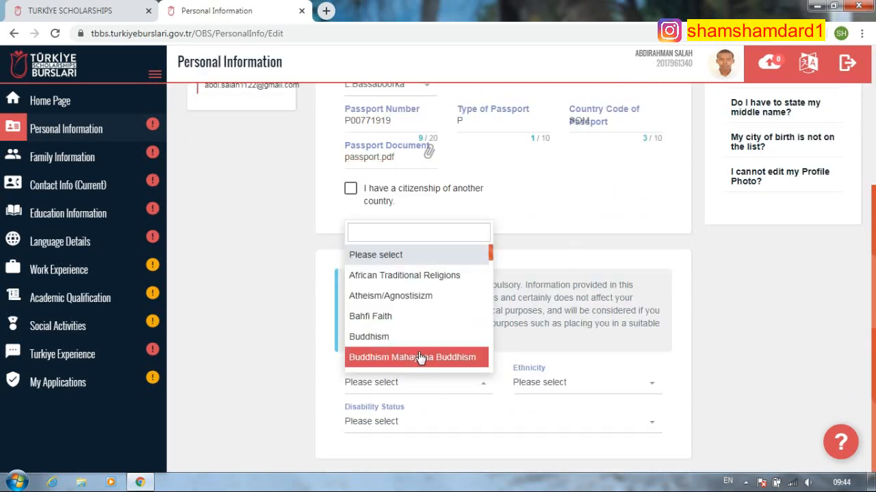
type("su")
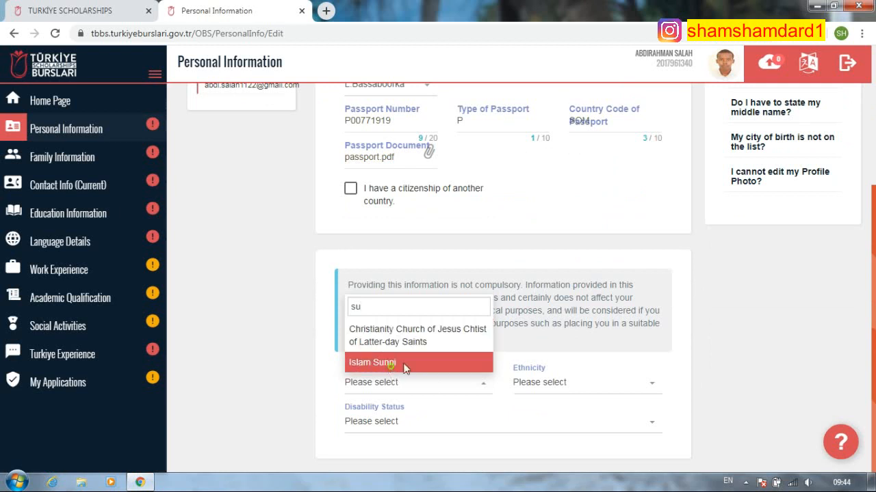
left_click(396, 364)
left_click(584, 390)
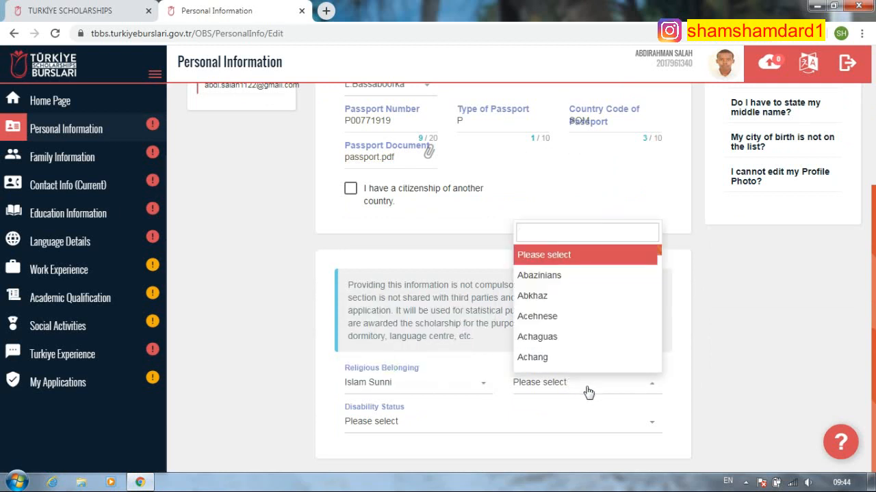
type("som")
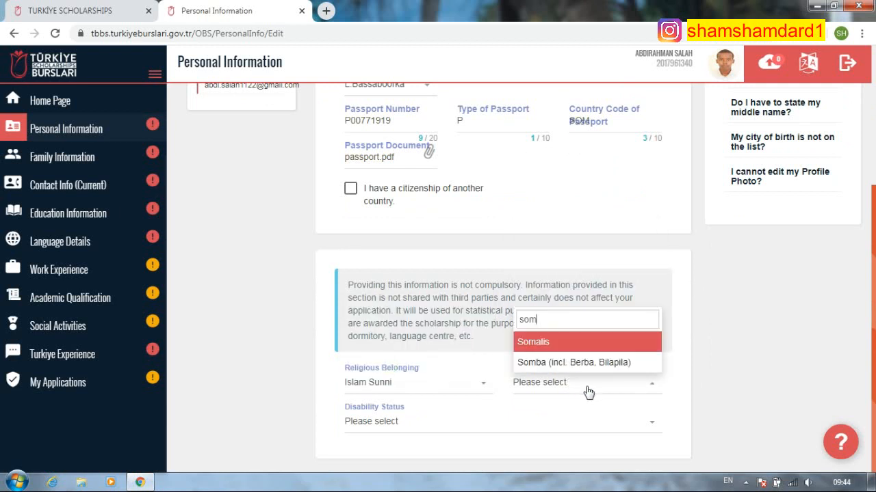
left_click(555, 337)
left_click(419, 425)
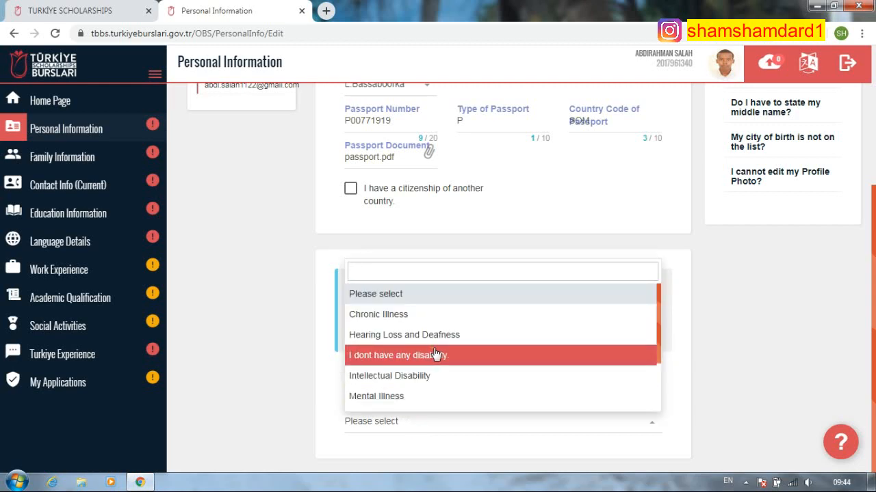
left_click(435, 355)
scroll(547, 377, "up", 3)
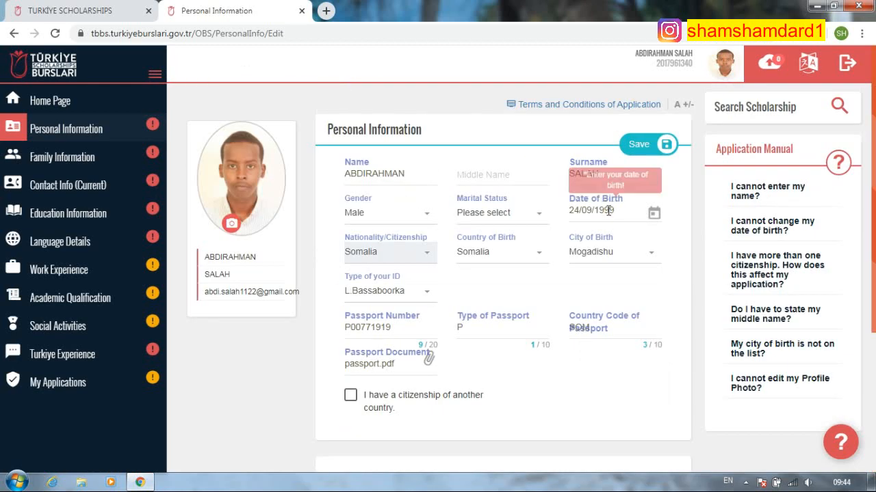
- Attempt to save the personal information and dismiss the missing-required-fields warning
left_click(636, 144)
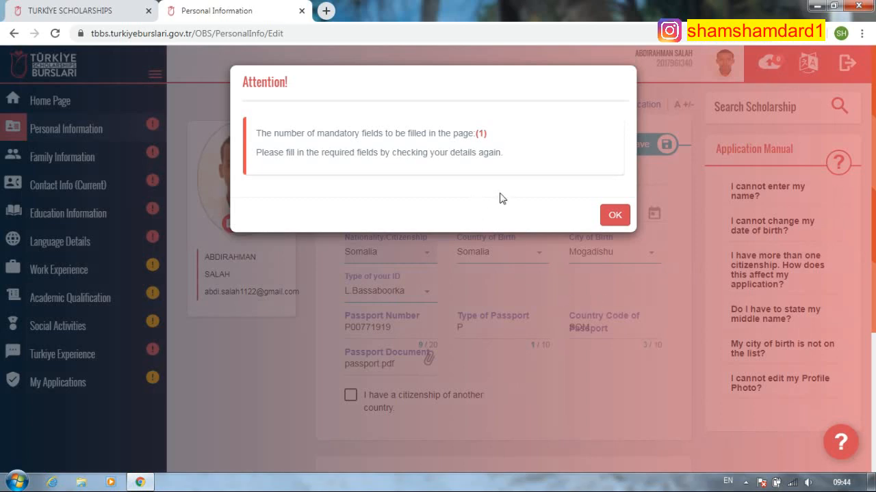
left_click(615, 215)
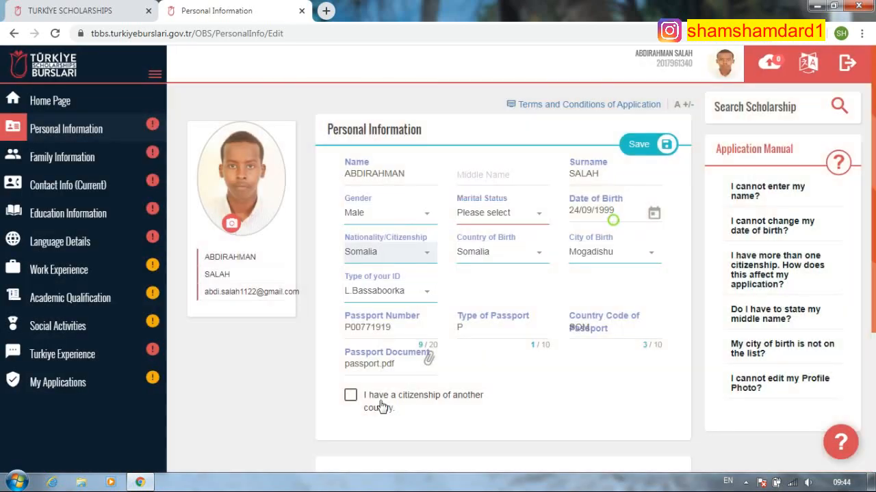
scroll(394, 400, "down", 3)
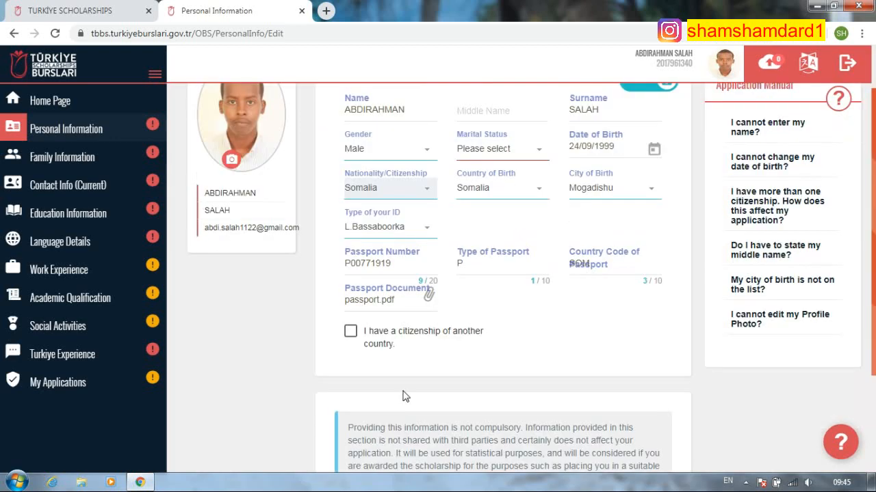
scroll(411, 391, "up", 3)
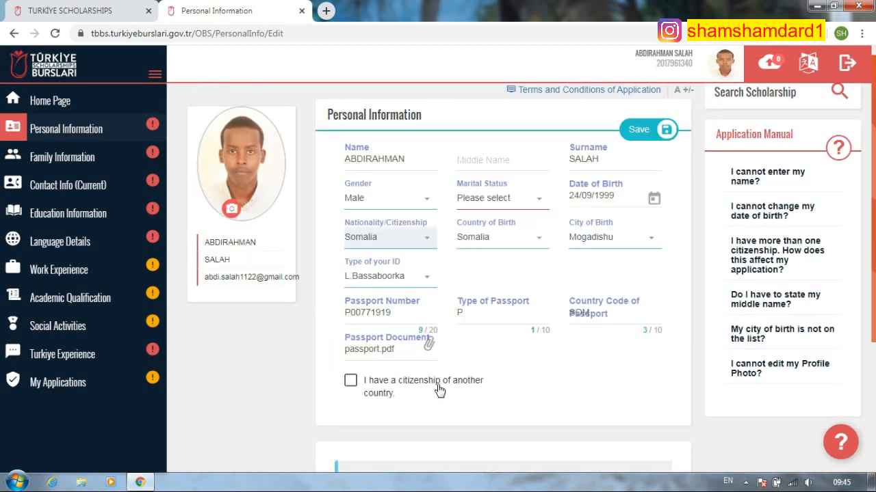
- Declare another citizenship and select Turkey as the other country
left_click(351, 382)
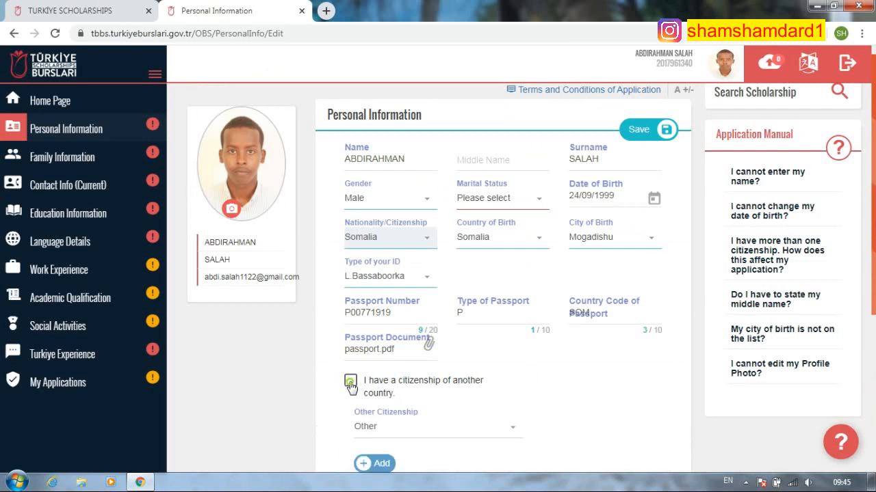
scroll(441, 383, "down", 1)
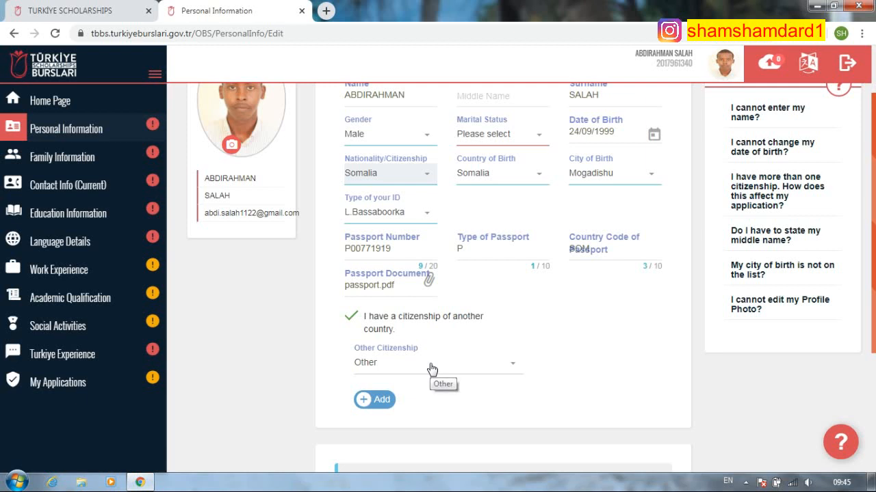
left_click(494, 365)
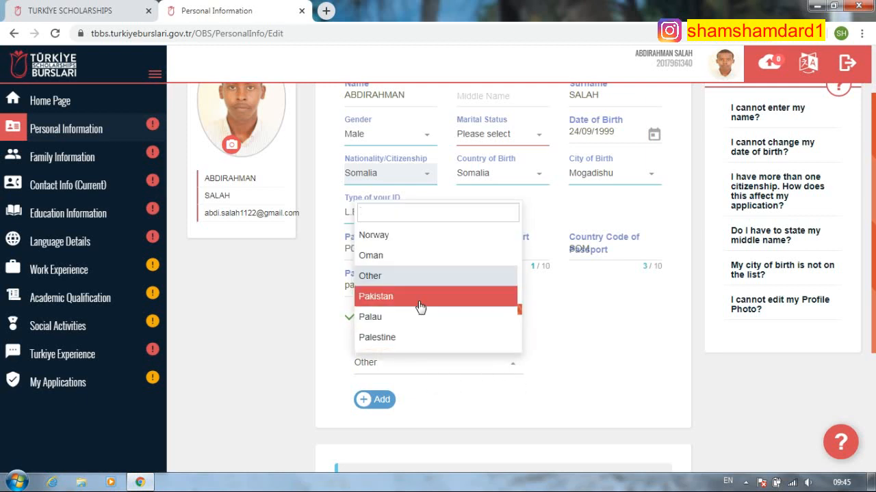
type("t")
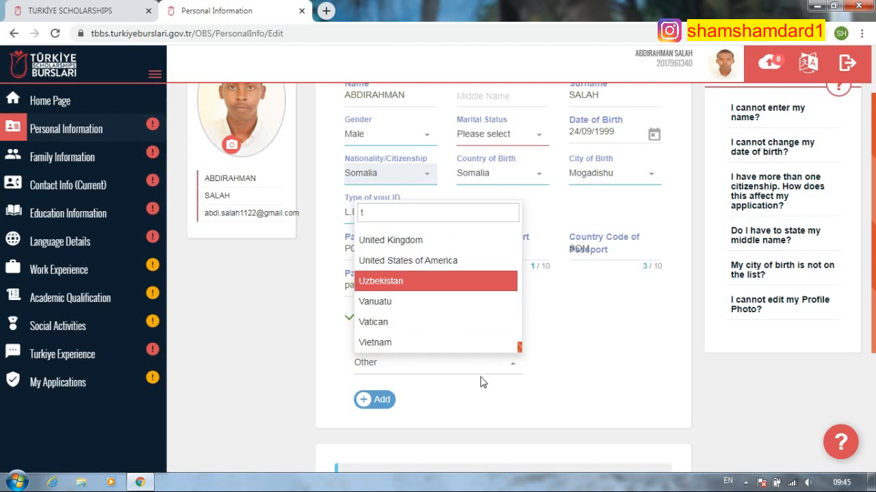
type("y")
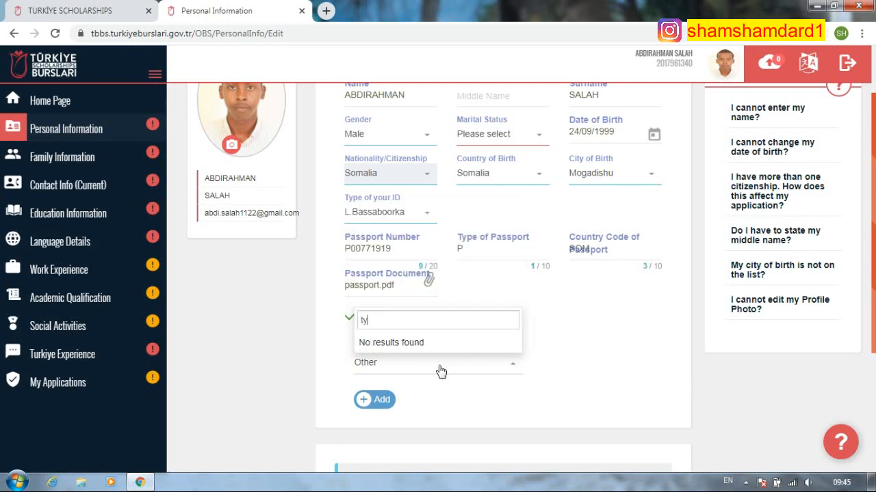
key("BackSpace")
type("ur")
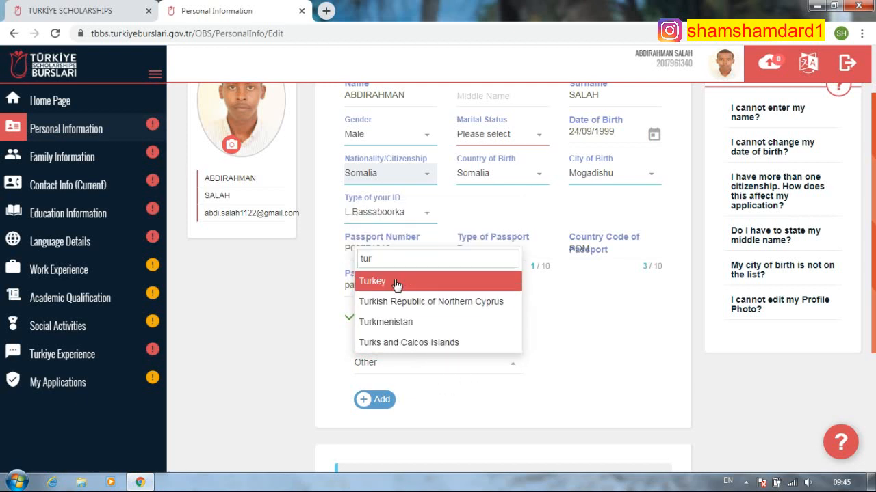
key("Return")
scroll(410, 387, "down", 3)
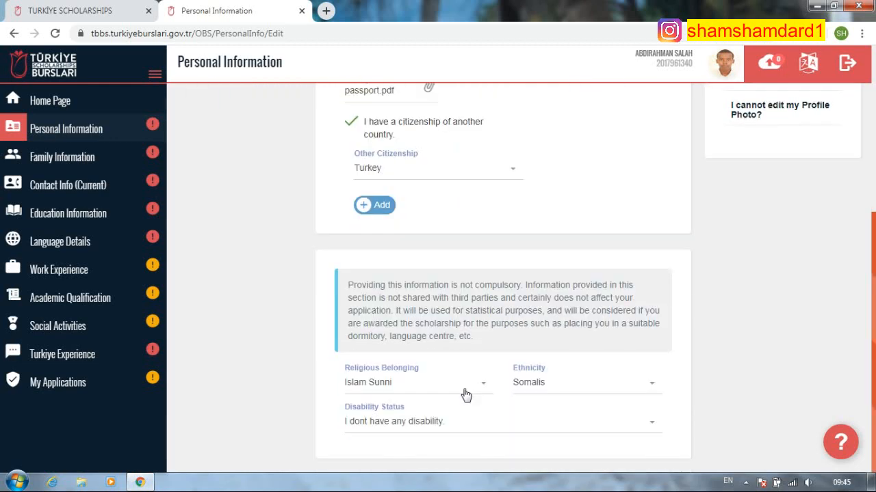
scroll(465, 392, "up", 4)
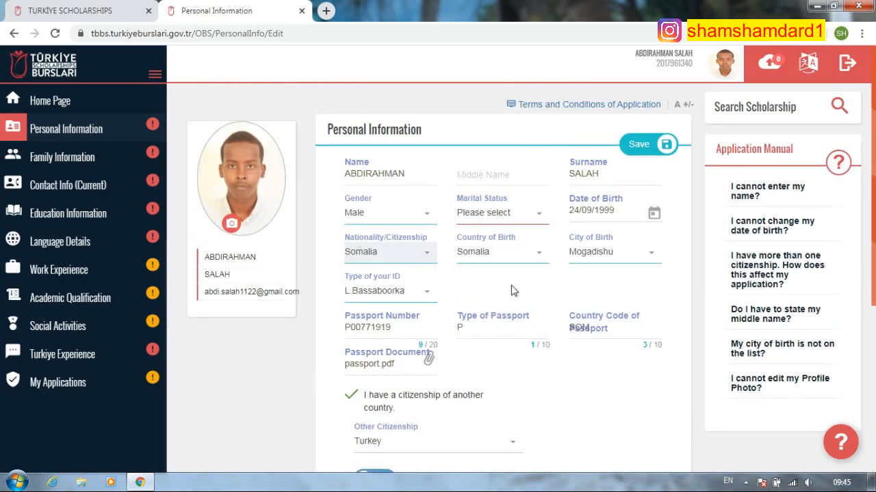
- Reset the other citizenship to Please select and untick the other-citizenship declaration
left_click(355, 407)
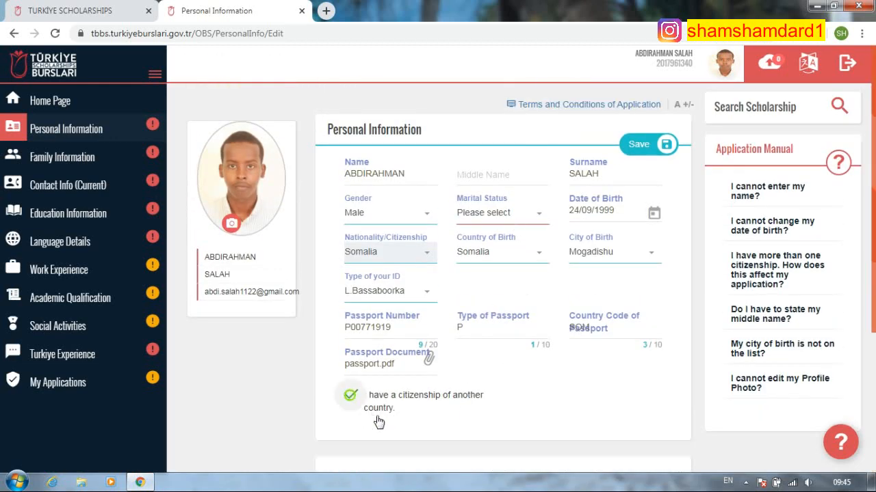
left_click(416, 408)
left_click(449, 443)
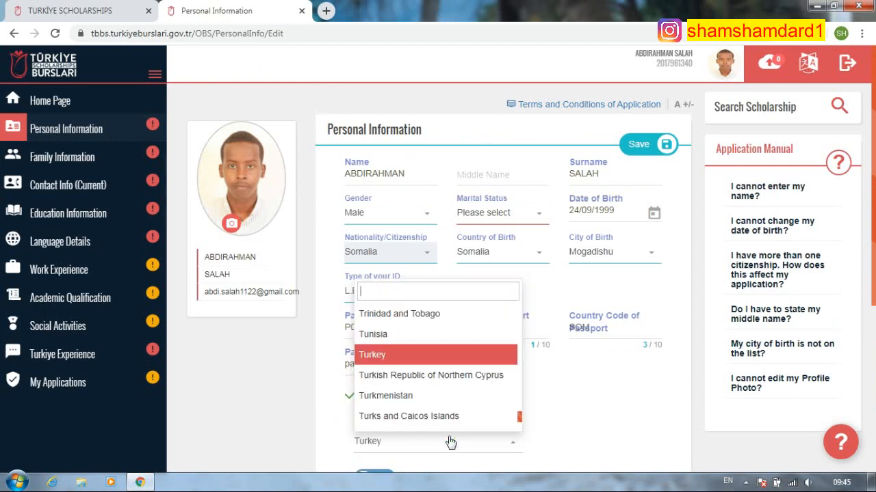
scroll(394, 362, "up", 5)
scroll(394, 362, "up", 20)
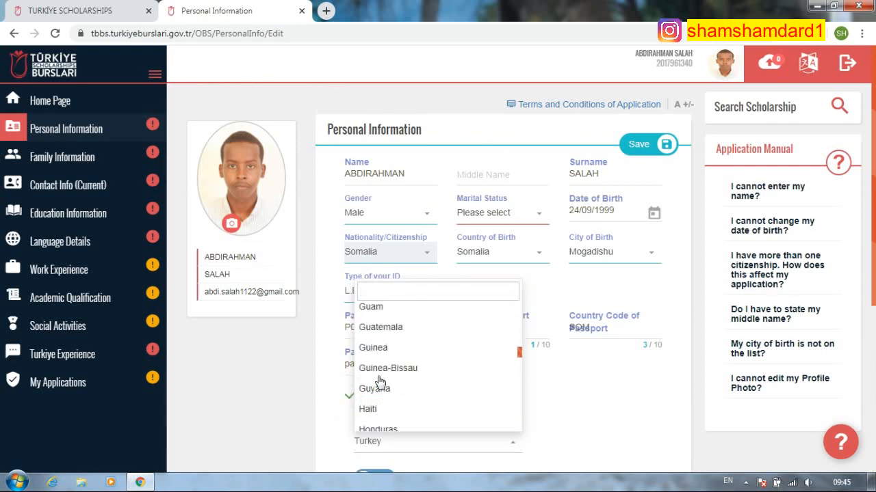
left_click(385, 313)
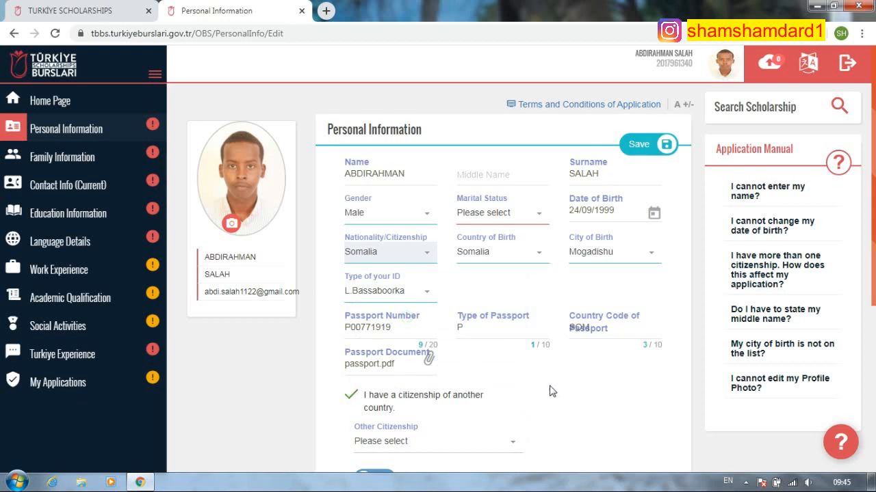
left_click(382, 402)
- Set marital status to Single, save, and start editing Information on Hobbies
left_click(527, 214)
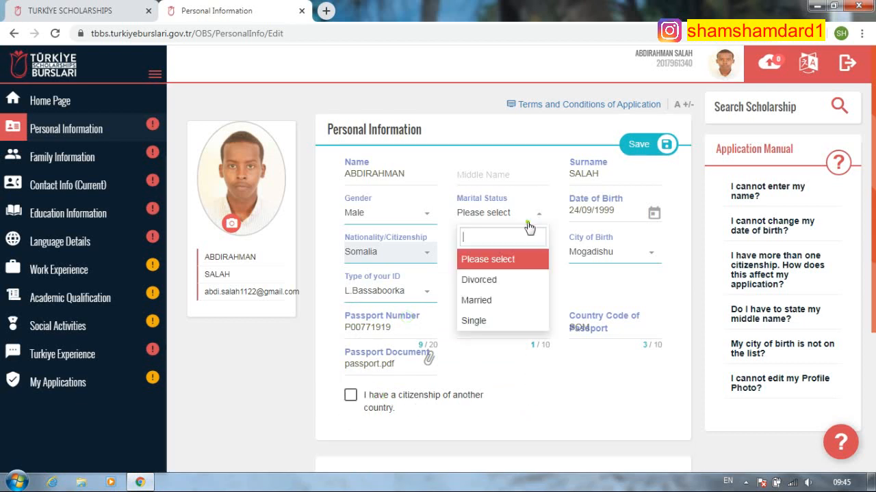
left_click(493, 321)
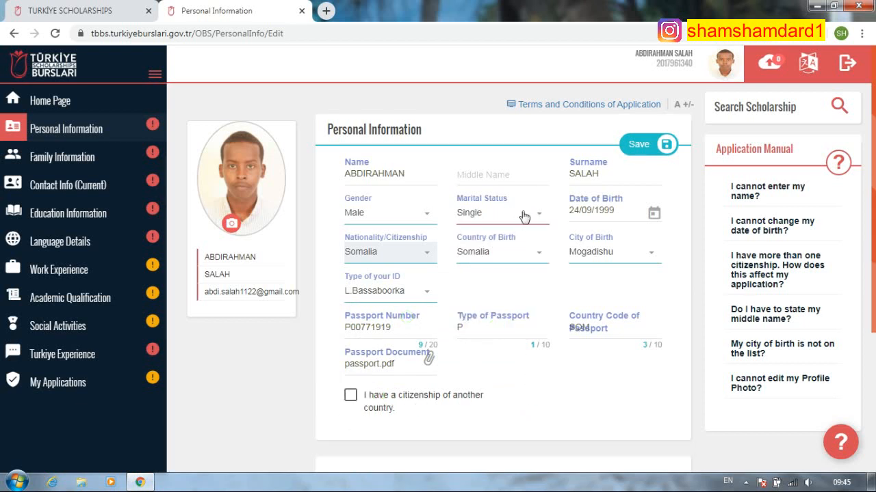
scroll(564, 257, "down", 1)
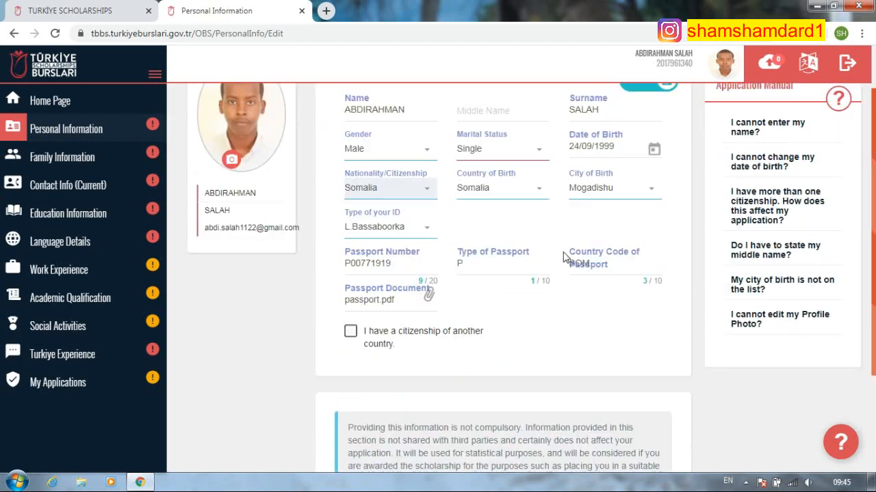
scroll(410, 363, "down", 2)
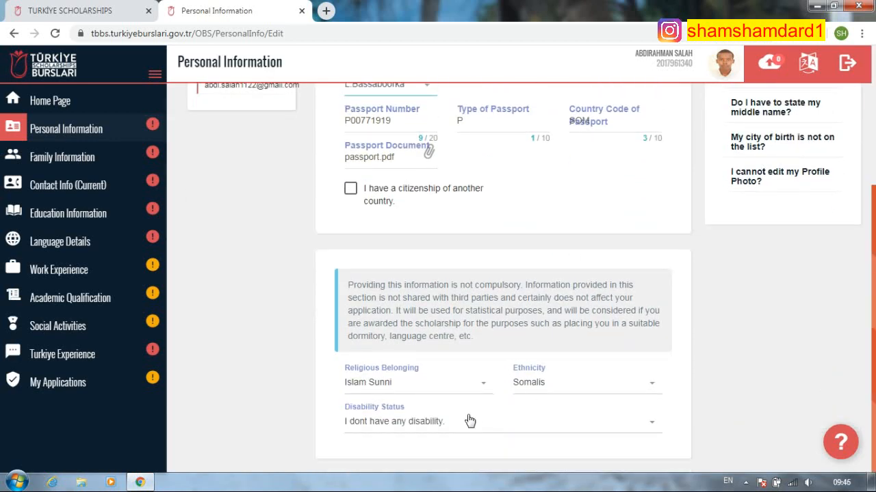
scroll(478, 342, "up", 3)
left_click(649, 144)
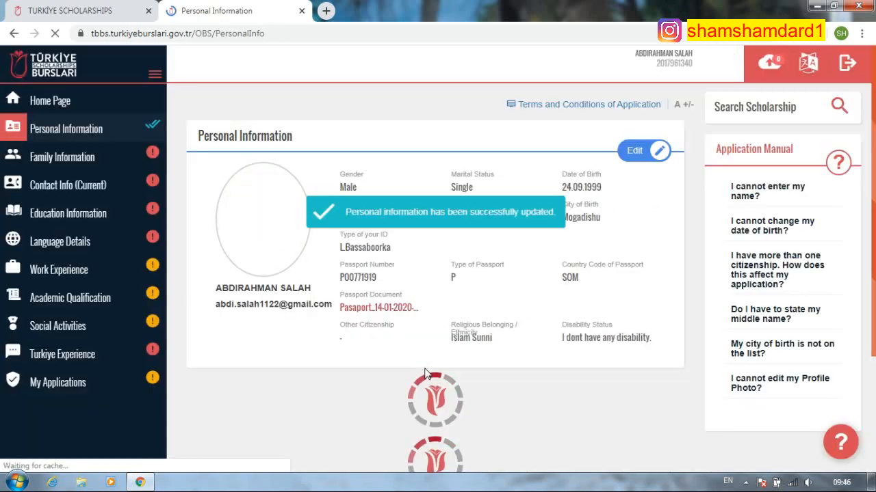
scroll(486, 332, "down", 2)
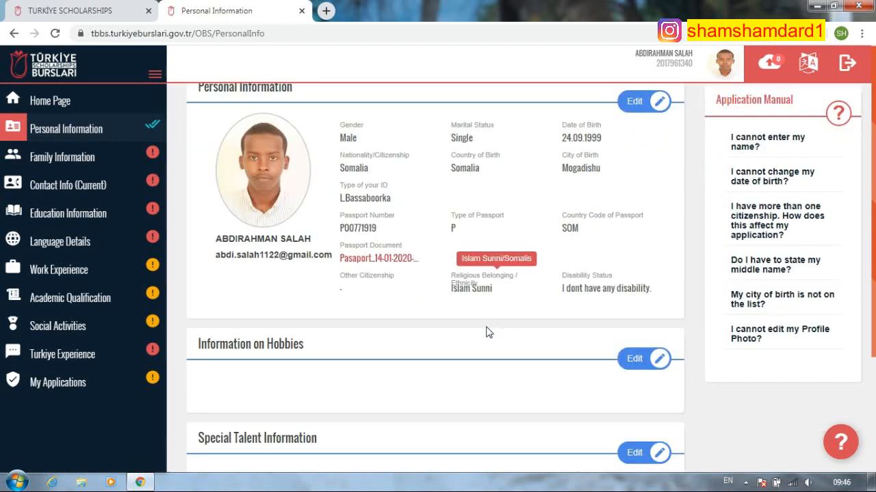
left_click(636, 280)
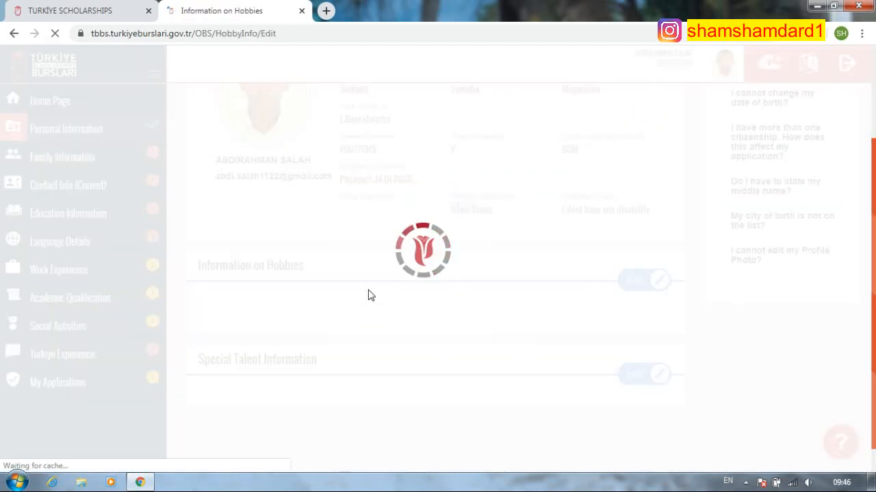
- Tick Book, Internet, Music, Cooking and Food as hobbies
scroll(274, 326, "down", 1)
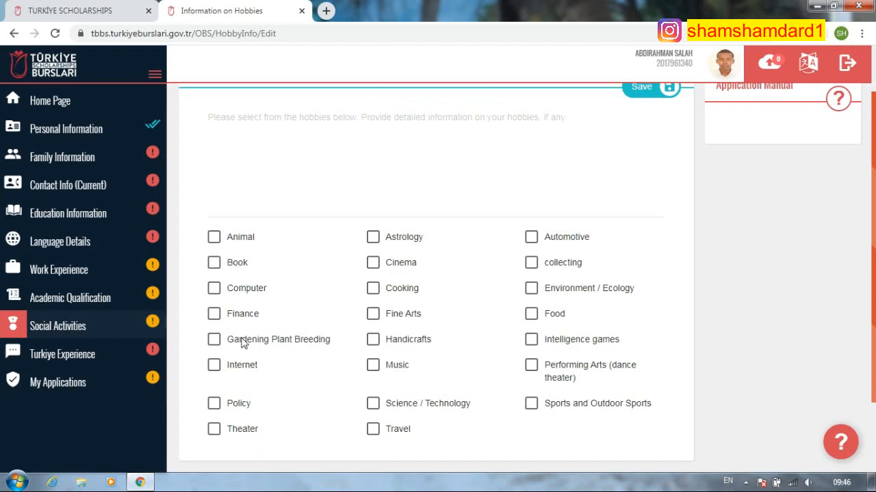
left_click(214, 263)
left_click(213, 368)
left_click(374, 366)
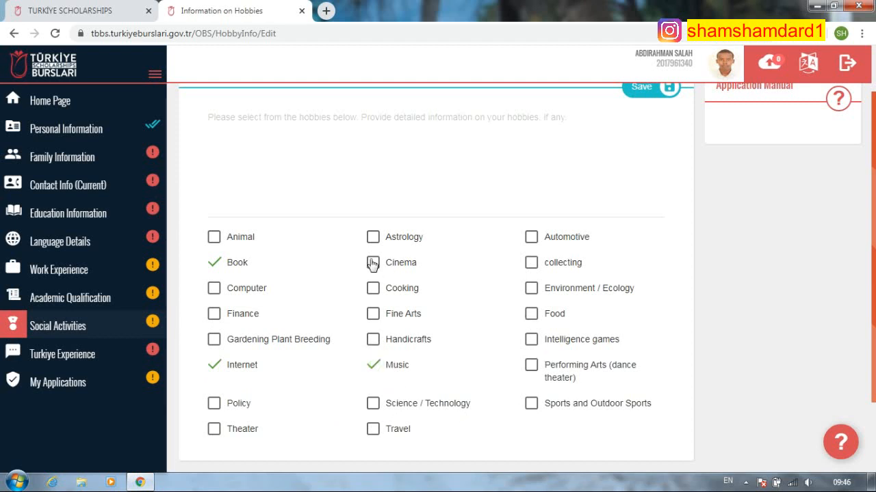
left_click(373, 289)
left_click(534, 318)
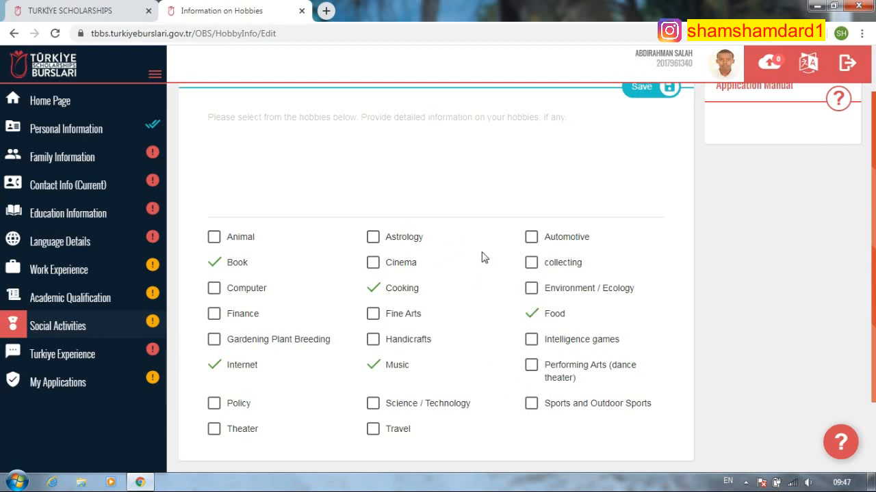
- Begin writing the hobby description in the text area
scroll(225, 195, "up", 1)
left_click(224, 183)
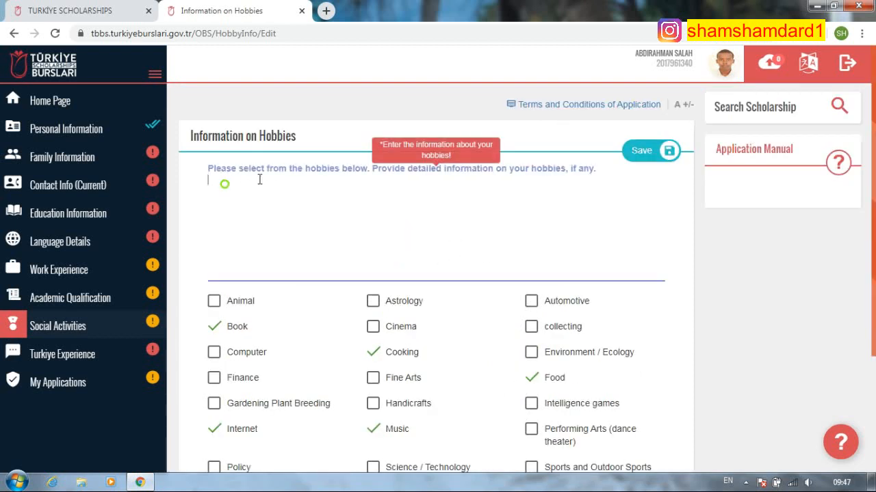
type("b")
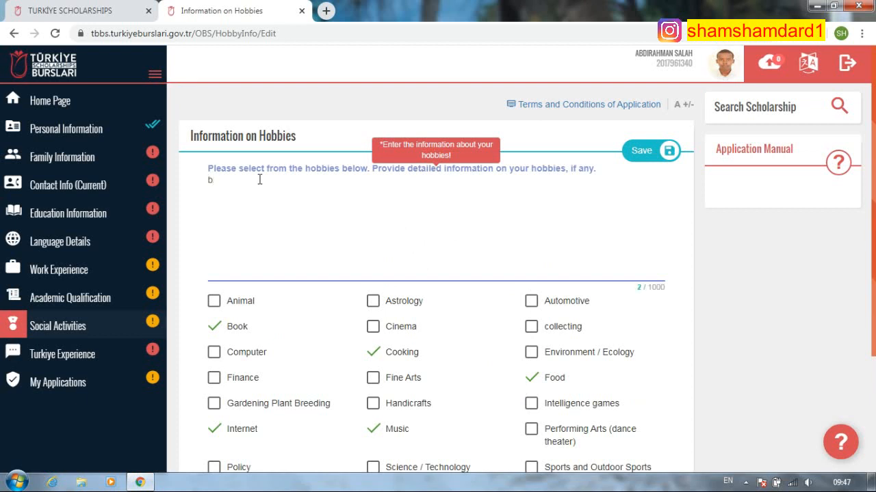
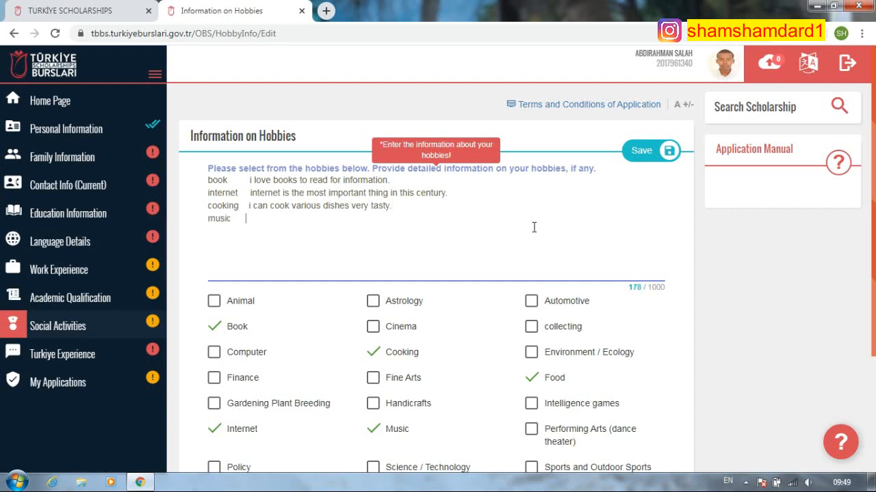
- Type the music line 'i like Ar...', correcting arabic to Arabic
type("like arabic music.")
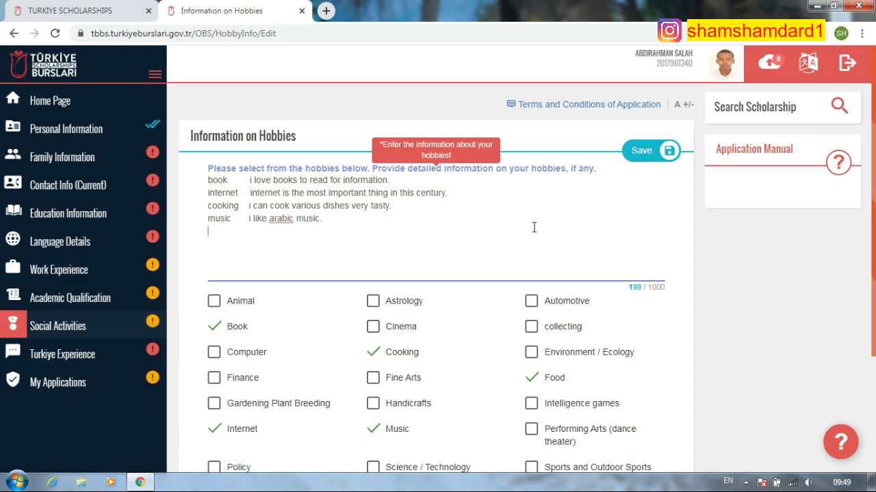
right_click(281, 219)
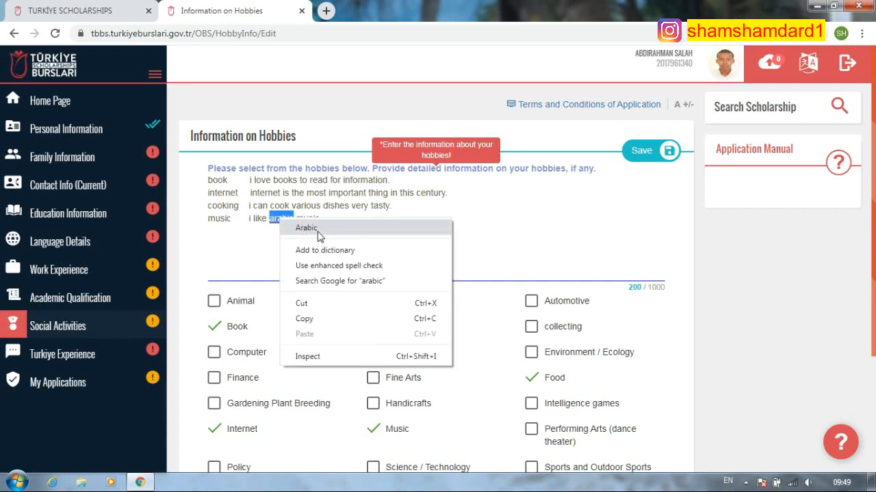
left_click(318, 233)
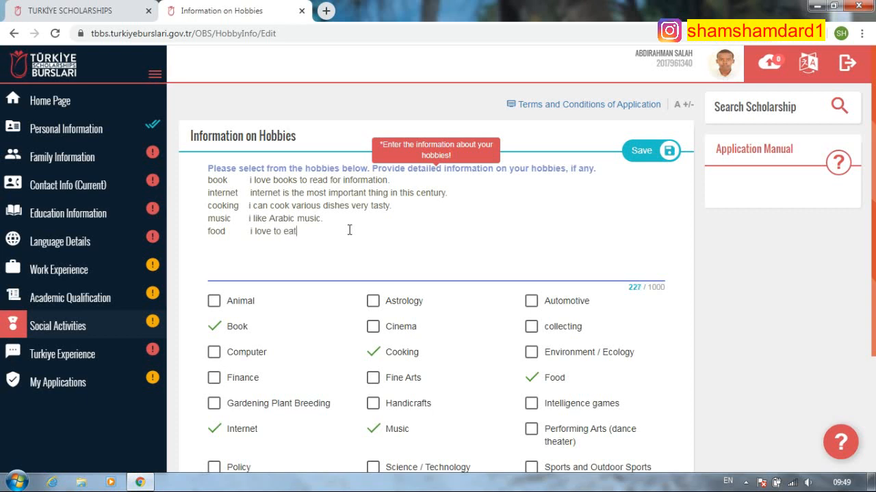
- Add the food line 'i love to eat Somalian and Arabic food' with corrected spellings, removing its lowercase i
type("somalian and arabic fooe")
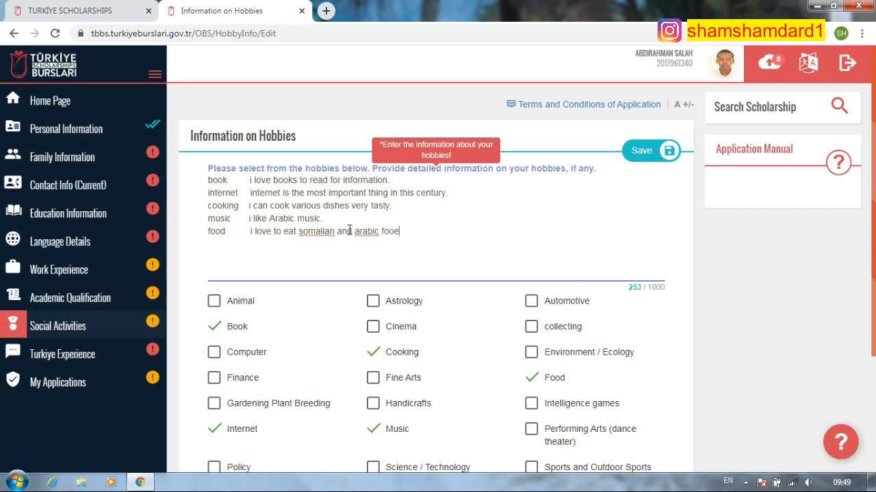
right_click(330, 231)
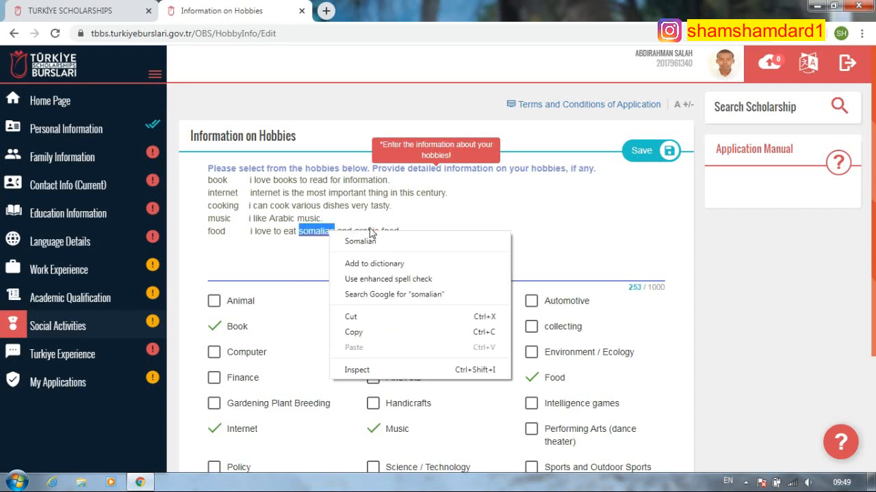
left_click(362, 239)
right_click(364, 231)
left_click(394, 234)
left_click(253, 231)
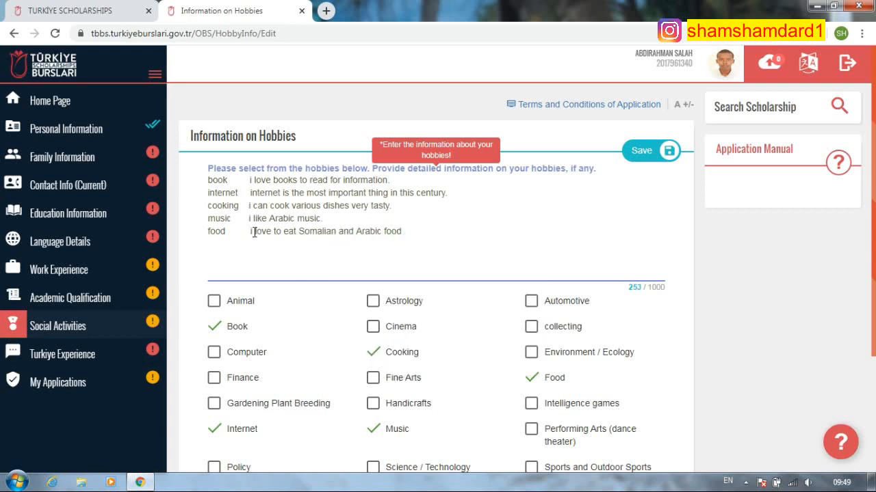
key("BackSpace")
- Capitalise the I starting the food, book, internet, cooking and music descriptions
type("I")
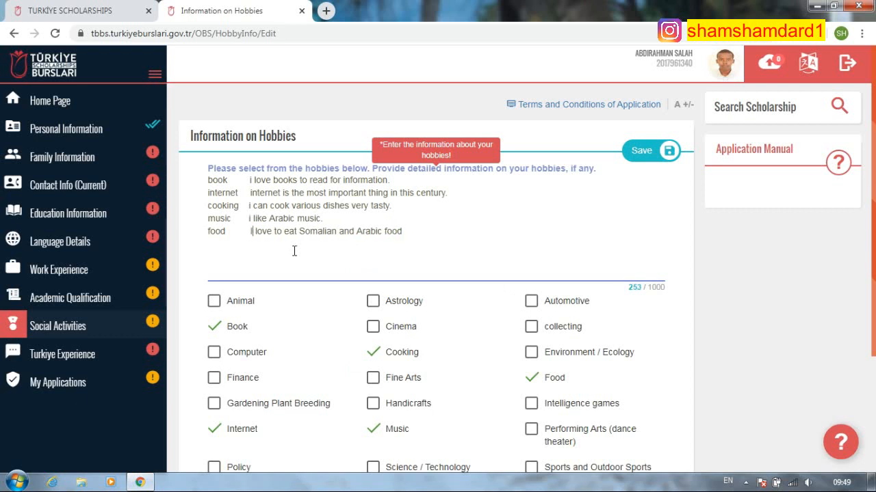
left_click(252, 180)
key("BackSpace")
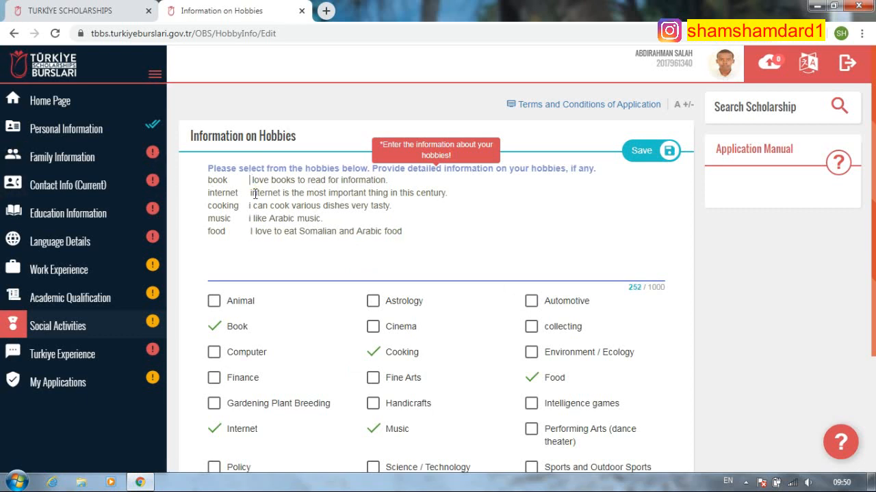
type("I")
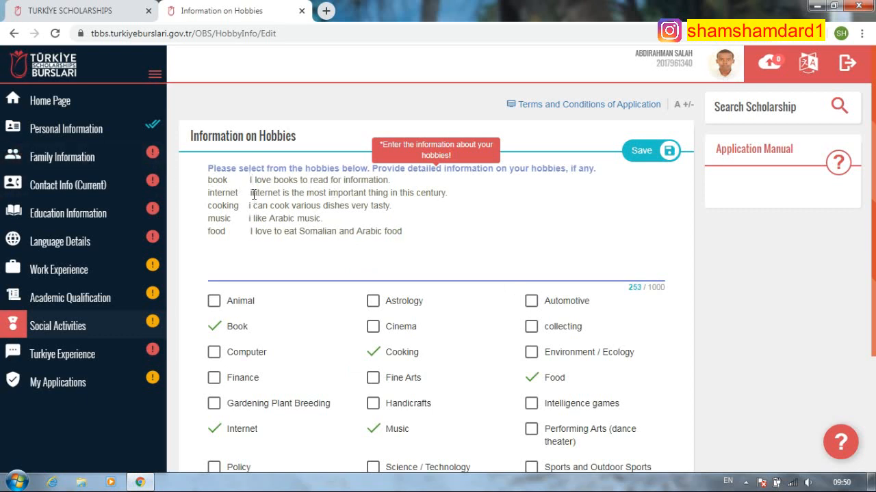
left_click(251, 194)
key("BackSpace")
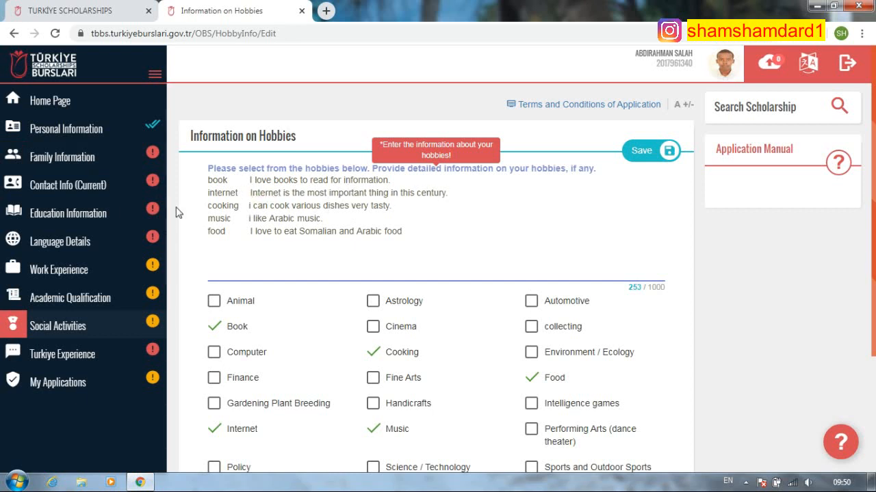
left_click(250, 206)
key("BackSpace")
type("I")
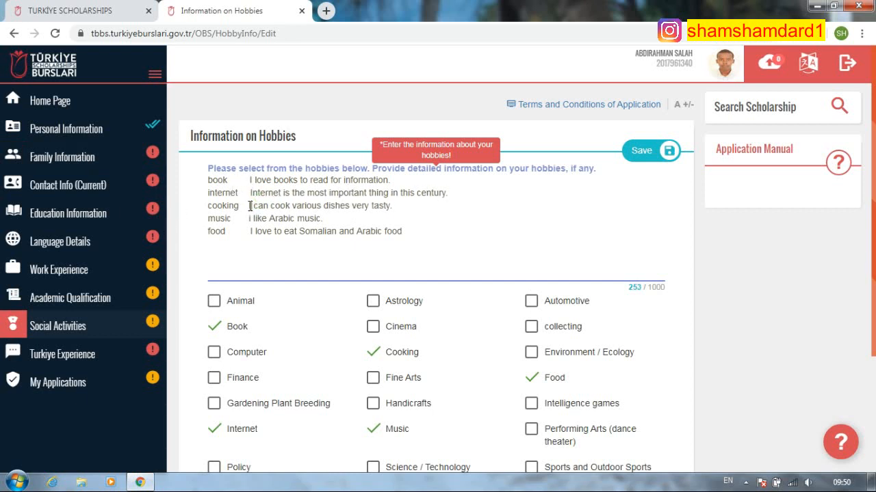
left_click(252, 218)
key("BackSpace")
key("BackSpace")
type("I")
- Capitalise the hobby names Book, Internet, Cooking, Music and Food
key("BackSpace")
type("B")
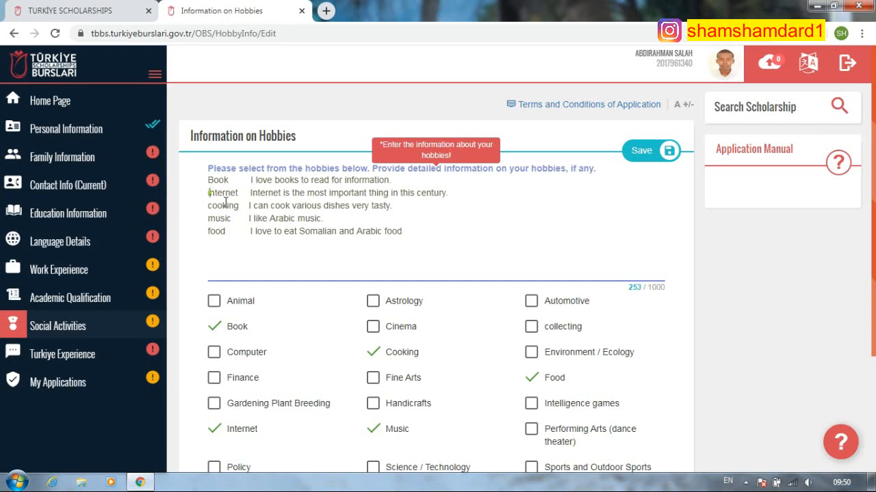
key("BackSpace")
type("I")
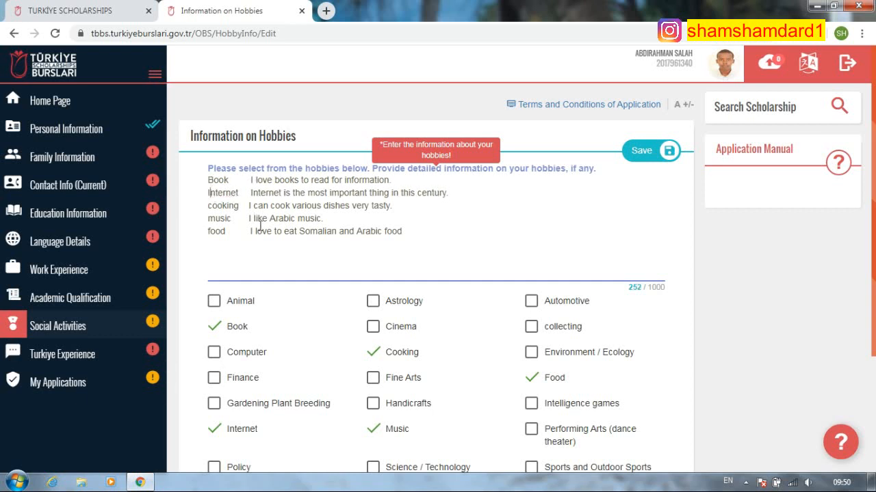
key("Down")
key("BackSpace")
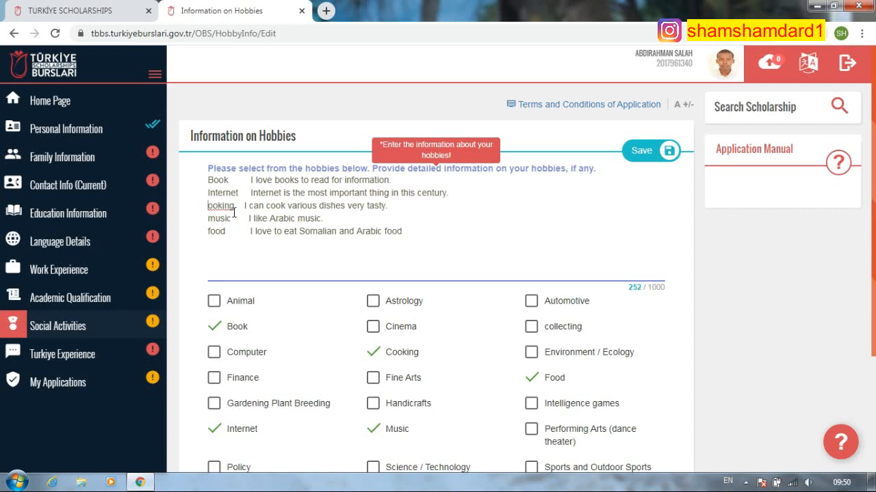
type("C")
key("Down")
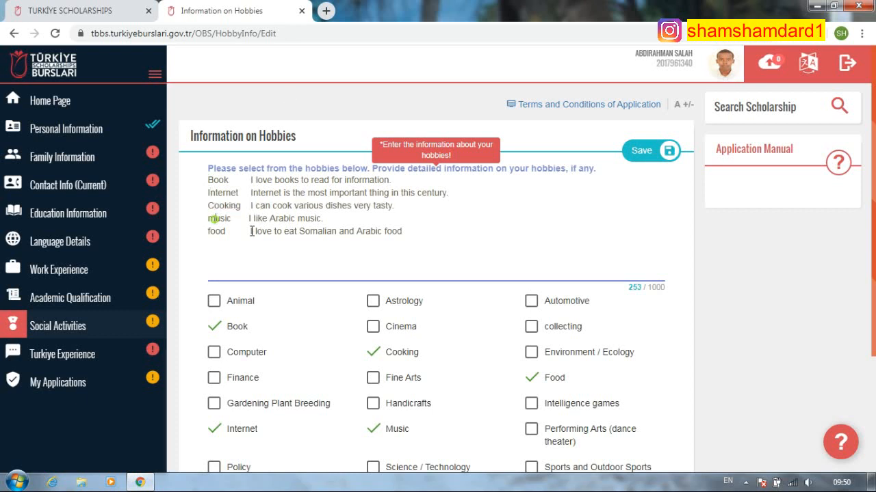
key("BackSpace")
type("M")
left_click(208, 231)
key("Delete")
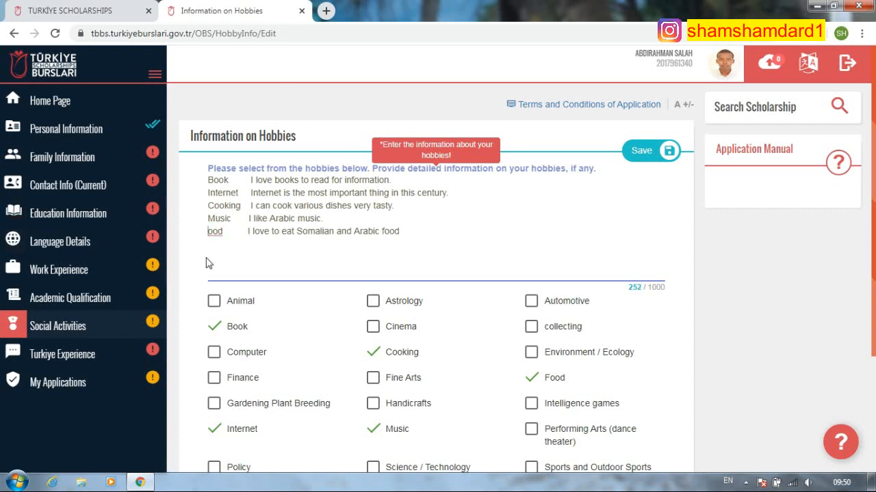
type("F")
scroll(406, 290, "down", 3)
scroll(554, 364, "up", 3)
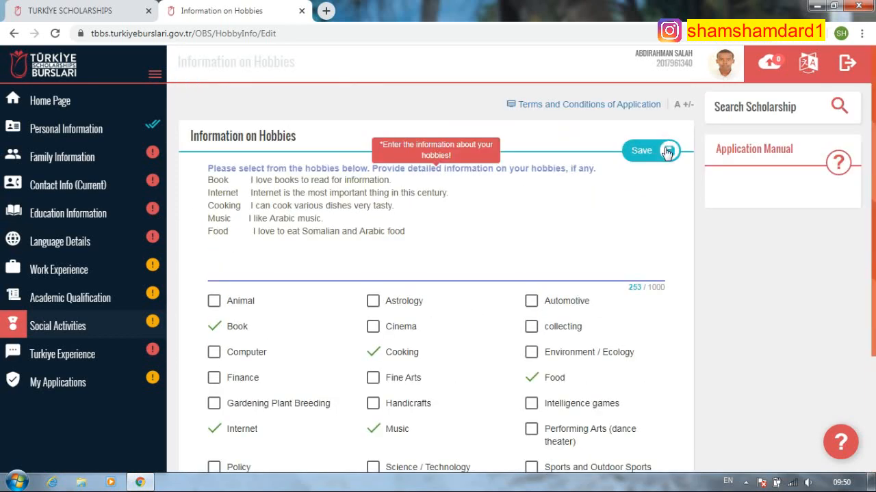
- Save the hobbies list (Book, Cooking, Food, Internet, Music) and start editing Special Talent Information
left_click(667, 151)
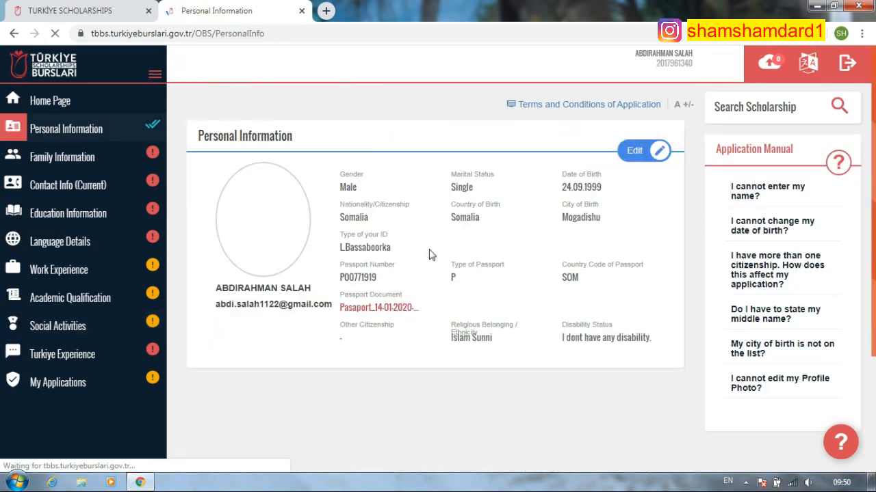
scroll(442, 289, "down", 2)
scroll(594, 364, "down", 1)
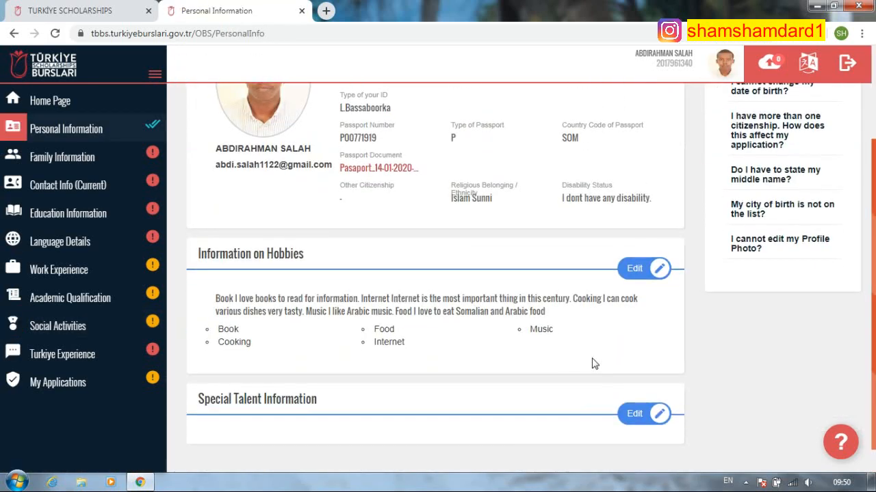
scroll(594, 364, "down", 1)
left_click(640, 395)
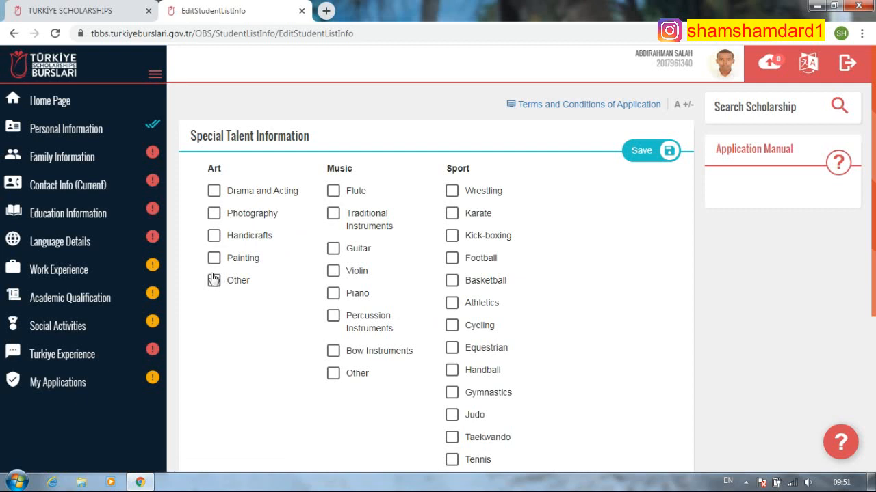
- Tick Photography, Traditional Instruments, Basketball and Cycling as special talents and save
left_click(214, 214)
left_click(333, 214)
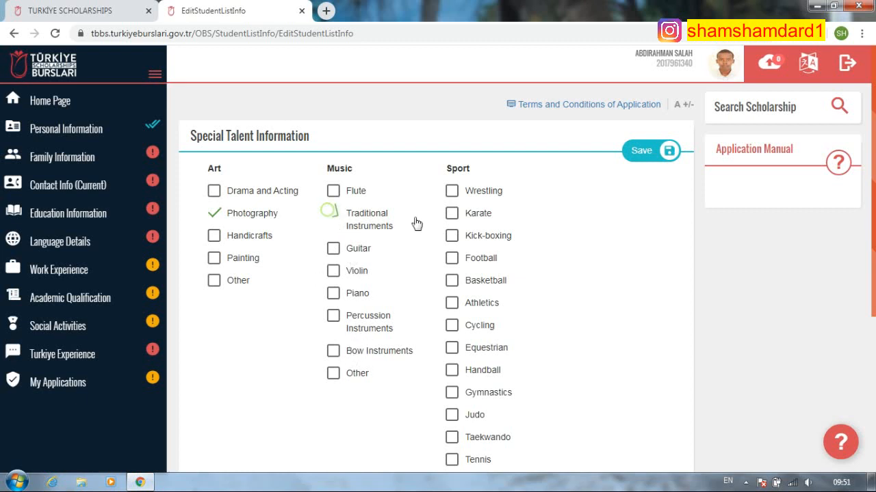
scroll(438, 217, "down", 1)
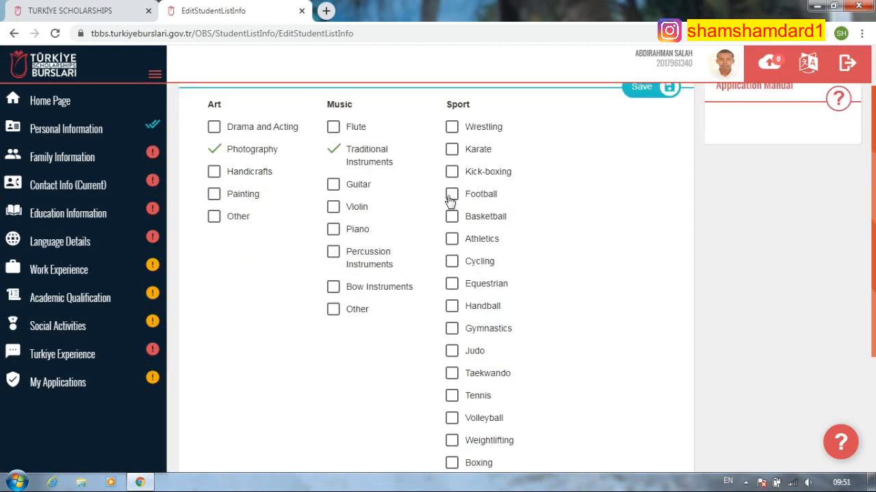
left_click(452, 217)
scroll(481, 342, "down", 1)
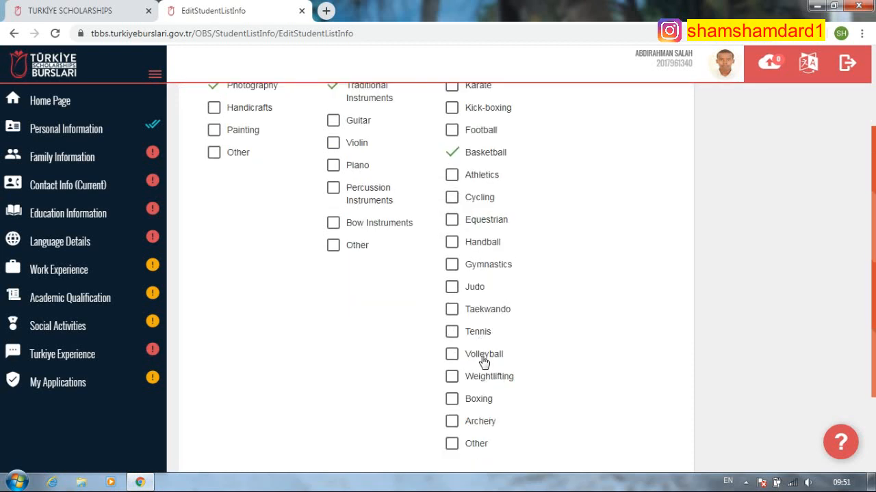
scroll(492, 433, "up", 1)
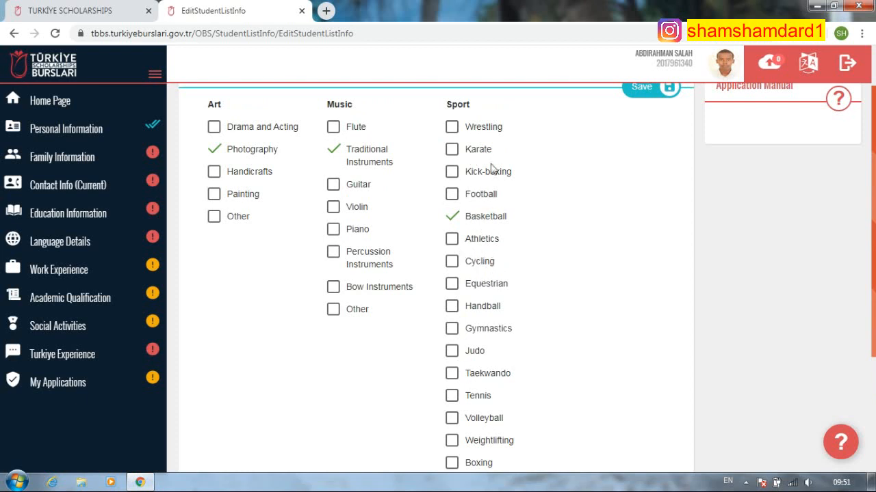
scroll(477, 378, "down", 1)
scroll(477, 378, "down", 1)
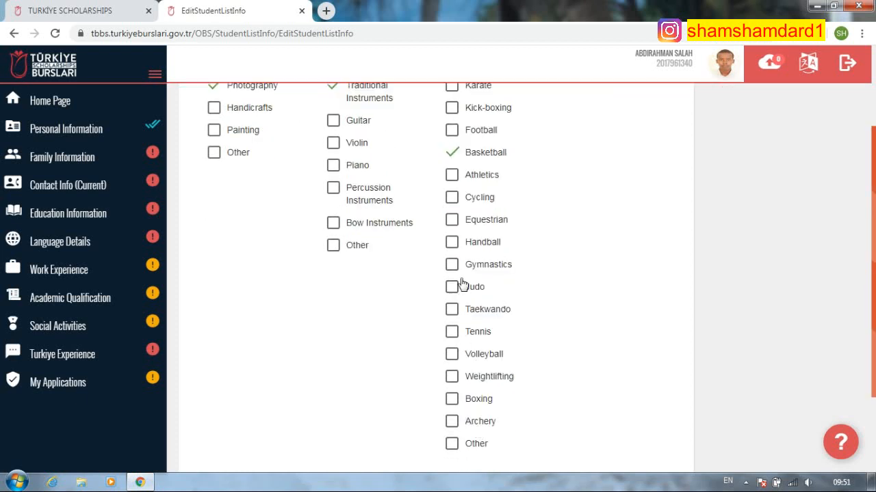
left_click(454, 198)
scroll(509, 223, "up", 2)
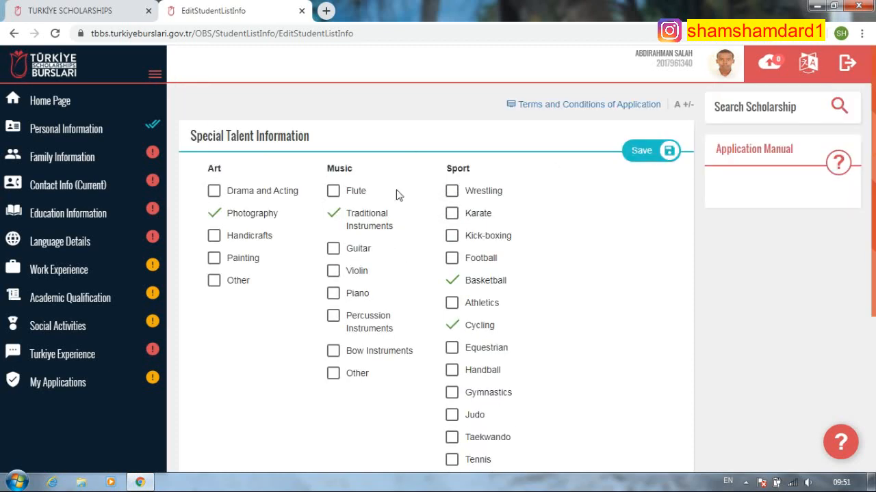
left_click(653, 151)
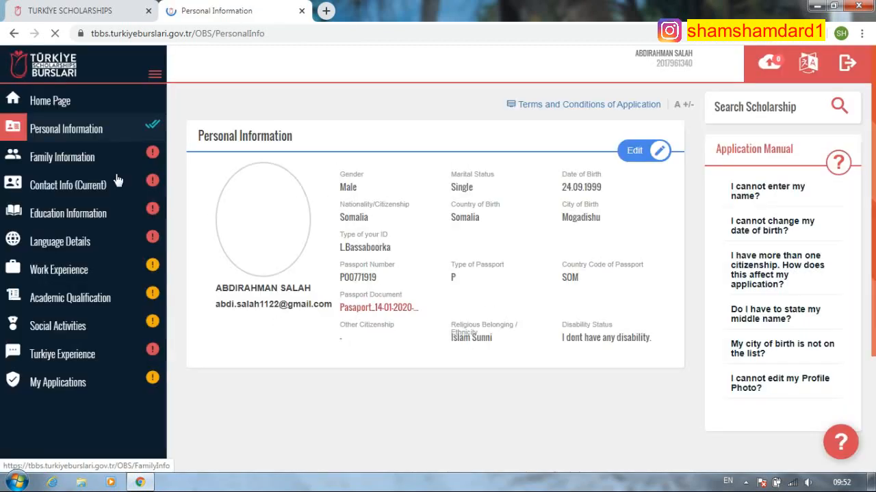
- Open Family Information and enter the mother's and father's names
scroll(120, 205, "down", 3)
scroll(102, 192, "up", 1)
left_click(86, 158)
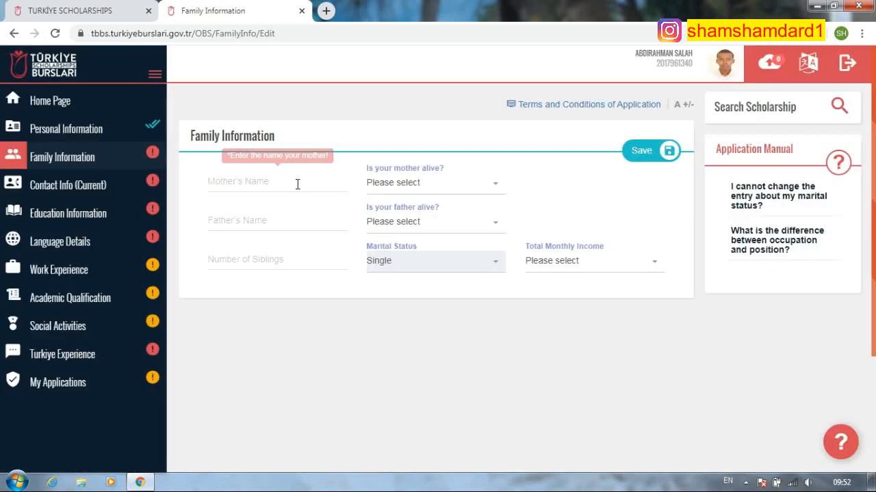
left_click(297, 184)
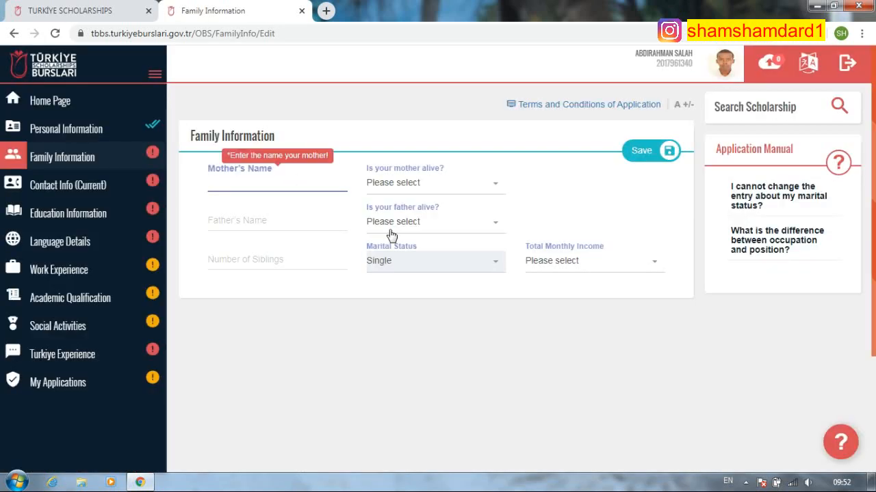
type("SAHRA")
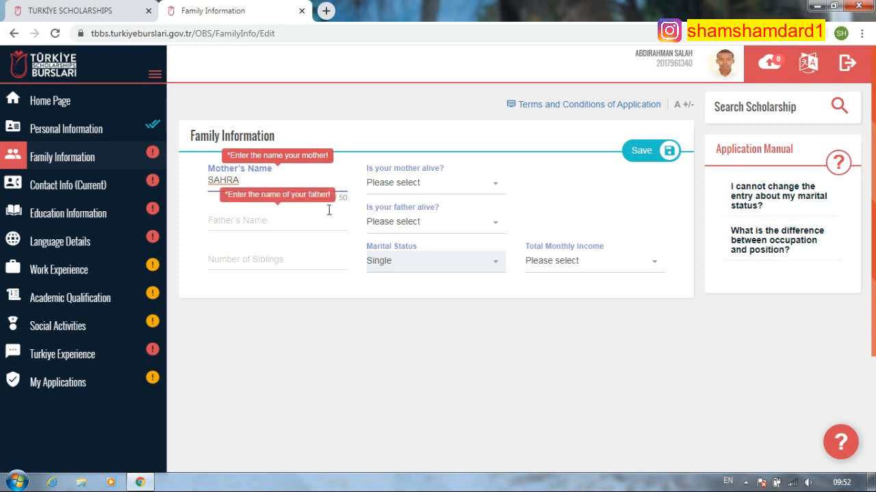
left_click(277, 228)
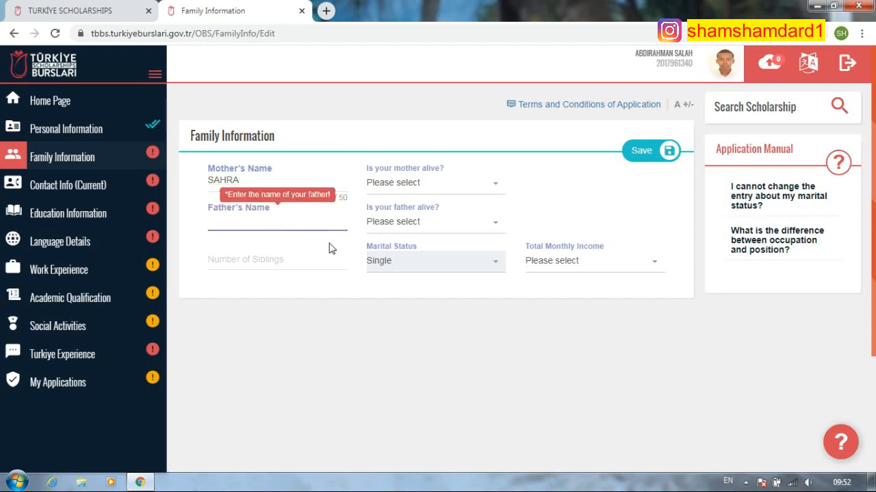
type("SALAH")
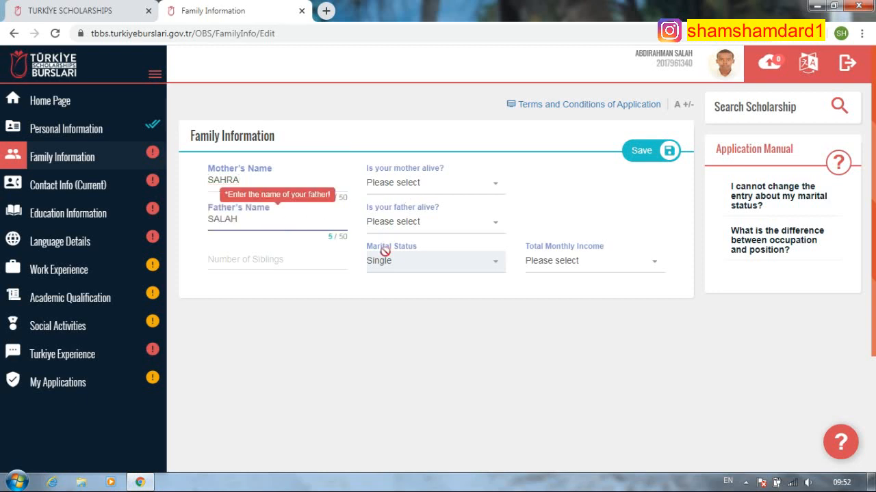
left_click(289, 257)
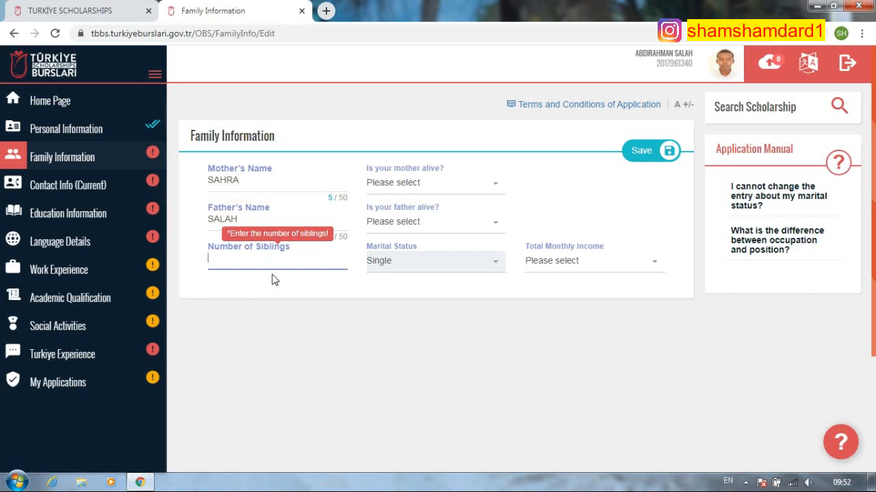
- Enter 10 siblings and mark both mother and father as alive
type("10")
left_click(479, 184)
left_click(410, 260)
left_click(457, 222)
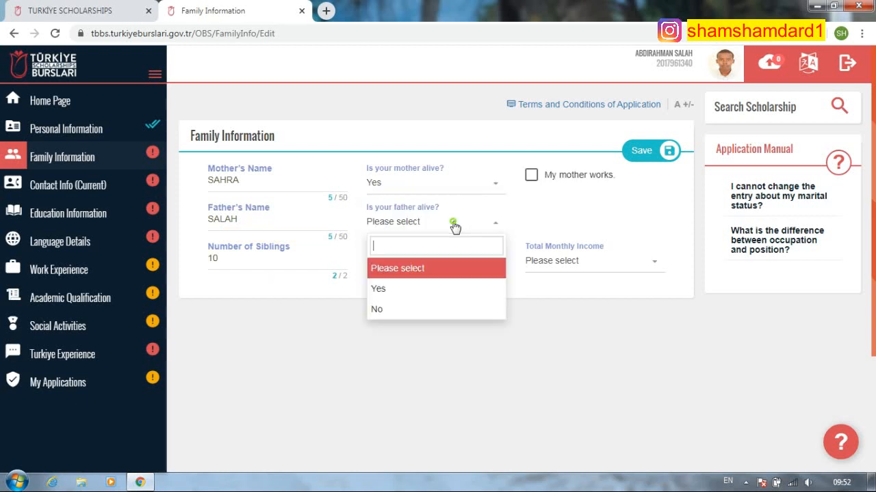
left_click(417, 291)
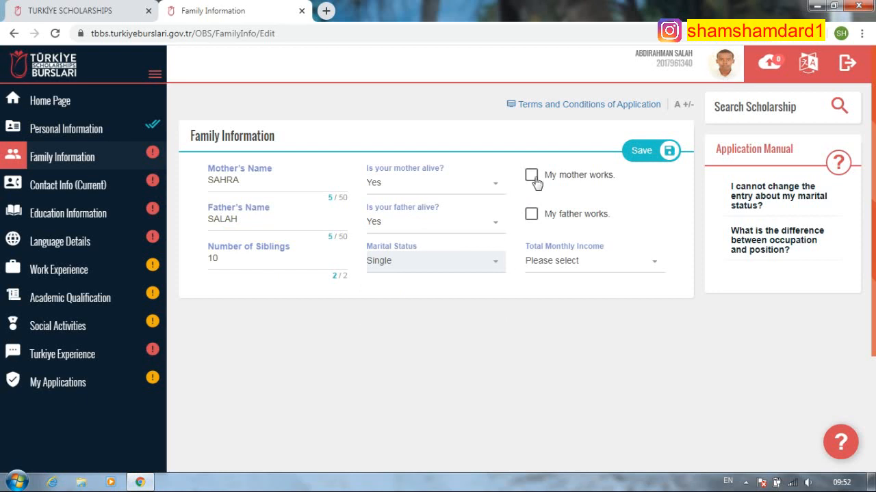
- Mark the father as working and enter his workplace as government
left_click(531, 218)
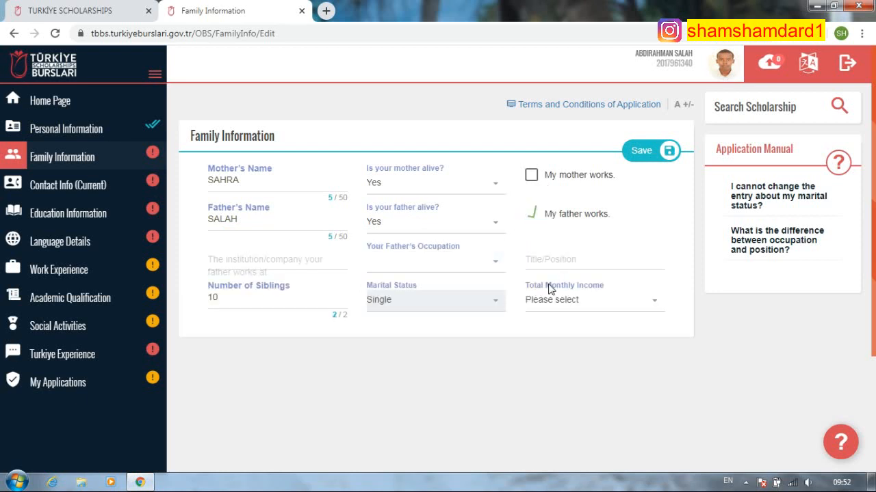
left_click(285, 259)
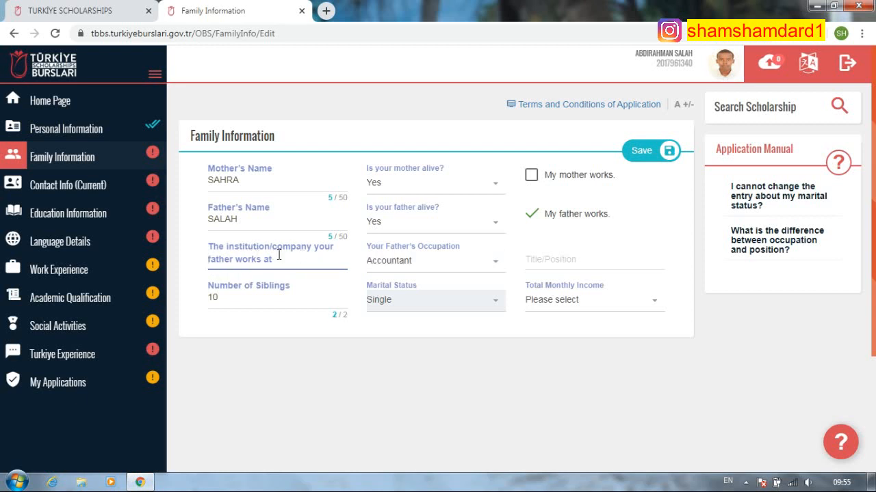
type("government")
left_click(559, 261)
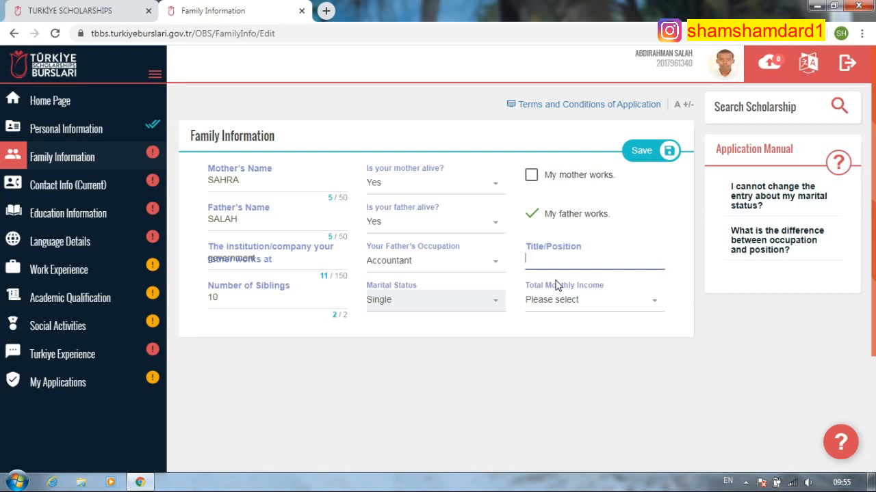
- Complete the title 'head', set monthly income to 250-500 ($), and save the family information
type("ead")
left_click(614, 313)
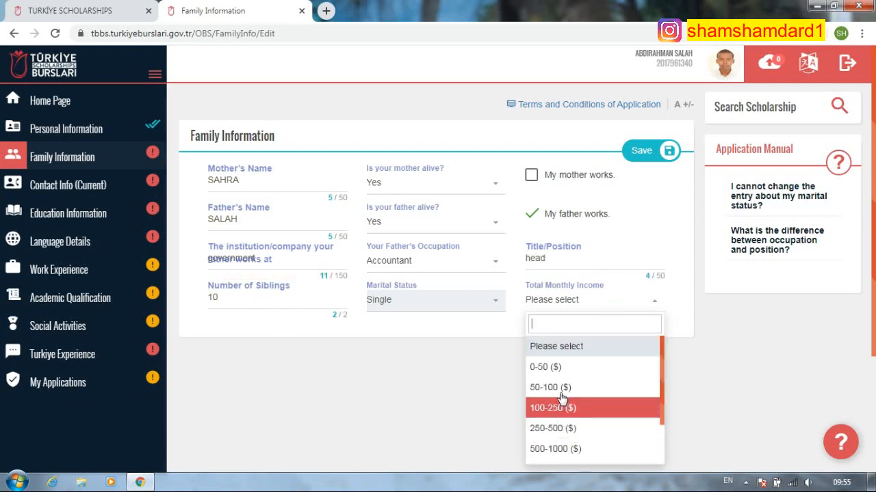
left_click(556, 449)
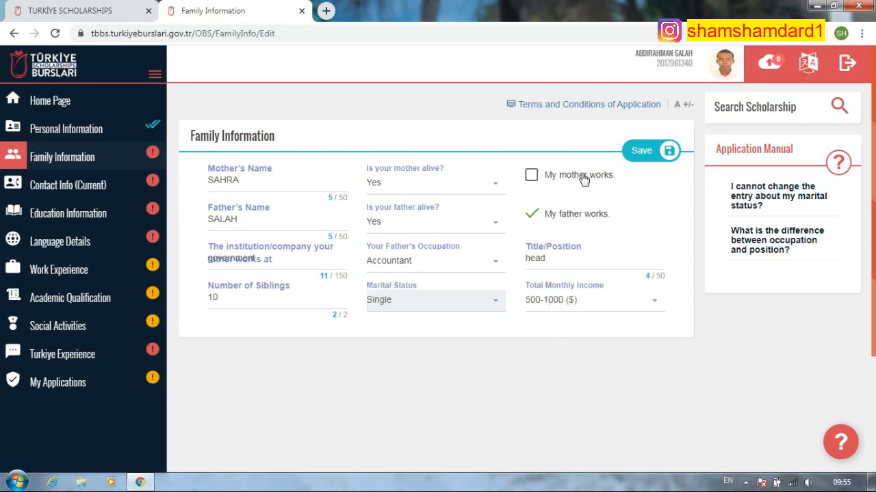
left_click(628, 307)
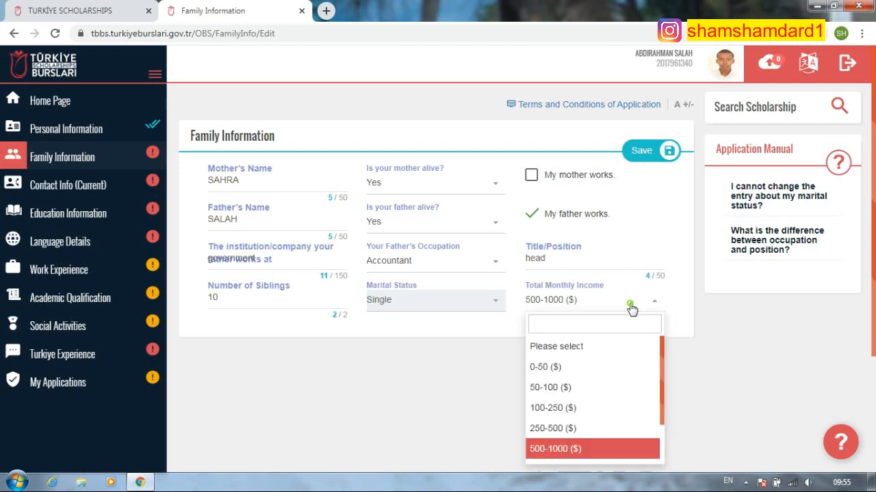
left_click(565, 429)
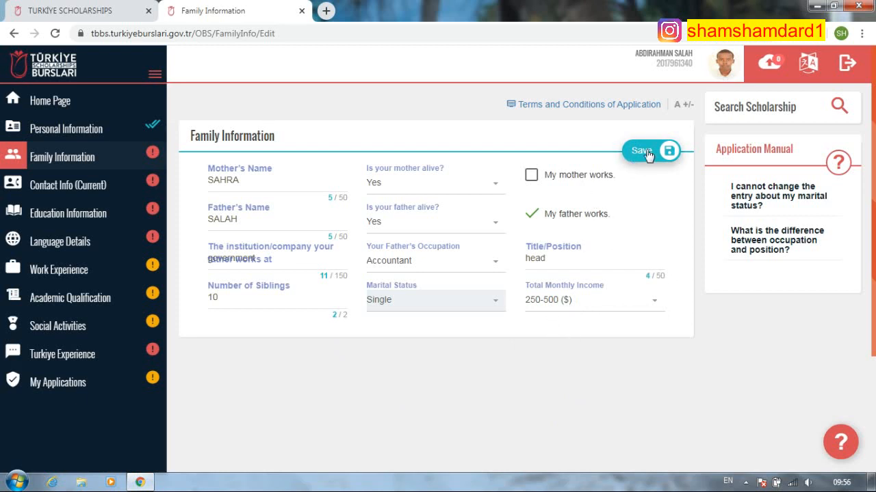
left_click(625, 308)
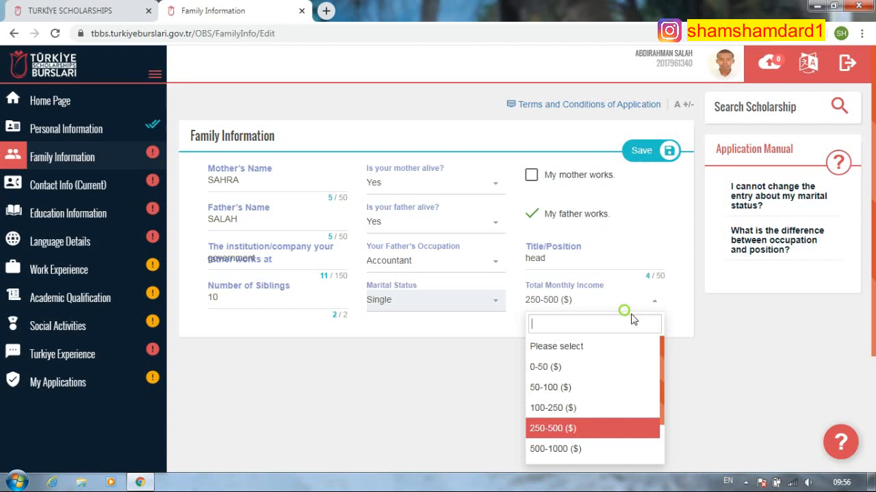
left_click(580, 447)
left_click(602, 309)
left_click(565, 430)
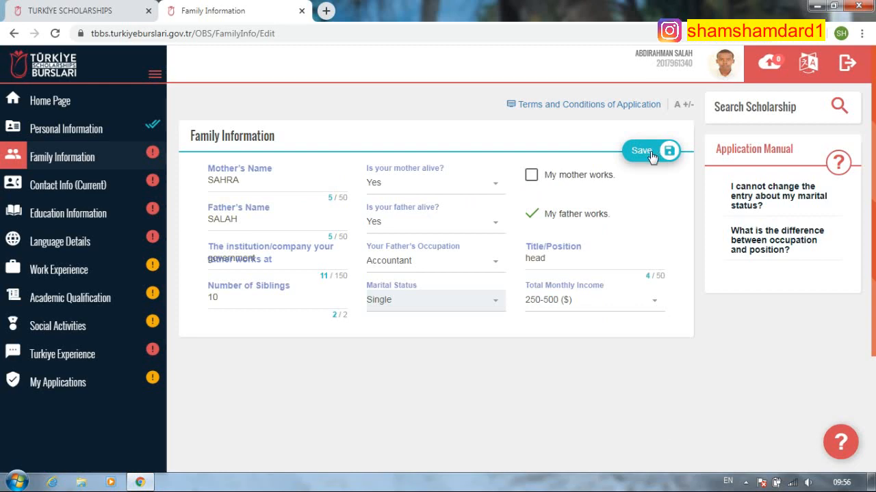
scroll(594, 217, "down", 2)
scroll(593, 217, "up", 2)
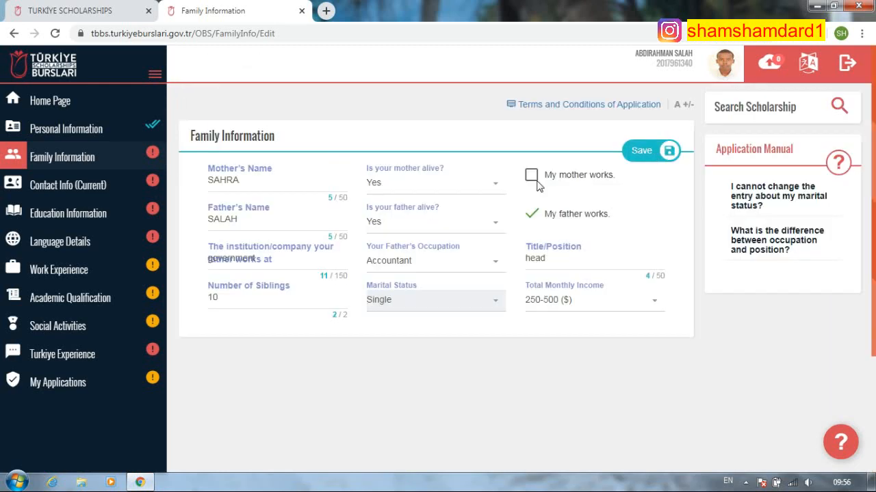
left_click(677, 150)
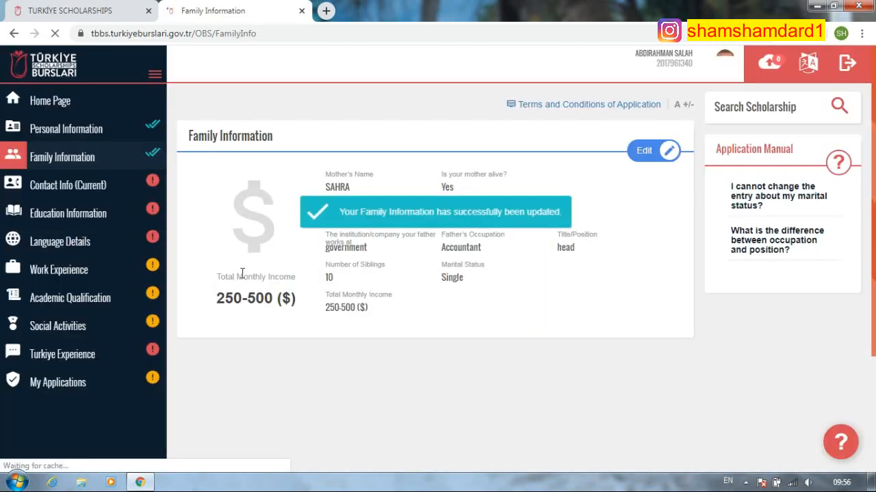
- Open Contact Info (Current) and set the country to Turkey
left_click(76, 186)
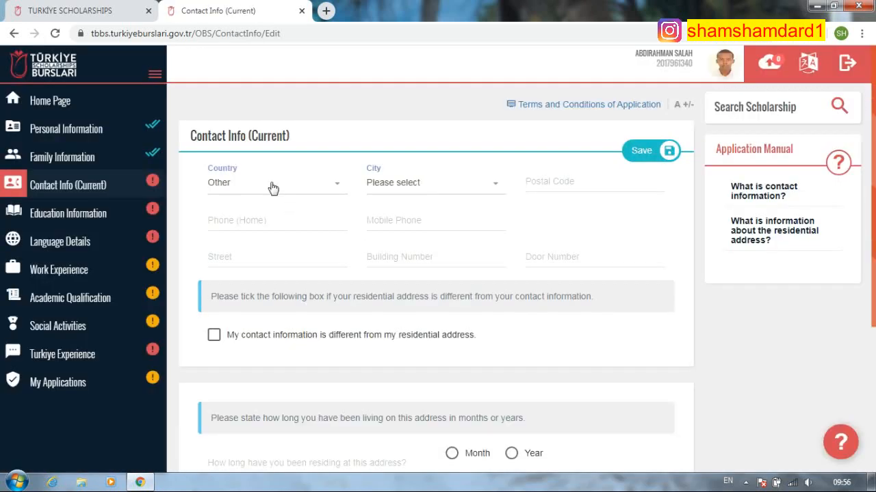
left_click(272, 190)
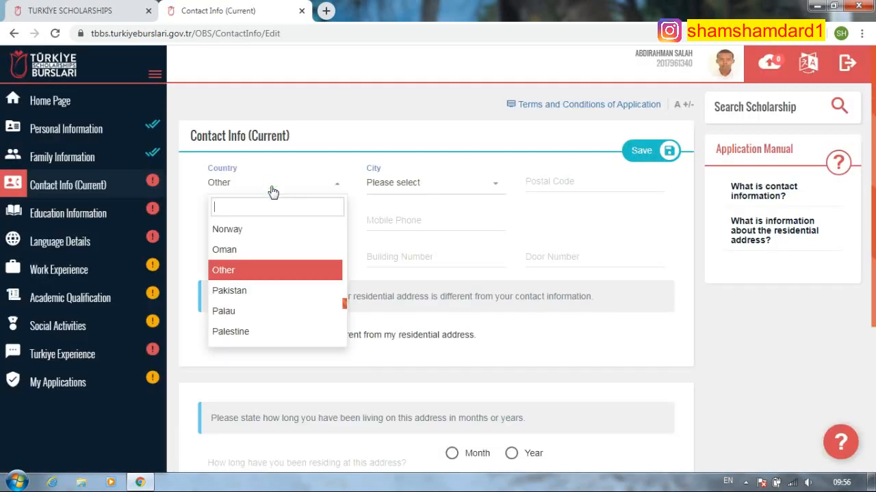
type("soma")
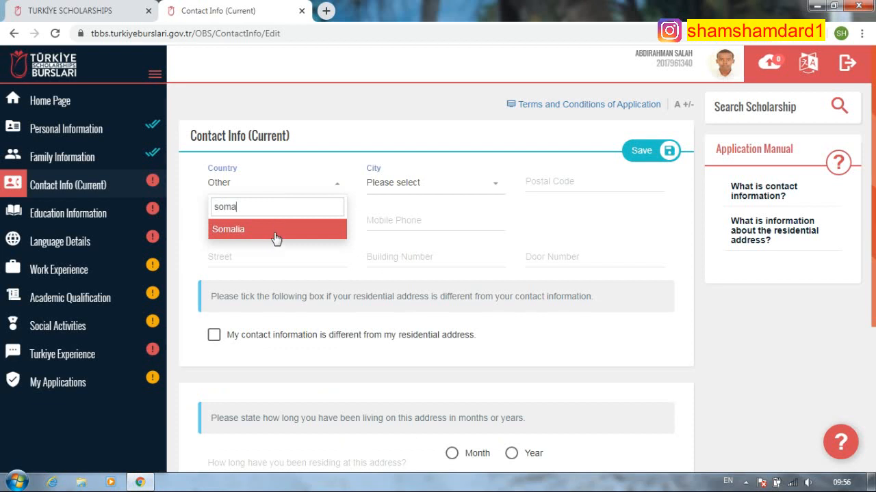
left_click(275, 230)
left_click(309, 182)
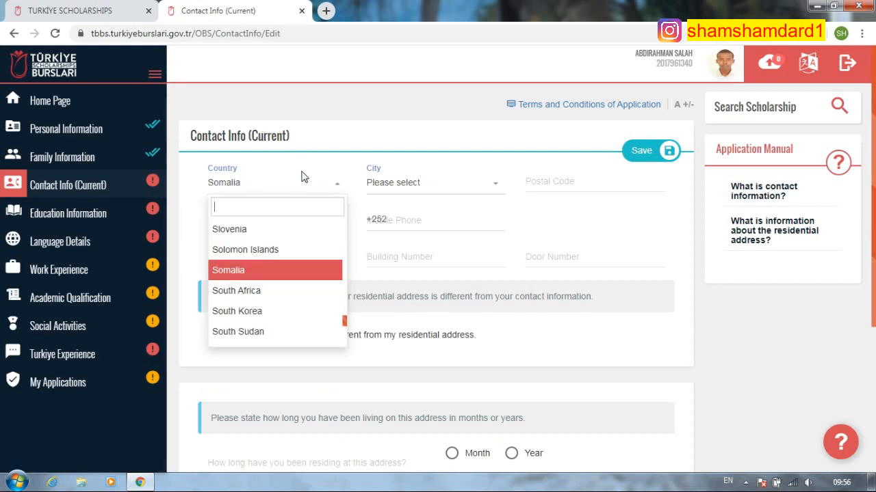
type("tu")
left_click(263, 220)
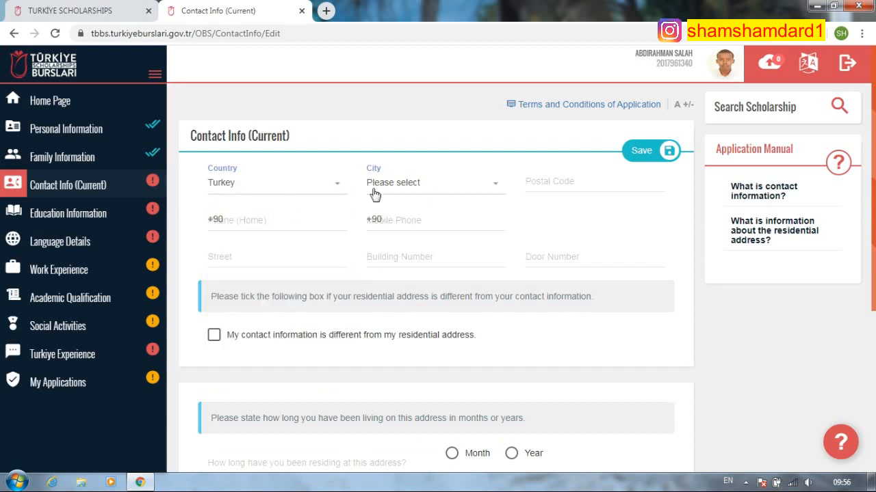
- Choose Antalya as the city
left_click(381, 183)
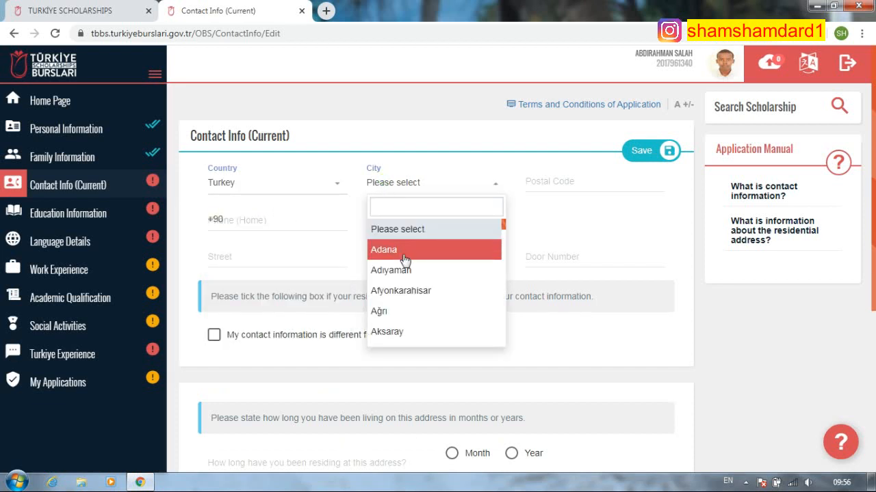
scroll(401, 274, "down", 3)
type("aan")
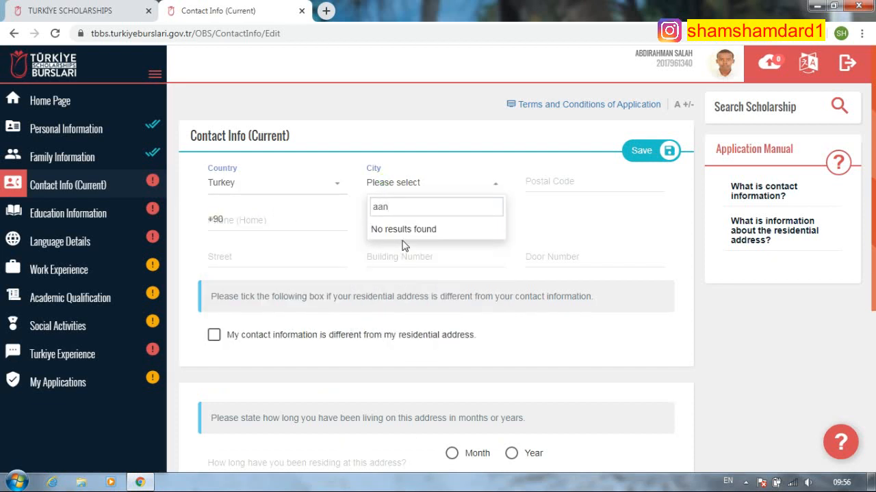
key("BackSpace")
key("BackSpace")
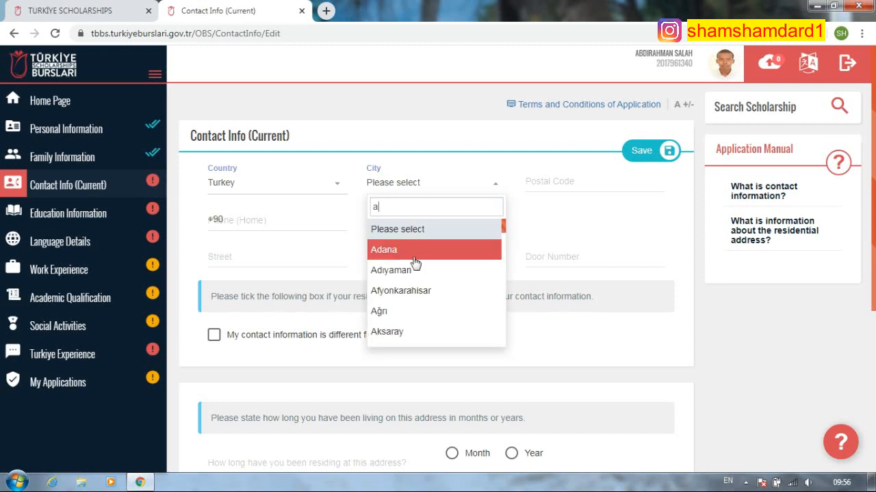
type("nt")
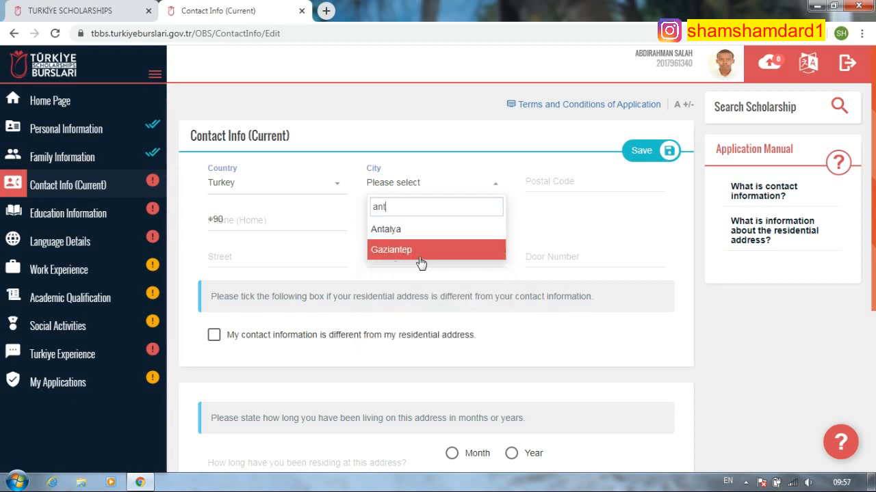
left_click(404, 237)
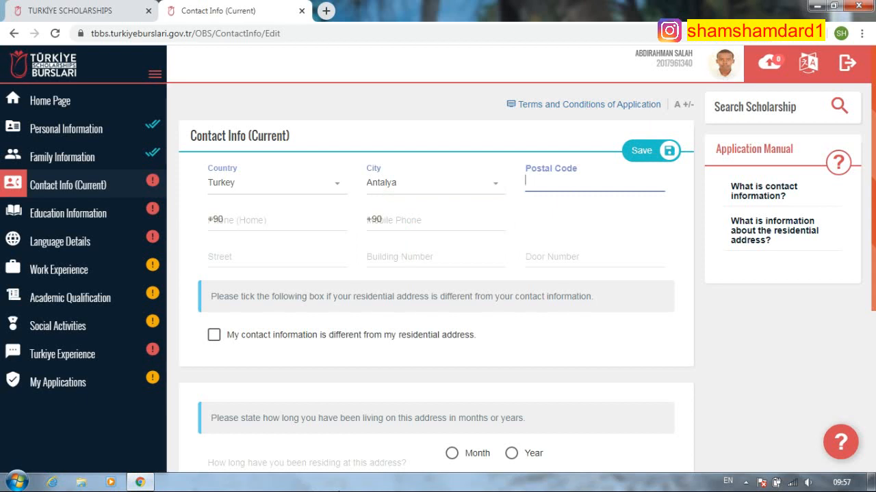
- Finish the postal code and enter the home and mobile phone numbers
type("07400")
left_click(269, 227)
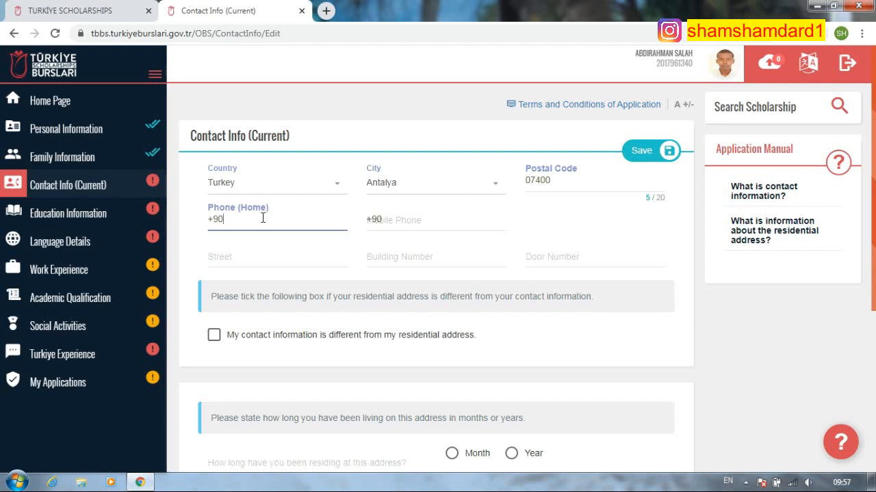
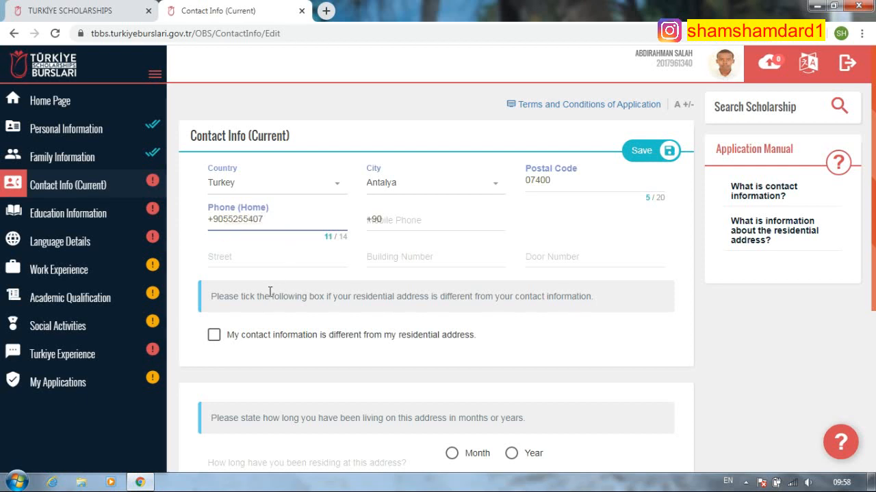
left_click(401, 217)
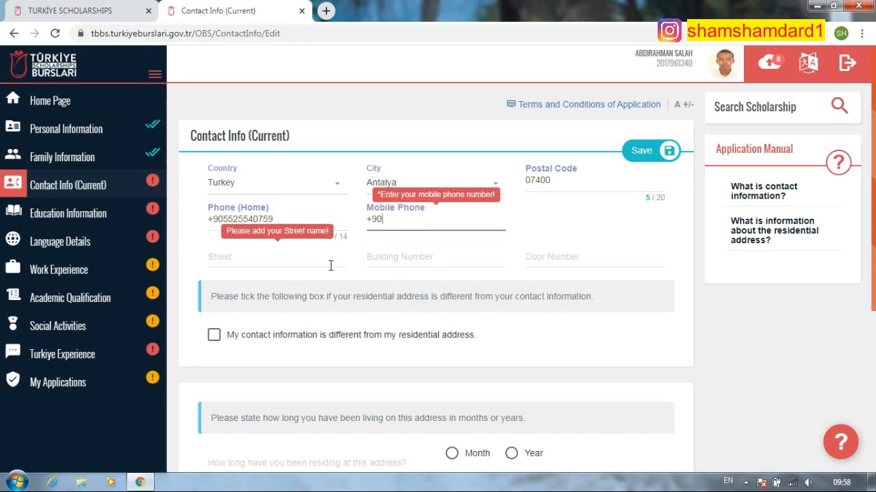
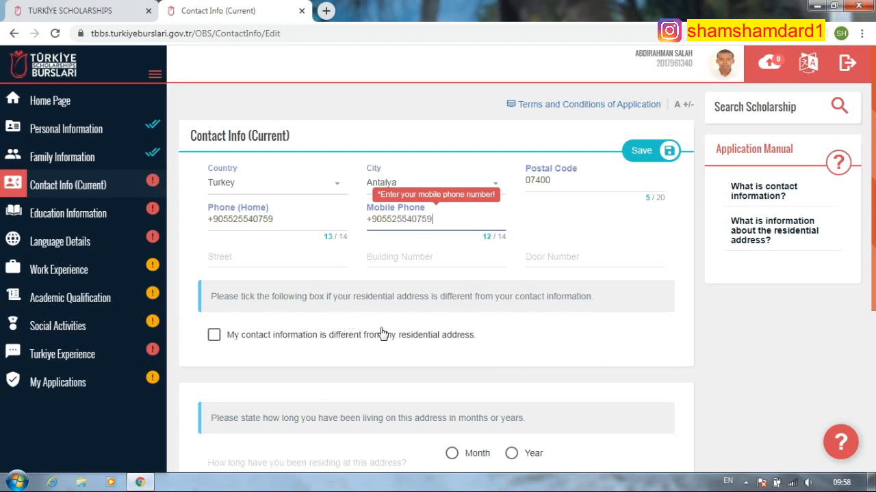
left_click(263, 257)
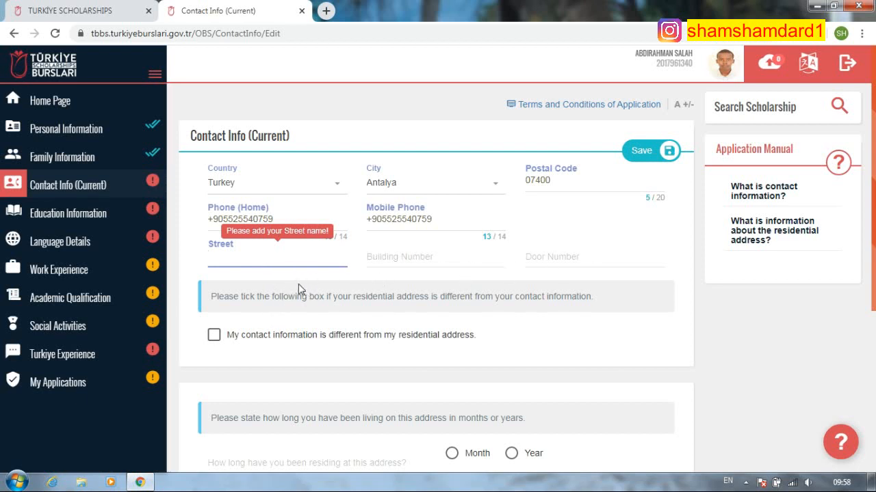
- Enter door number 1 for the current address
scroll(336, 338, "down", 1)
scroll(354, 358, "up", 1)
left_click(397, 260)
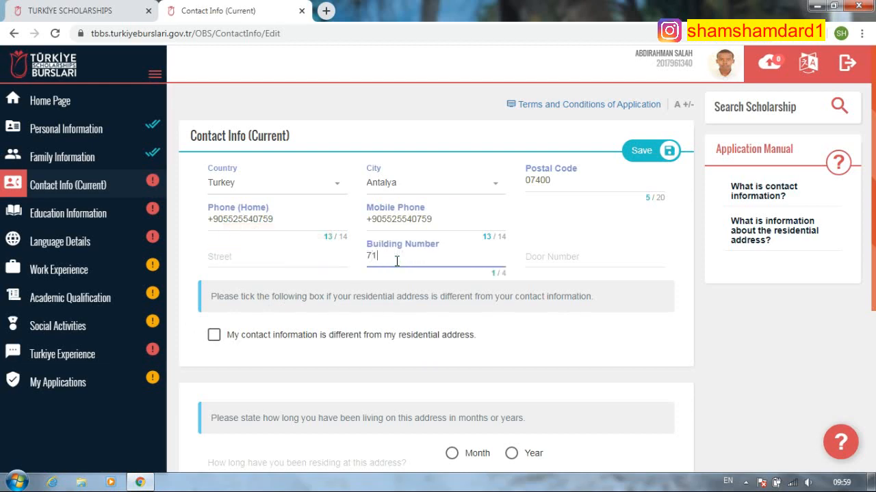
left_click(574, 259)
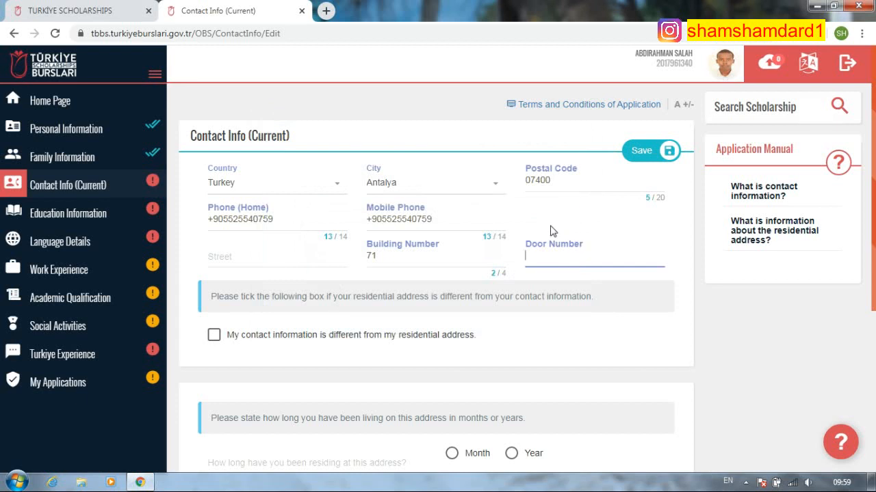
type("1")
left_click(264, 255)
left_click(530, 252)
- Set street 71 and building number 3, and declare a separate residential address
left_click(242, 260)
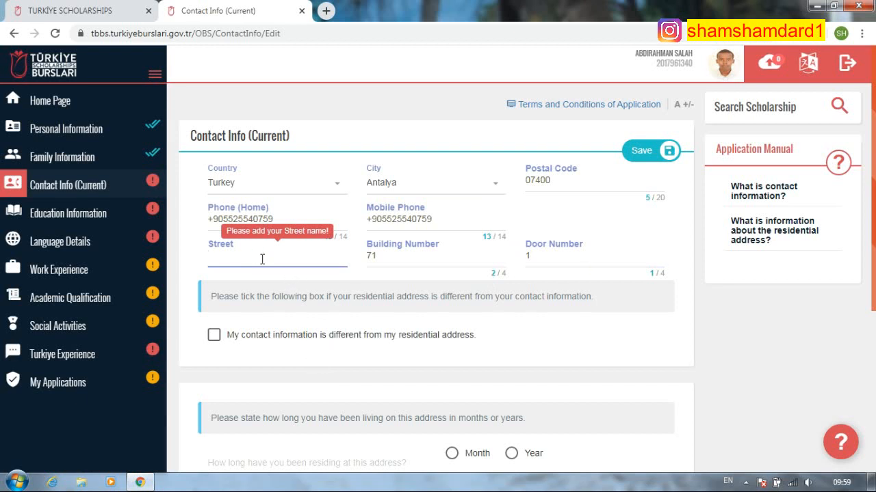
type("71")
left_click(383, 258)
key("BackSpace")
key("BackSpace")
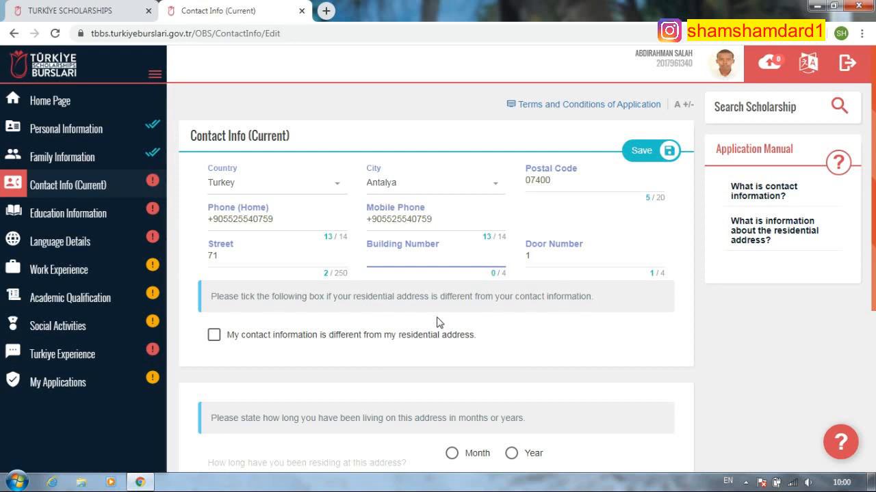
type("3")
left_click(214, 335)
- Select Somalia as the permanent address country and Mogadishu as the city
scroll(430, 329, "down", 3)
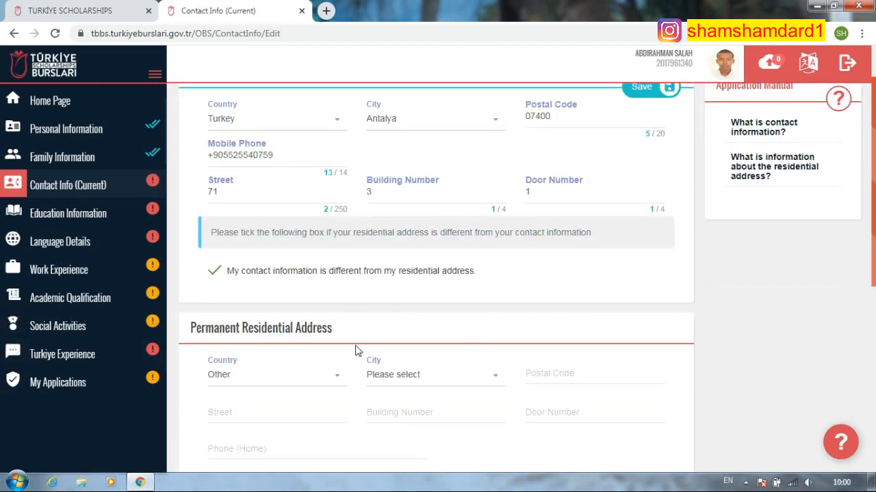
scroll(442, 349, "down", 1)
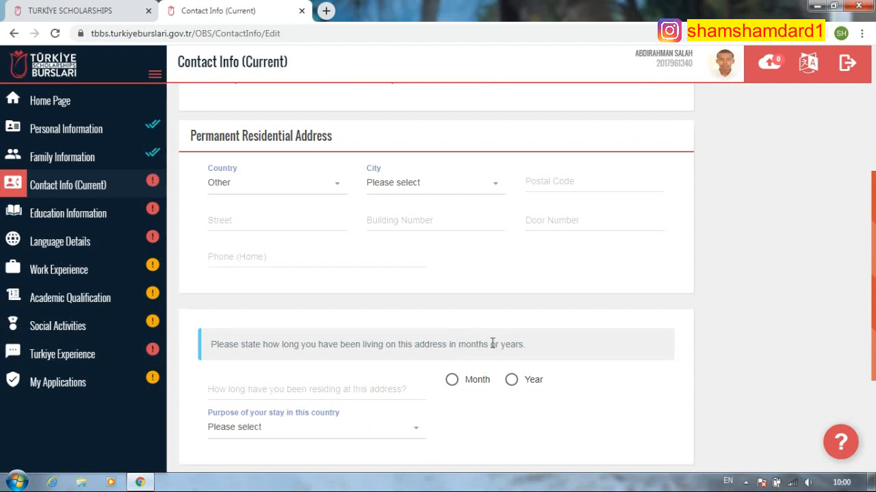
scroll(438, 328, "up", 3)
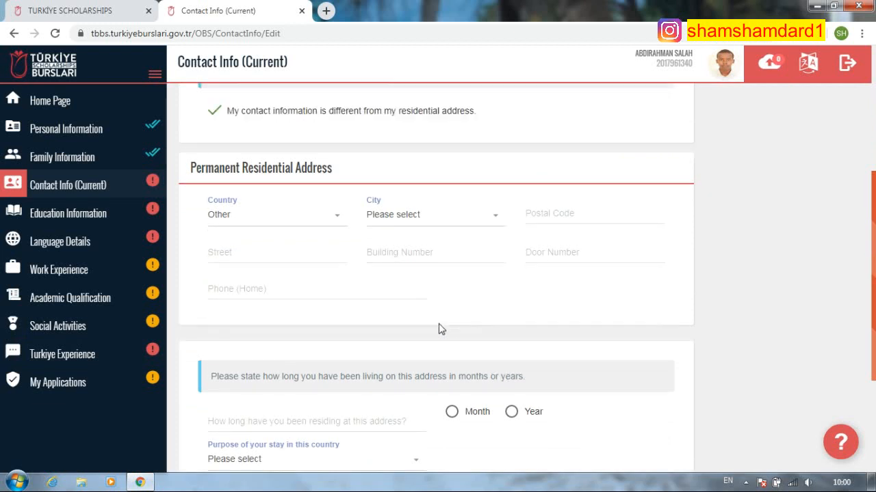
left_click(303, 377)
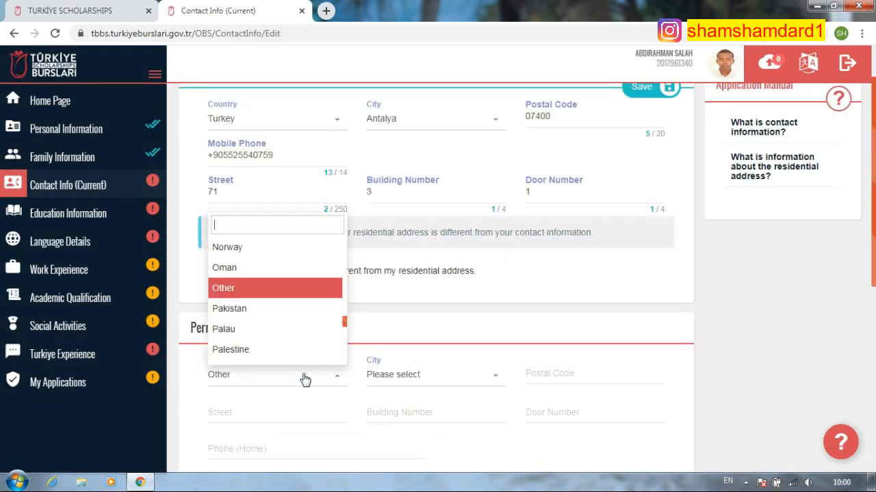
type("som")
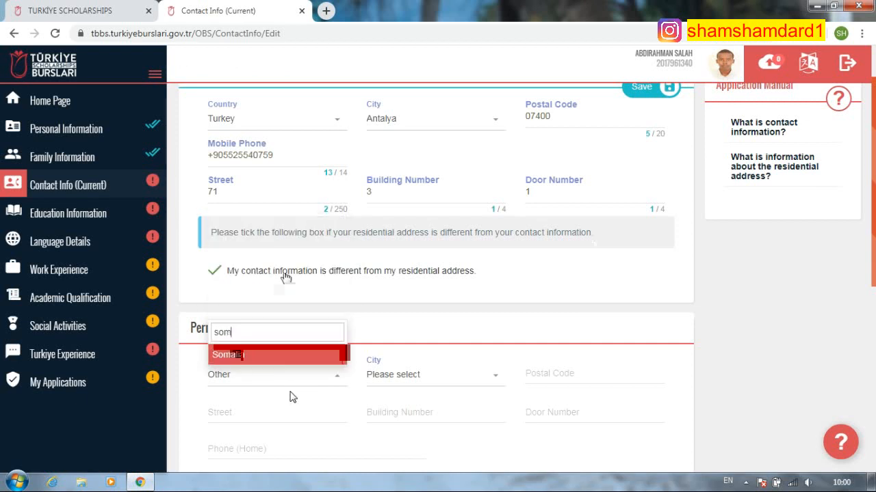
key("Return")
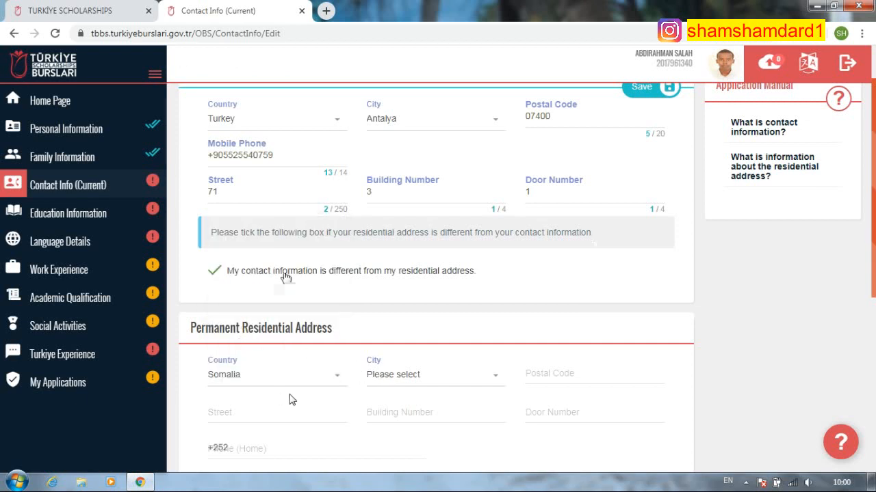
left_click(434, 381)
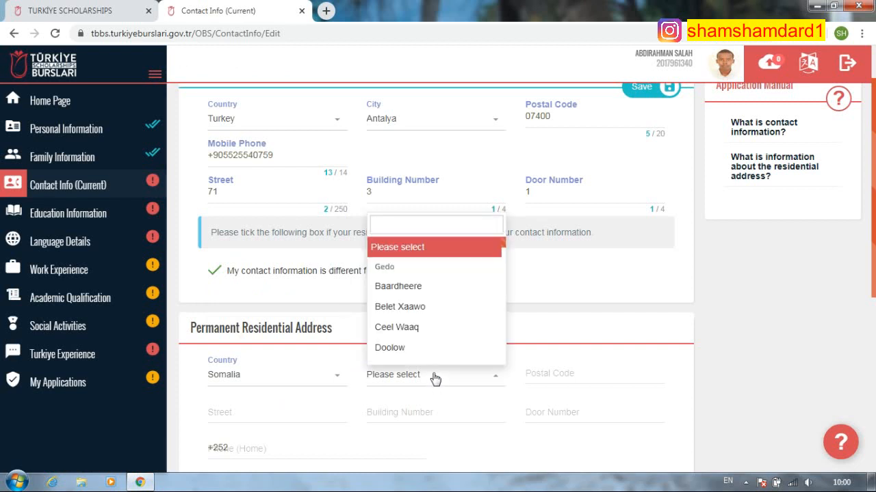
type("mo")
left_click(401, 356)
- Fill in the postal code, street, building and door numbers, and the home phone number
left_click(569, 377)
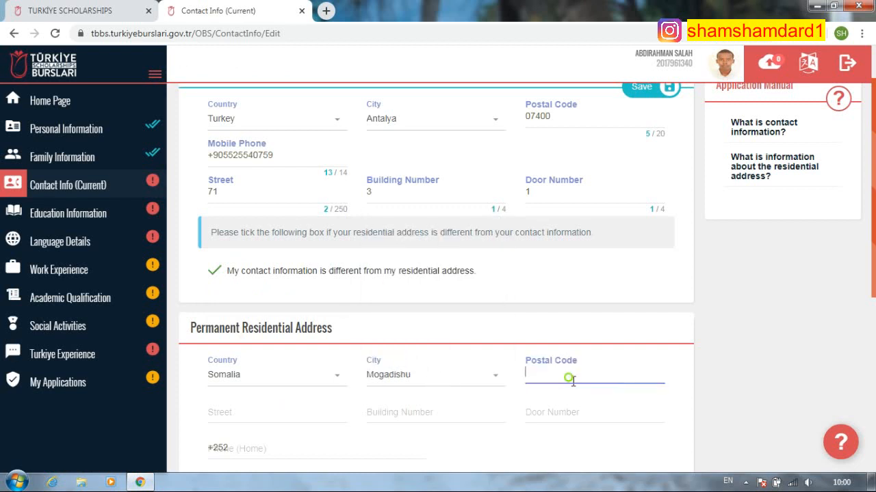
scroll(569, 377, "down", 1)
type("09010")
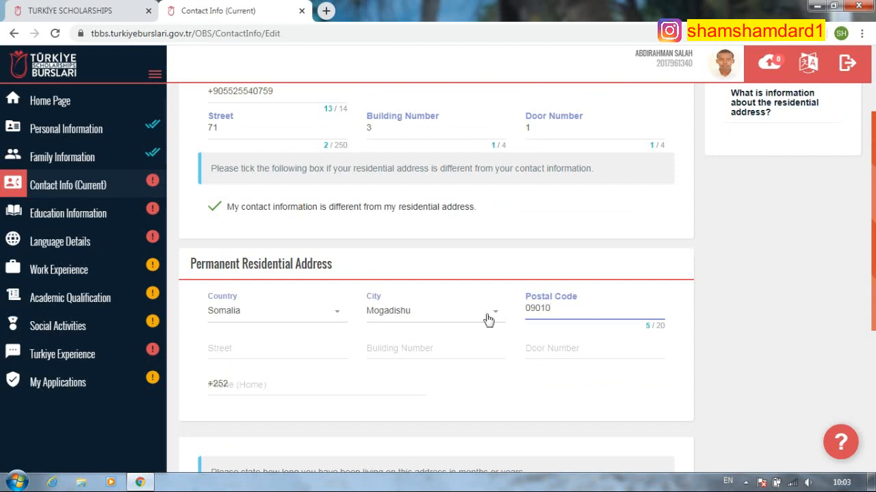
left_click(250, 348)
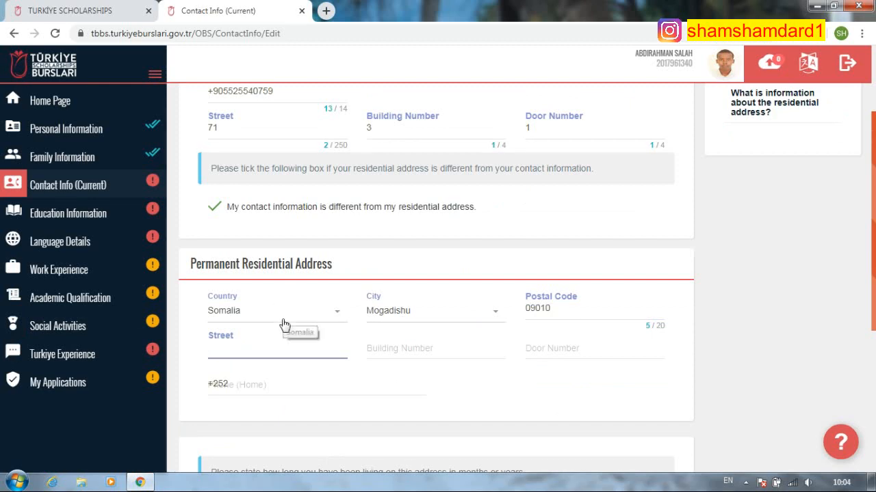
type("5")
left_click(418, 346)
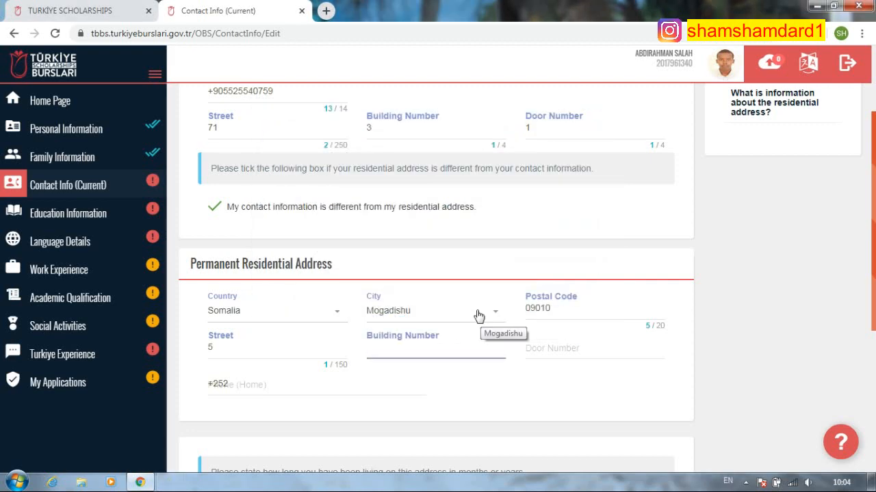
type("3")
left_click(602, 349)
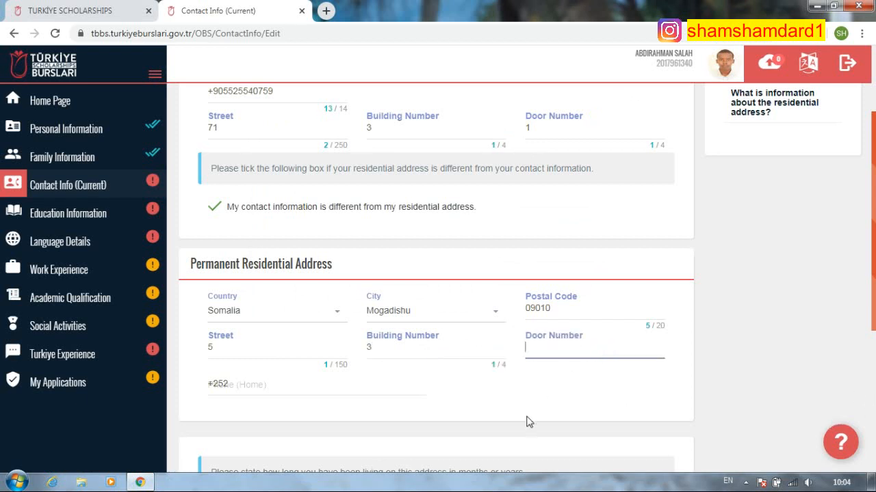
type("1")
key("Tab")
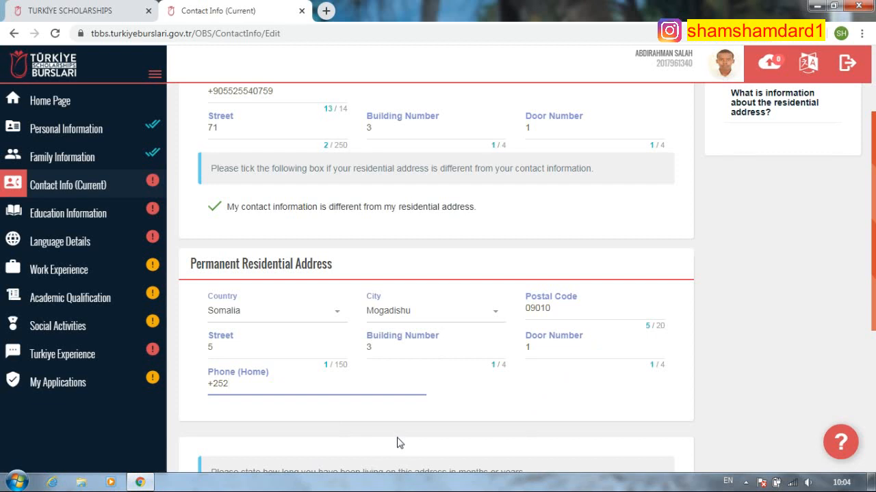
- Choose Month as the residence duration unit and enter 4 as the duration
scroll(388, 379, "down", 2)
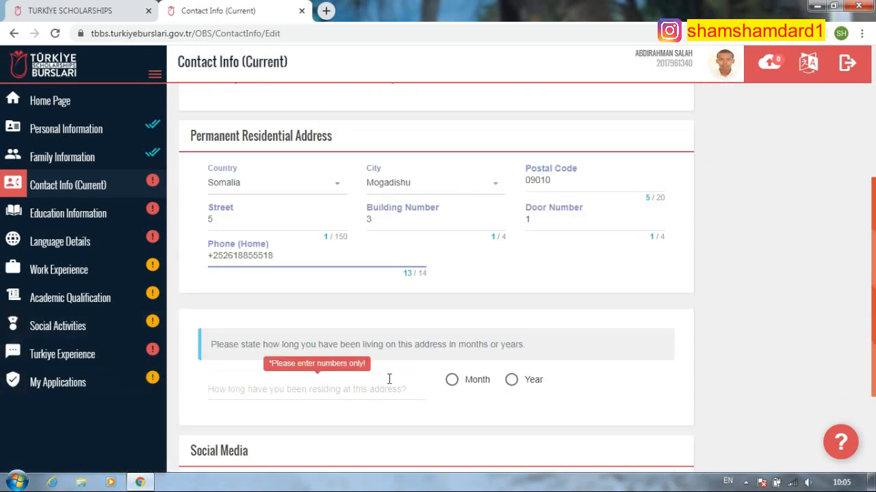
left_click(459, 381)
left_click(336, 394)
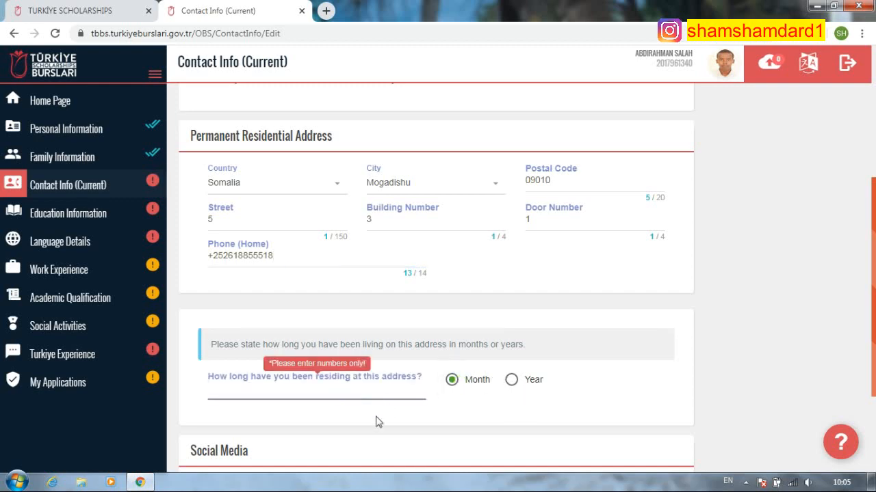
scroll(371, 406, "down", 2)
scroll(372, 406, "up", 3)
scroll(413, 388, "down", 1)
type("4")
- Switch the residence duration unit to Year and clear the old duration value
scroll(396, 376, "up", 3)
scroll(415, 337, "down", 4)
scroll(483, 354, "up", 3)
scroll(482, 357, "down", 1)
scroll(482, 357, "up", 3)
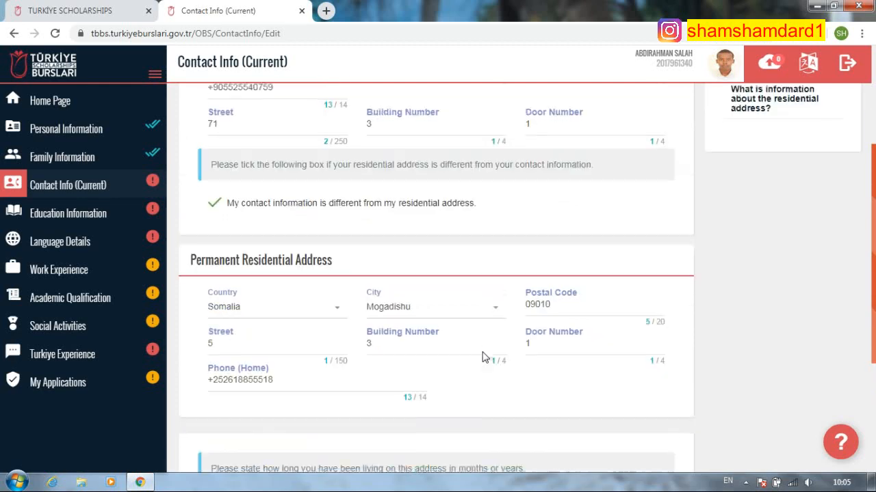
scroll(463, 346, "down", 1)
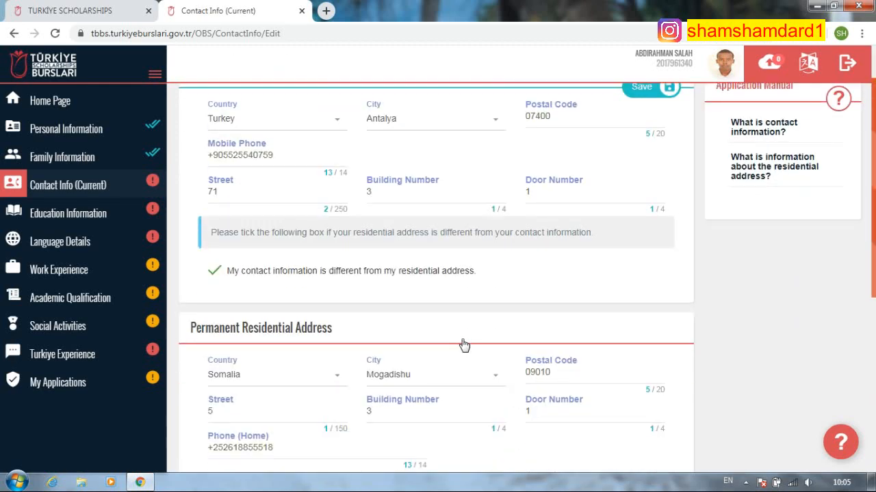
scroll(477, 342, "down", 4)
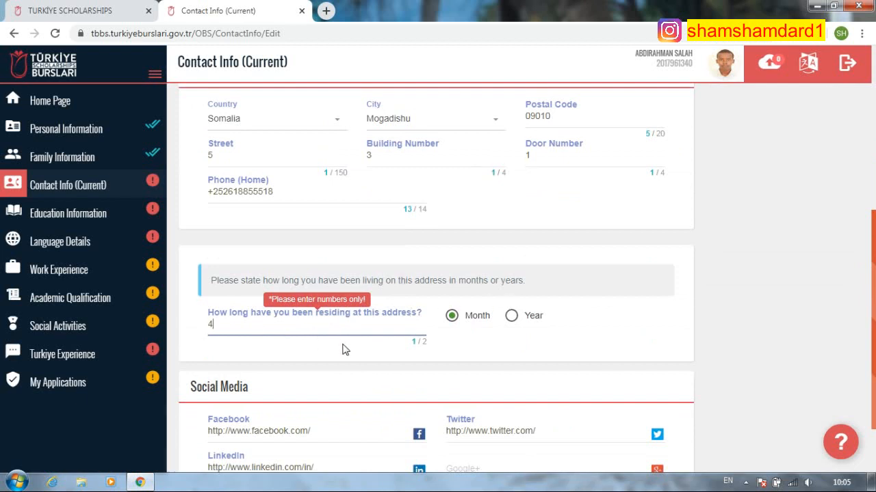
left_click(511, 317)
left_click(283, 331)
key("BackSpace")
scroll(339, 346, "down", 1)
- Enter the Facebook profile link, fixing the profile name with an underscore
left_click(314, 345)
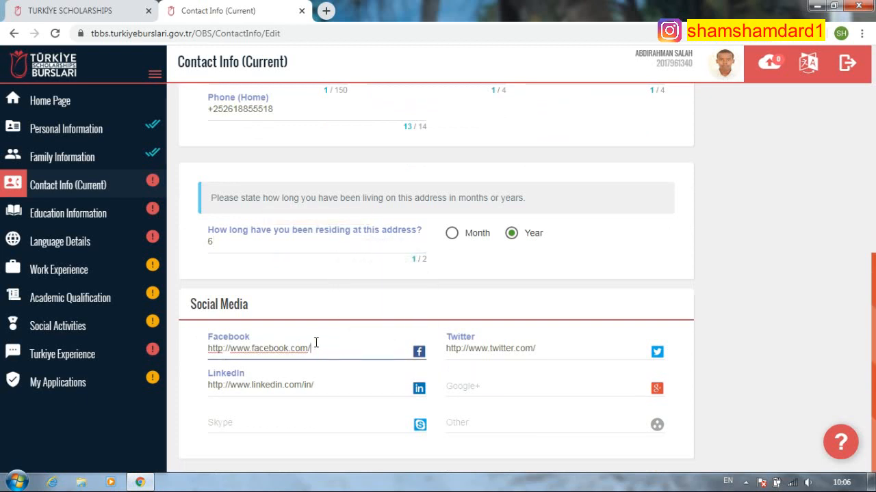
type("free")
key("BackSpace")
type("sultan")
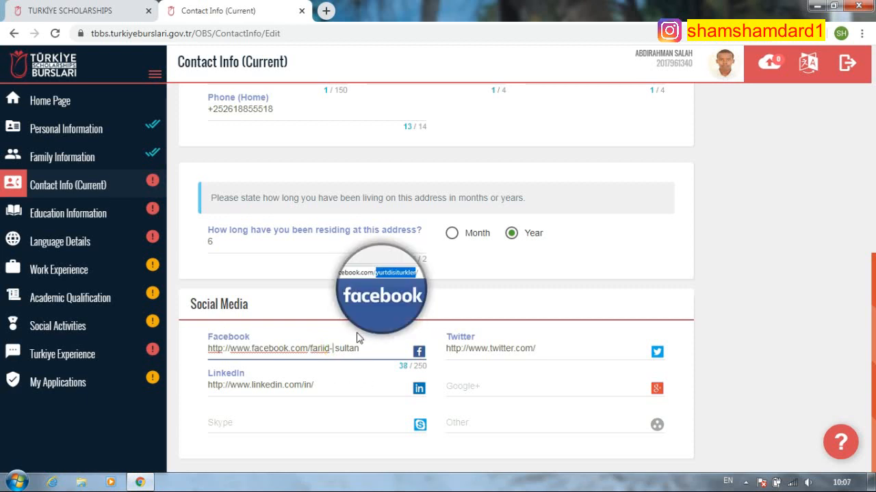
left_click(335, 349)
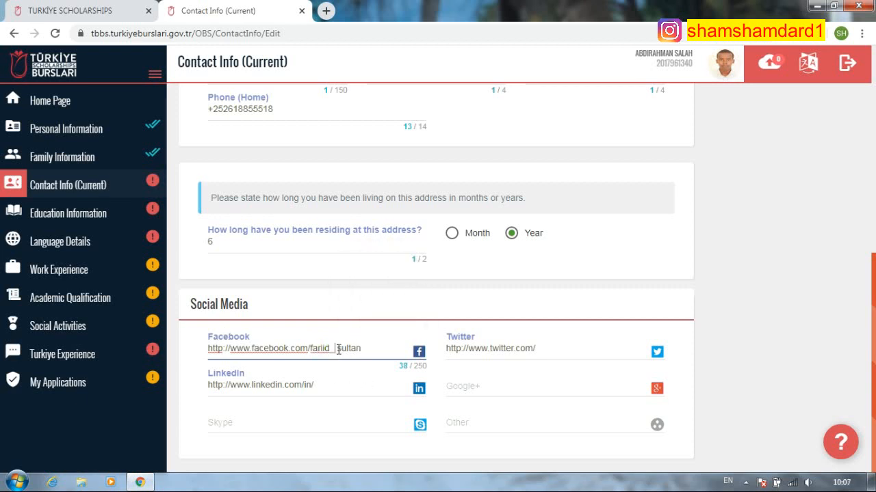
key("BackSpace")
key("BackSpace")
left_click(267, 420)
left_click(324, 385)
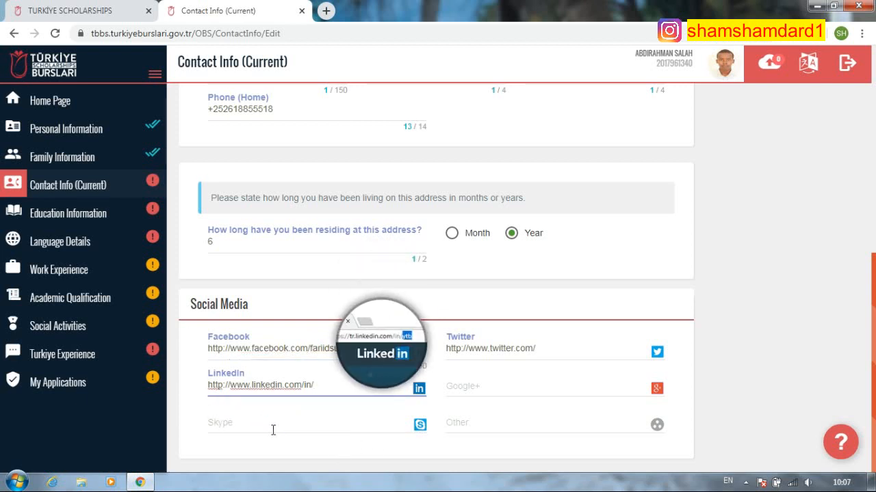
left_click(337, 361)
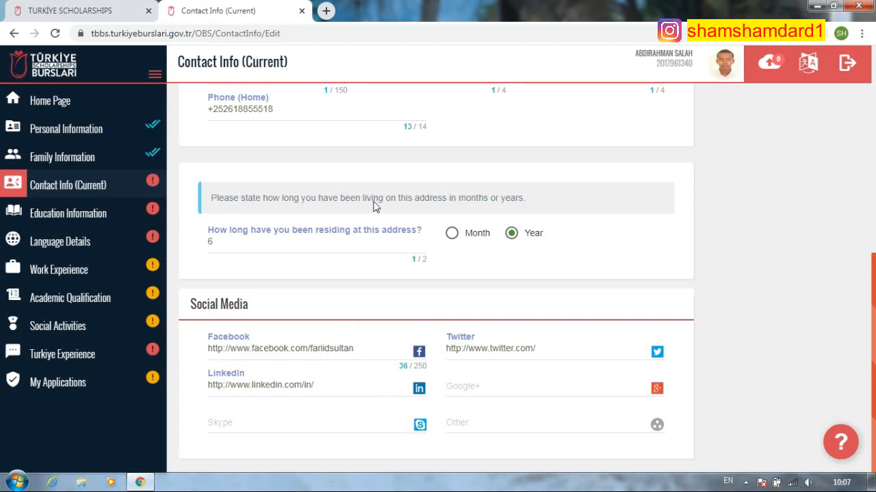
type("_")
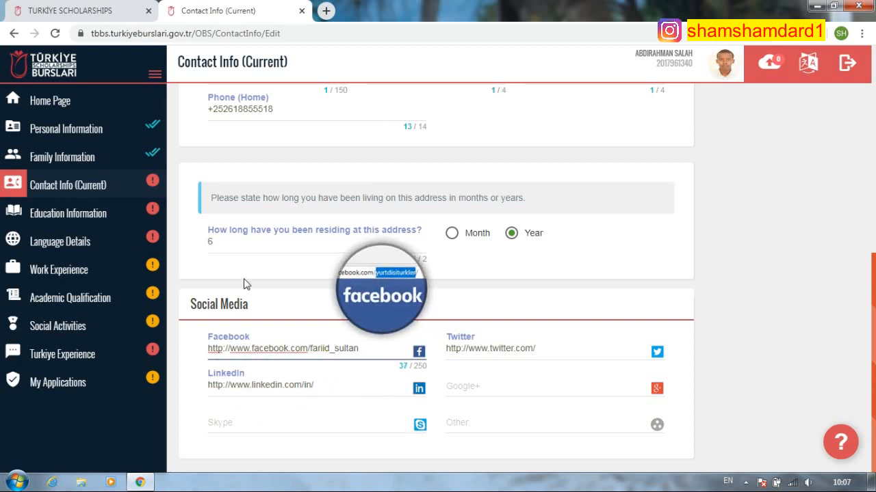
- Enter the applicant's e-mail address as the Google+ contact
left_click(547, 355)
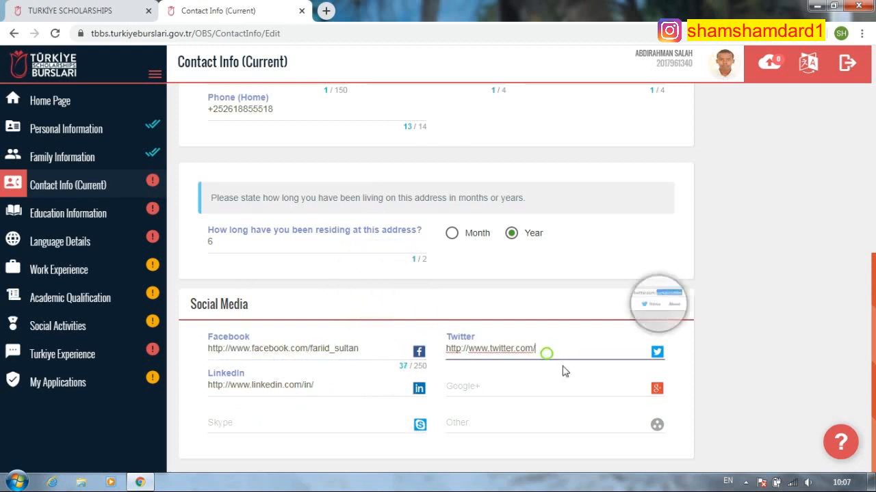
left_click(524, 384)
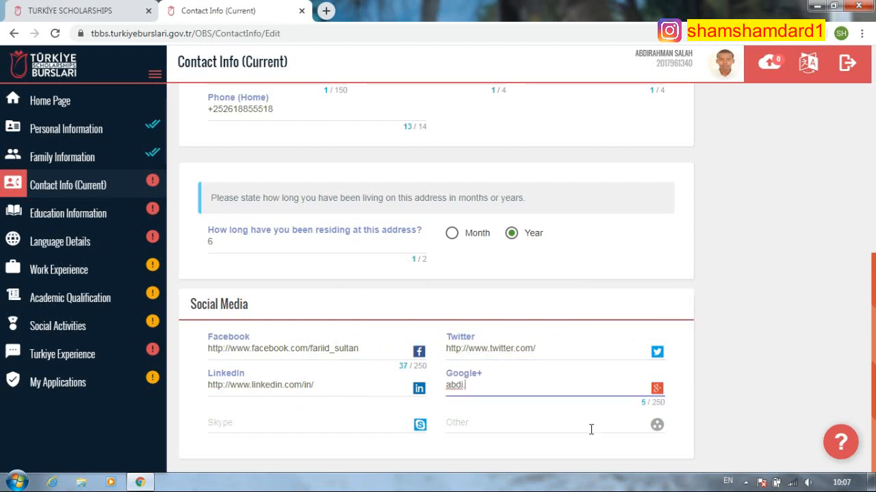
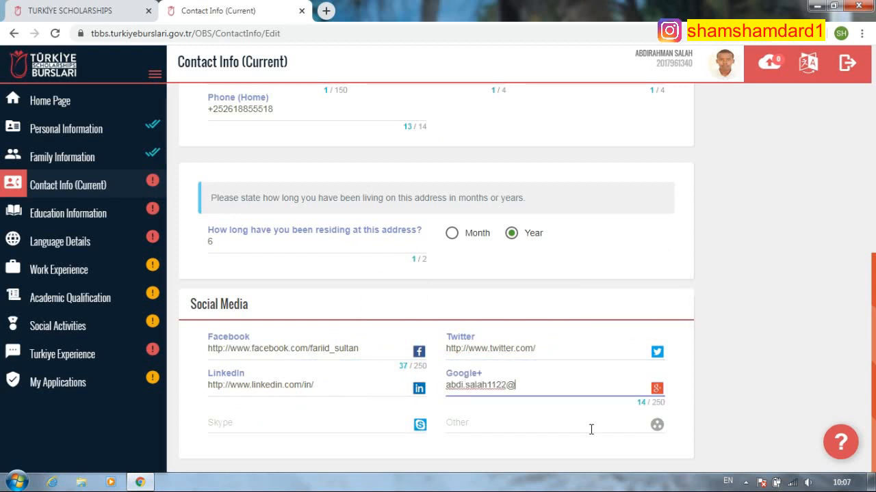
scroll(411, 378, "up", 4)
scroll(554, 308, "up", 3)
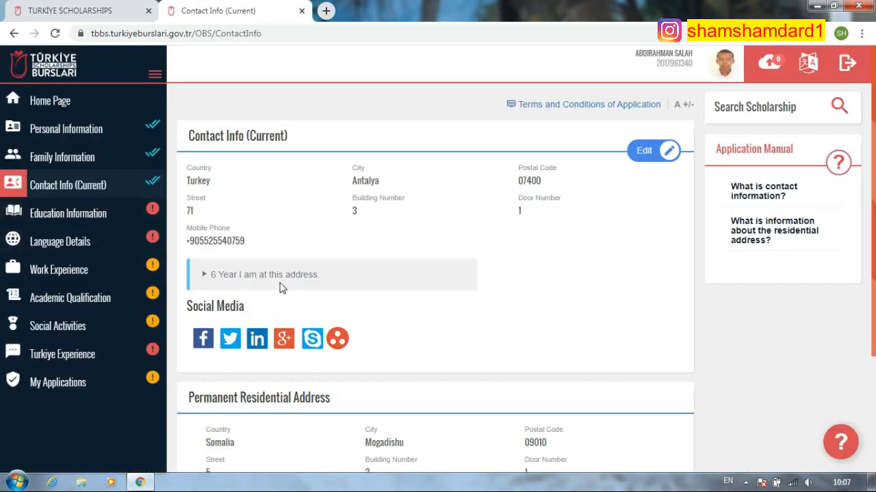
- Reopen the contact info and change the residence duration from 6 to 4 months
left_click(641, 157)
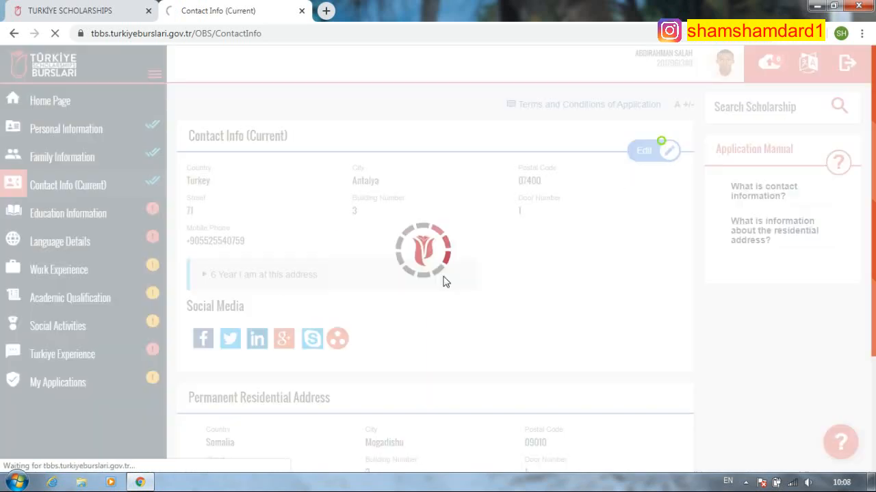
scroll(366, 383, "down", 4)
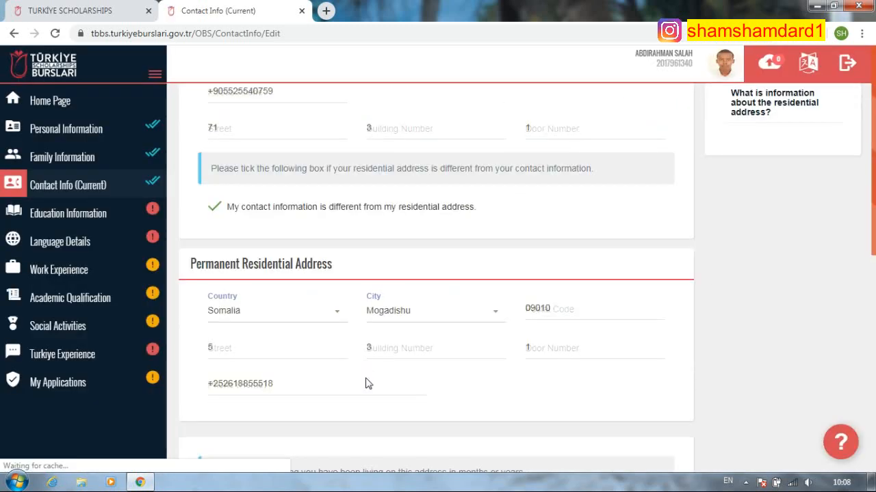
left_click(468, 379)
left_click(221, 386)
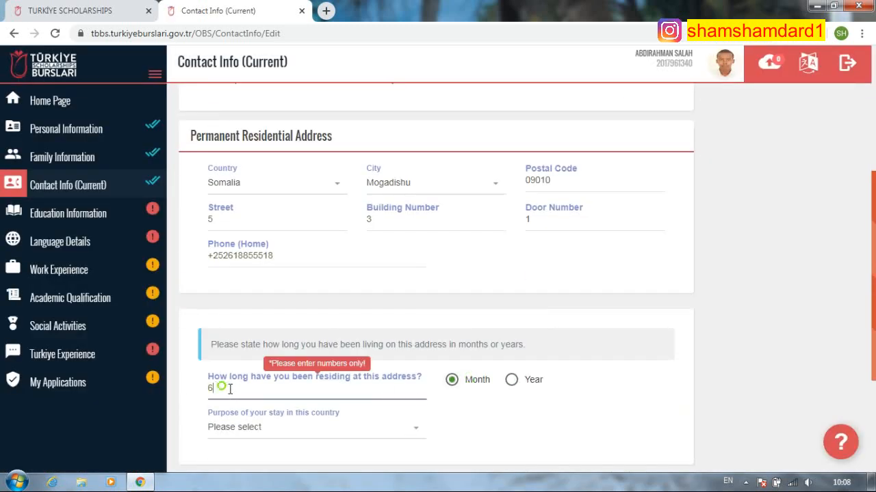
key("BackSpace")
type("4")
- Set the purpose of stay to Education after the missing-field warning, then save the contact info
scroll(583, 291, "up", 4)
left_click(639, 149)
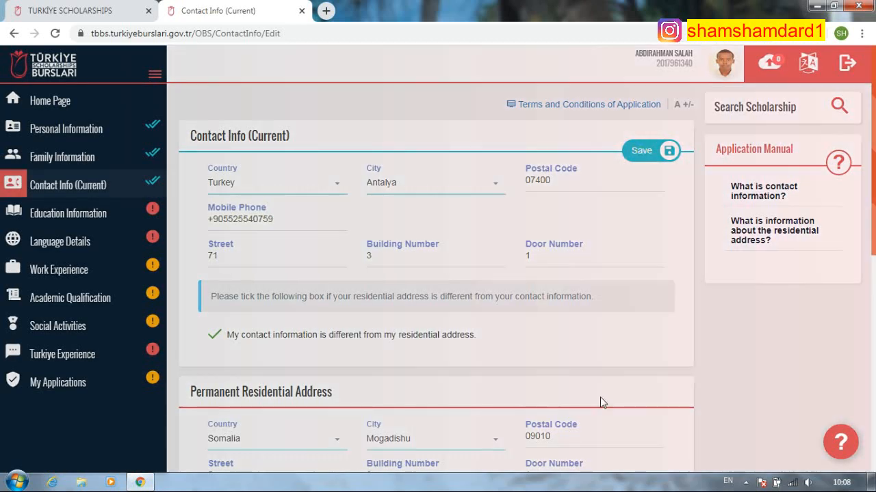
left_click(614, 216)
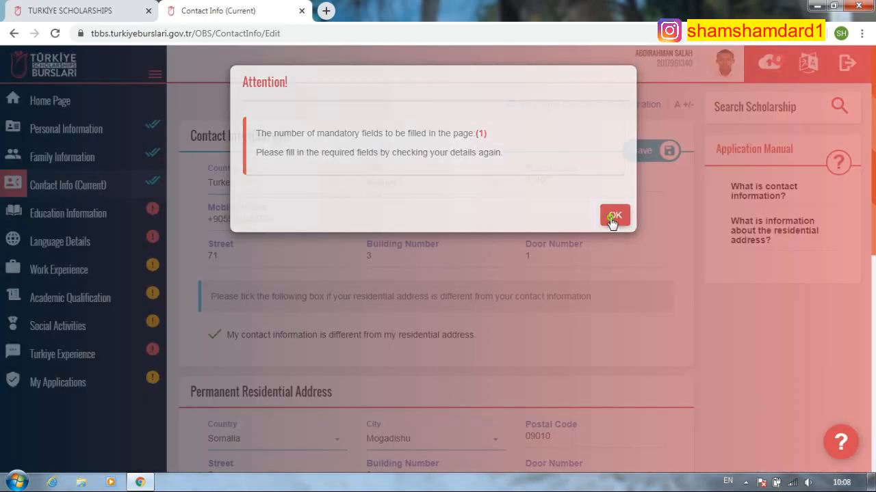
scroll(407, 397, "down", 1)
left_click(381, 365)
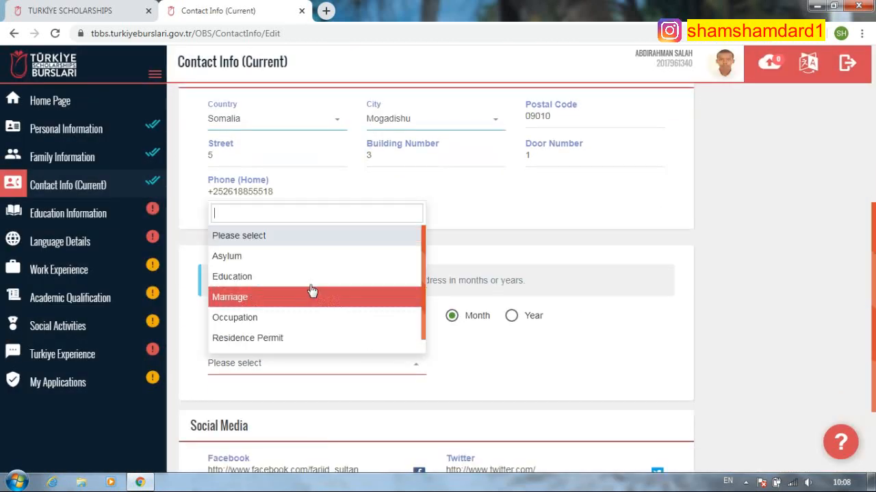
left_click(321, 277)
scroll(476, 383, "down", 2)
scroll(475, 383, "up", 6)
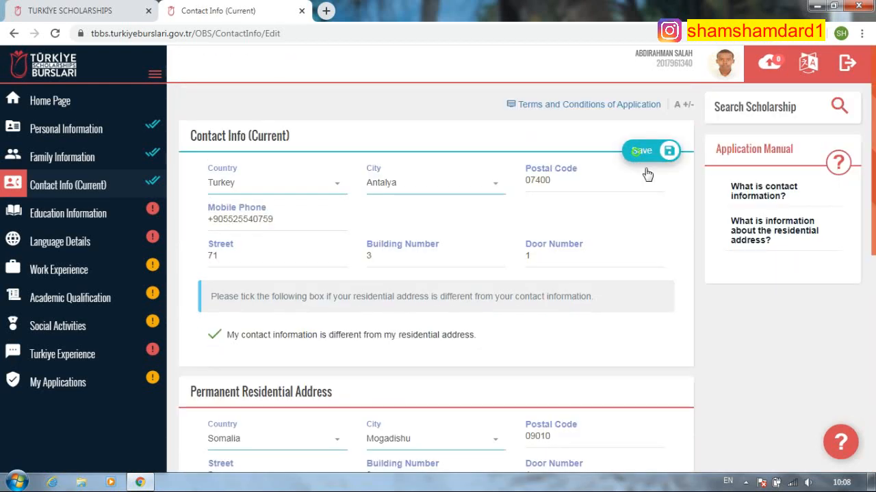
left_click(645, 168)
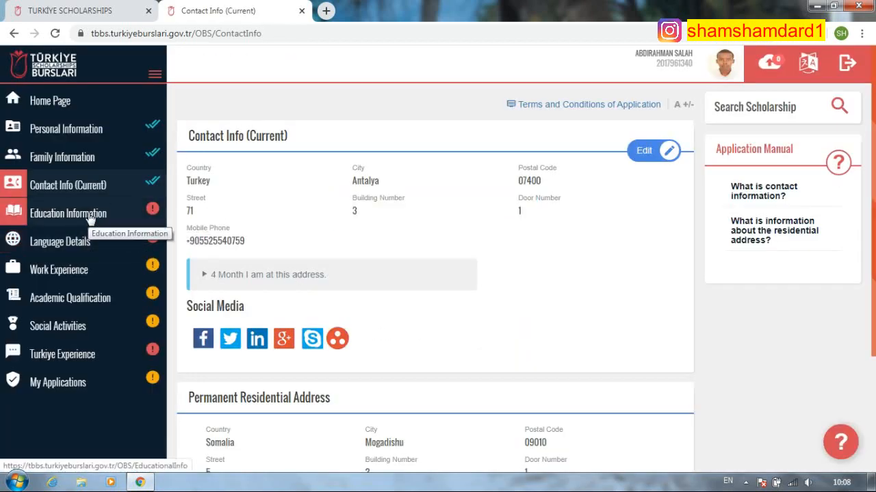
scroll(328, 287, "down", 2)
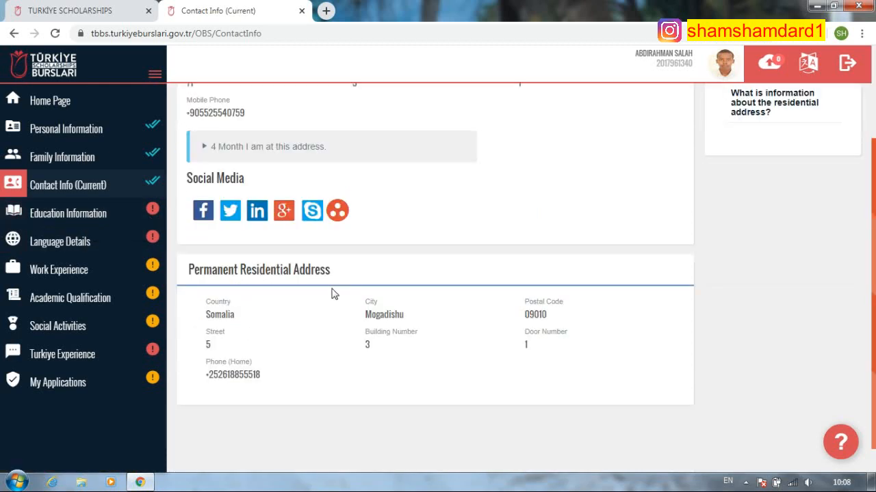
scroll(231, 351, "up", 2)
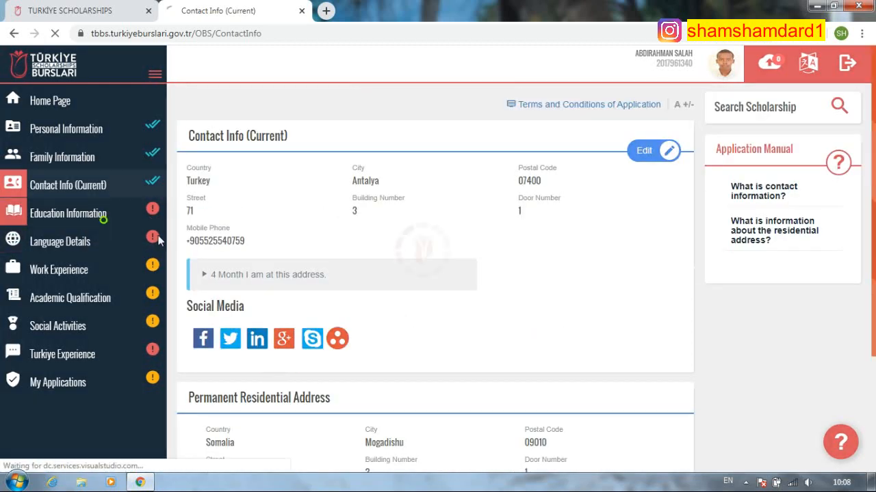
- Add a high school record for AL İMAM AL SHAFİ,İ in Mogadishu, Somalia
left_click(90, 213)
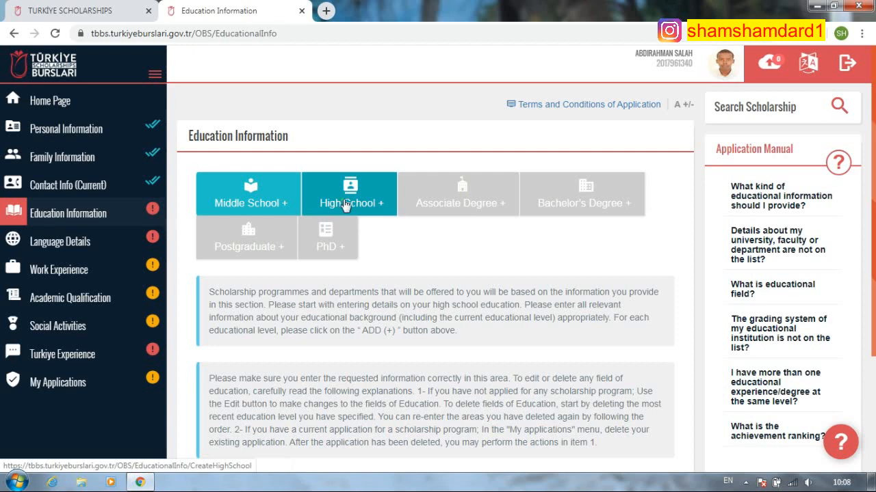
left_click(352, 200)
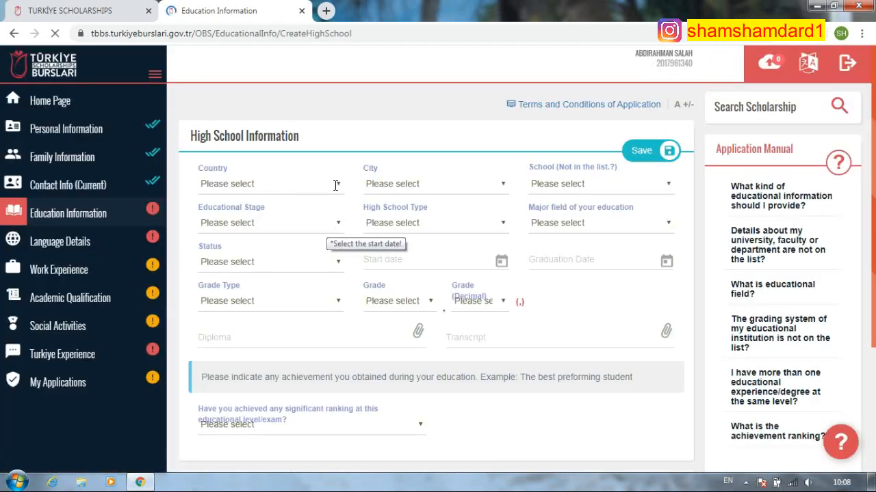
left_click(326, 185)
type("soma")
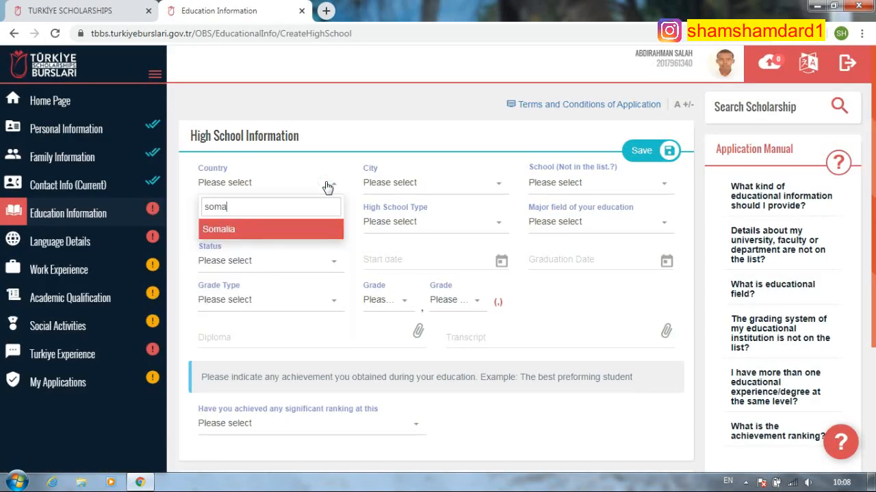
key("Return")
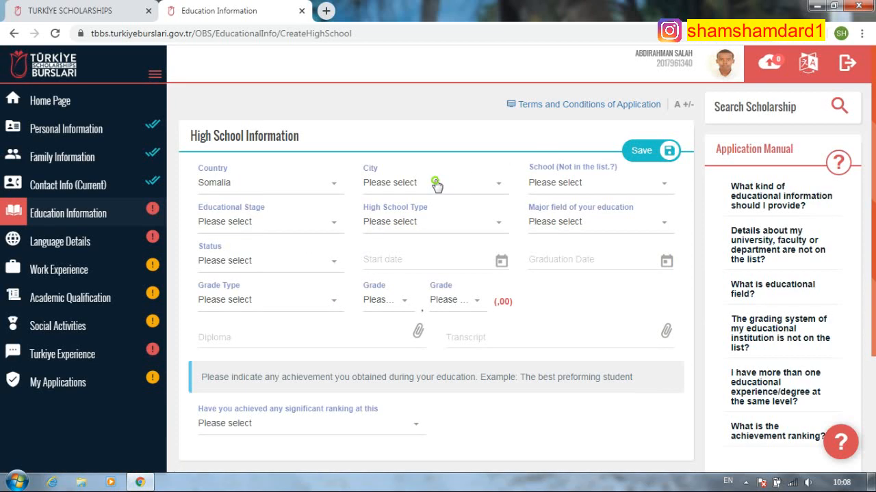
left_click(434, 183)
type("mog")
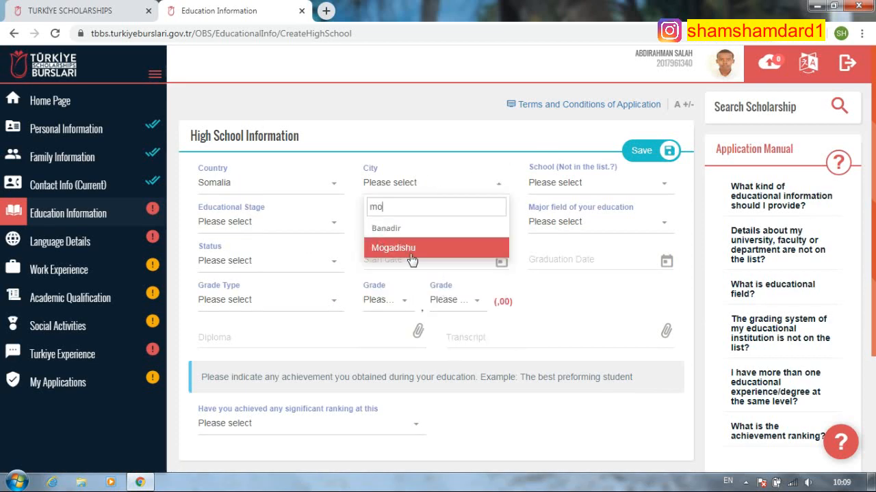
key("Return")
left_click(565, 185)
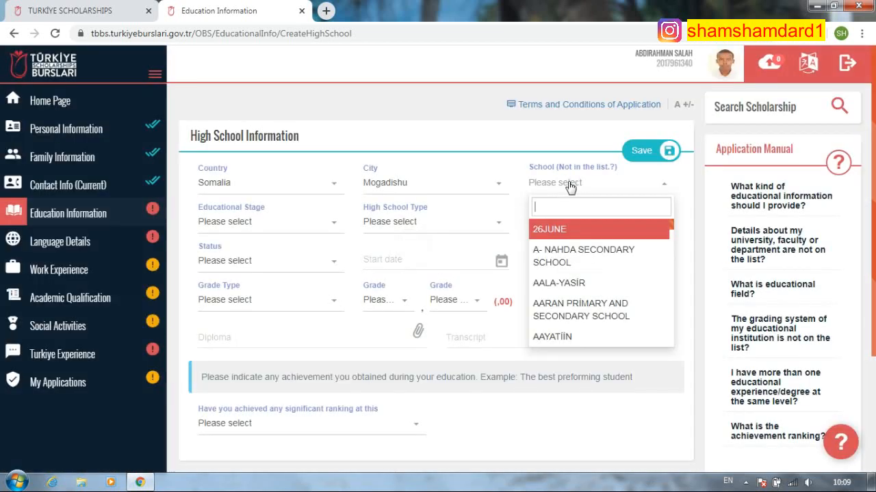
type("ima")
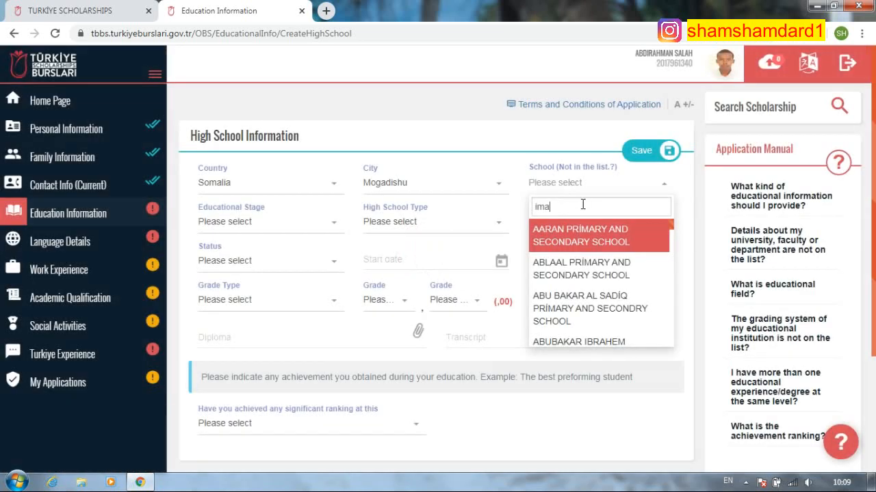
type("m")
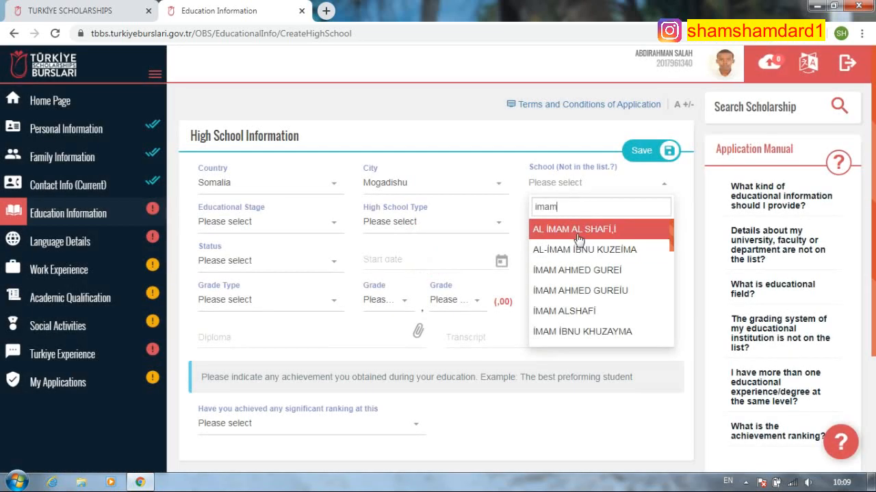
key("Return")
- Set Secondary Education, General High School, and major field General (No education field)
left_click(310, 222)
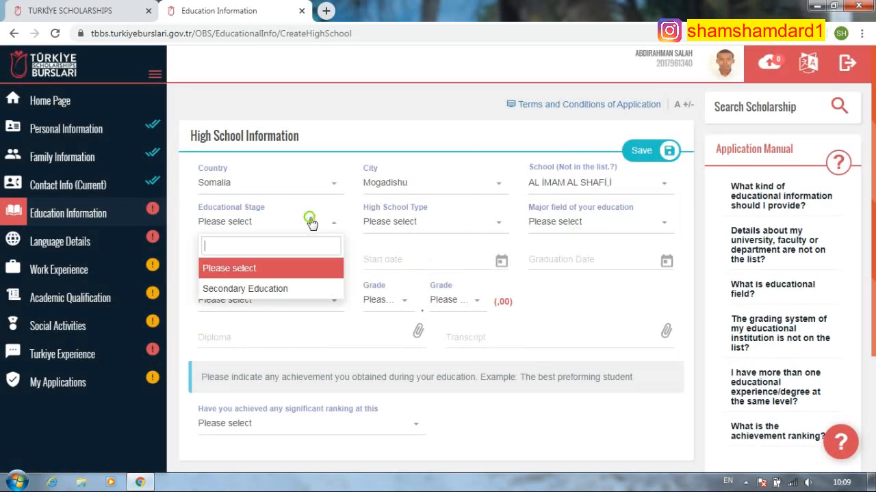
left_click(275, 292)
left_click(434, 224)
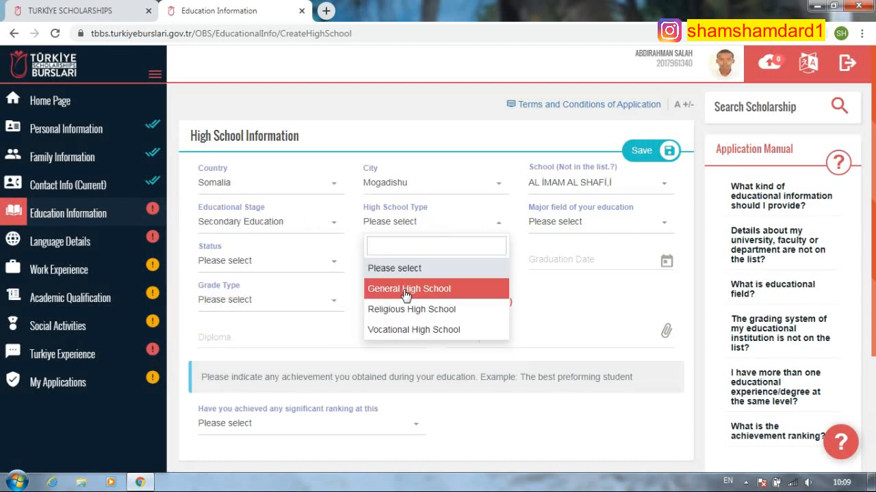
left_click(406, 291)
left_click(595, 223)
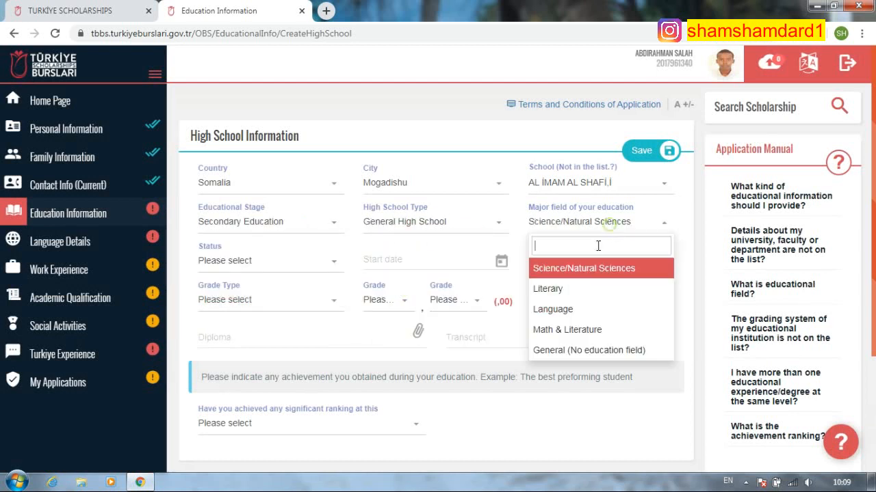
left_click(573, 352)
- Set the grade type to 100 and open the grade value list
left_click(318, 304)
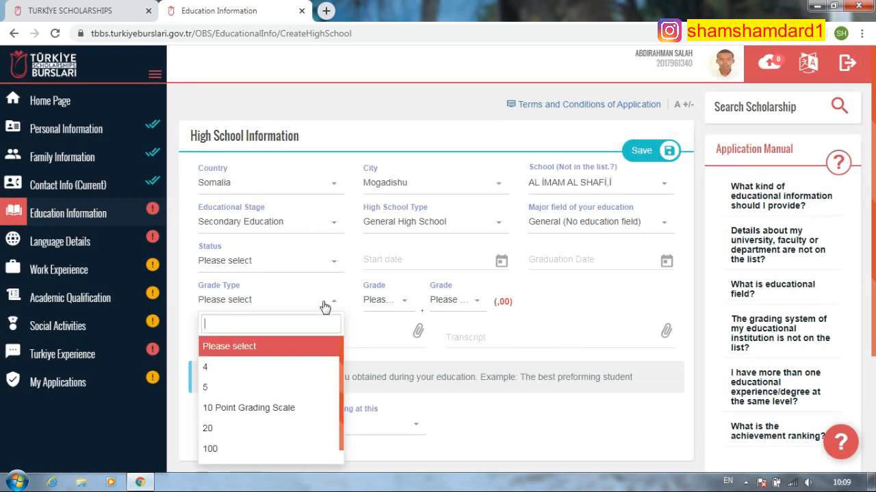
type("100")
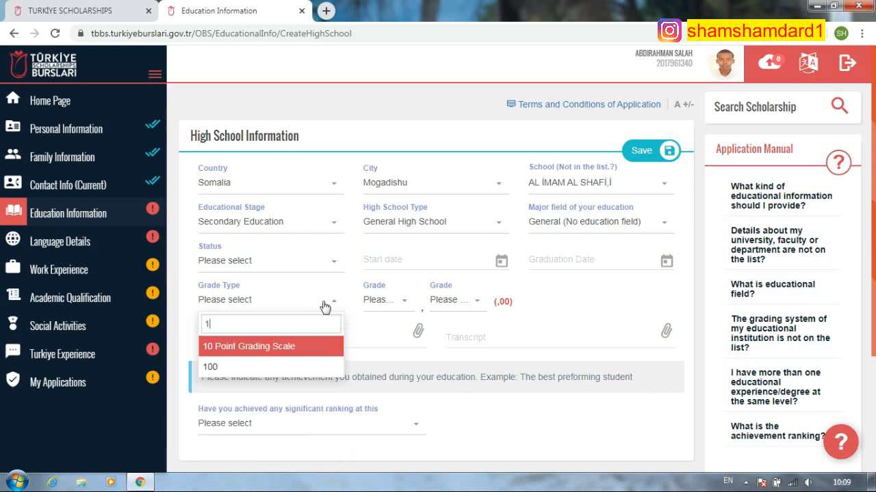
left_click(405, 302)
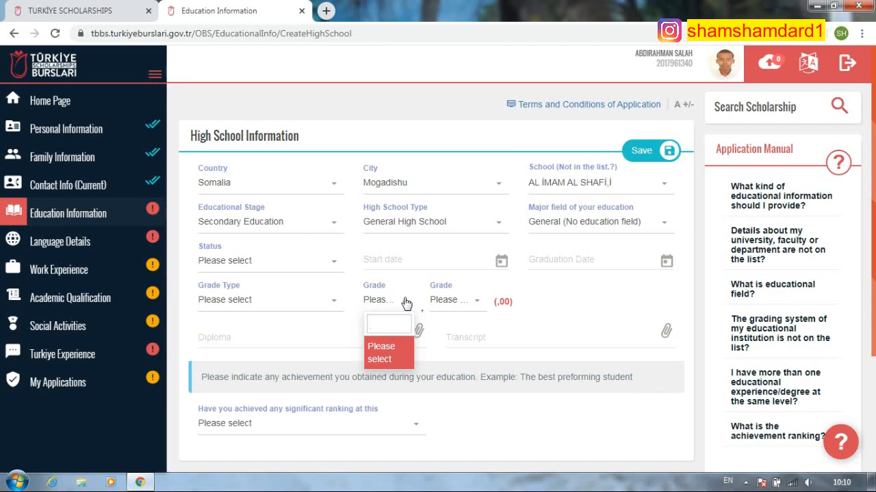
- Dismiss the Windows colour-scheme prompt and set the major field to Science/Natural Sciences
left_click(594, 108)
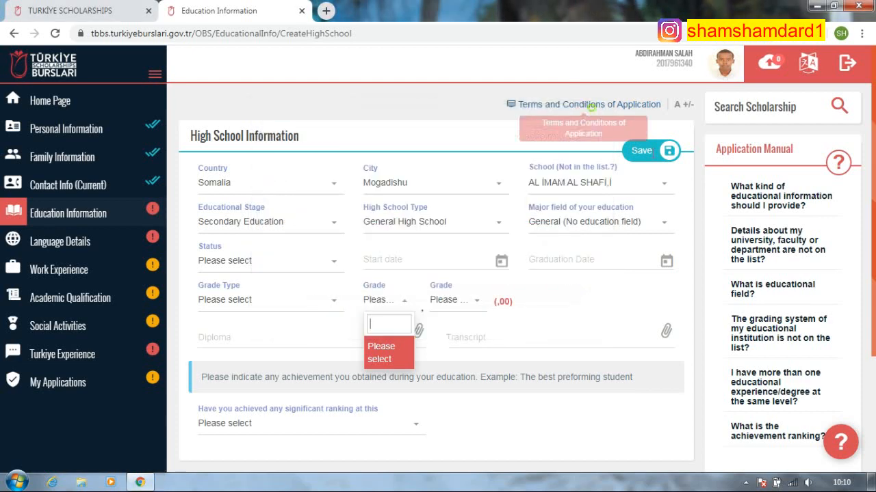
left_click(643, 224)
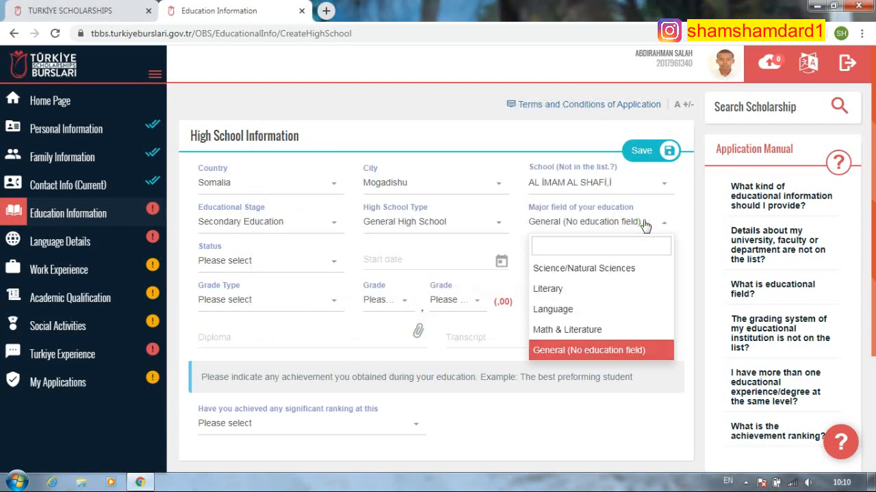
left_click(567, 268)
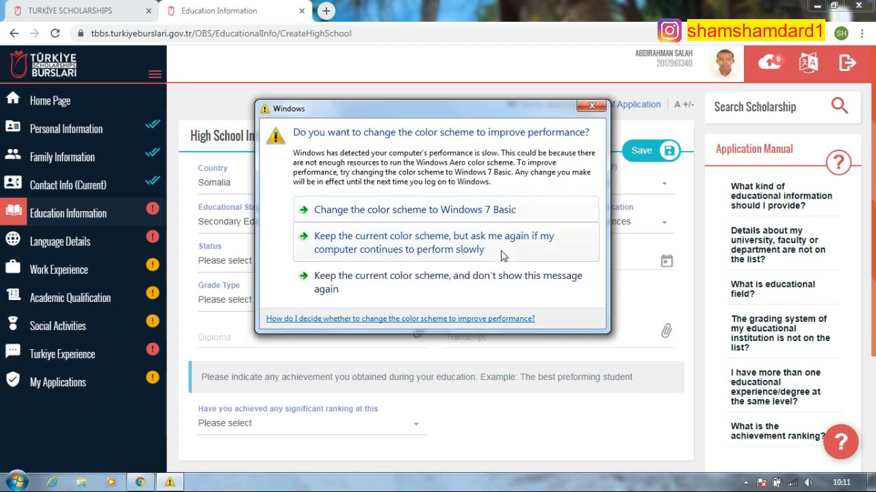
- Dismiss the colour-scheme prompt, then open and close the Terms and Conditions of Application window
left_click(591, 105)
left_click(581, 105)
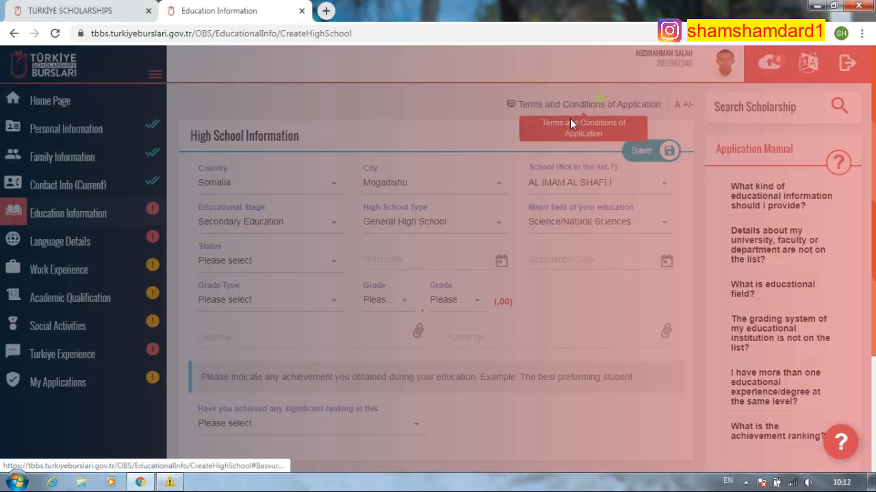
left_click(621, 460)
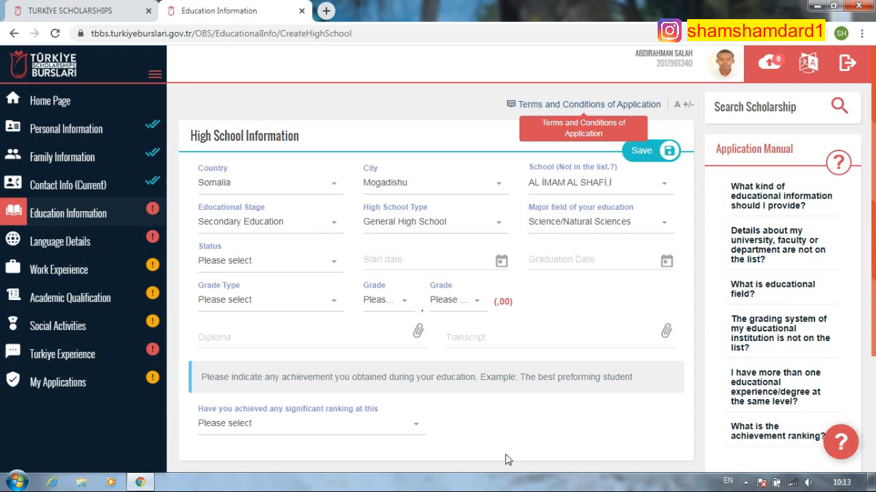
- Enter grade type 100 and search the grade list for 83 without a match
left_click(275, 303)
type("100")
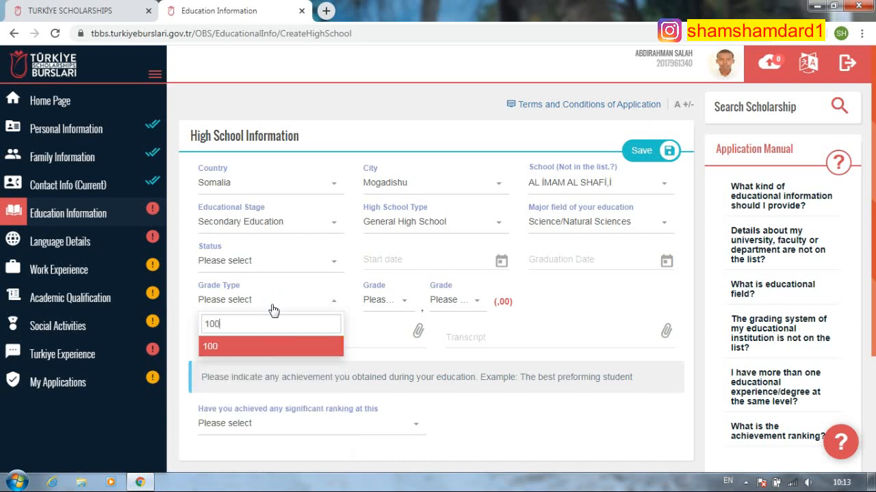
left_click(395, 303)
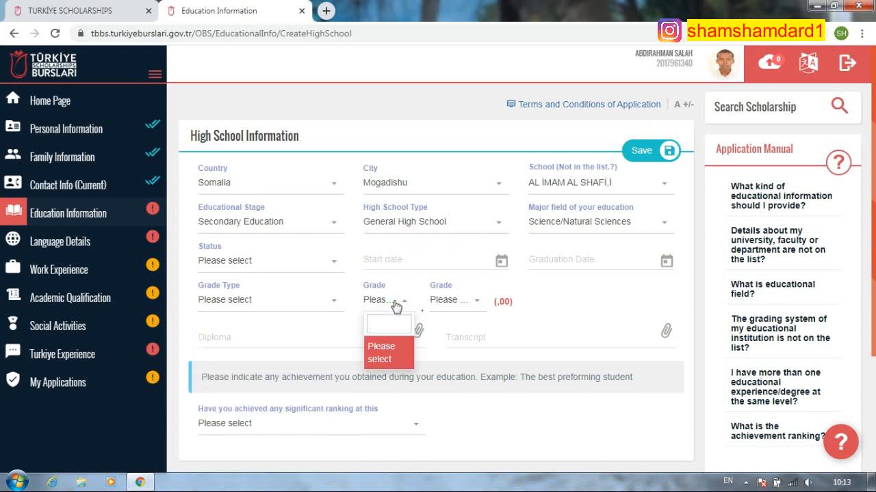
type("83")
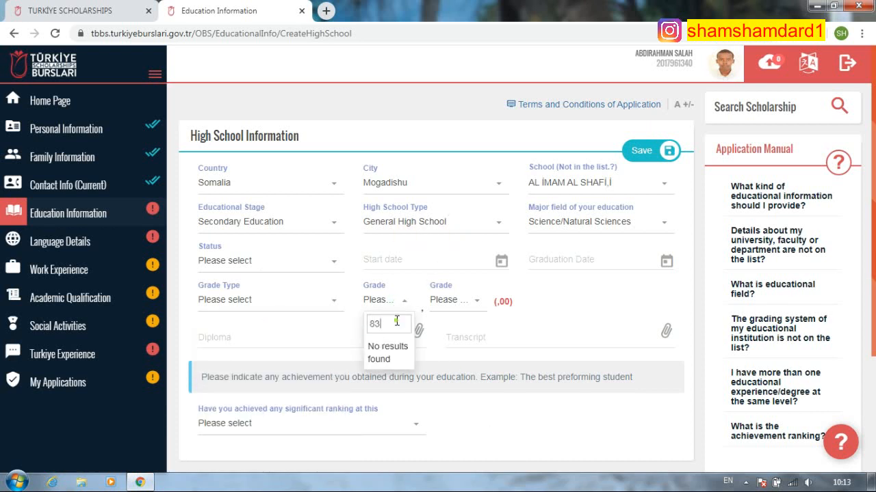
left_click(401, 302)
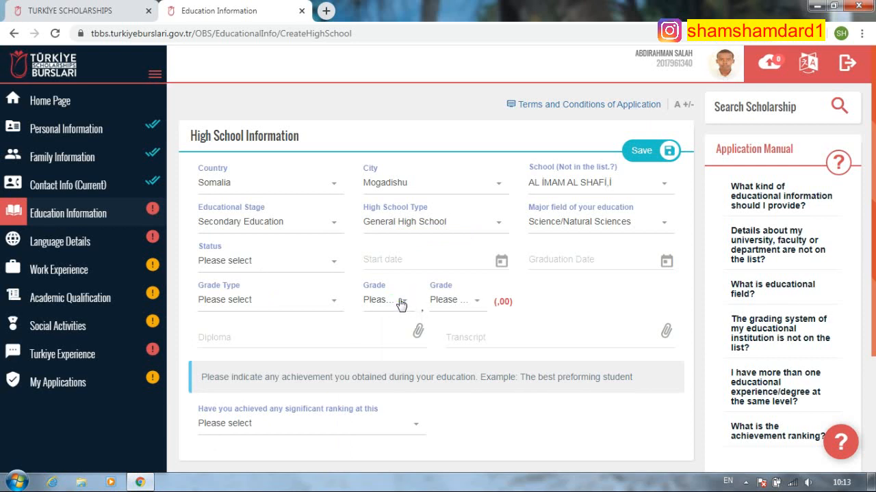
left_click(400, 302)
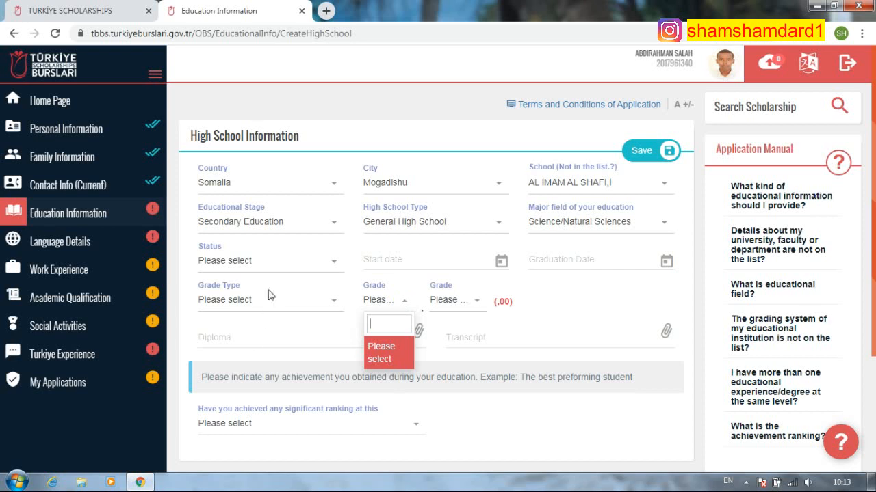
- Set the status to Graduate and the start date to 8 September 2014
left_click(314, 264)
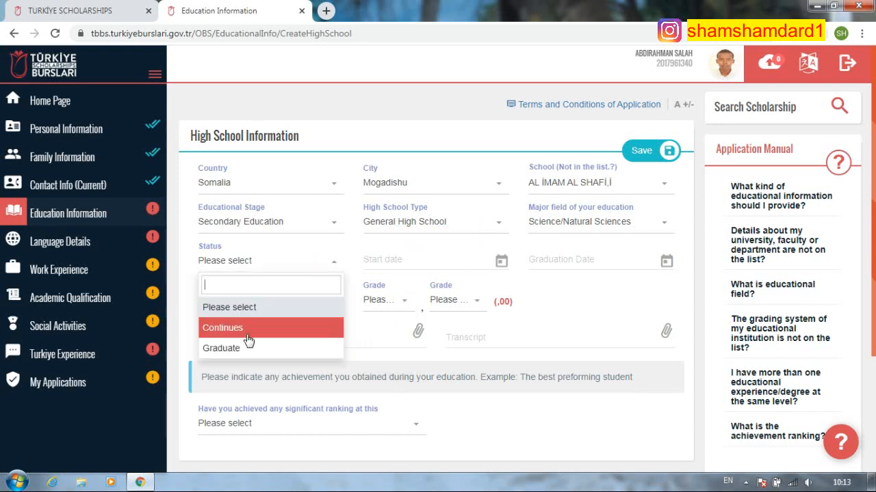
left_click(239, 346)
left_click(412, 260)
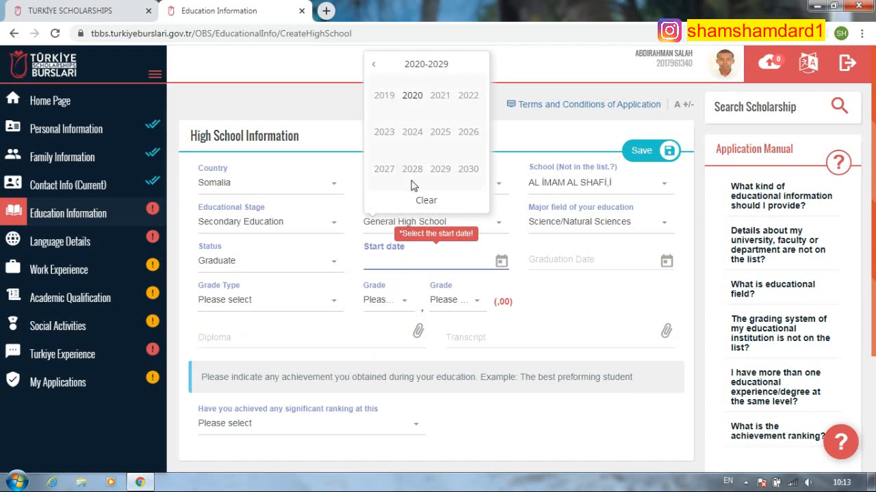
left_click(375, 65)
left_click(374, 65)
left_click(480, 63)
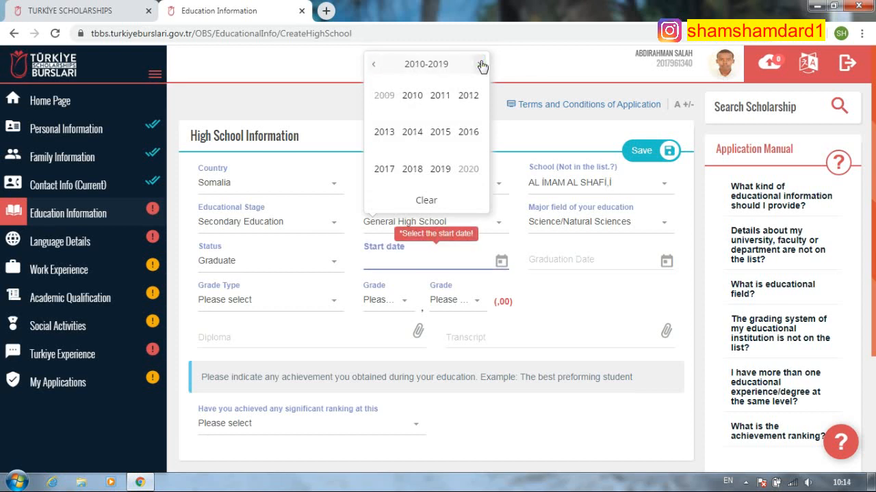
left_click(410, 134)
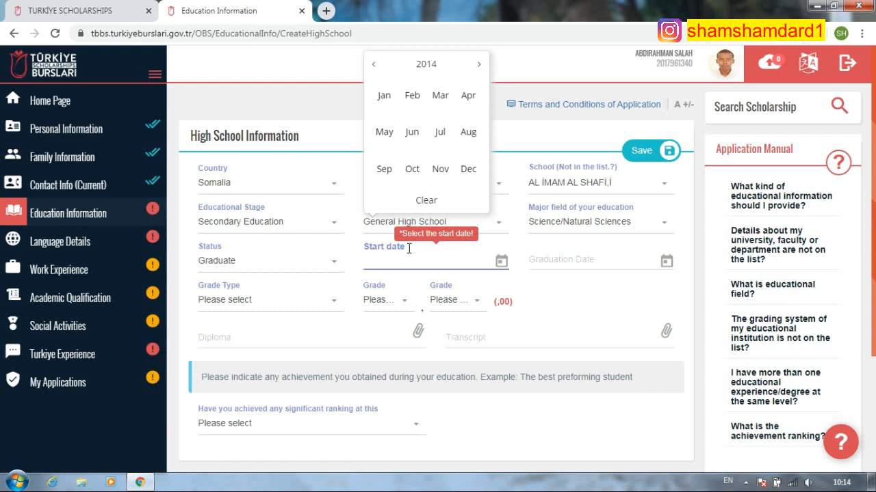
left_click(384, 169)
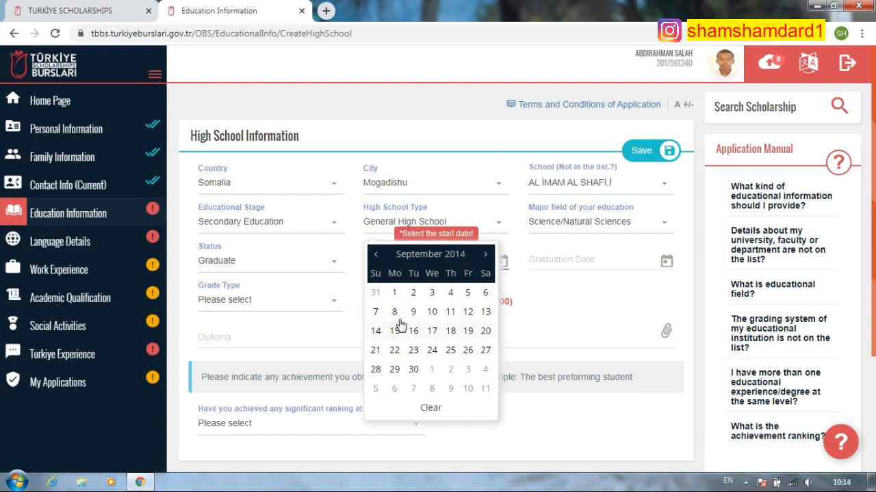
left_click(395, 313)
- Set the graduation date to 3 June 2017
left_click(590, 260)
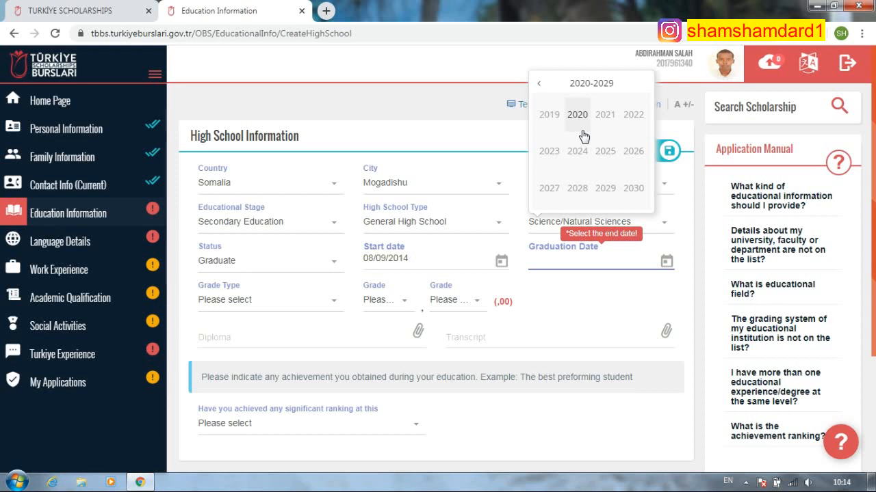
left_click(539, 84)
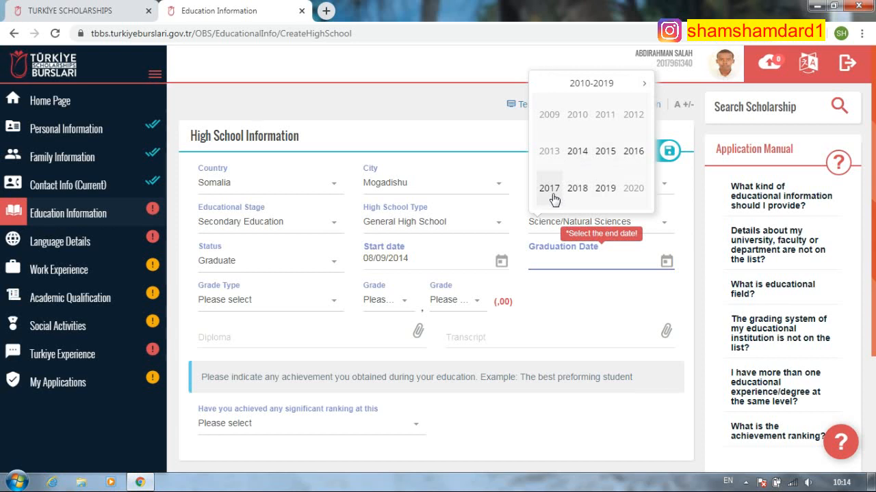
left_click(551, 193)
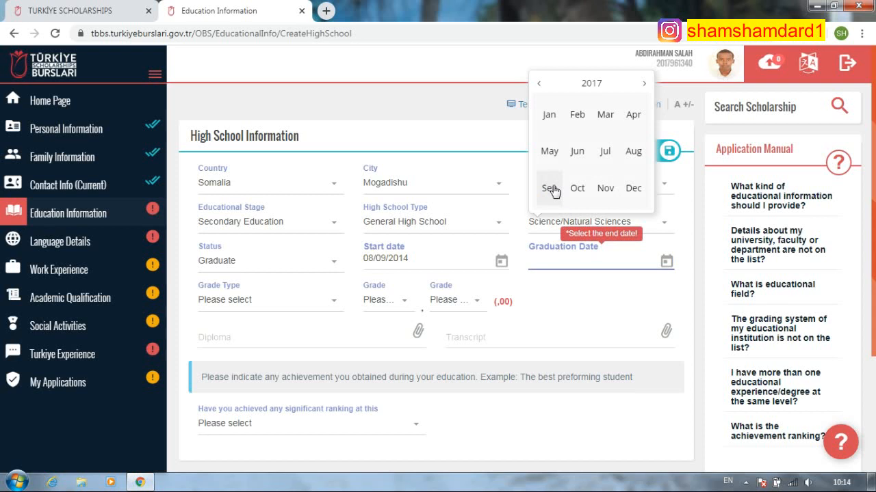
left_click(577, 151)
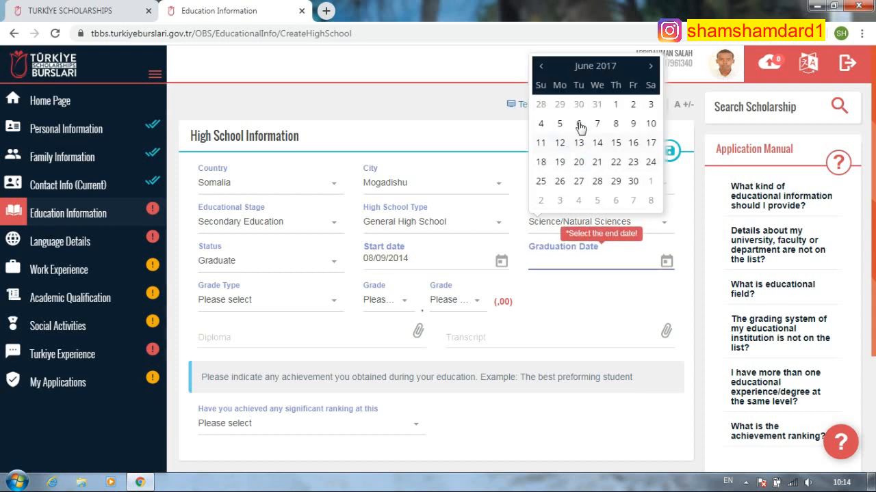
left_click(651, 105)
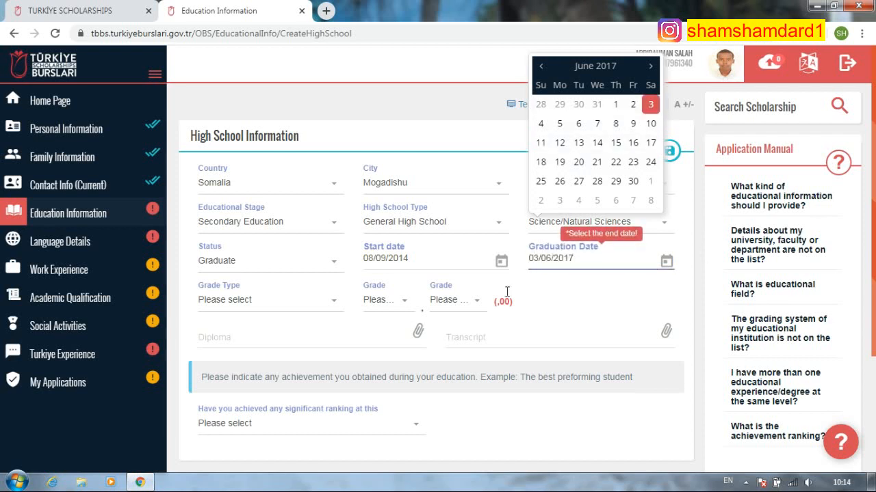
- Choose grade type 100 and a grade of 83
left_click(310, 301)
left_click(262, 445)
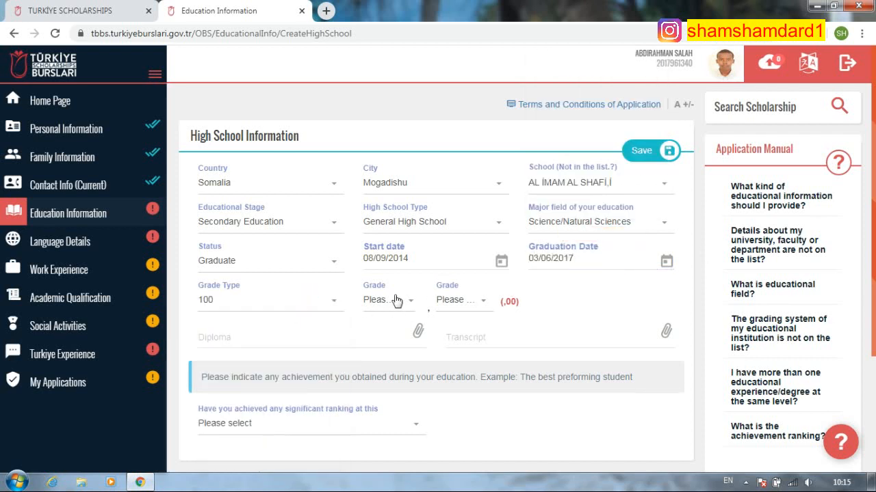
left_click(396, 301)
scroll(382, 428, "down", 5)
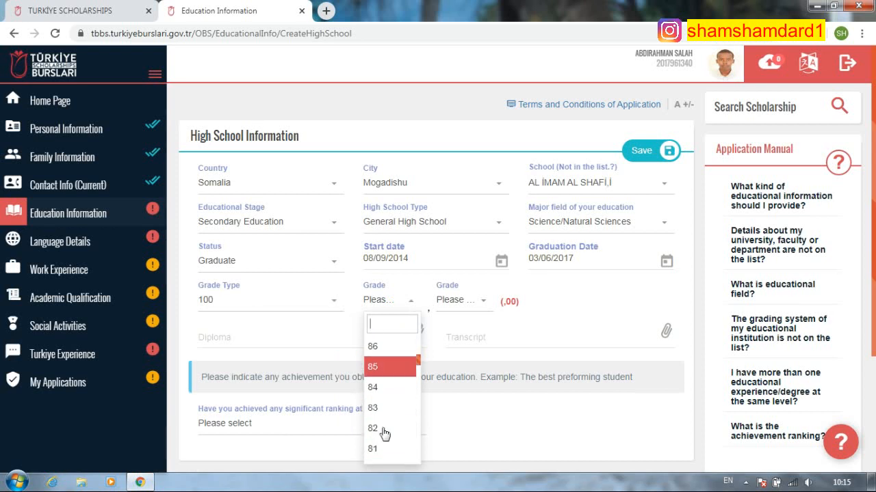
left_click(378, 408)
left_click(468, 301)
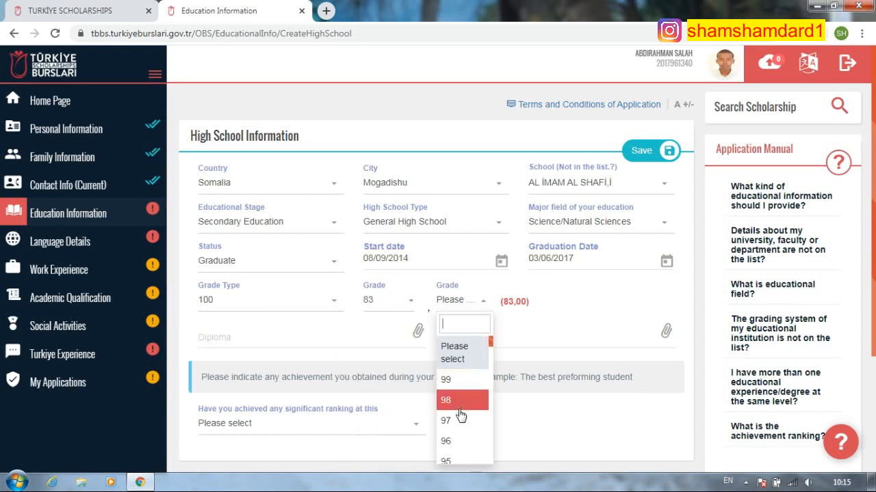
scroll(462, 422, "down", 18)
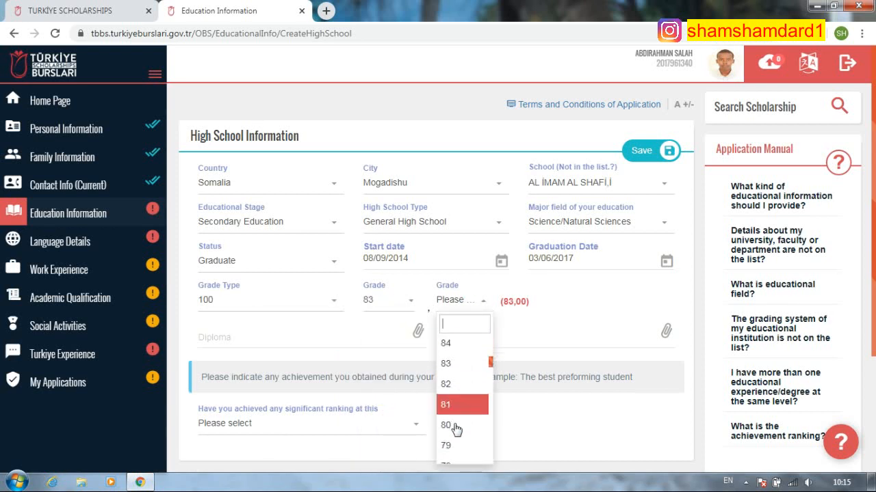
scroll(464, 424, "down", 6)
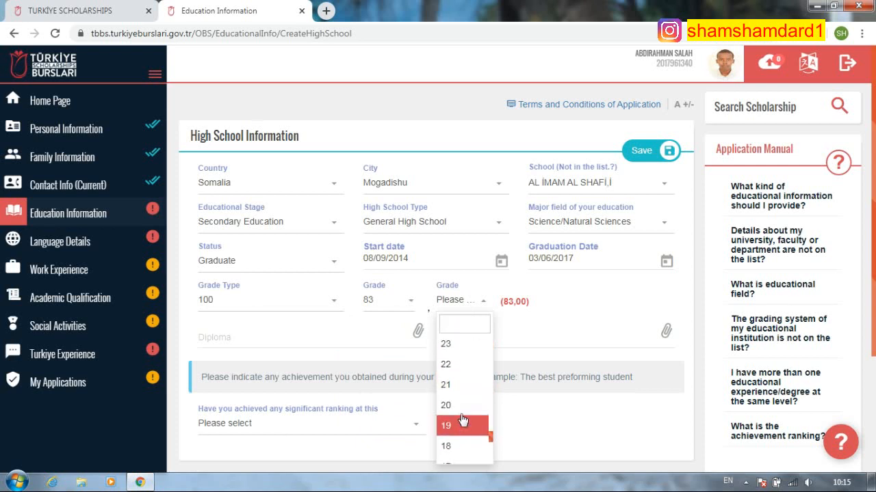
scroll(455, 418, "up", 1)
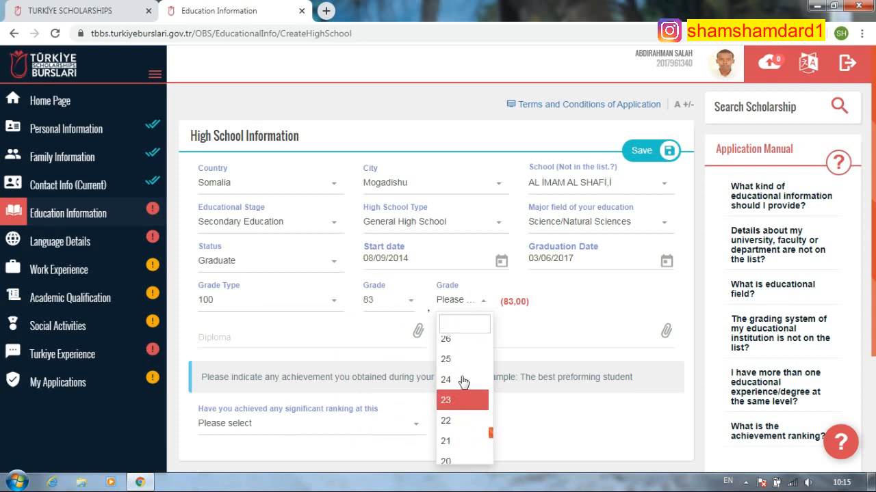
- Change the grade to 87,28 and begin attaching the diploma file
left_click(407, 301)
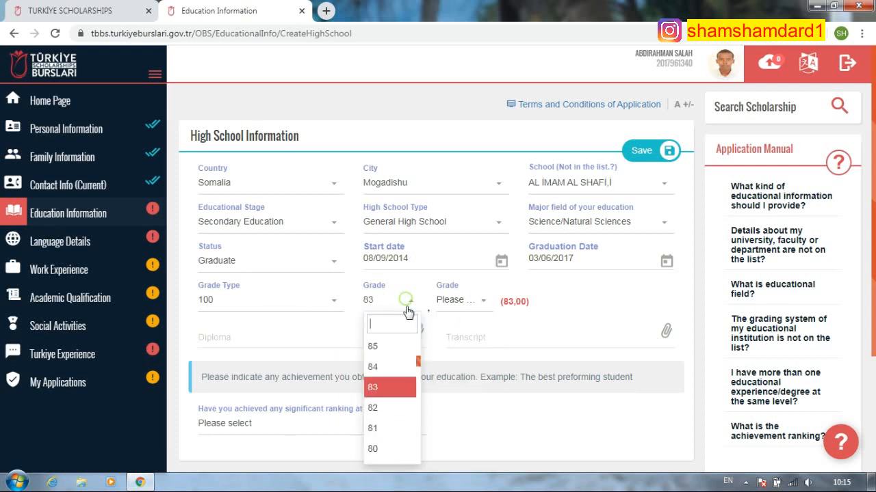
scroll(386, 421, "up", 3)
left_click(378, 435)
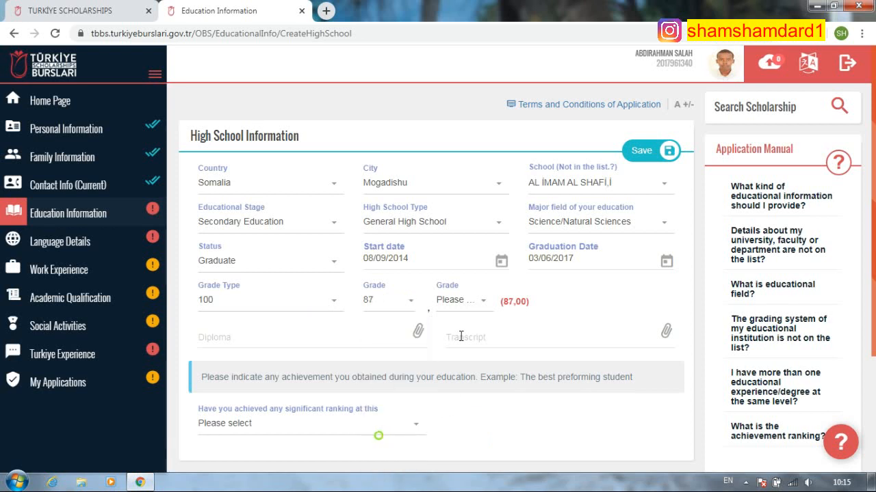
left_click(483, 300)
scroll(448, 421, "down", 7)
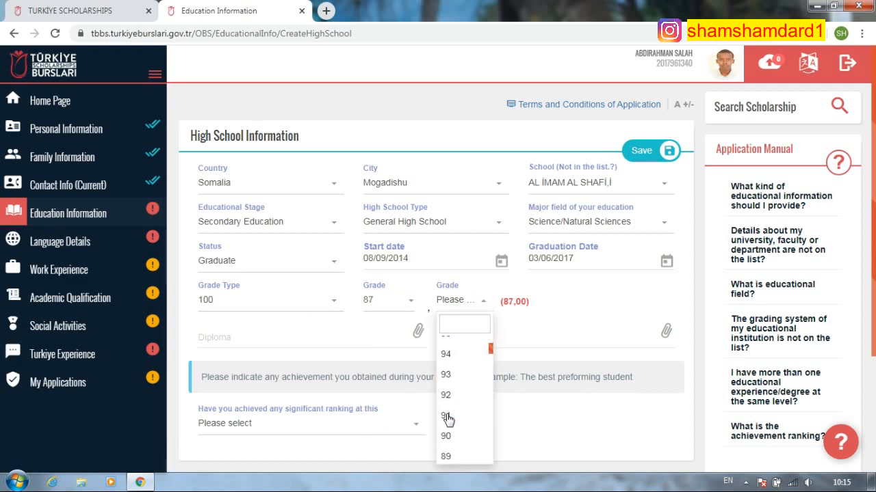
scroll(451, 440, "down", 17)
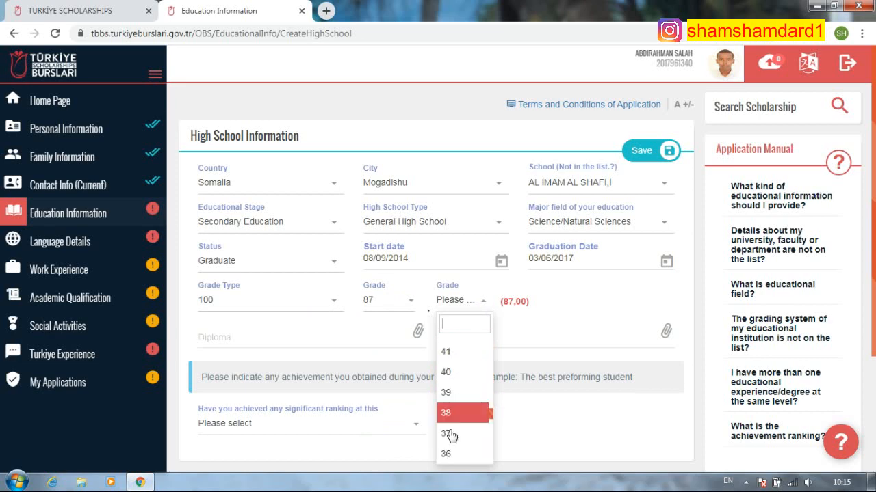
left_click(445, 363)
left_click(346, 338)
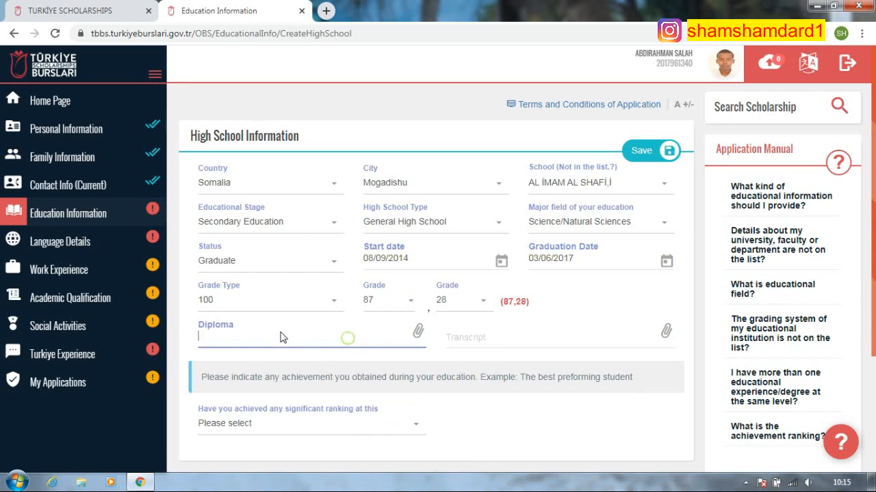
- Attach diploma.pdf and transcript.pdf to the high school form
left_click(308, 102)
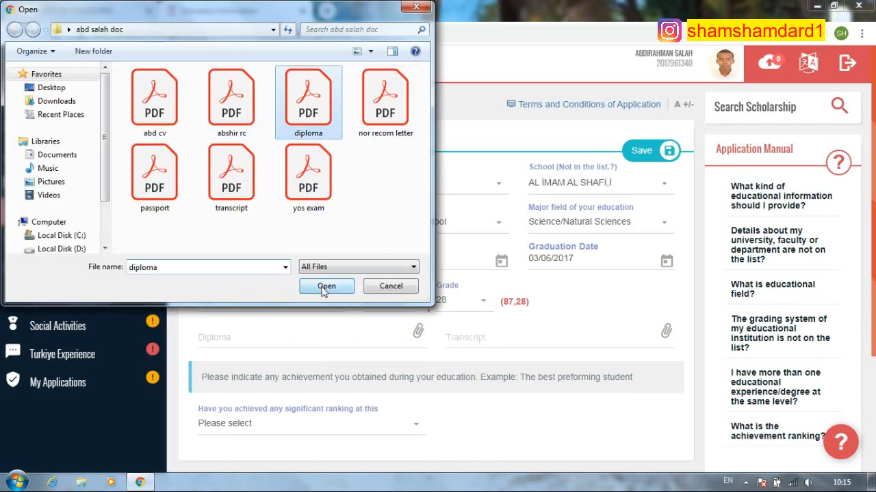
left_click(324, 287)
left_click(479, 337)
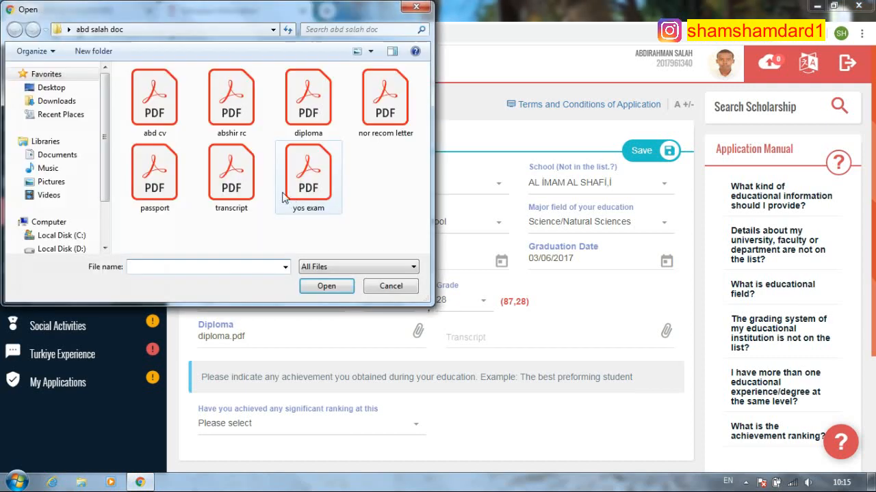
left_click(231, 167)
left_click(326, 287)
- Answer Yes to the significant-ranking question
scroll(329, 296, "down", 2)
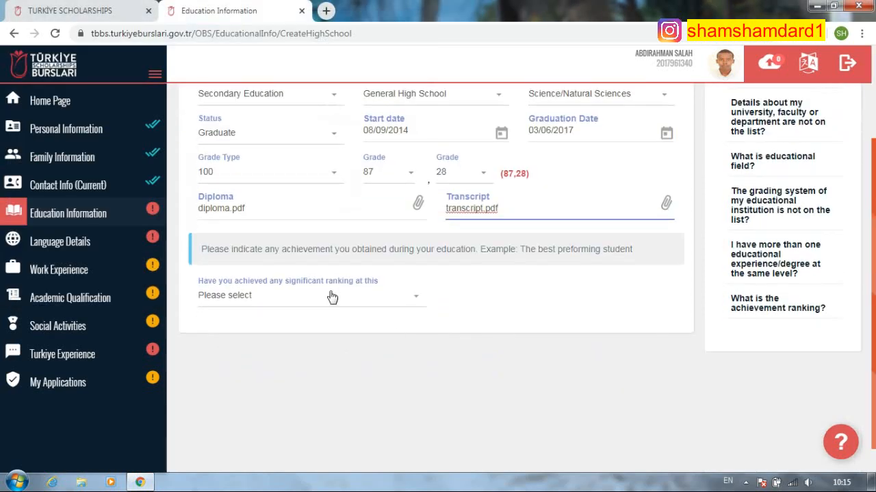
left_click(347, 295)
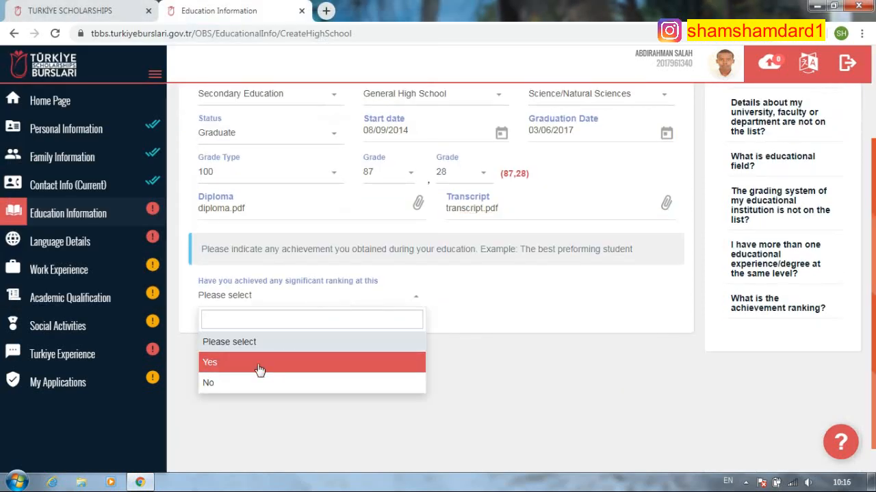
left_click(259, 369)
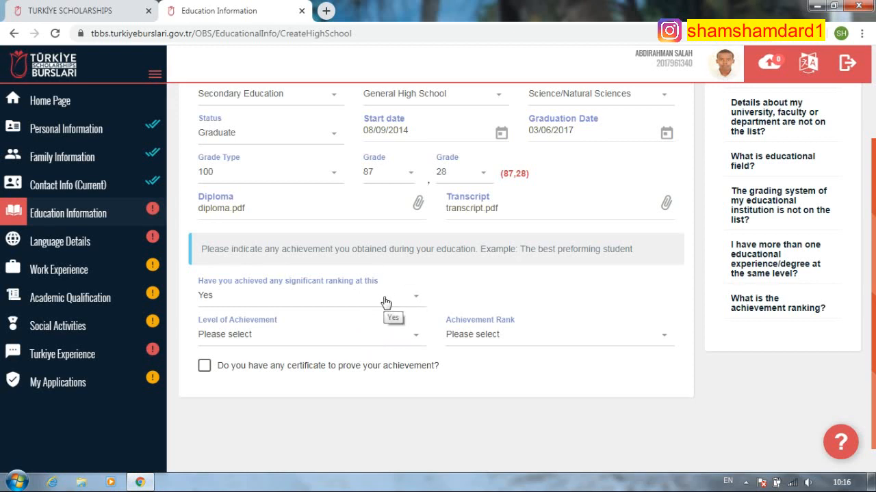
- Set the achievement level to School, then switch the significant-ranking answer to No
left_click(381, 336)
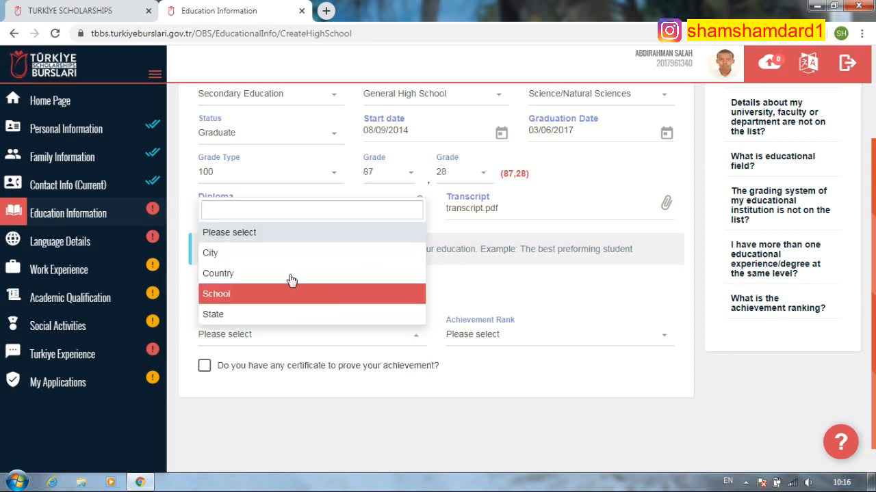
left_click(273, 295)
left_click(543, 337)
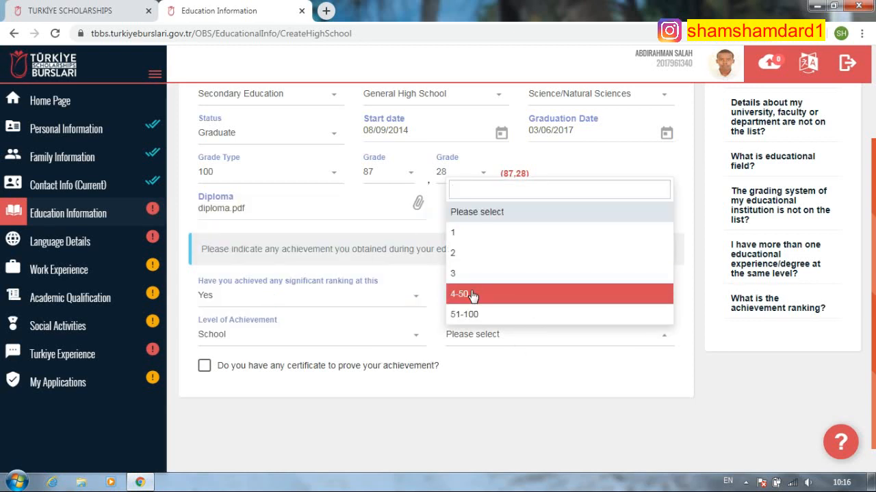
left_click(389, 299)
left_click(309, 381)
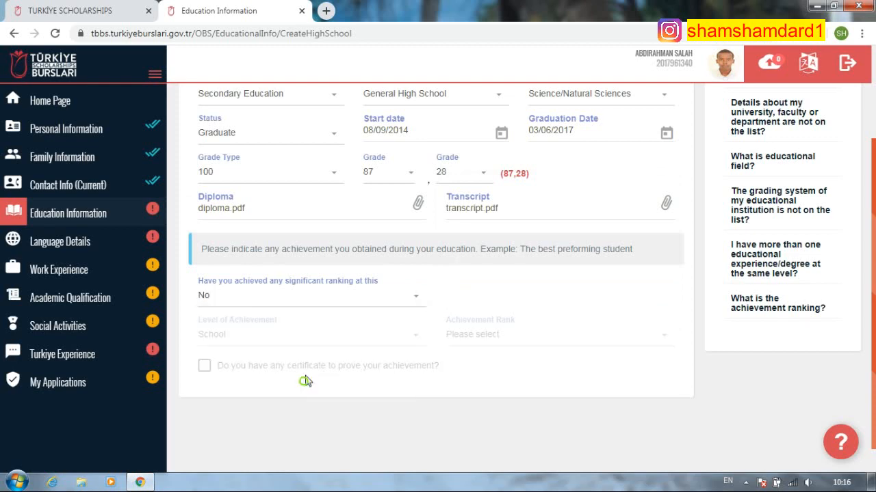
scroll(444, 301, "up", 2)
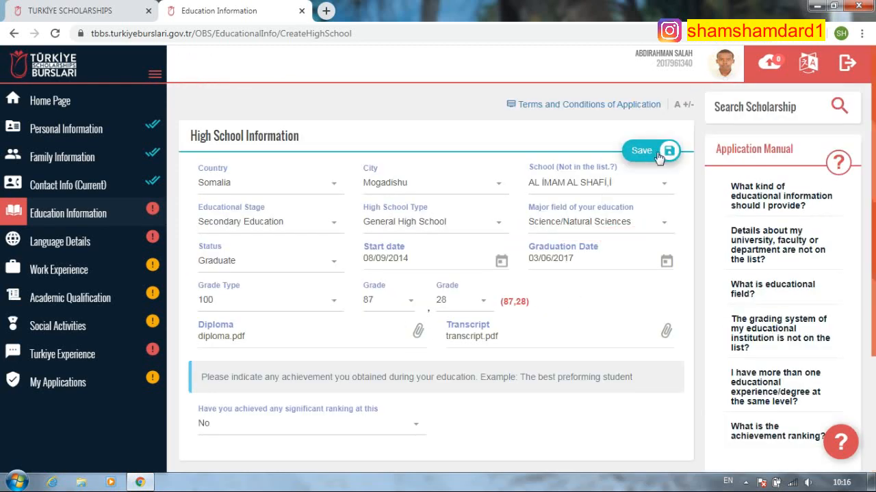
left_click(629, 224)
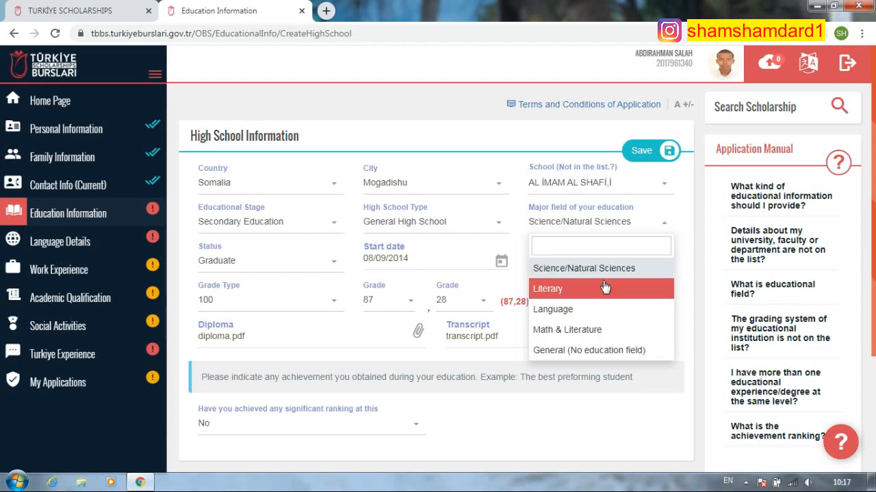
- Keep Science/Natural Sciences as the major field and save the high school information
left_click(592, 105)
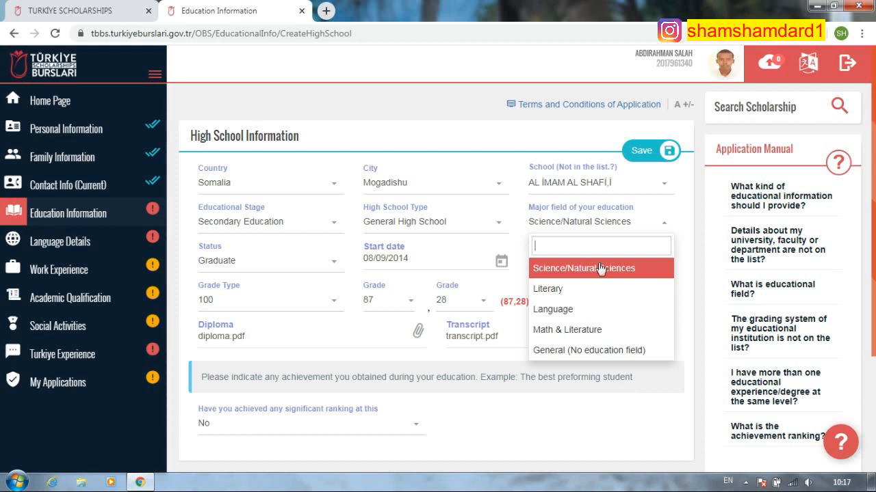
left_click(599, 269)
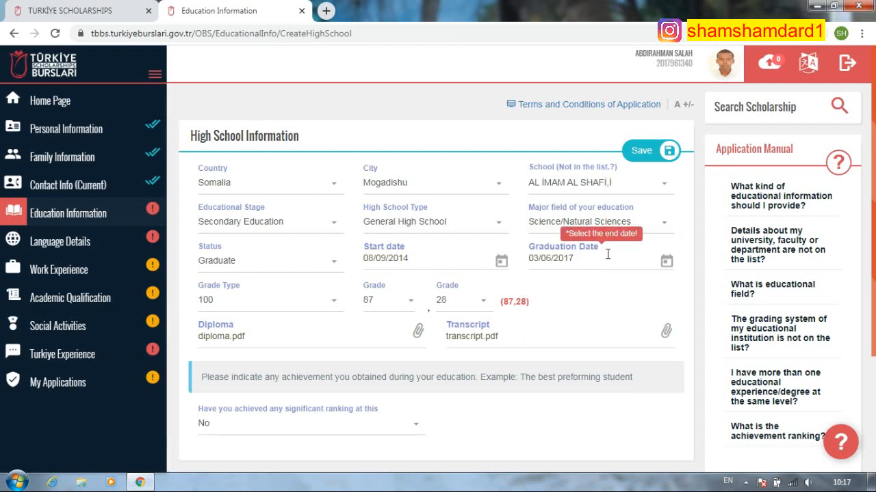
left_click(636, 226)
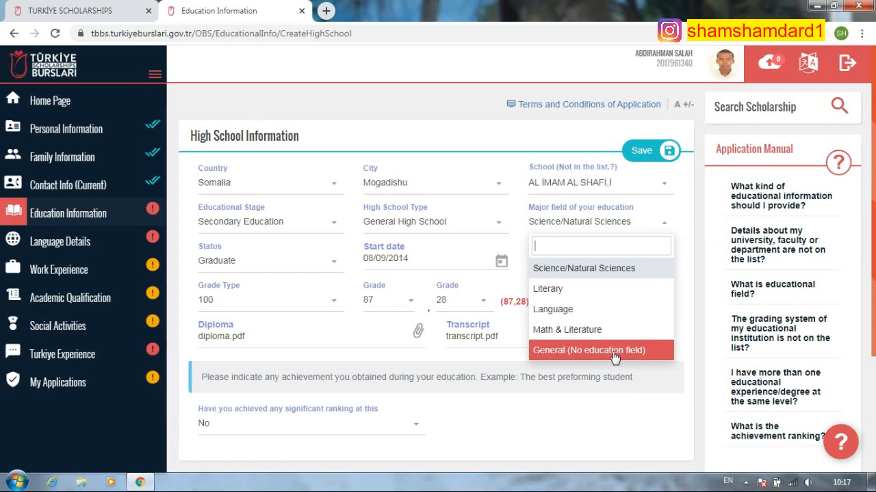
left_click(572, 273)
left_click(660, 152)
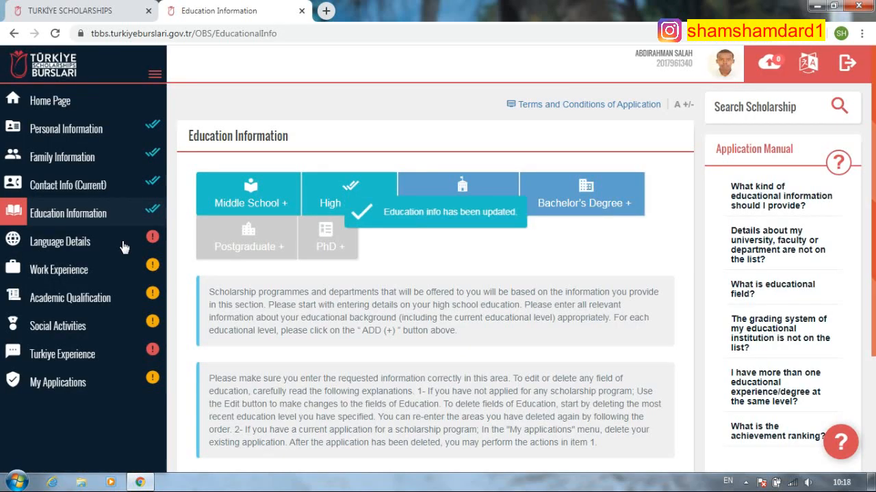
left_click(111, 249)
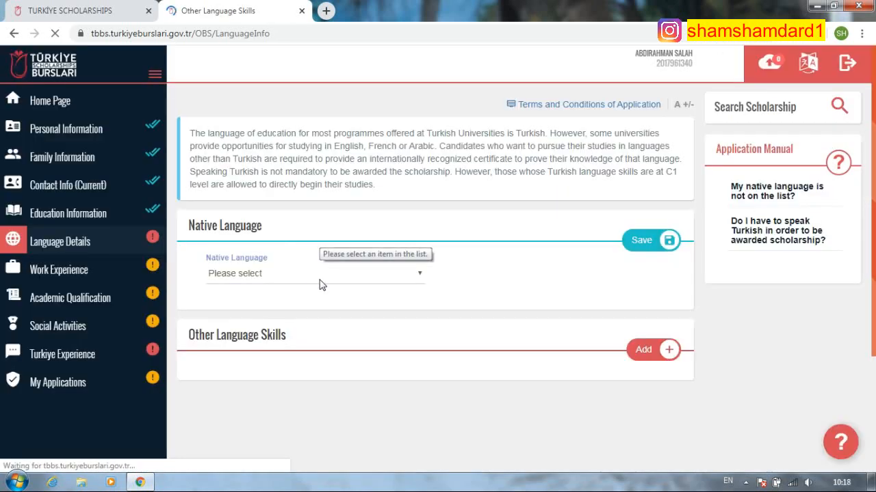
- Set Somali as the native language and save it
left_click(387, 280)
left_click(352, 272)
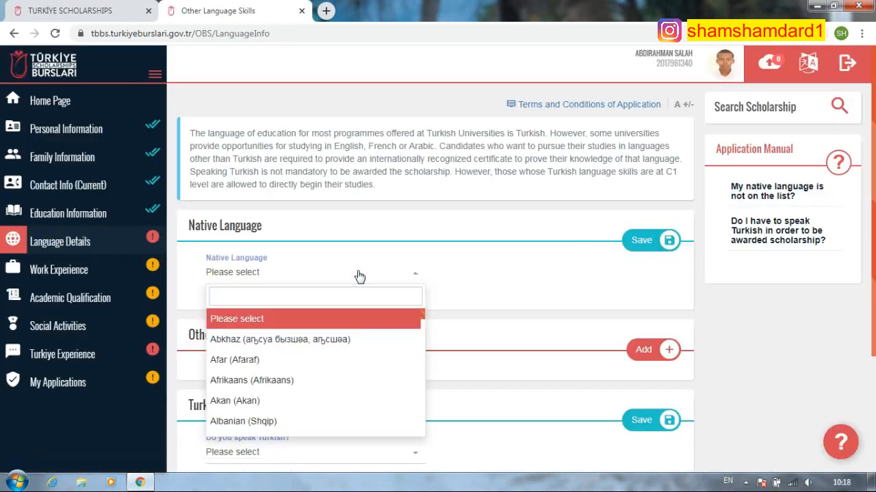
type("soma")
left_click(307, 323)
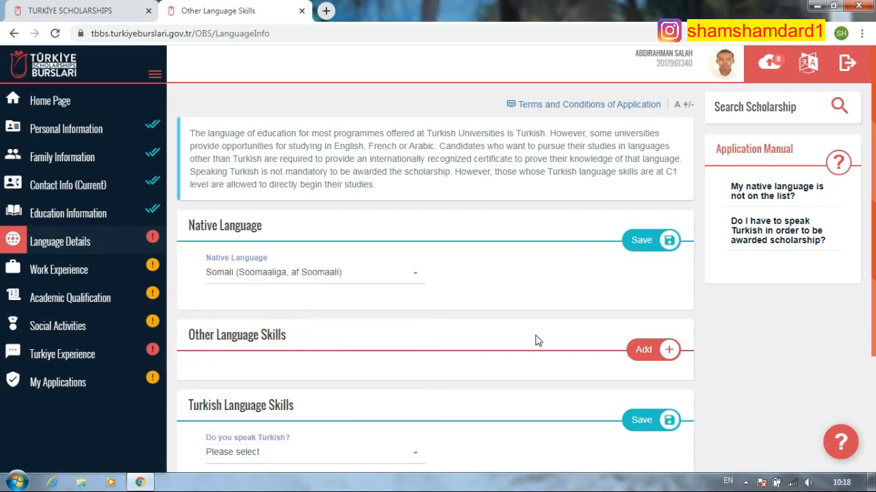
left_click(650, 241)
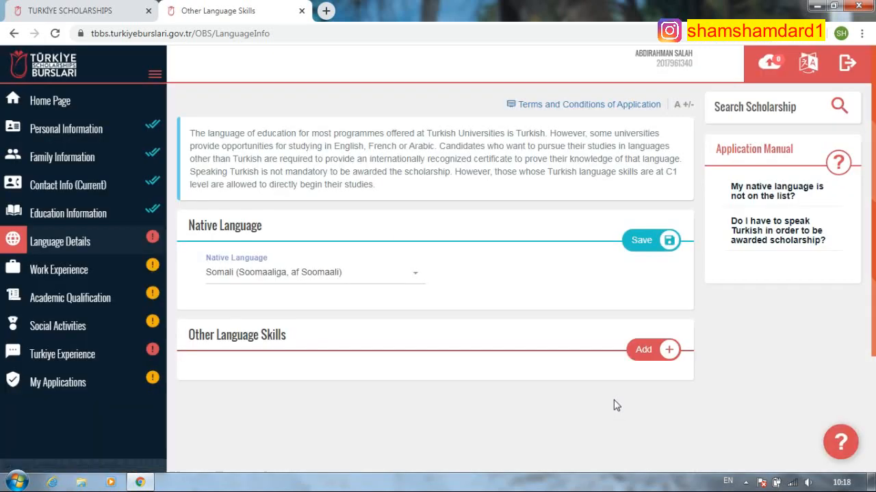
- Add English as another language skill at Advanced level
left_click(654, 360)
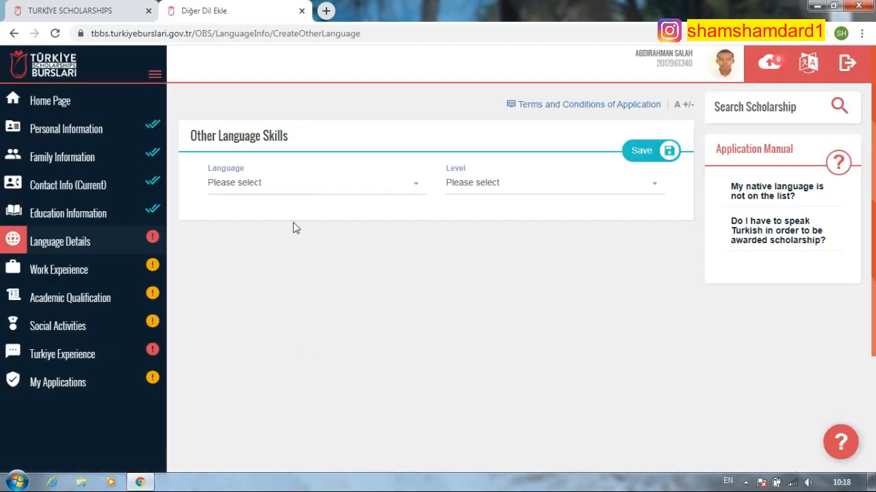
left_click(303, 185)
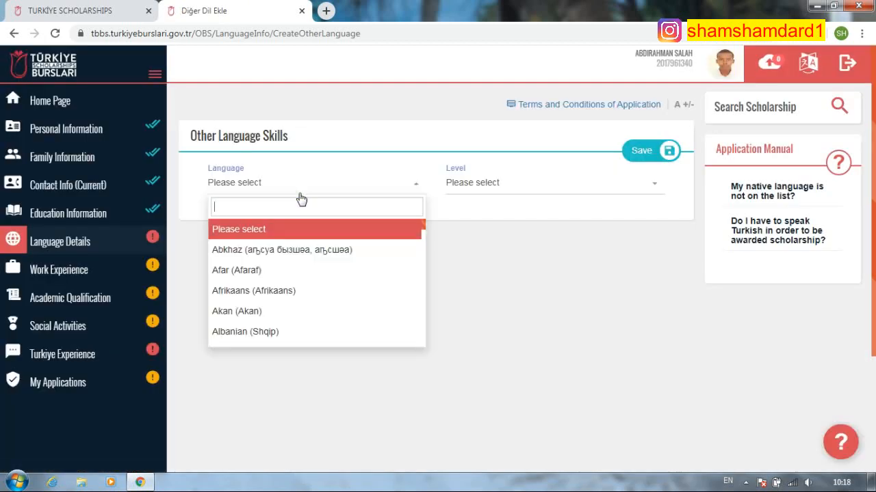
type("eng")
key("Down")
key("Return")
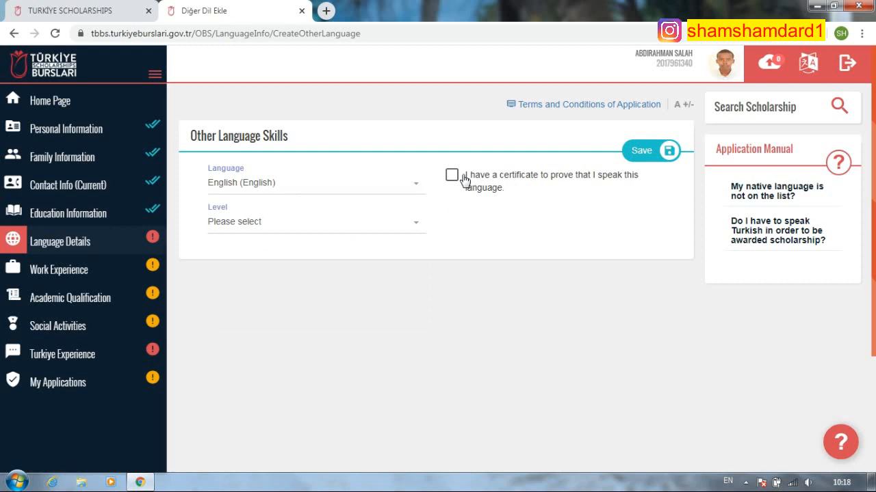
left_click(394, 230)
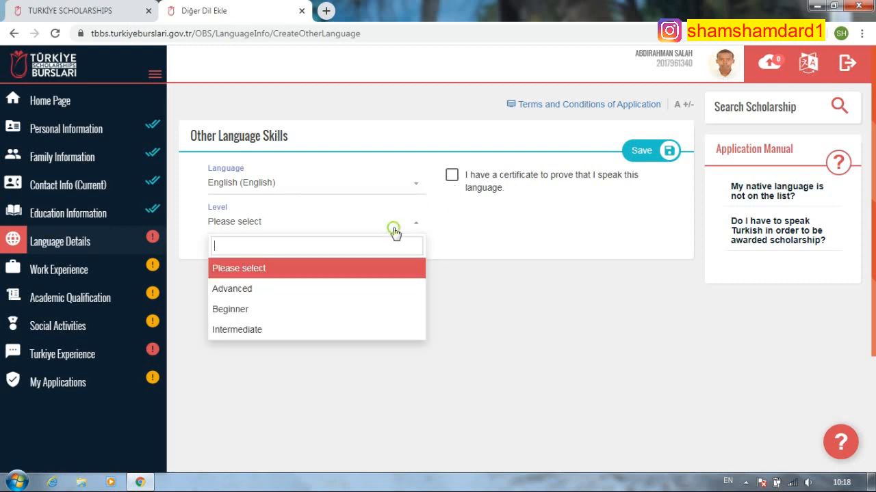
left_click(261, 286)
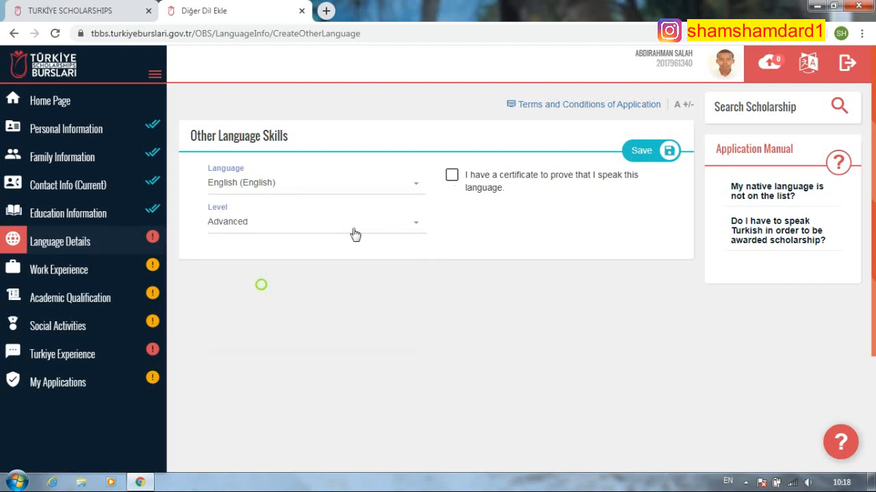
left_click(640, 153)
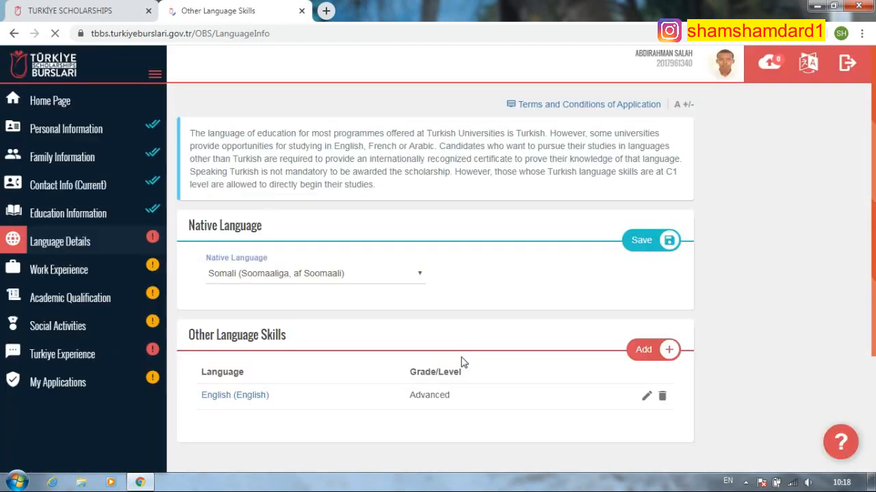
- Add Arabic as another language skill at Advanced level
scroll(431, 329, "down", 1)
left_click(645, 289)
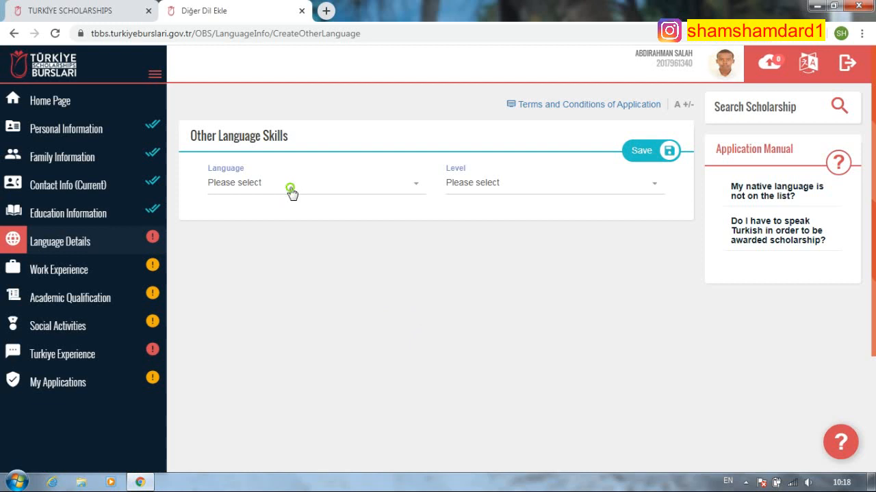
left_click(288, 185)
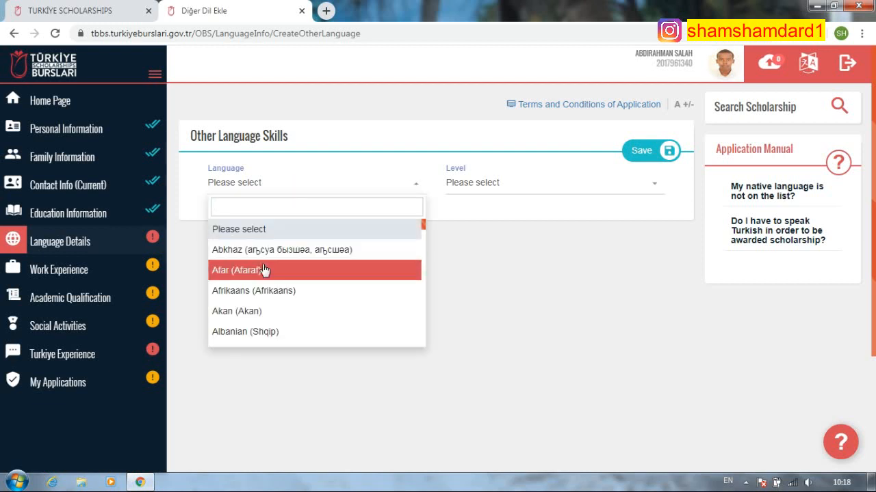
type("ara")
left_click(266, 250)
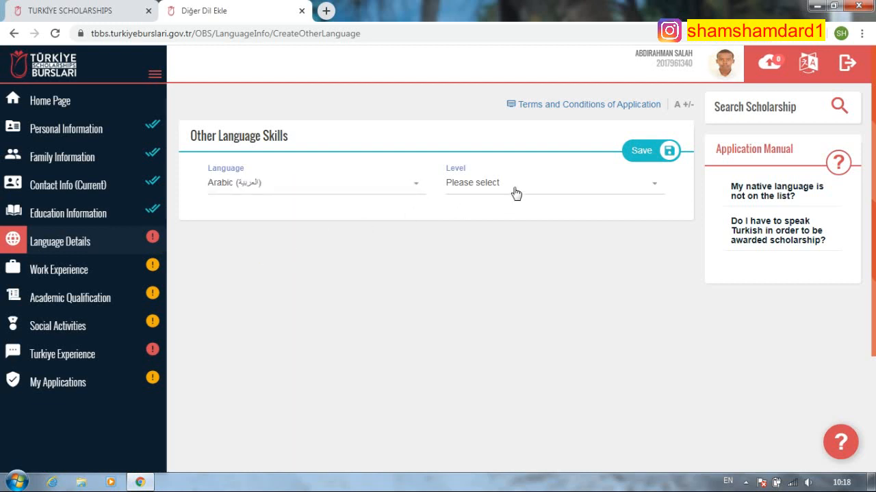
left_click(516, 193)
left_click(499, 254)
left_click(653, 152)
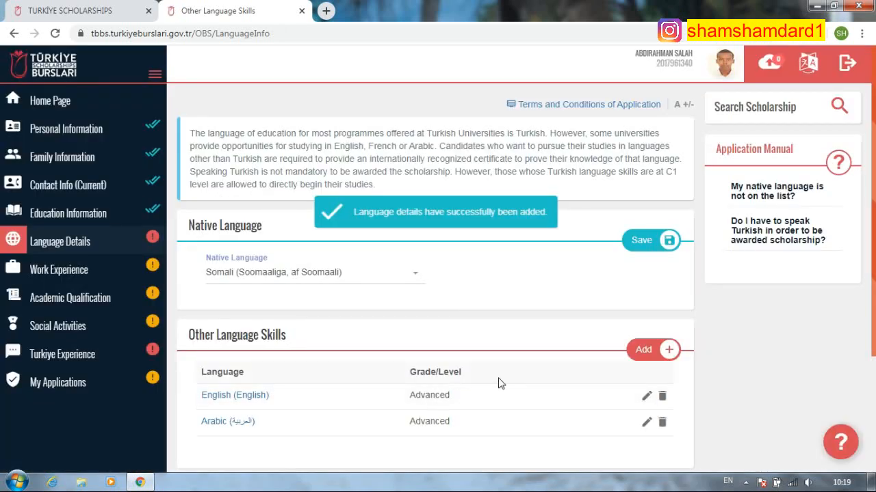
- Answer Yes to speaking Turkish, No to a Turkish certificate, and set level Intermediate
scroll(479, 383, "down", 3)
left_click(378, 388)
left_click(381, 338)
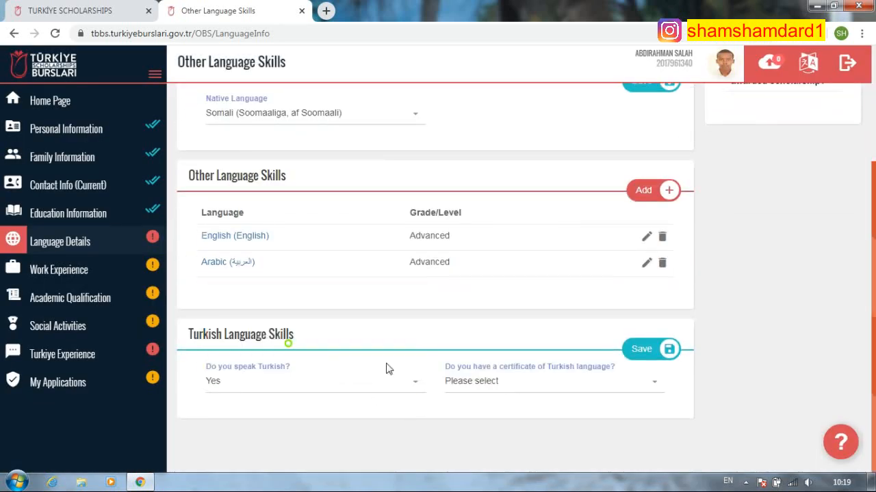
left_click(580, 391)
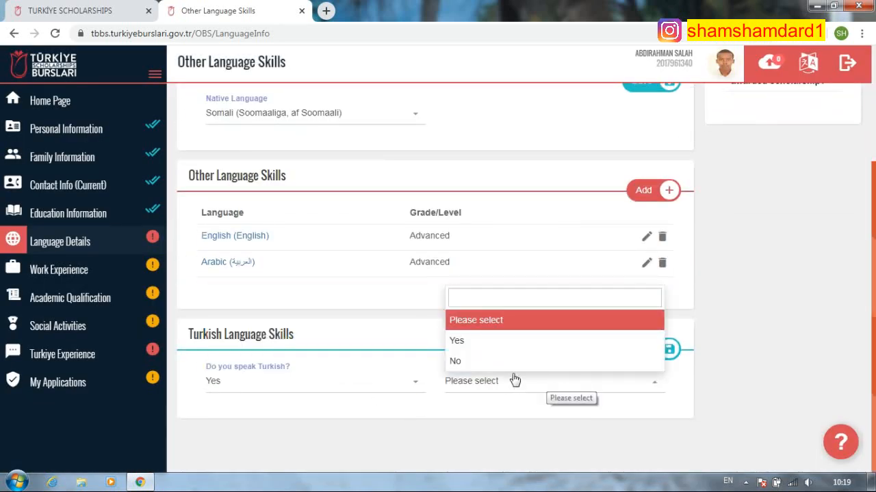
left_click(458, 360)
left_click(324, 420)
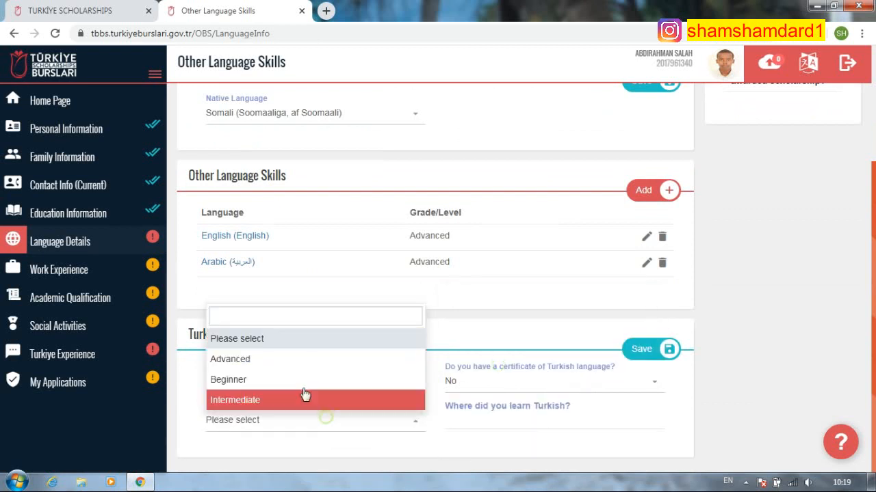
left_click(254, 404)
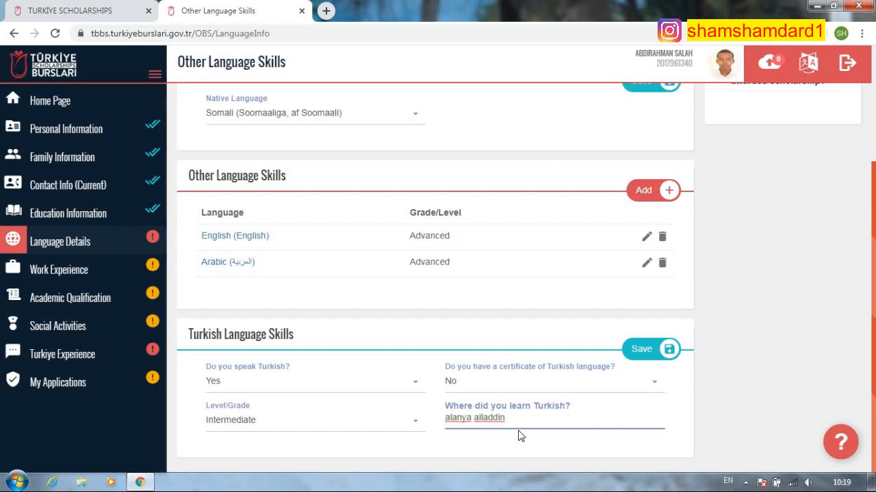
- Clear the earlier place-learned entry and save the Turkish language skills
key("ctrl+a")
key("BackSpace")
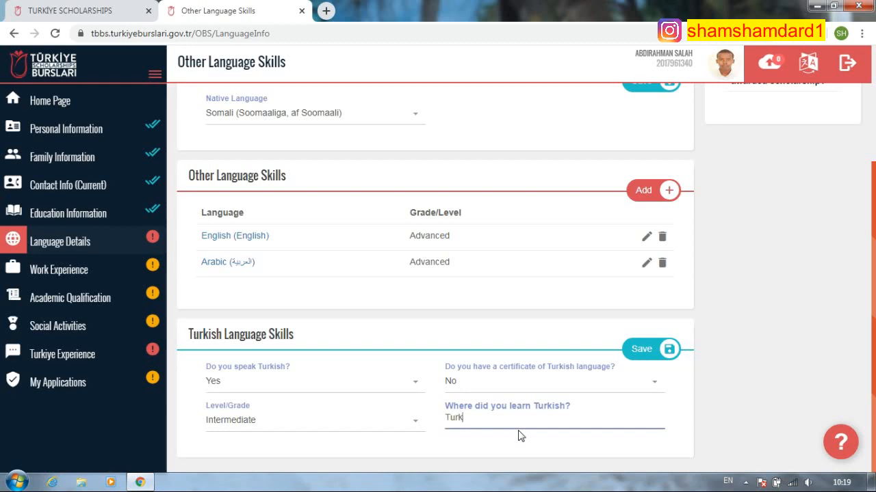
scroll(479, 370, "up", 3)
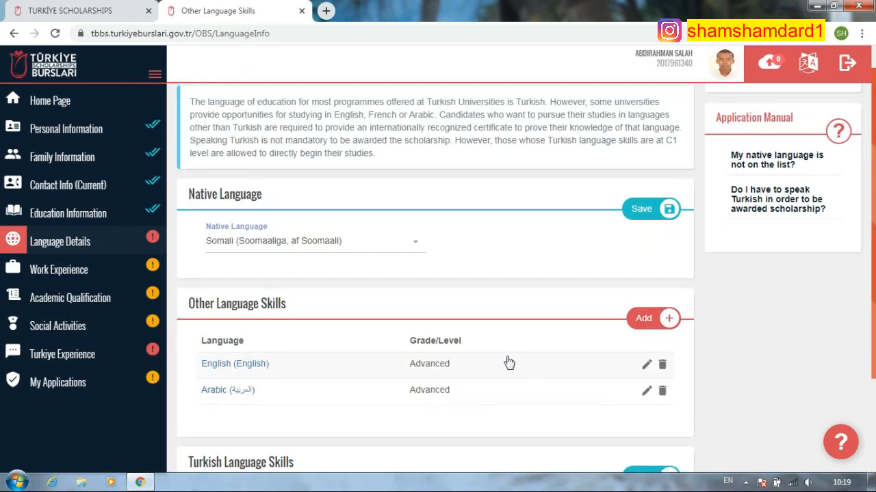
scroll(520, 360, "down", 3)
scroll(533, 360, "up", 3)
scroll(485, 386, "down", 3)
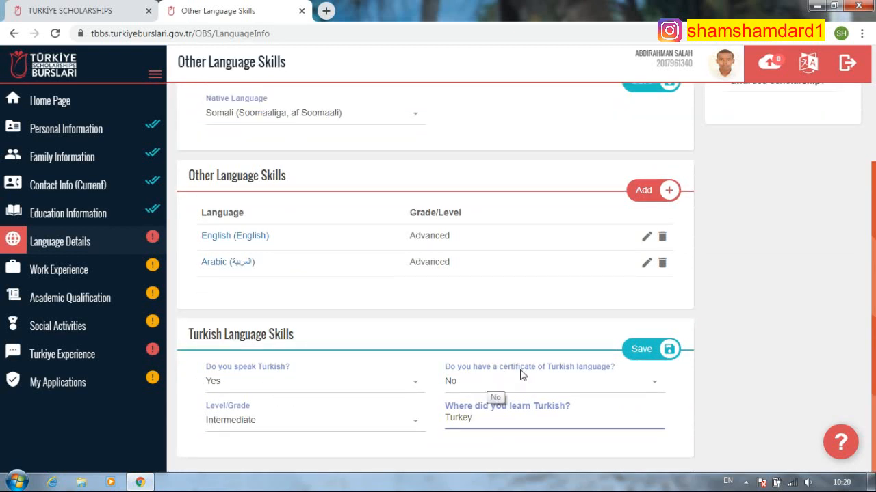
left_click(643, 350)
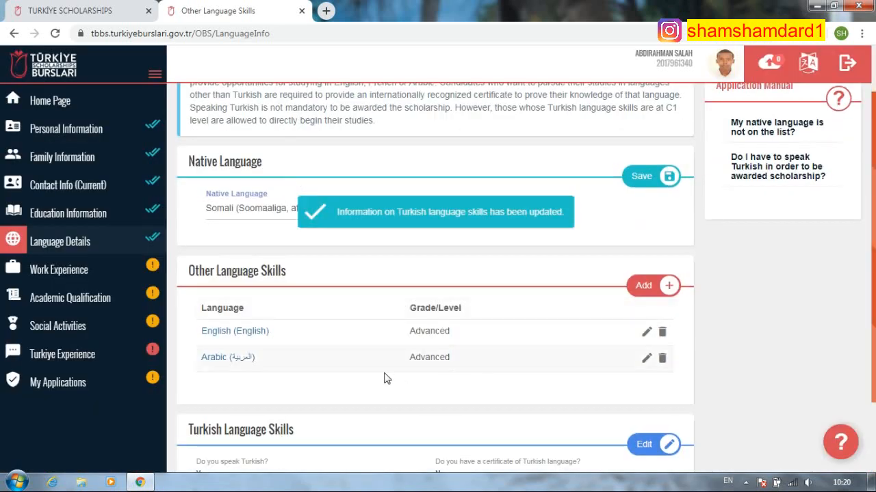
left_click(113, 279)
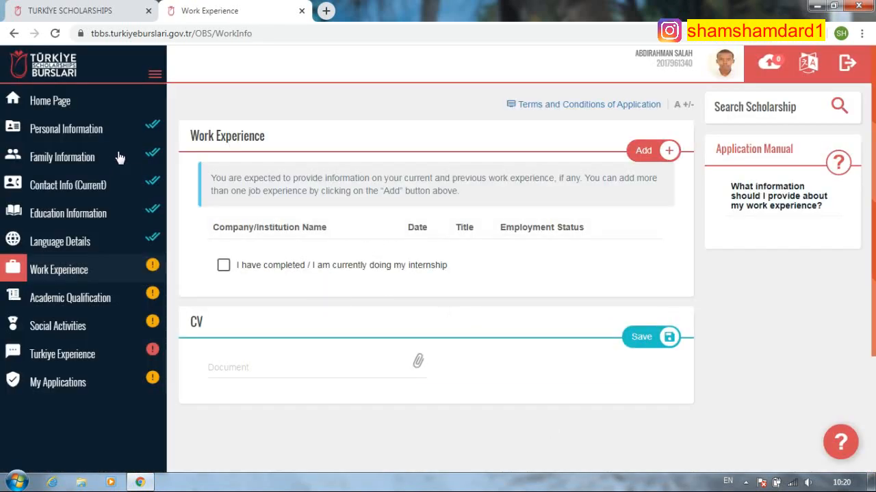
- Add a work experience entry and search 'saud' to set its country to Saudi Arabia
left_click(661, 150)
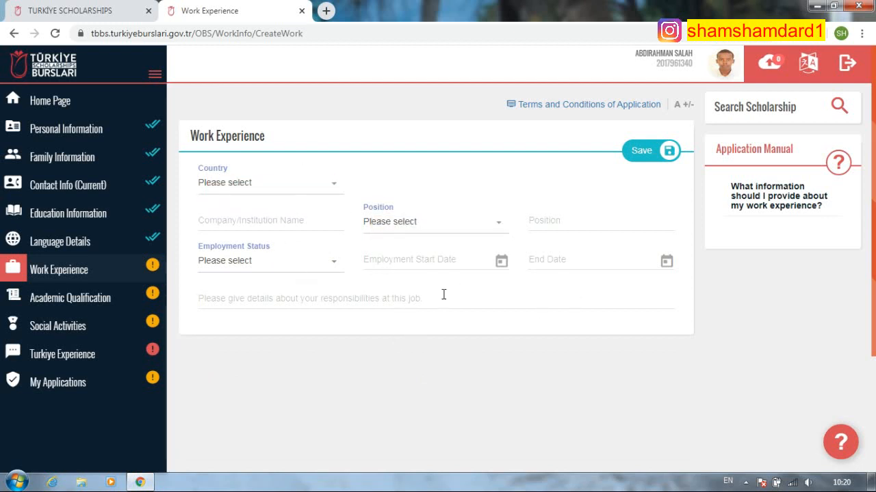
left_click(275, 186)
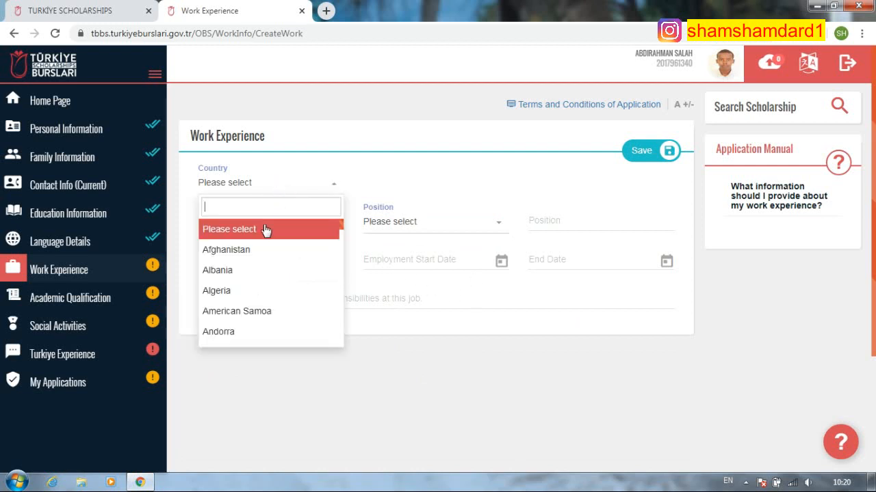
type("so")
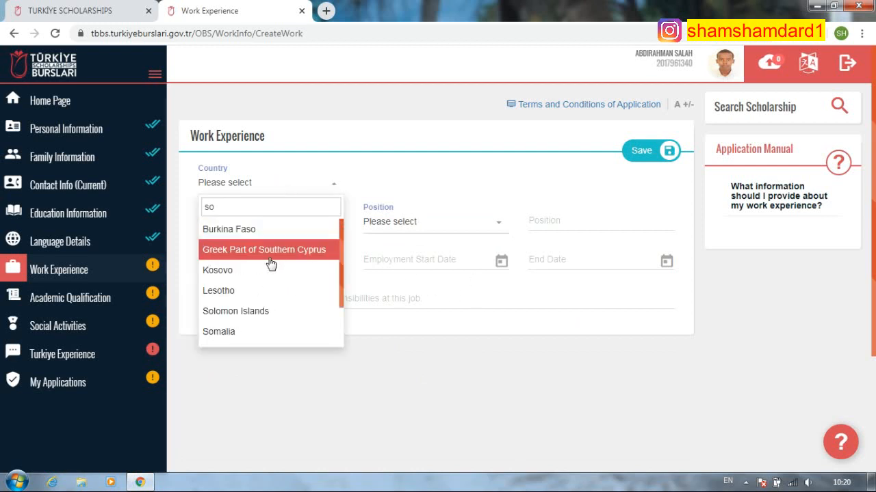
type("m")
key("BackSpace")
key("BackSpace")
key("BackSpace")
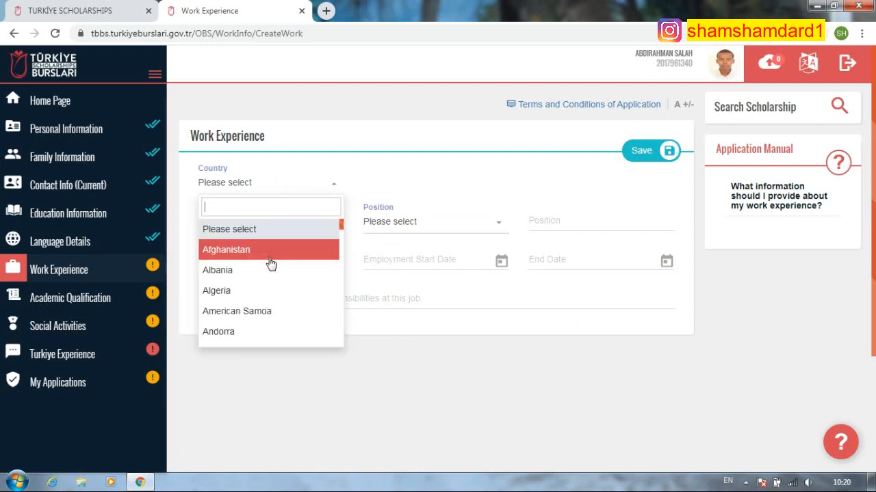
type("saud")
left_click(264, 230)
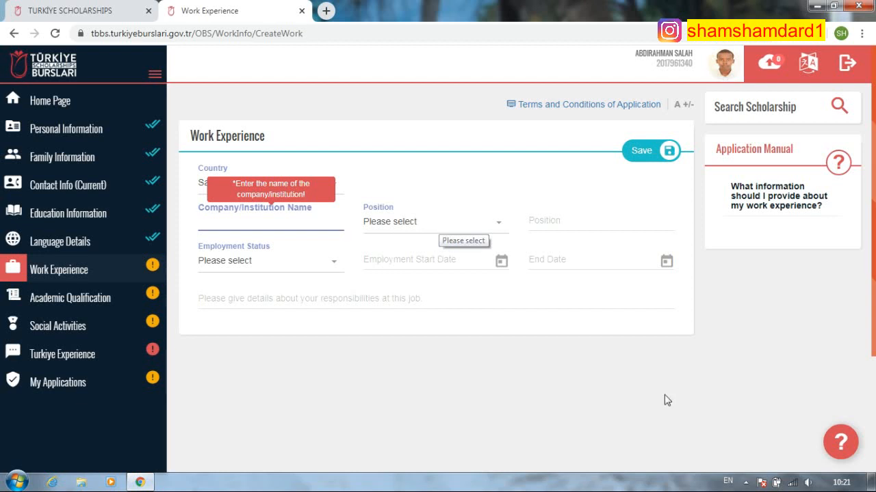
left_click(745, 483)
left_click(744, 483)
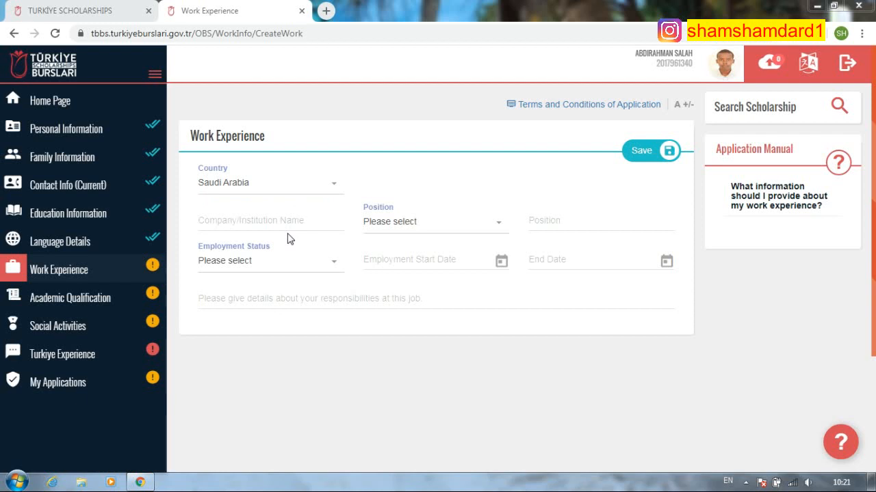
key("super+b")
key("Return")
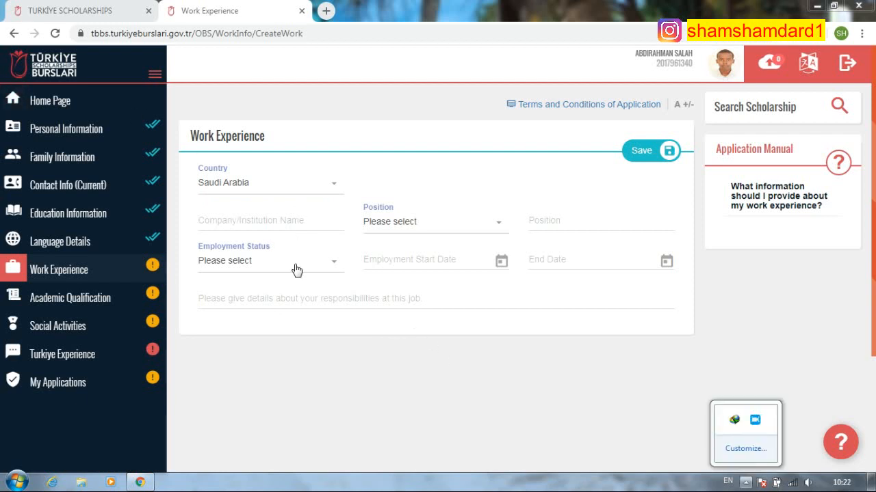
- Enter sweets kingdom as the company name
left_click(290, 220)
type("king")
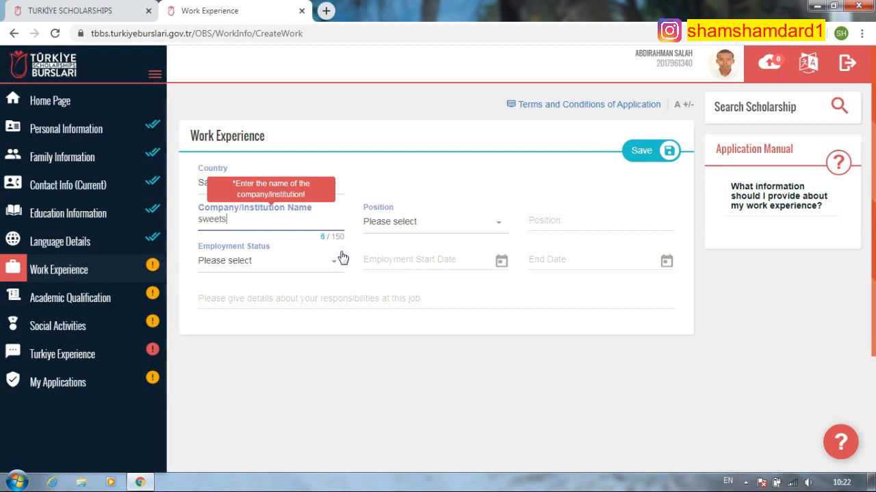
type("dom")
- Choose Accountant from the Position list
left_click(475, 230)
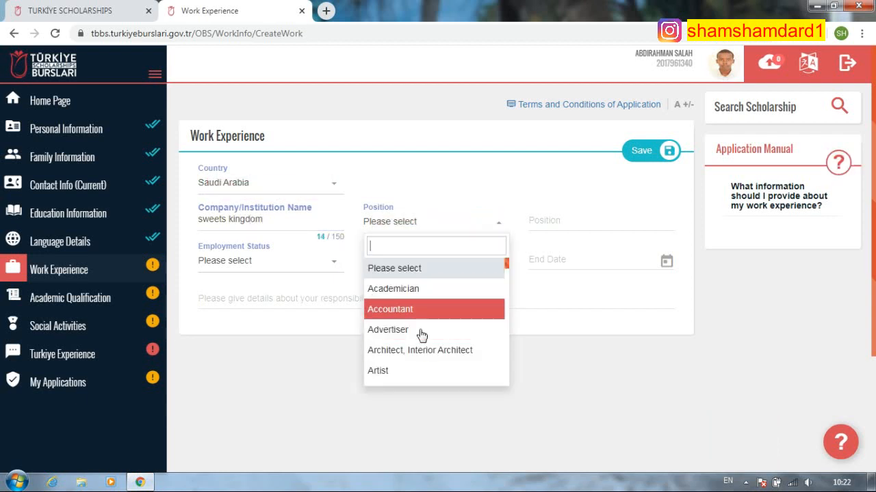
scroll(410, 356, "down", 1)
scroll(414, 342, "down", 3)
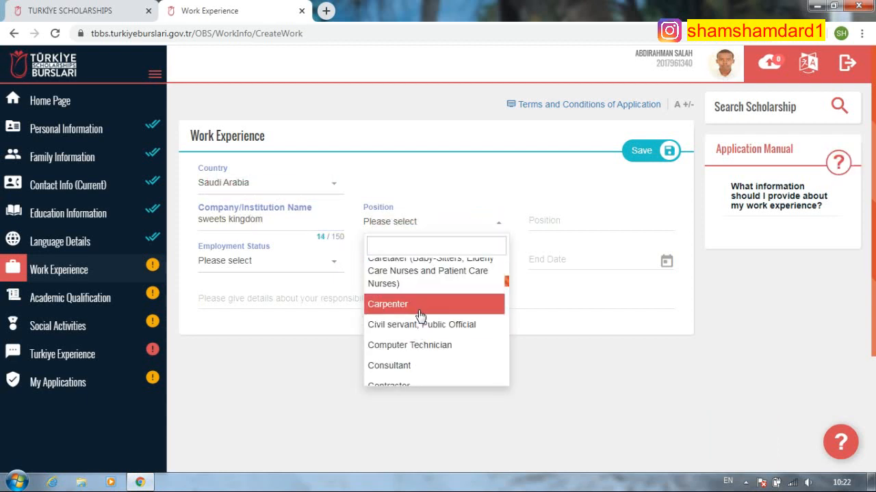
type("coo")
key("BackSpace")
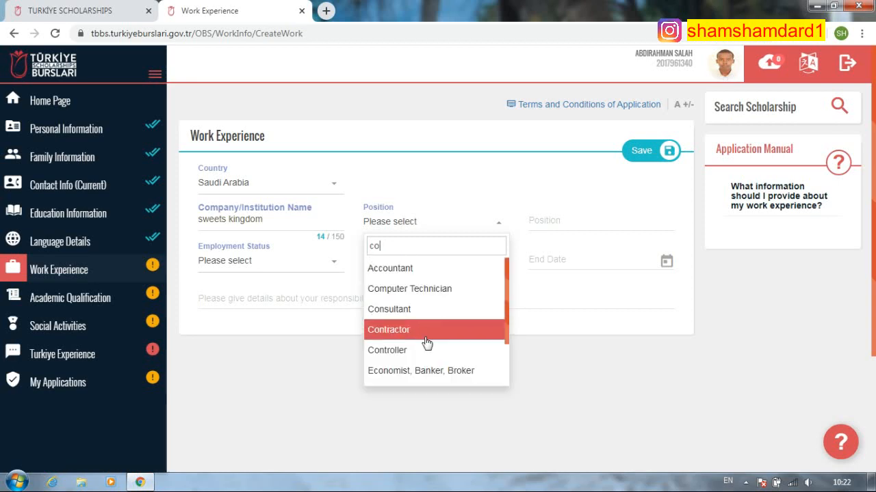
scroll(425, 352, "down", 1)
scroll(424, 352, "down", 3)
scroll(428, 356, "up", 2)
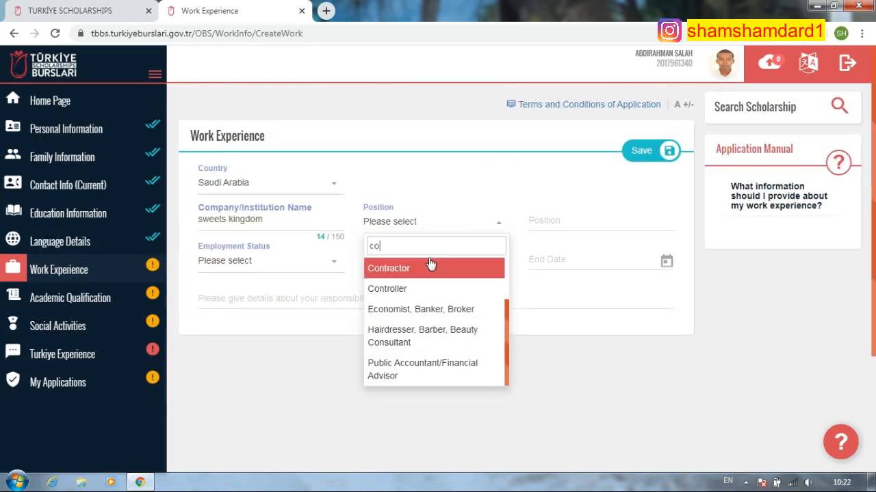
key("BackSpace")
key("BackSpace")
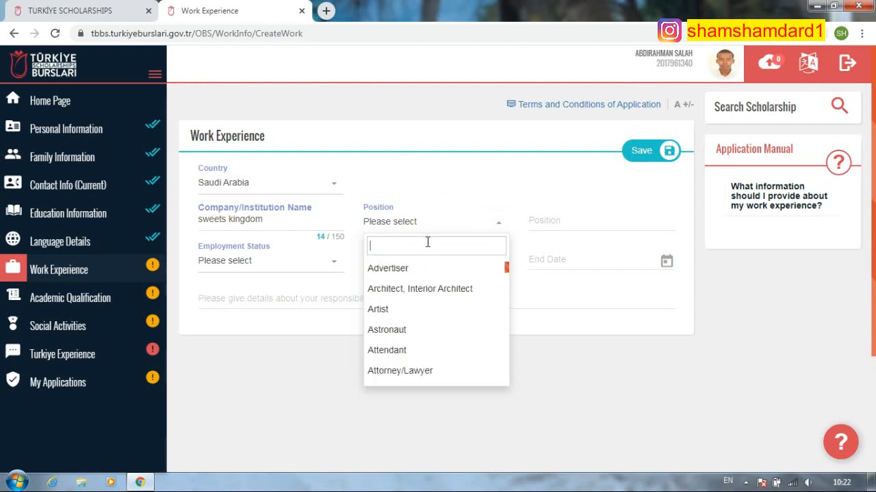
type("ac")
left_click(410, 270)
- Enter 'employer' as the position title and set employment status to Left
left_click(552, 221)
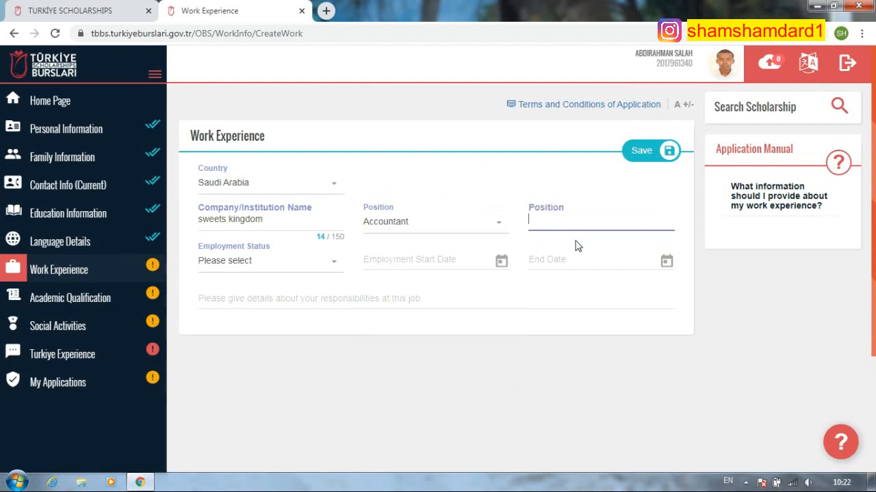
type("employer")
left_click(327, 259)
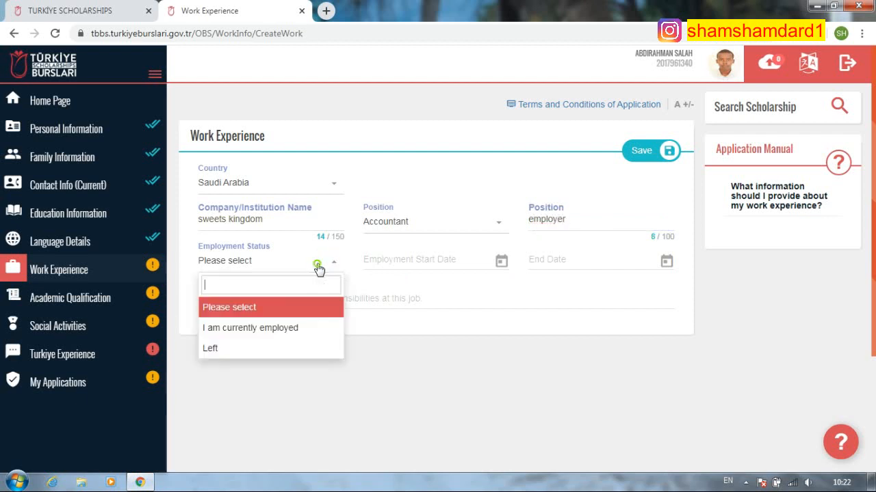
left_click(247, 351)
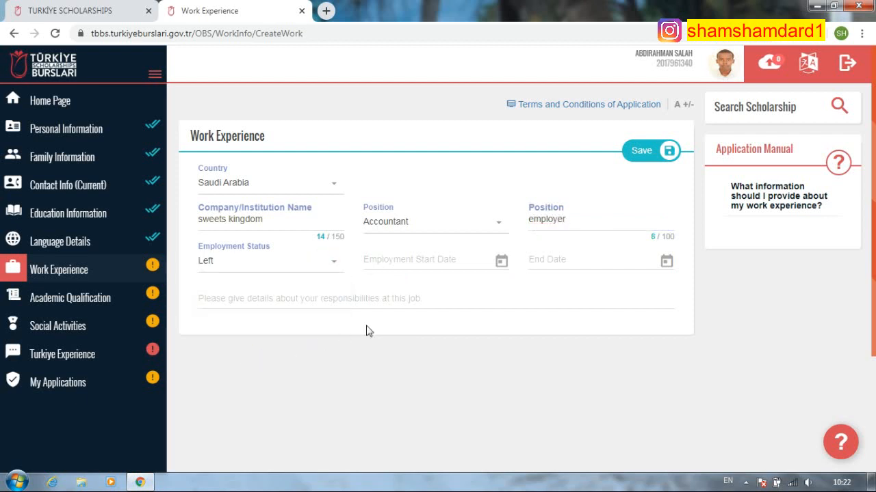
- Set the employment start date to 15/01/2018
left_click(400, 264)
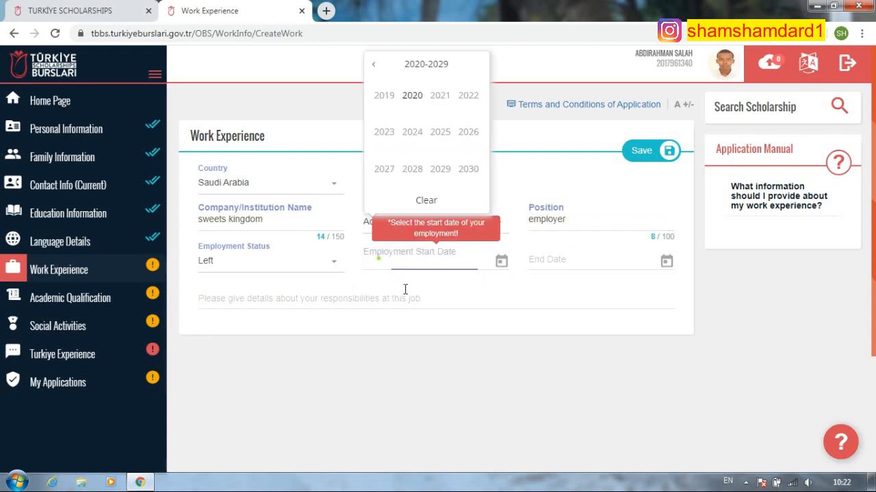
left_click(372, 64)
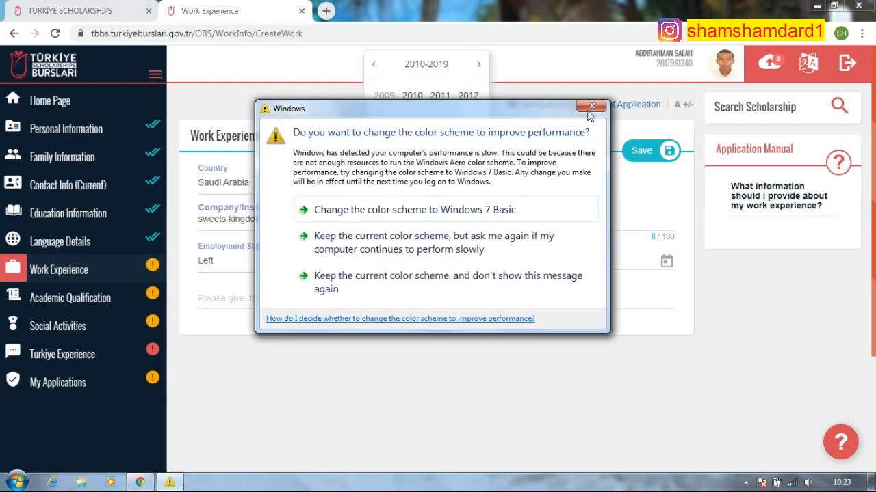
left_click(591, 107)
left_click(414, 171)
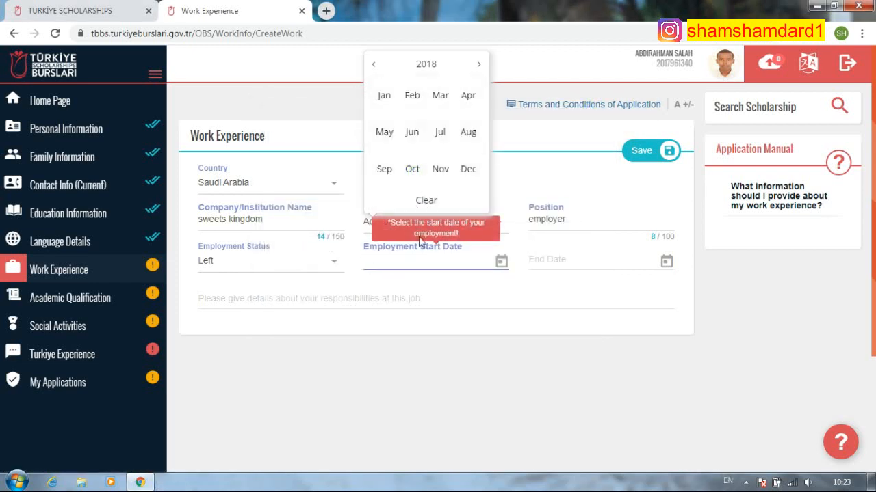
left_click(385, 96)
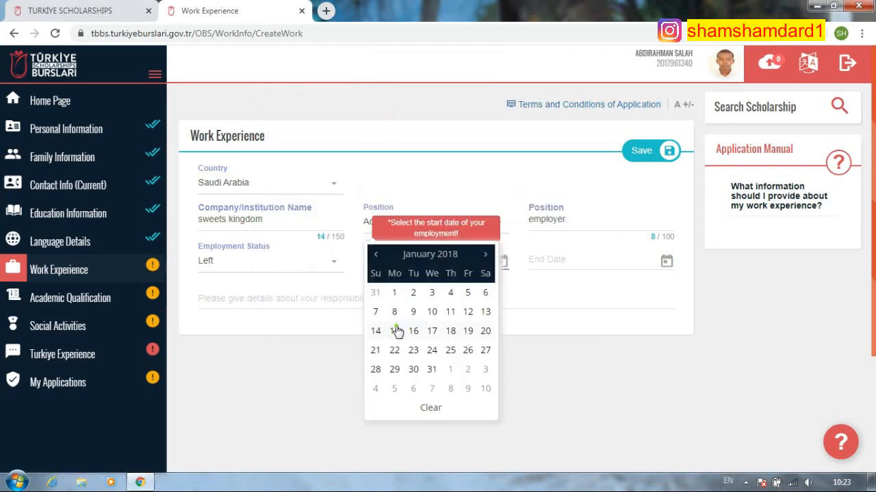
left_click(396, 331)
- Set the employment end date to 11/07/2018
left_click(577, 259)
left_click(540, 88)
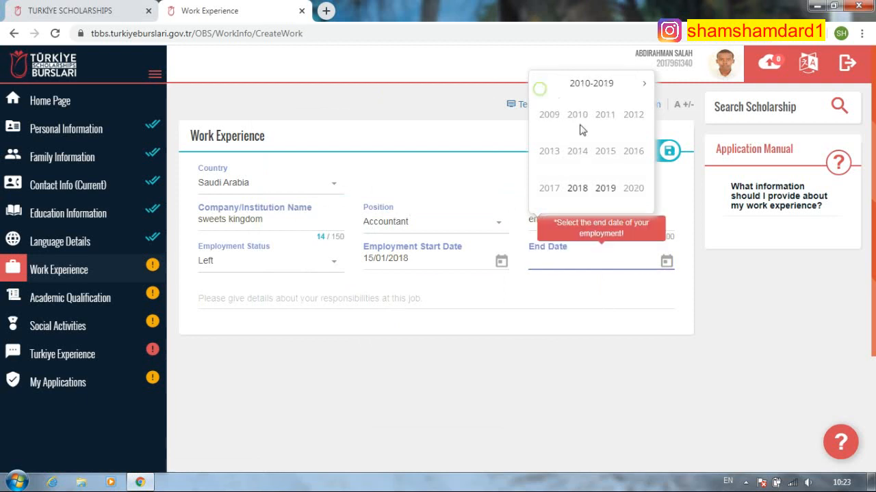
left_click(577, 190)
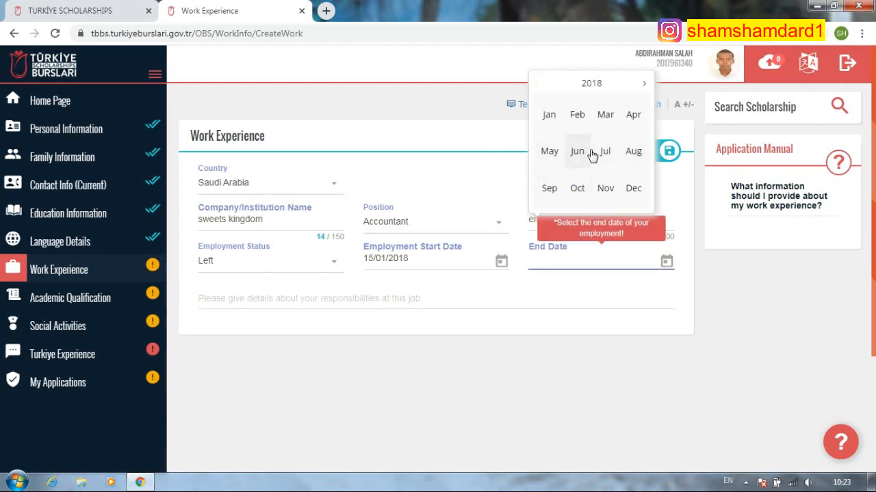
left_click(605, 151)
left_click(596, 181)
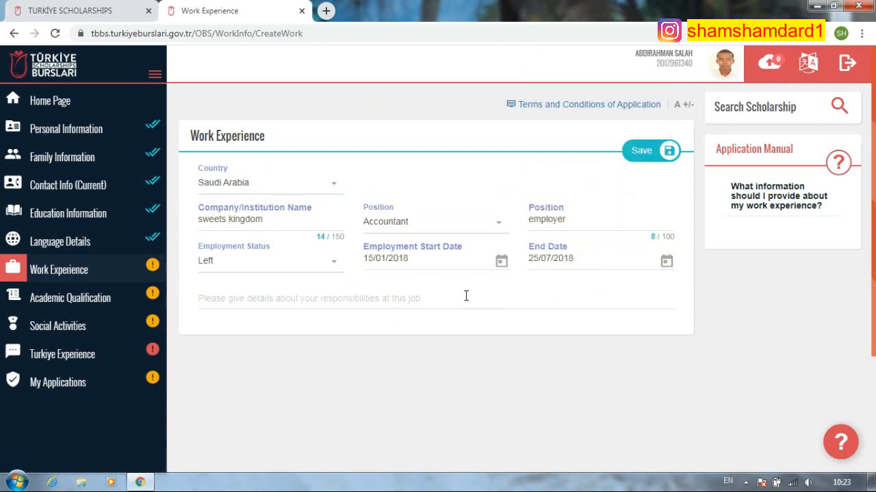
left_click(577, 260)
left_click(578, 189)
left_click(604, 150)
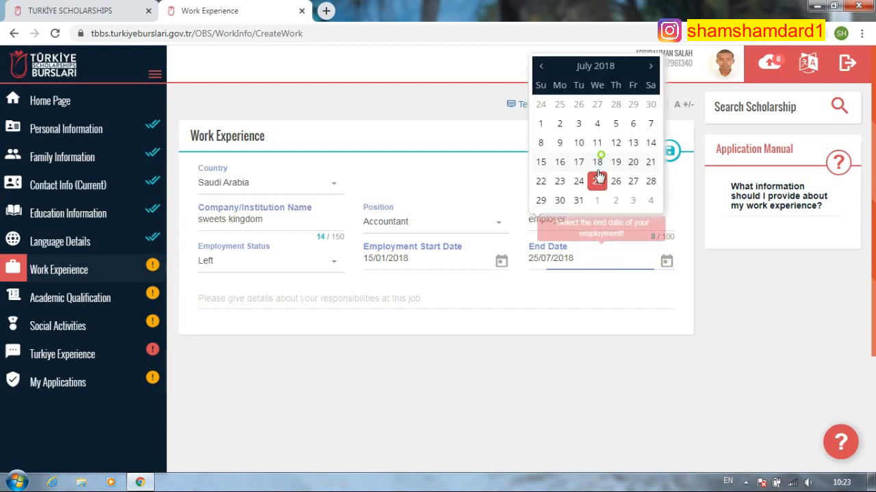
left_click(597, 142)
left_click(373, 295)
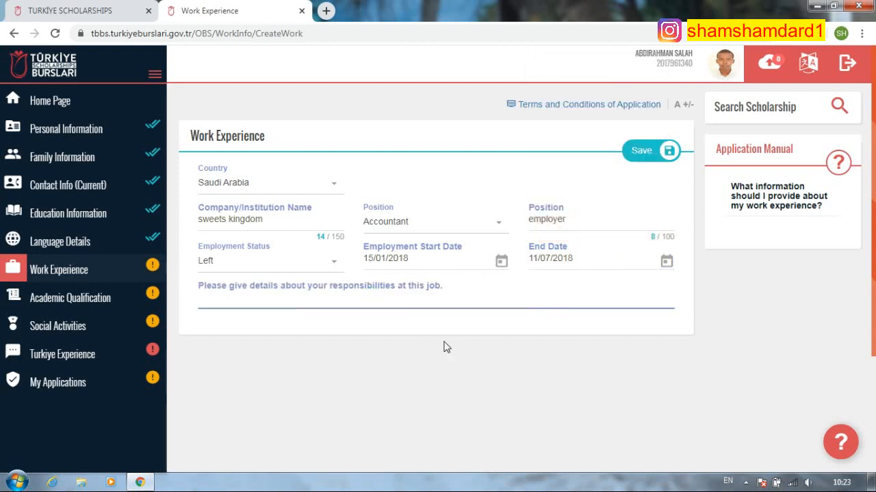
- Save the Accountant job with its 'I was the…' responsibilities, then upload and save the CV PDF
type("I was the accountant there.")
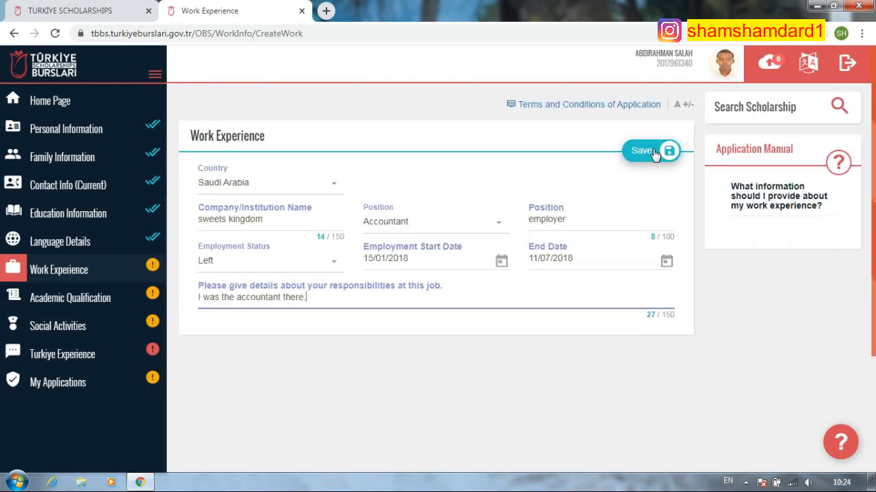
left_click(654, 153)
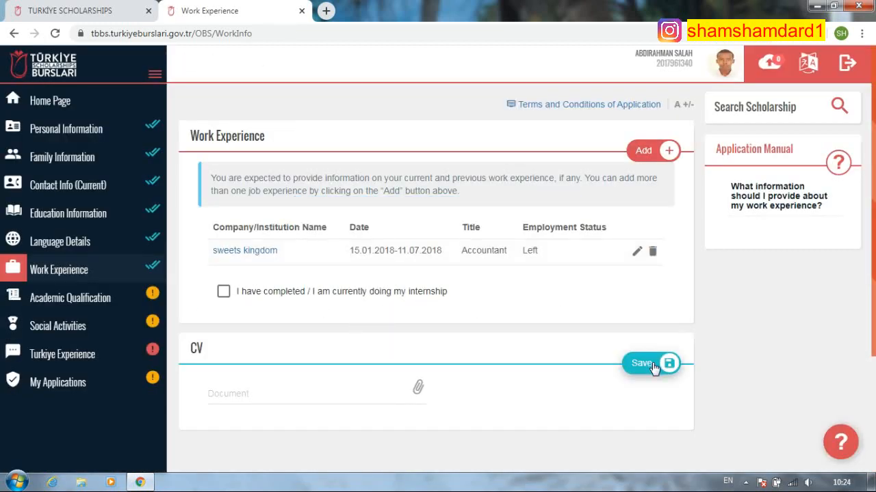
left_click(280, 397)
left_click(156, 102)
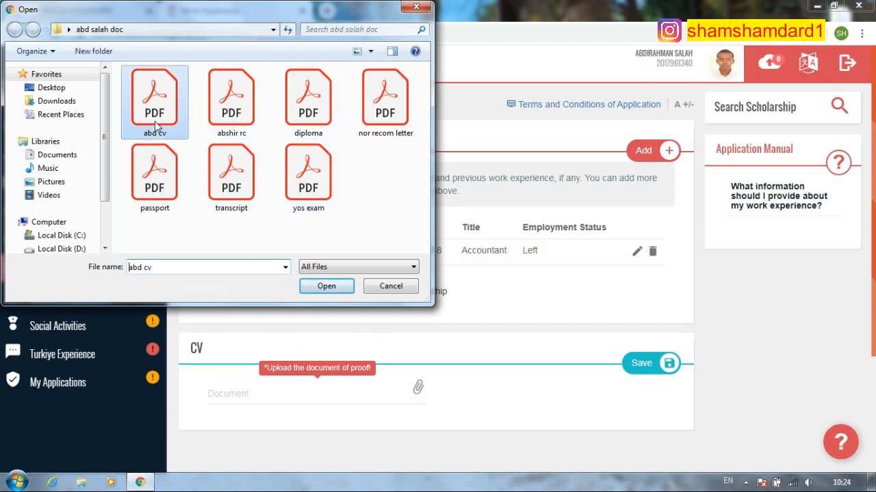
left_click(323, 288)
left_click(639, 369)
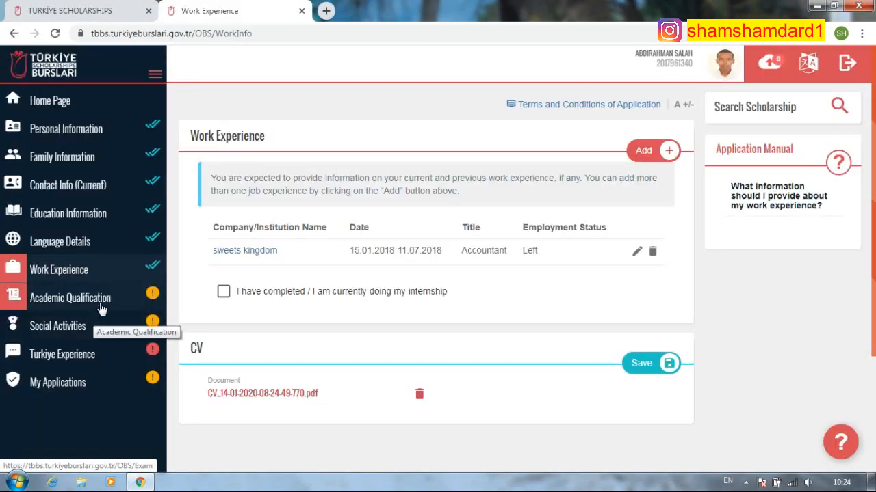
left_click(102, 298)
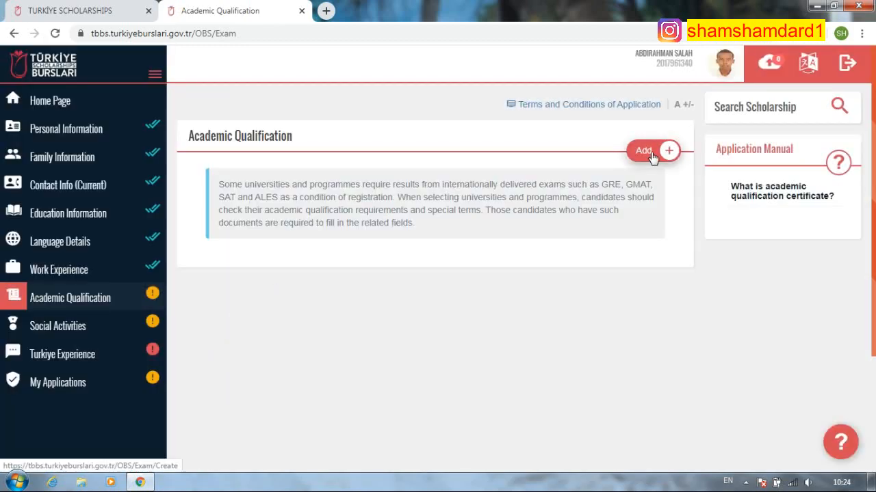
- Add an exam entry, scrolling the Exam Name list to pick YÖS-Yabancı Uyruklu Öğrenci Sınavı
left_click(641, 149)
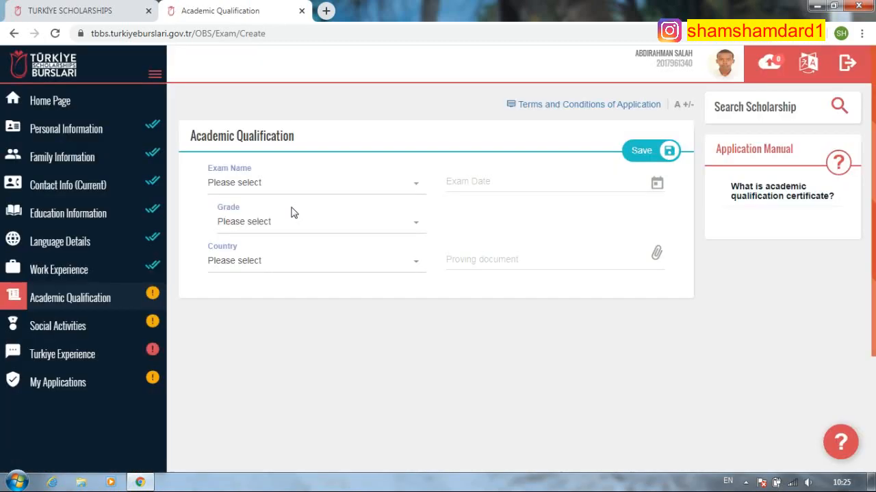
left_click(321, 184)
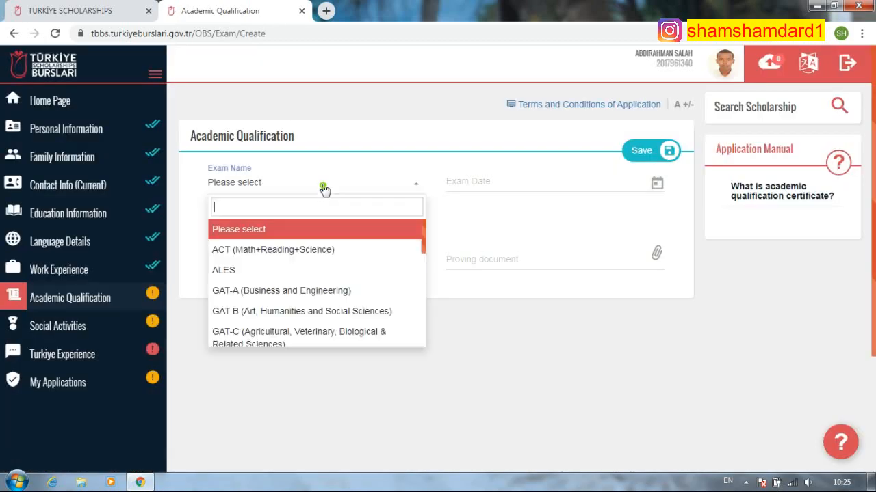
scroll(297, 279, "down", 3)
scroll(295, 281, "down", 3)
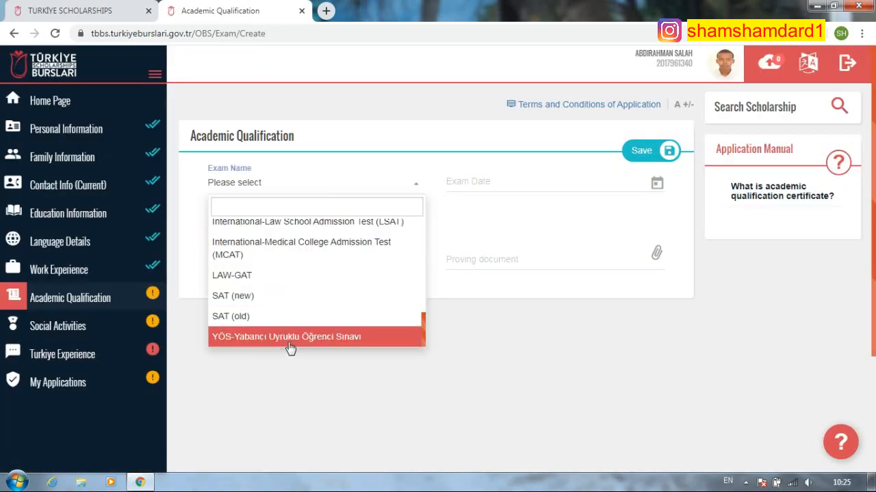
scroll(294, 338, "up", 3)
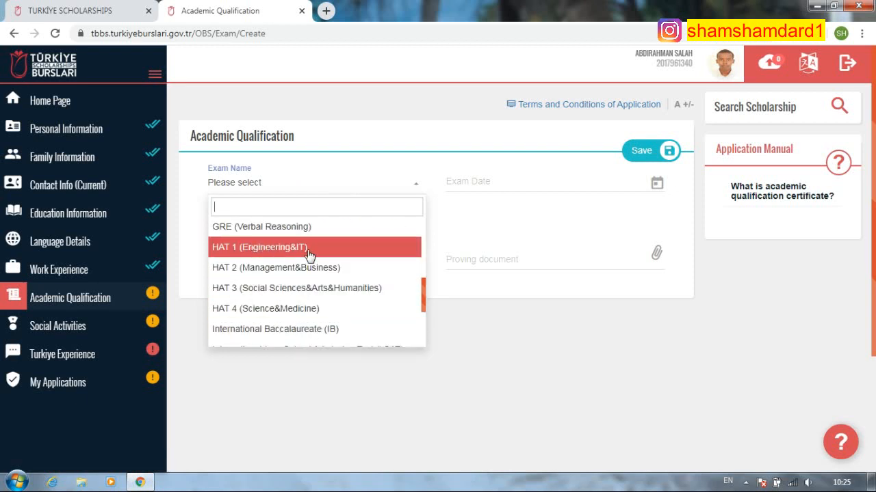
scroll(311, 266, "up", 3)
scroll(314, 311, "up", 1)
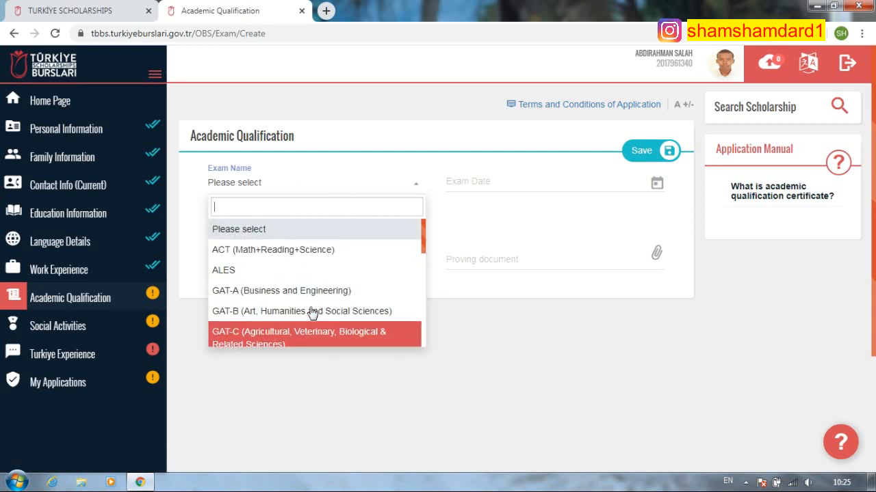
scroll(311, 254, "down", 1)
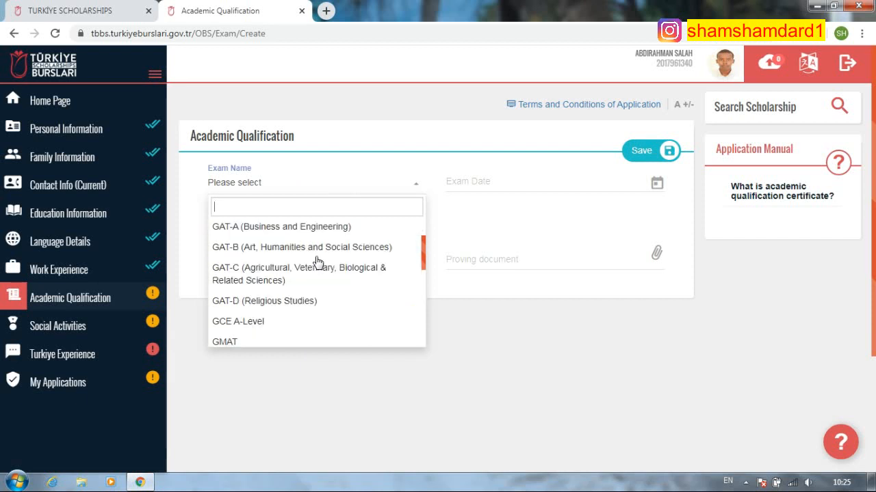
scroll(296, 288, "down", 1)
scroll(303, 288, "down", 2)
scroll(303, 290, "up", 2)
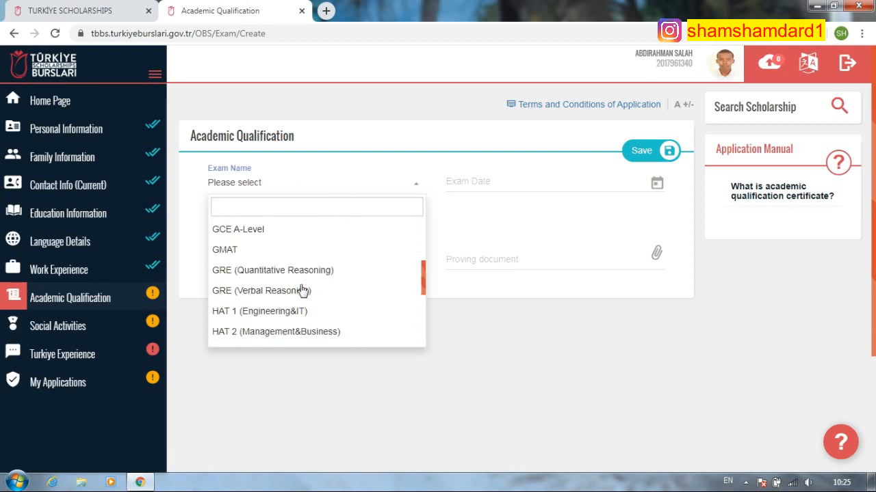
scroll(301, 291, "down", 3)
scroll(301, 252, "up", 1)
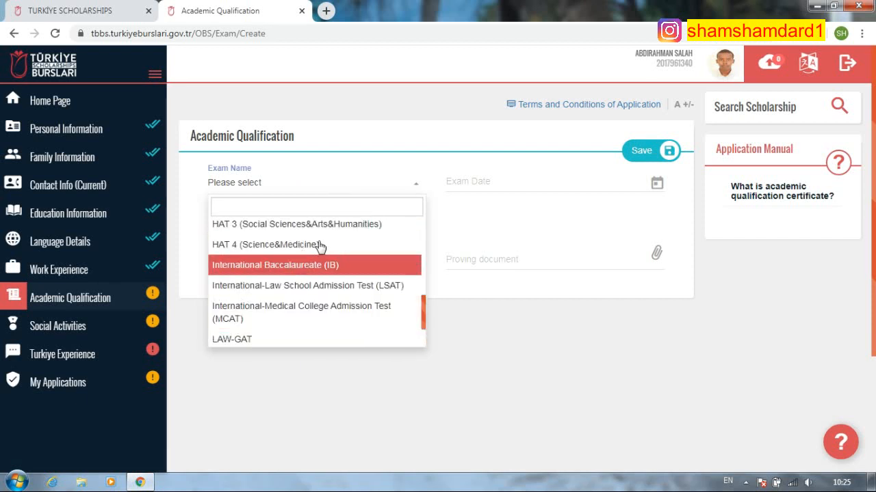
scroll(335, 268, "up", 1)
scroll(340, 271, "up", 3)
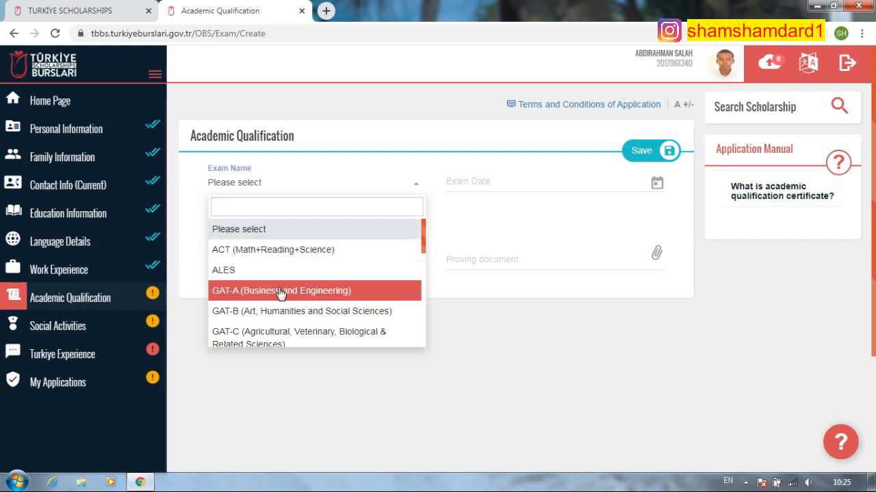
scroll(291, 315, "down", 10)
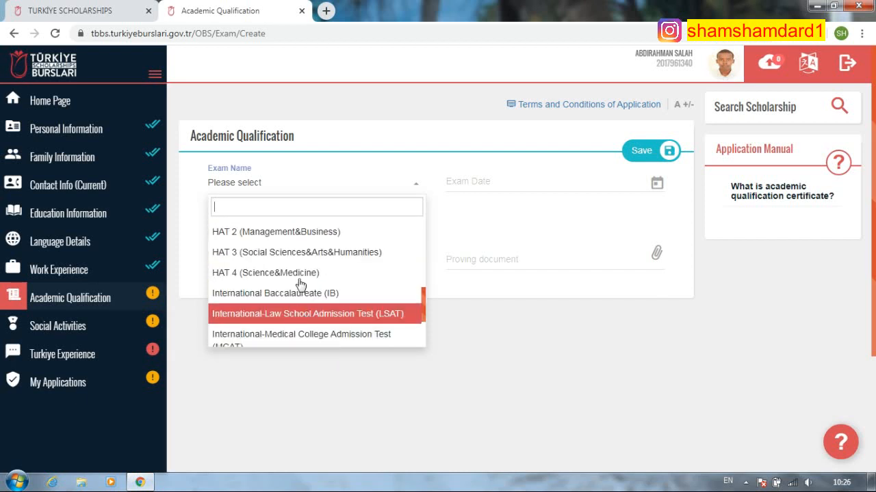
scroll(330, 325, "down", 1)
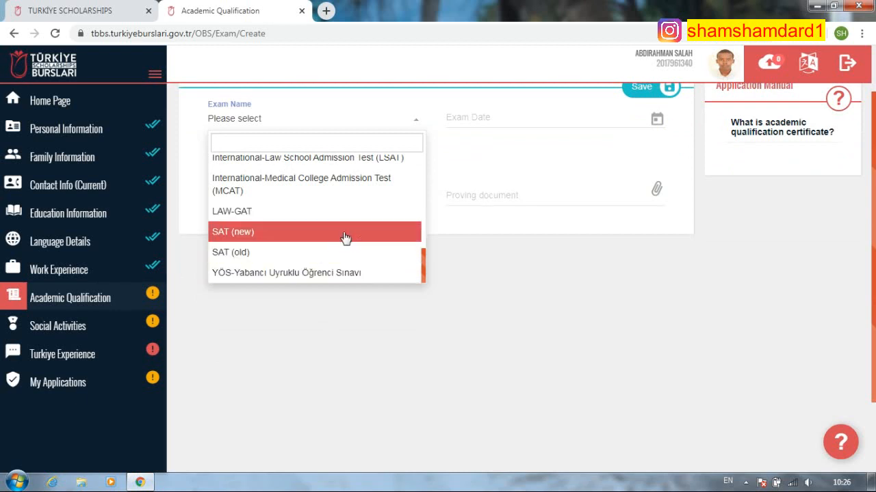
left_click(311, 275)
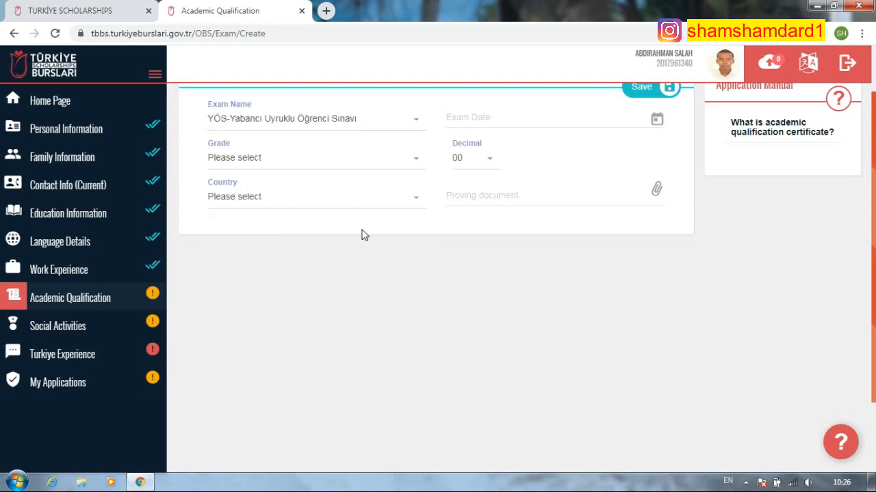
left_click(504, 120)
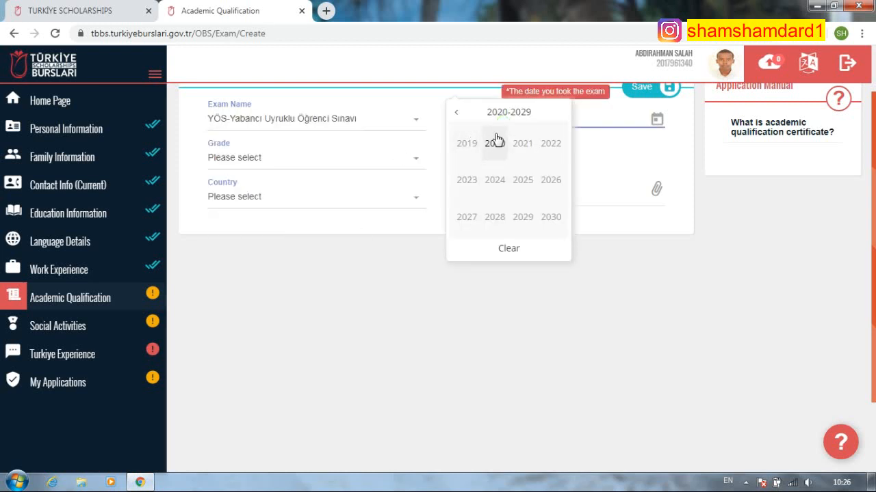
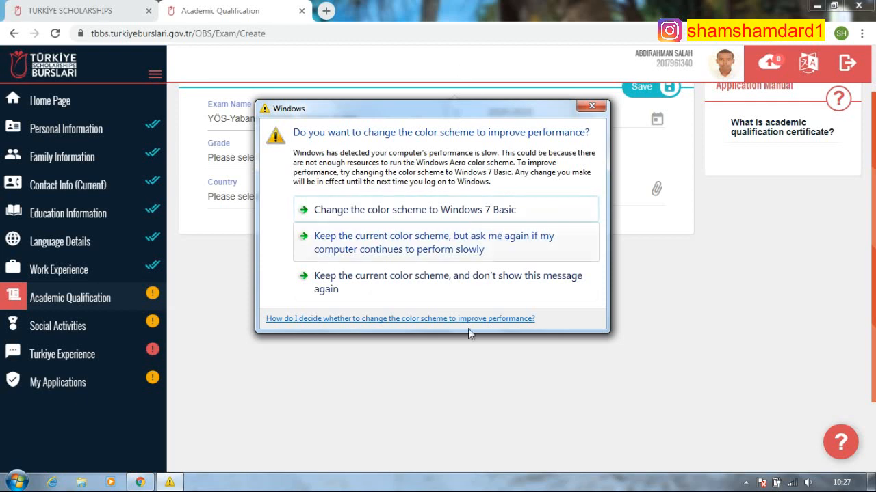
- Dismiss the color scheme warnings and set the exam date to 15/07/2019
left_click(626, 115)
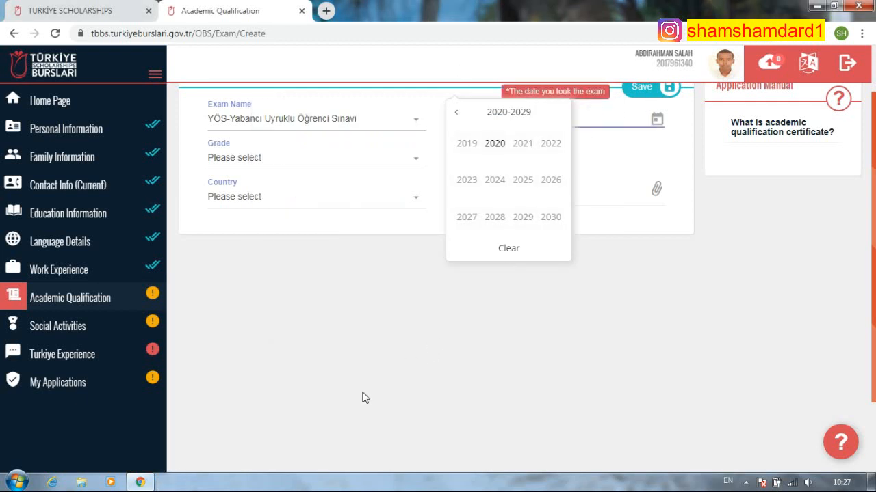
left_click(500, 375)
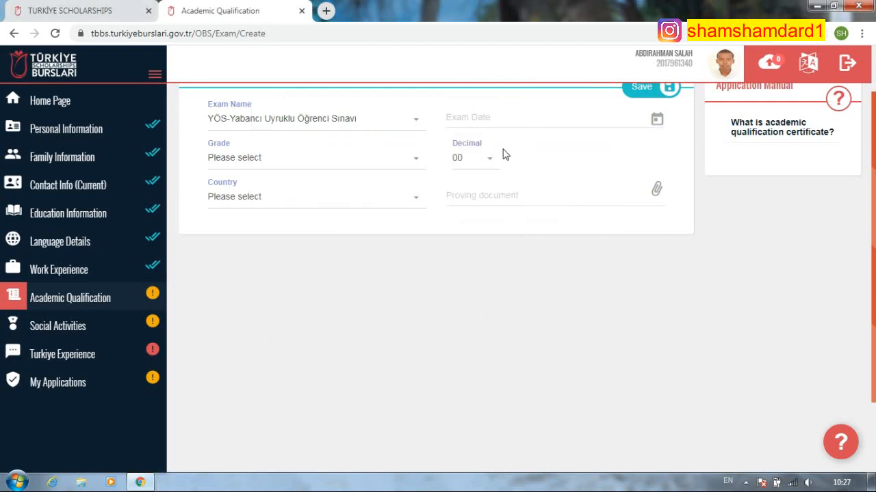
left_click(472, 168)
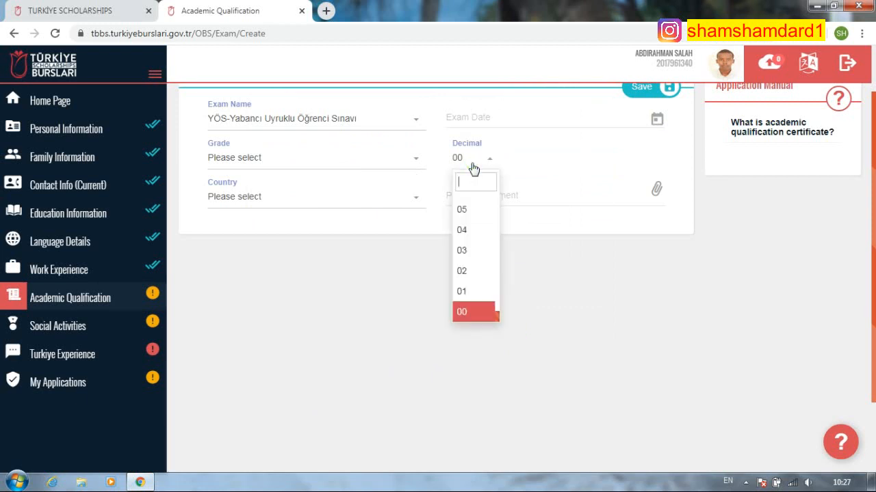
left_click(471, 168)
left_click(375, 162)
left_click(375, 163)
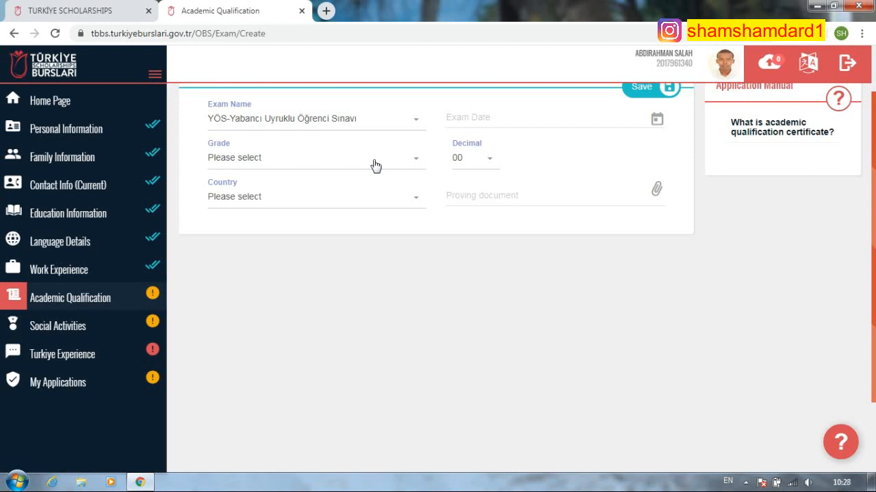
left_click(518, 122)
left_click(458, 114)
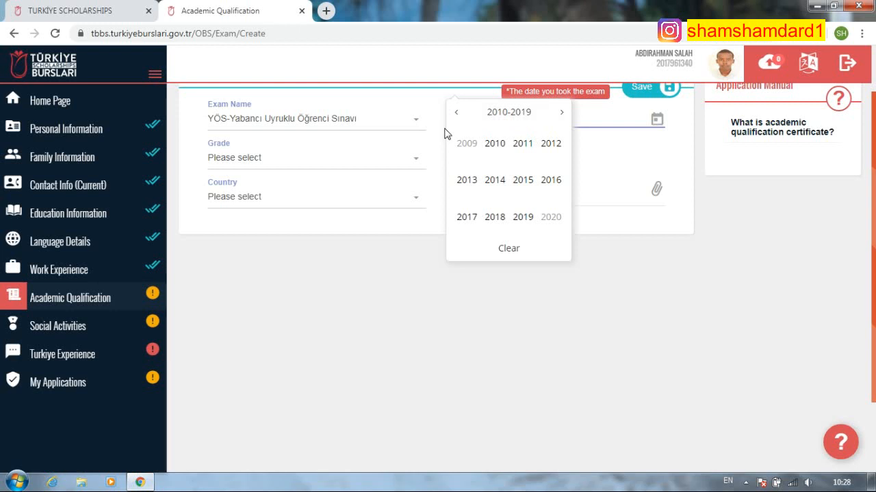
left_click(523, 217)
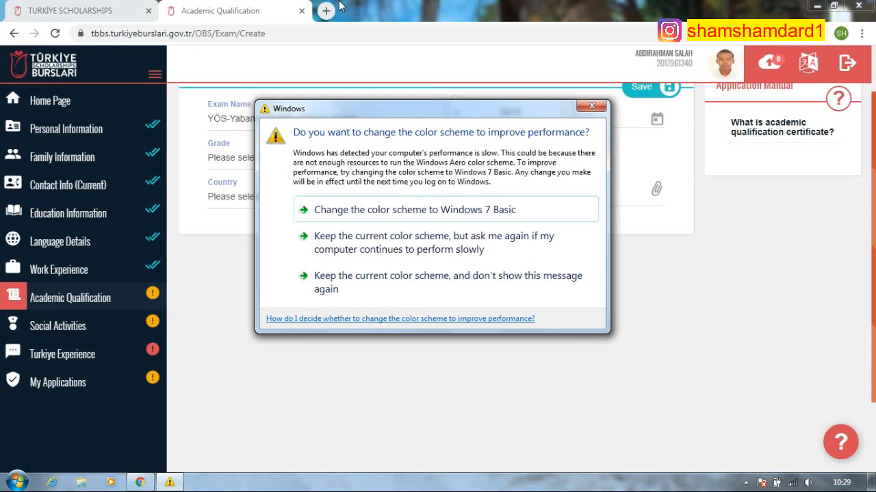
left_click(591, 106)
left_click(517, 180)
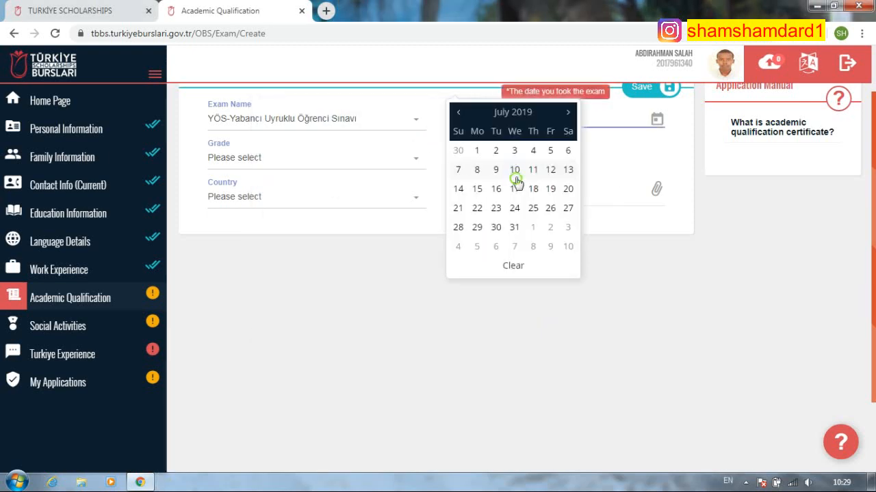
left_click(476, 190)
- Set the exam grade to 75 with decimal 00, correcting an initial 100
left_click(342, 195)
left_click(380, 159)
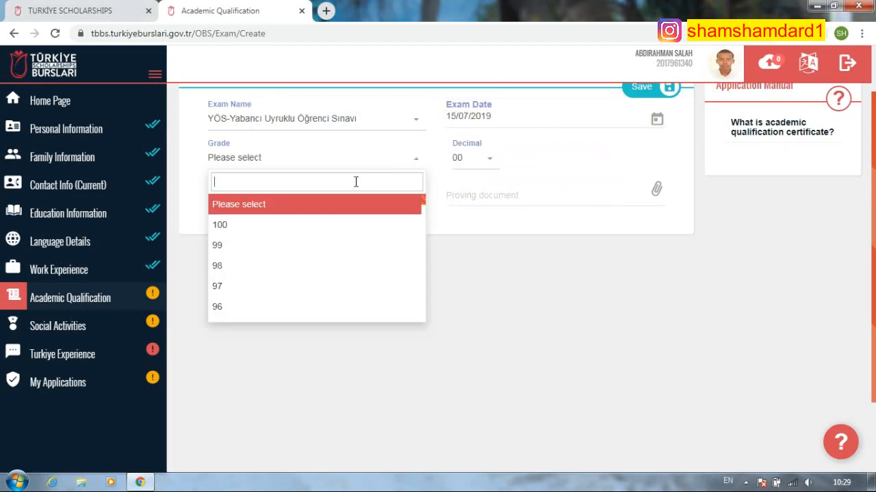
left_click(253, 226)
left_click(490, 163)
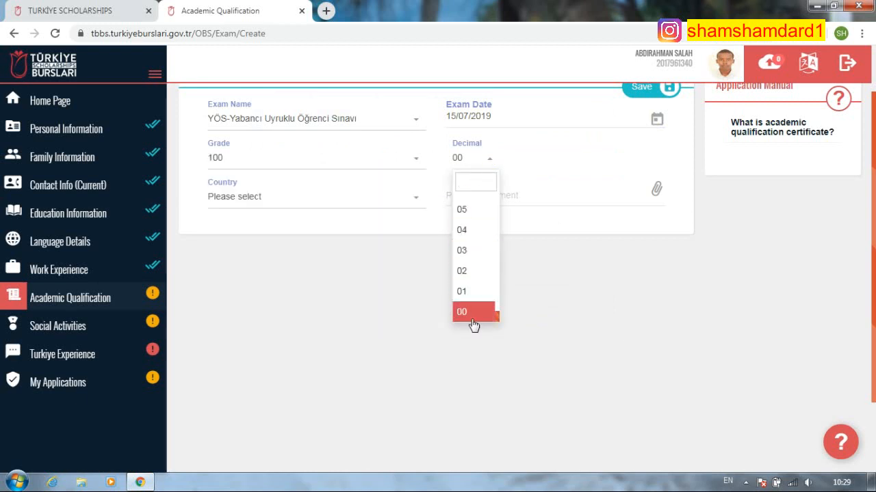
scroll(472, 308, "down", 2)
scroll(469, 285, "up", 3)
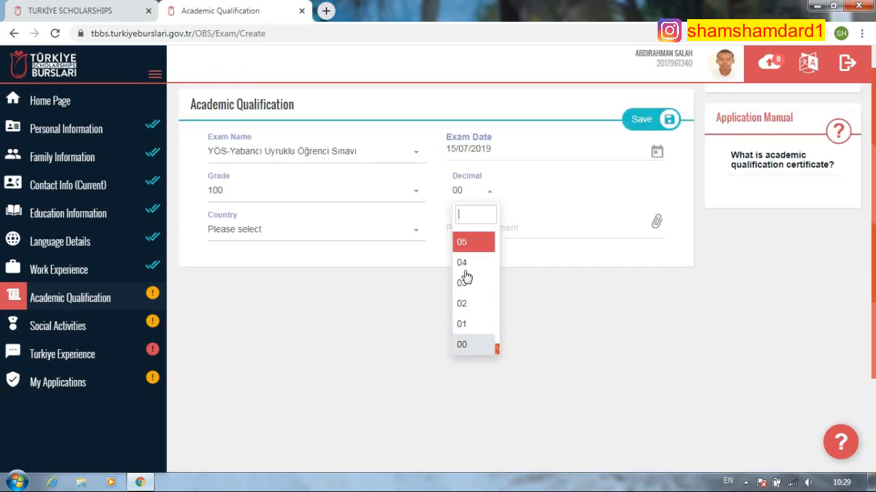
left_click(393, 190)
scroll(254, 321, "down", 4)
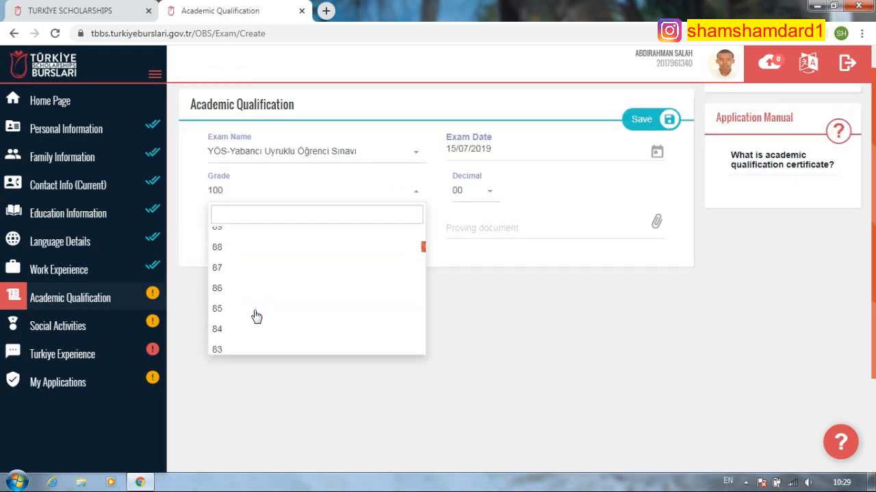
scroll(256, 315, "down", 2)
scroll(245, 273, "up", 1)
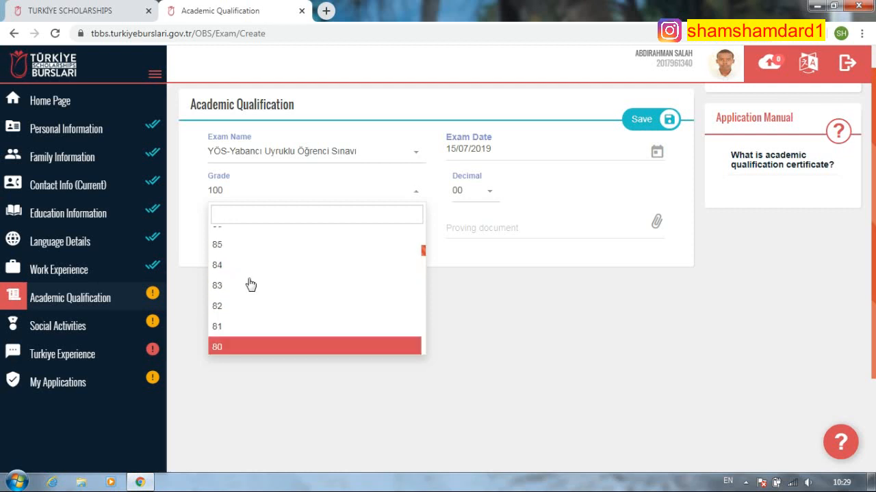
scroll(250, 285, "down", 3)
left_click(240, 257)
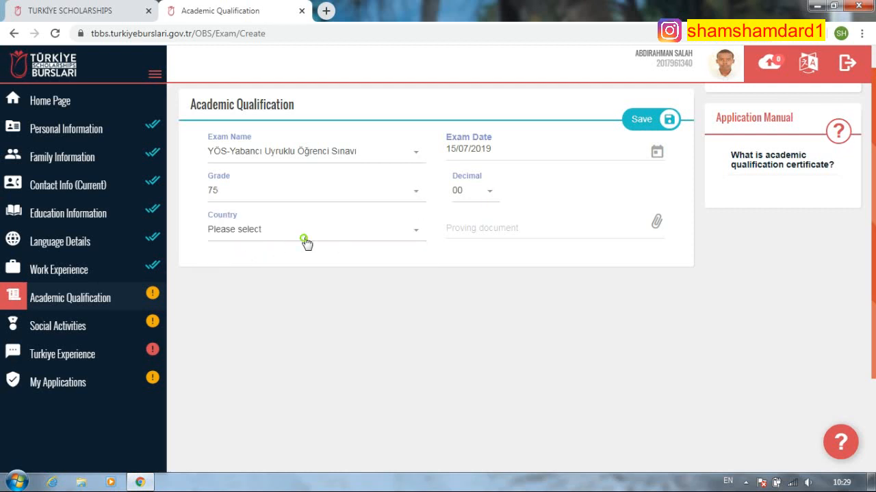
left_click(304, 241)
left_click(488, 198)
left_click(483, 349)
- Choose Somalia as the country, attach yos exam.pdf, and save the exam
left_click(385, 230)
type("som")
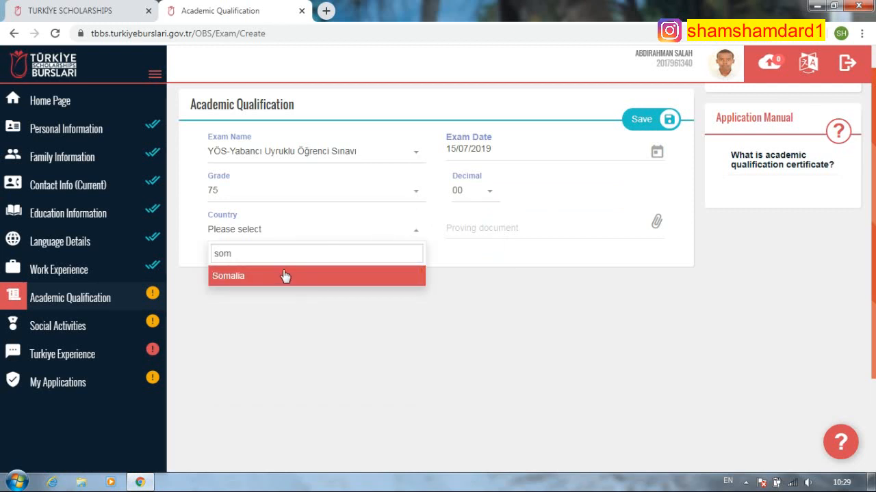
left_click(283, 276)
left_click(512, 236)
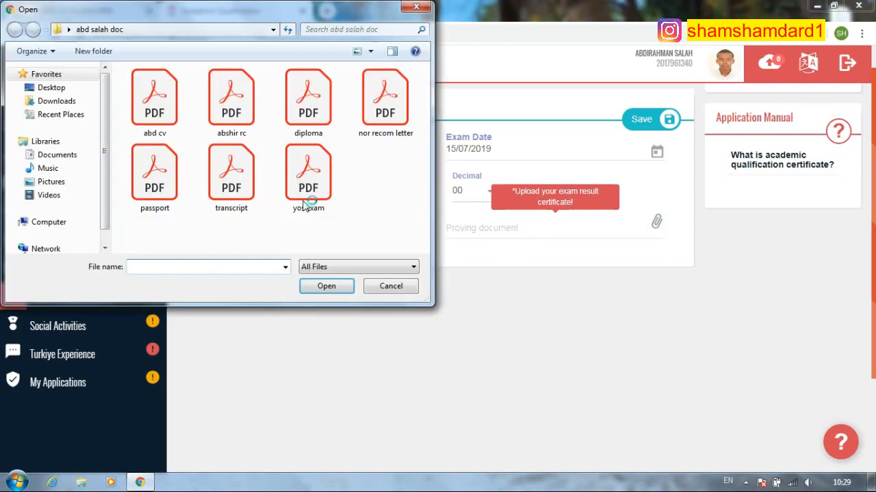
left_click(308, 174)
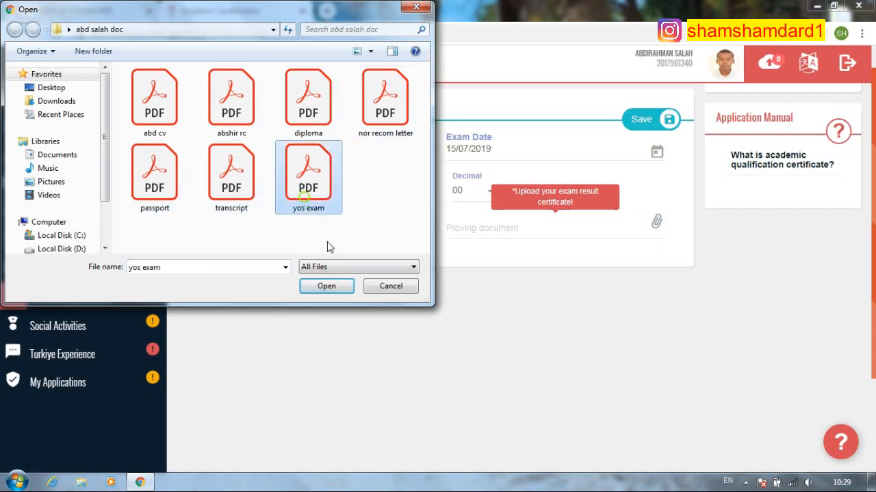
left_click(328, 286)
left_click(641, 119)
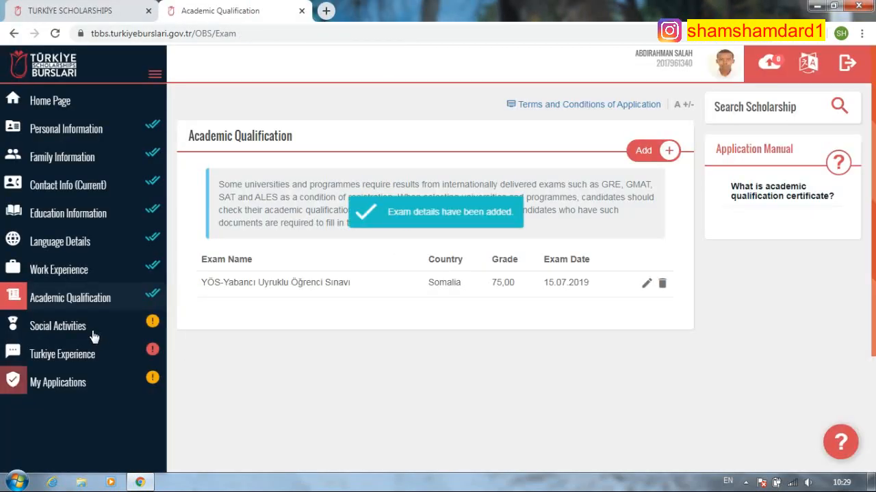
- Go to Social Activities and look at the Add options, starting a certificate entry
left_click(94, 334)
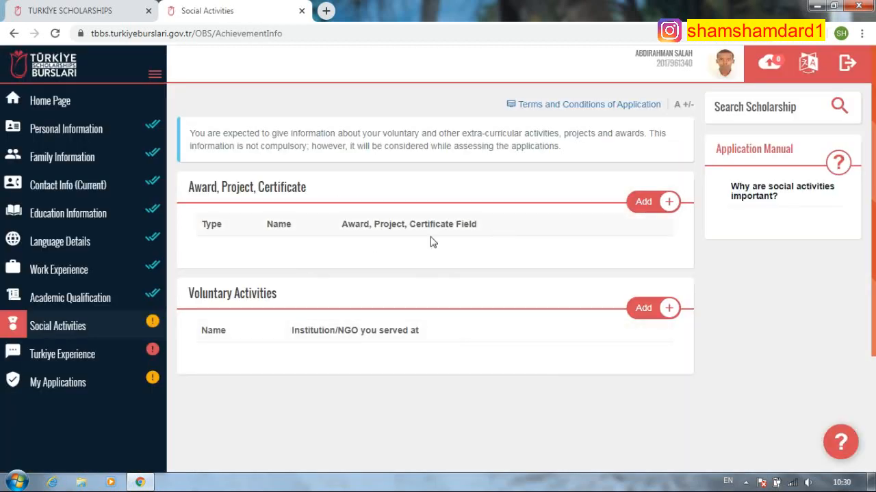
left_click(644, 203)
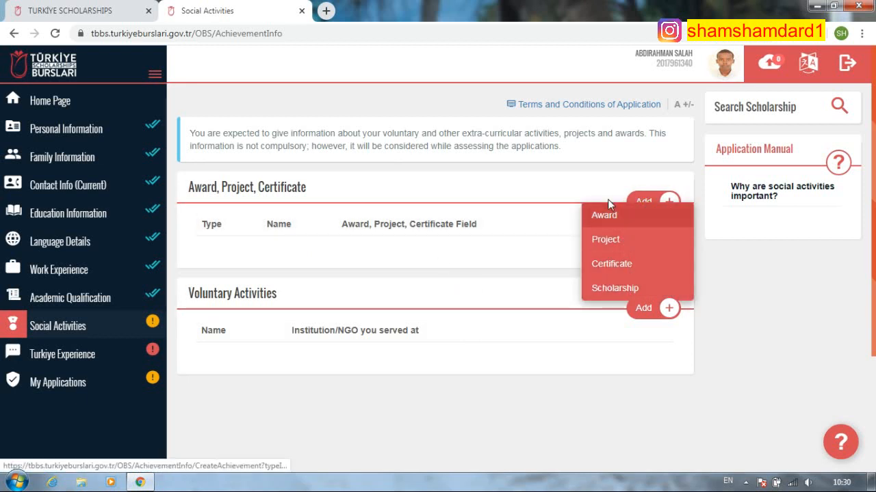
left_click(472, 424)
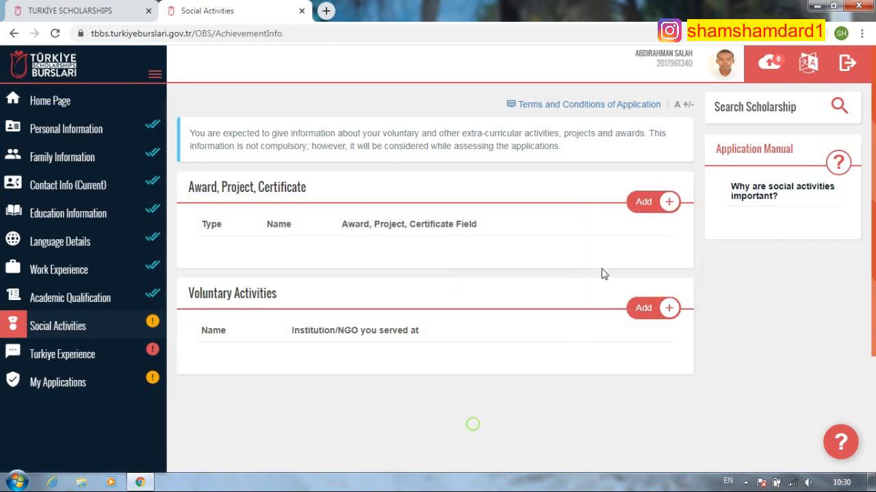
left_click(660, 208)
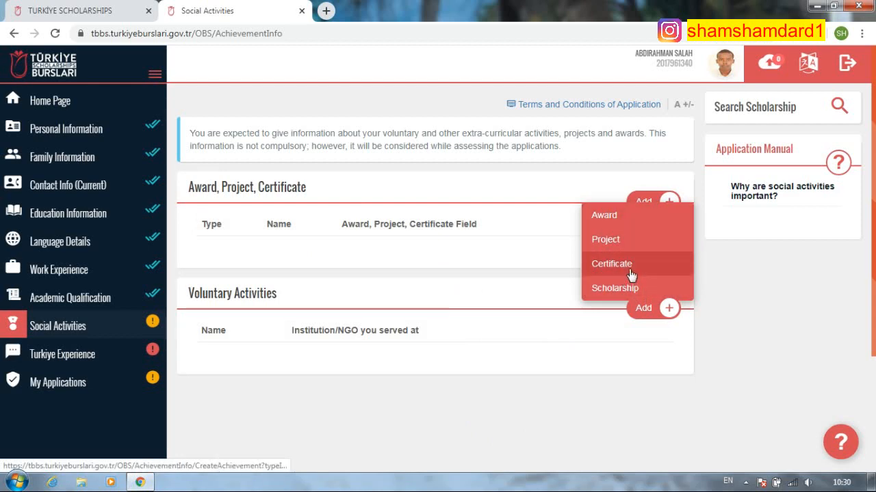
left_click(633, 271)
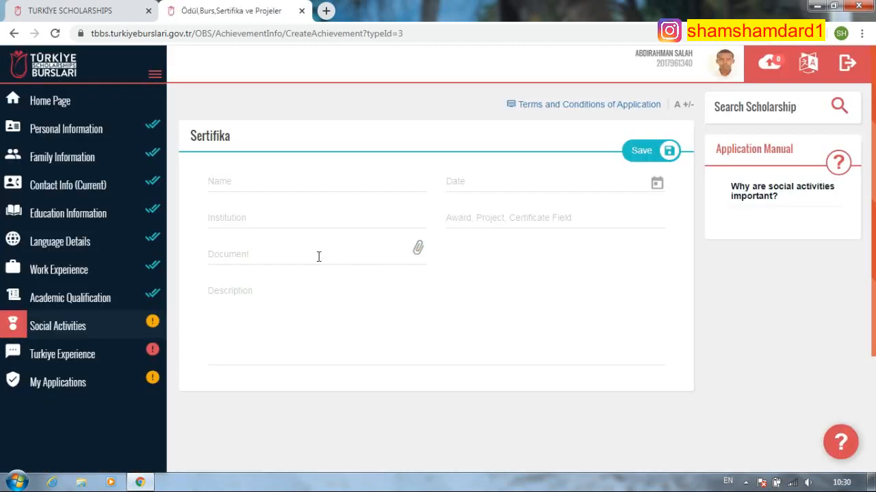
- Return to Social Activities, try a project entry, then start a Voluntary Activities entry
left_click(117, 323)
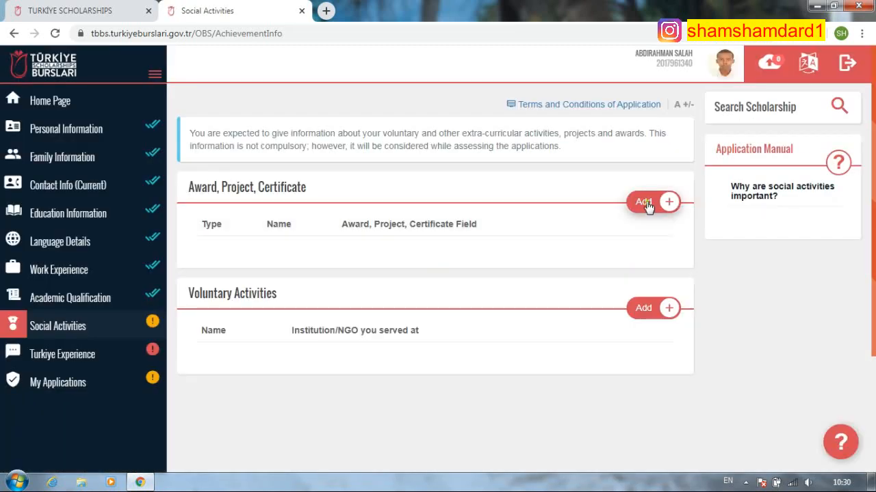
left_click(645, 204)
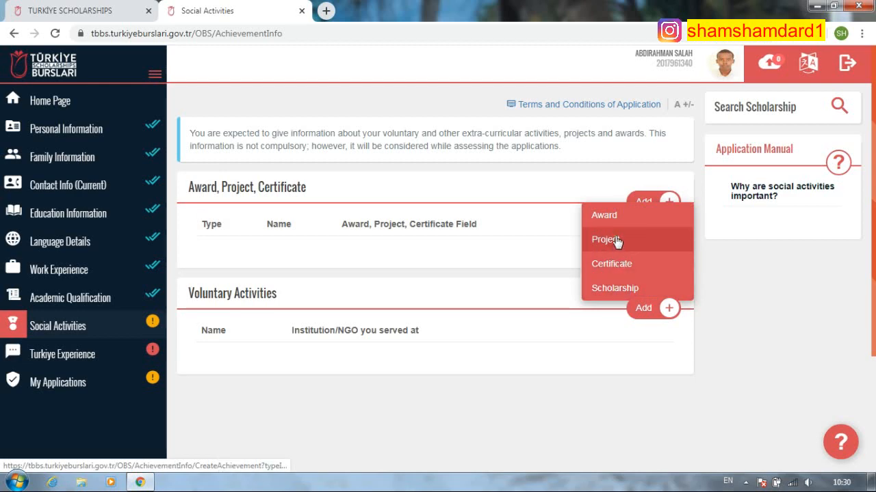
left_click(606, 240)
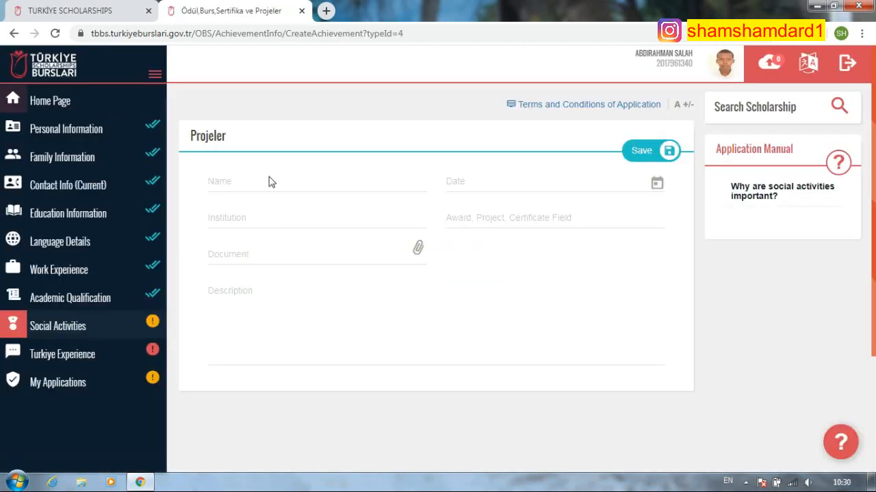
left_click(96, 334)
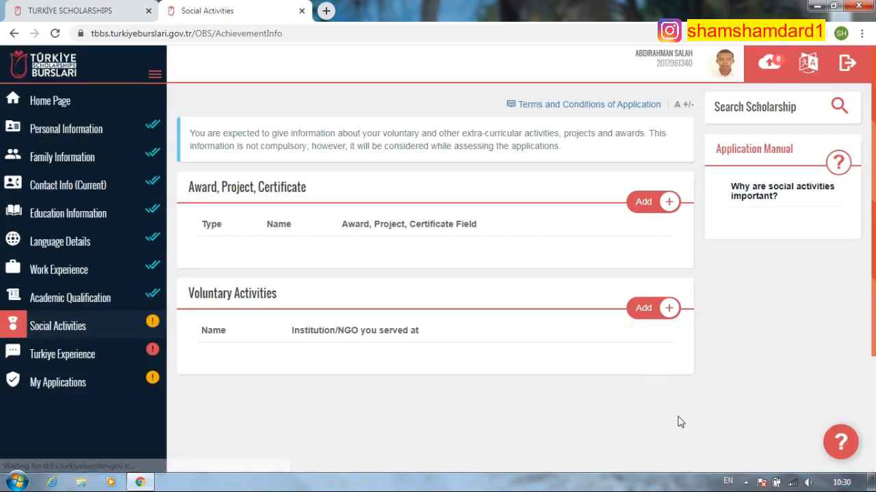
left_click(643, 308)
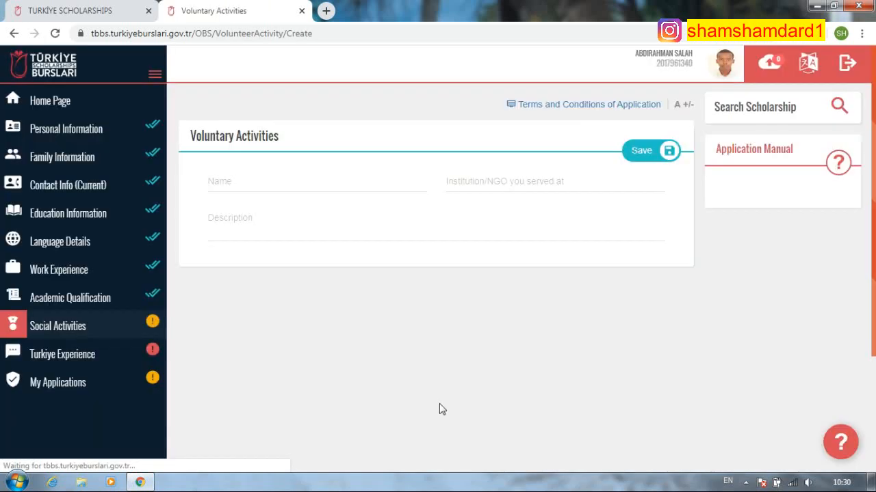
- Name the activity 'help somalian' with UNHCR as the institution/NGO
left_click(346, 183)
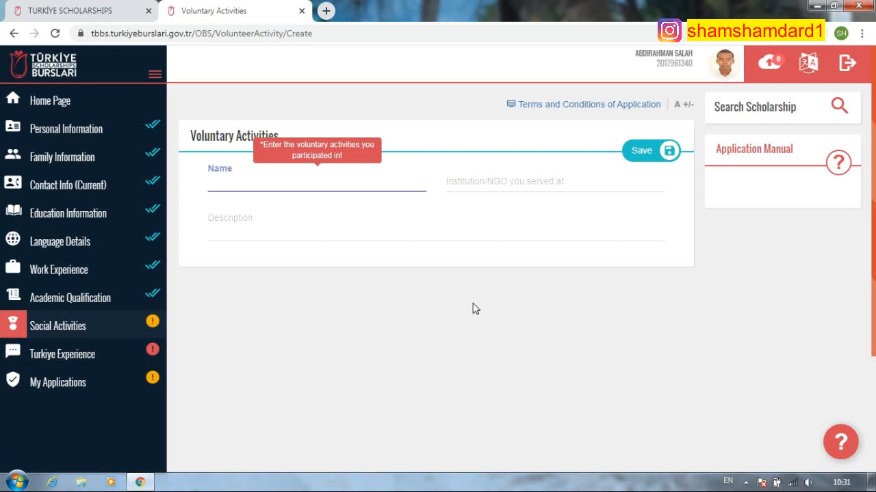
type("help somalian")
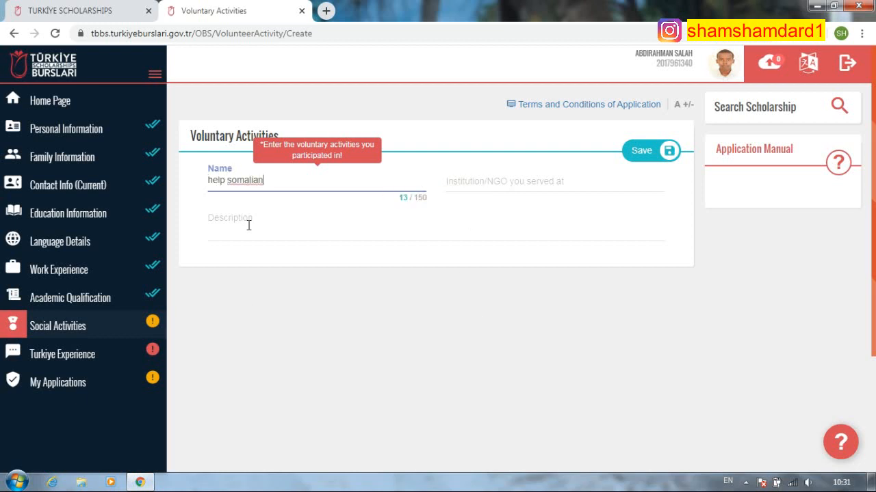
left_click(514, 179)
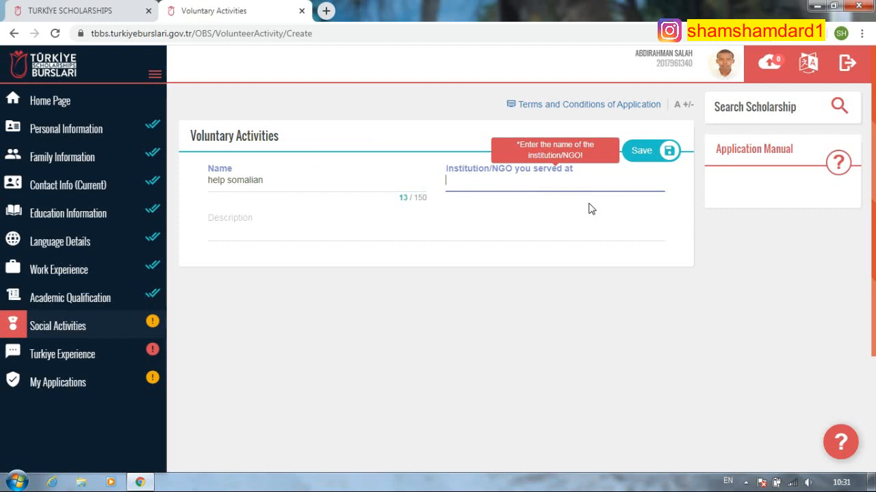
type("unhcr")
key("BackSpace")
key("BackSpace")
key("BackSpace")
key("BackSpace")
key("BackSpace")
type("UNHCR")
- Describe helping poor people with food and water pump systems, then save the activity
left_click(308, 221)
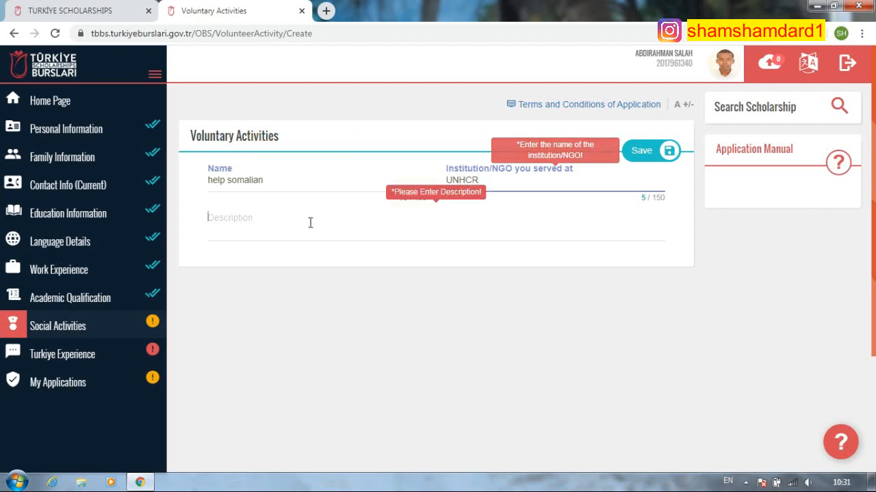
type("WE")
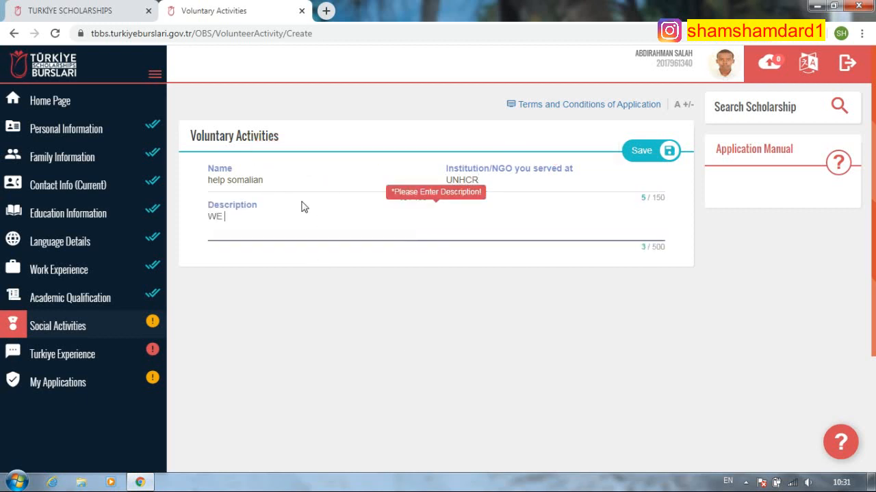
key("BackSpace")
key("BackSpace")
type("we")
type(" were th")
type("lping the poor")
type(" people lin")
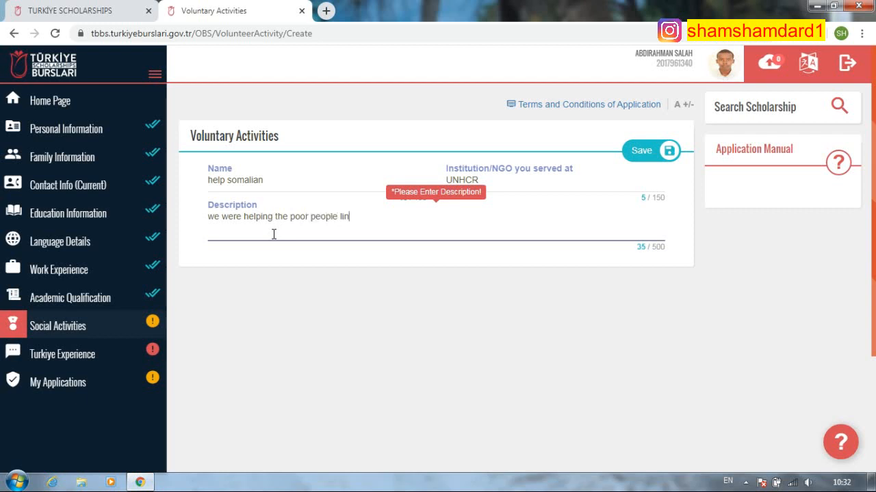
key("BackSpace")
type("ke foods, water pumps sy")
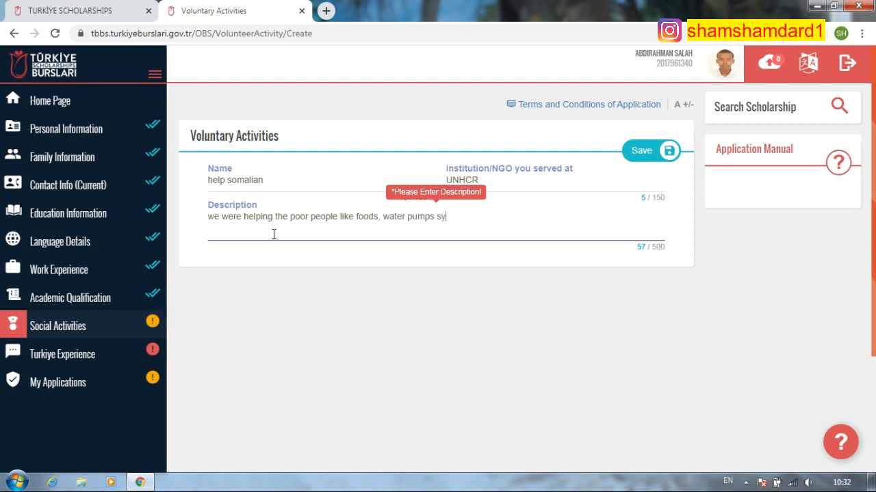
type("stems and most in ")
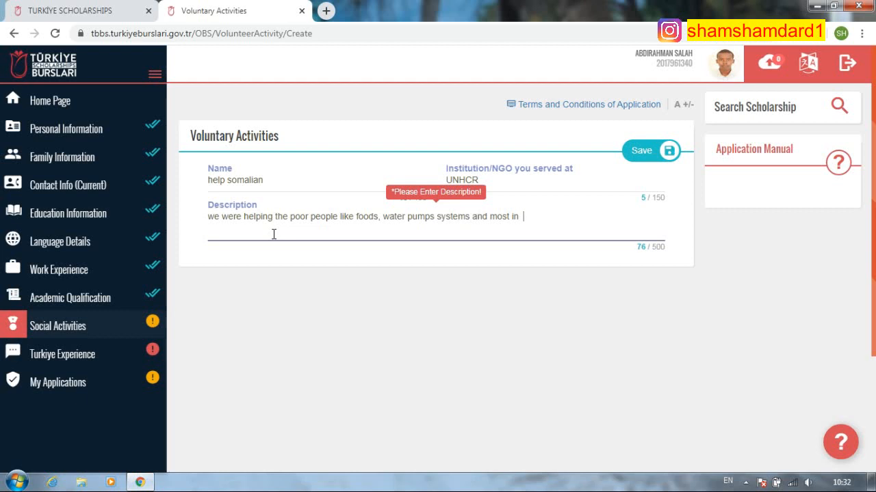
type("the month of ramda")
key("BackSpace")
key("BackSpace")
type("mdan")
left_click(640, 152)
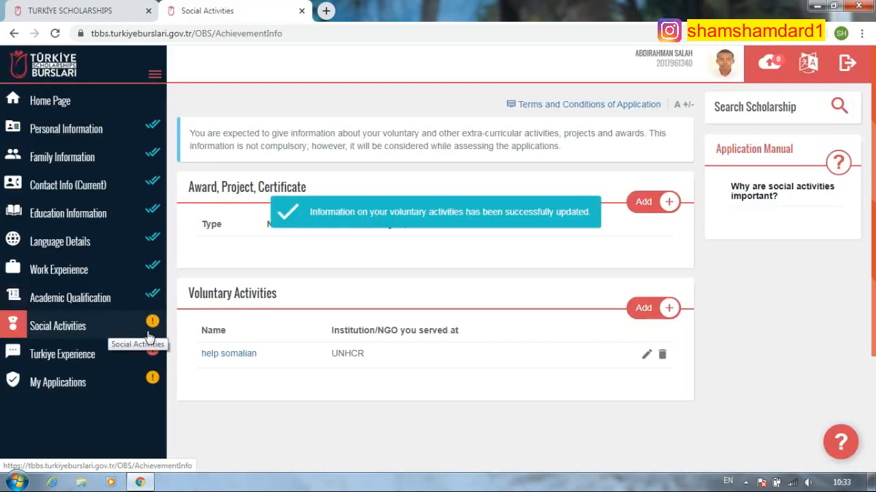
- Start a new certificate entry named YOS with an 'international' institution name
left_click(643, 203)
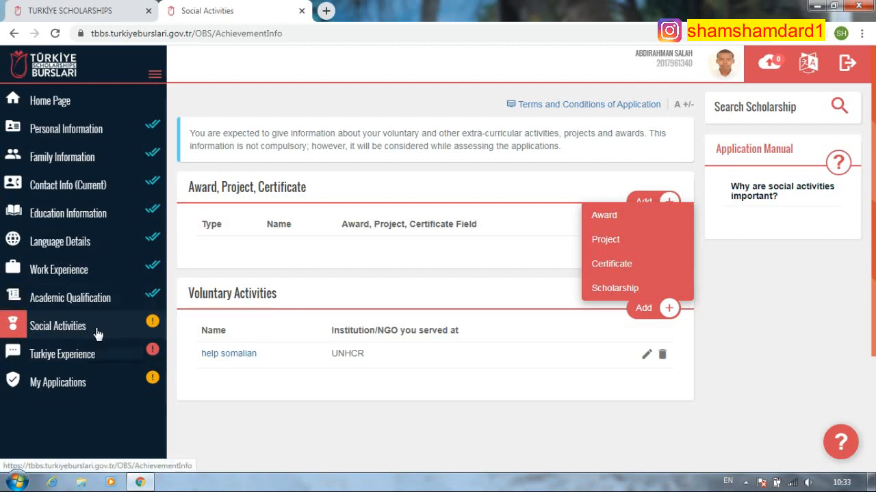
left_click(611, 267)
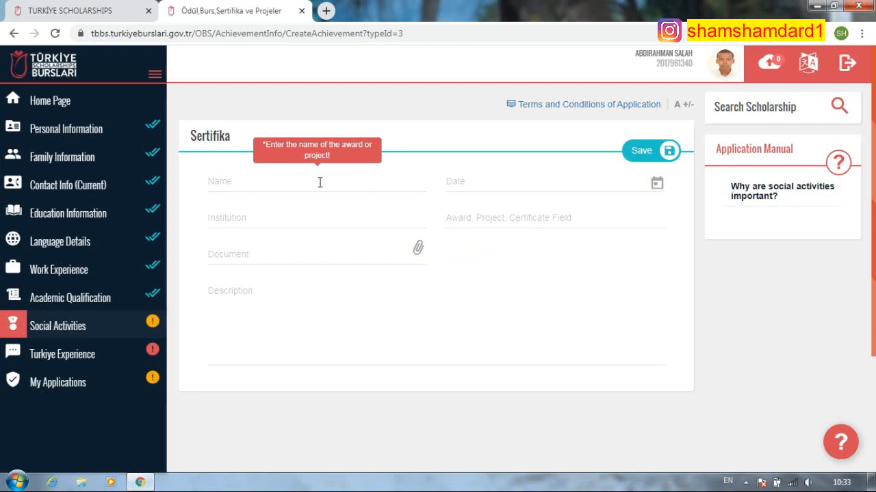
left_click(320, 182)
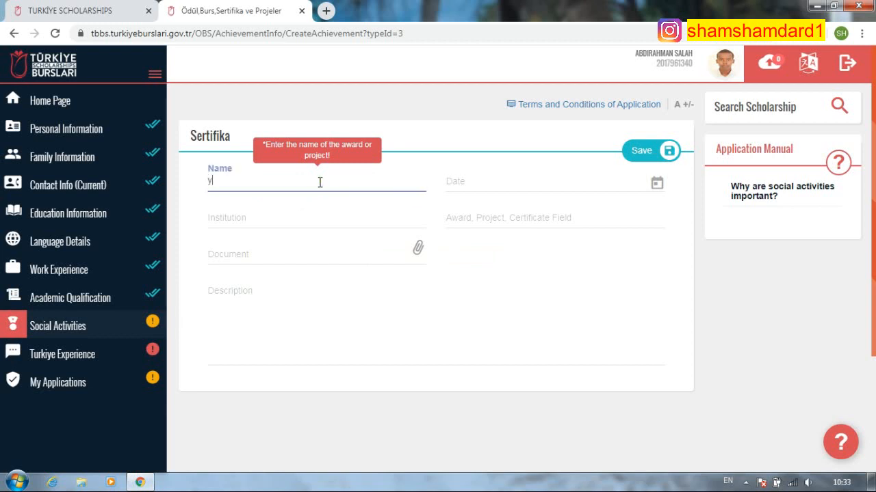
type("yos")
left_click(301, 219)
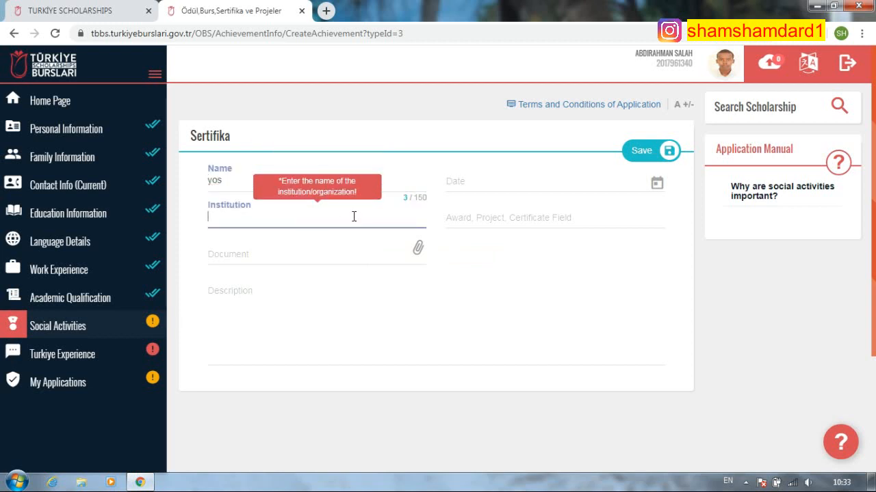
left_click(237, 180)
key("BackSpace")
key("BackSpace")
key("BackSpace")
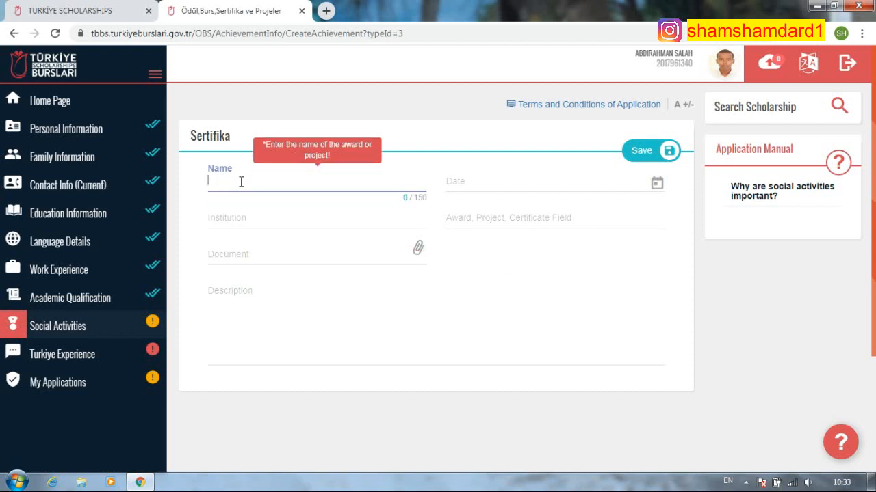
type("Yo")
left_click(276, 215)
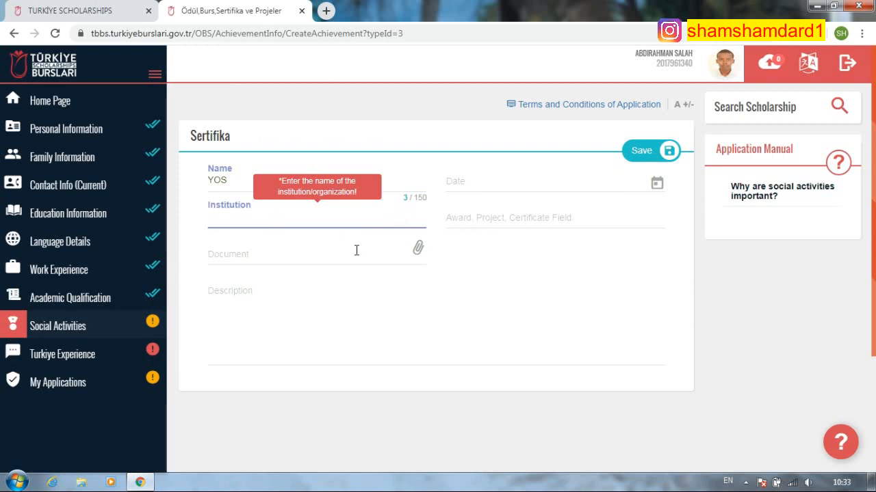
type("intrn")
type("er")
type("nstionl")
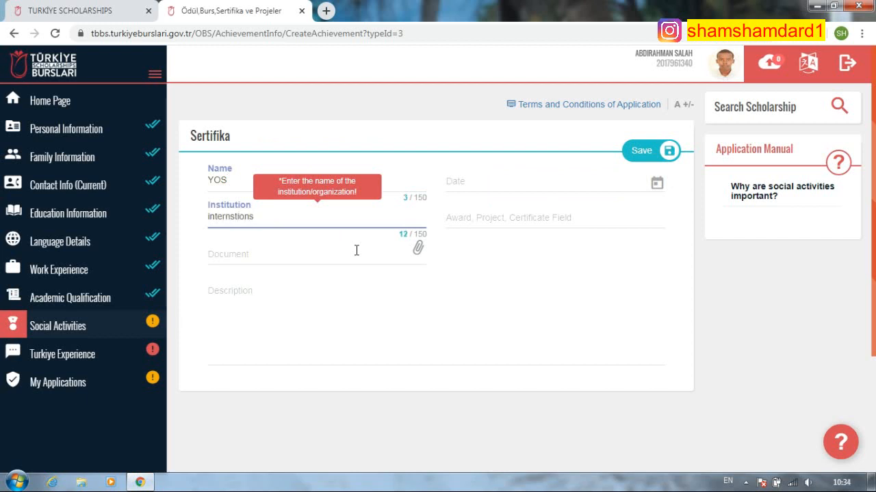
key("BackSpace")
type("stional")
- Enter field 'mathamethic', attach yos exam.pdf, and describe getting very healthy exam numbers
left_click(541, 217)
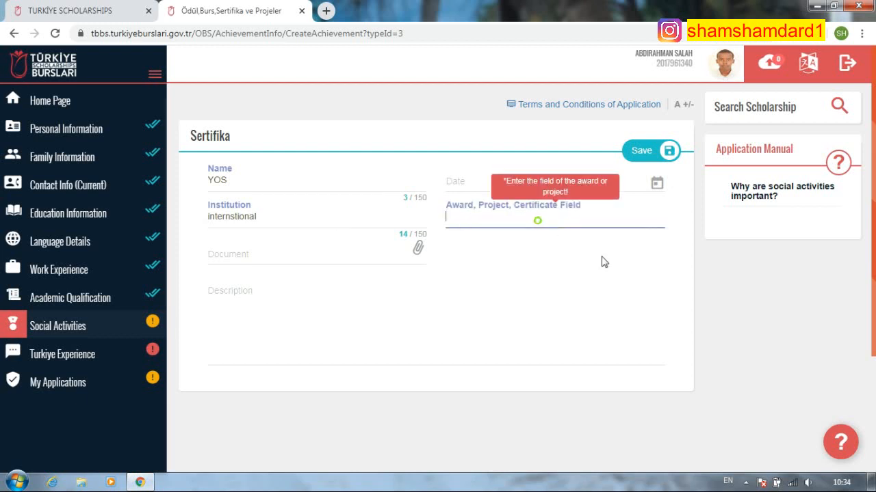
type("mathamethic")
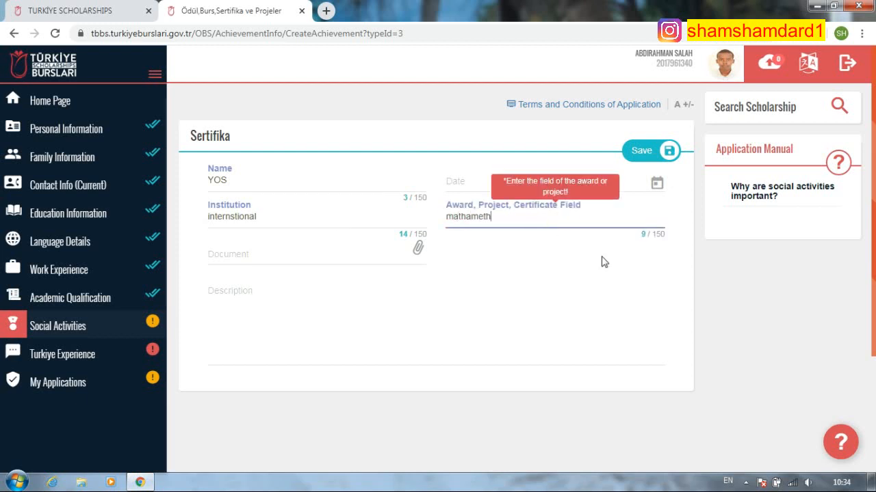
left_click(298, 265)
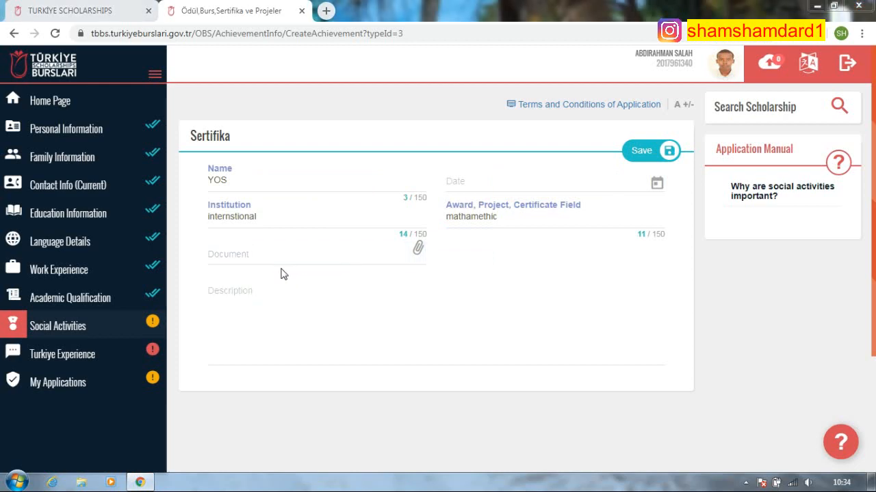
left_click(310, 174)
left_click(326, 286)
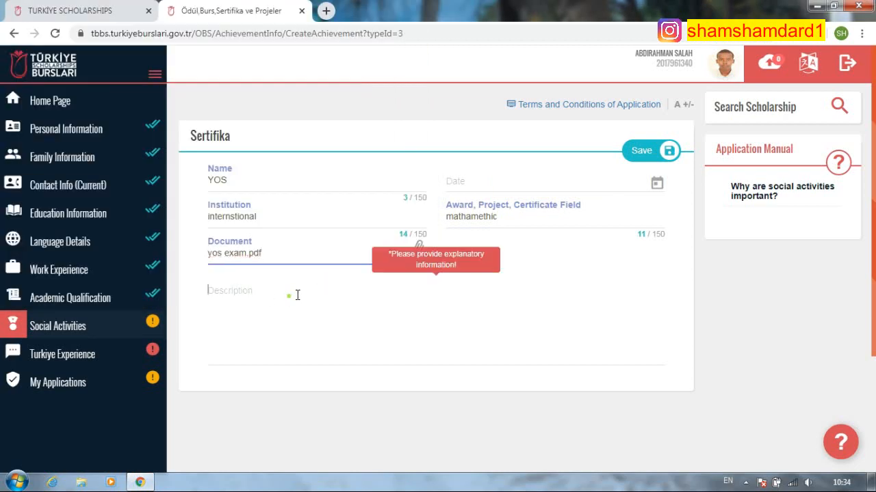
left_click(290, 297)
type("i achie")
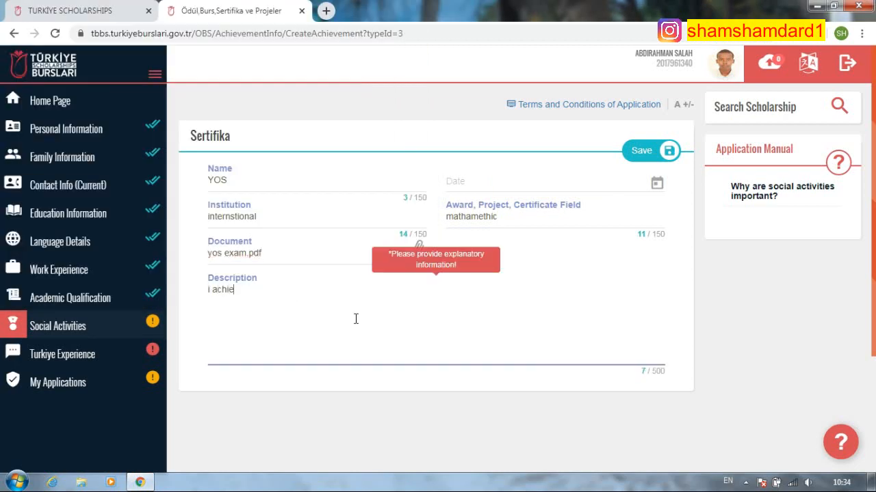
type("ve")
key("BackSpace")
key("BackSpace")
key("BackSpace")
key("BackSpace")
key("BackSpace")
key("BackSpace")
key("BackSpace")
key("BackSpace")
key("BackSpace")
key("BackSpace")
type("I try hard and after i get ")
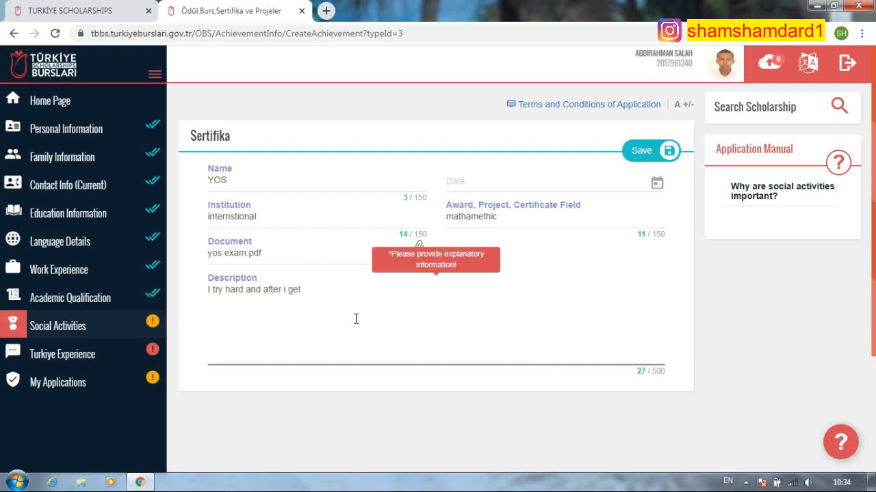
type("very healthy numbers in")
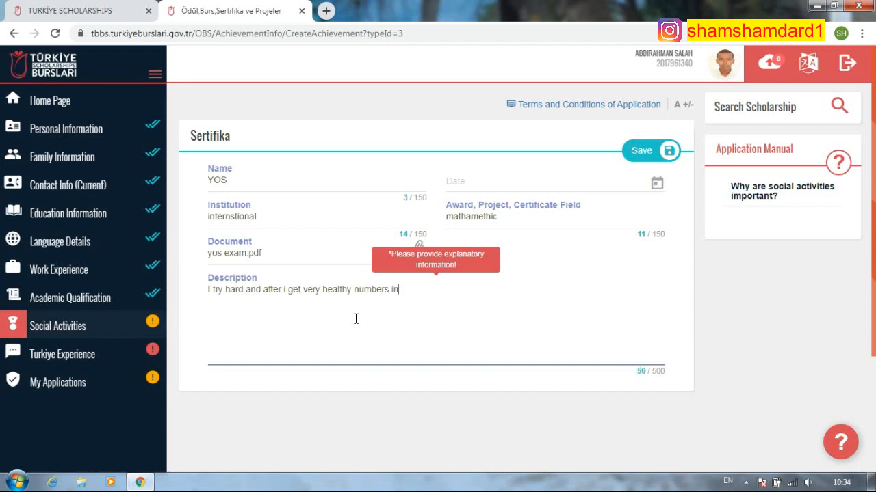
type(" exam")
- Extend the institution name to 'international education and health care'
left_click(357, 219)
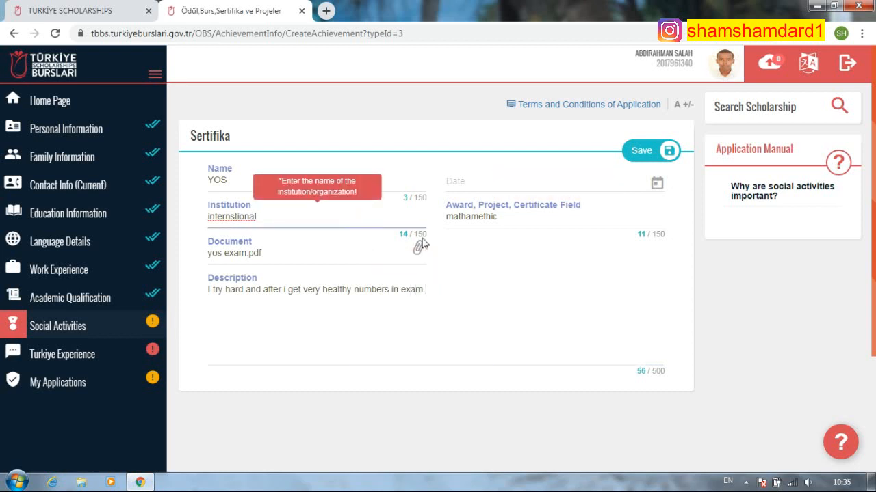
type("trade and health care")
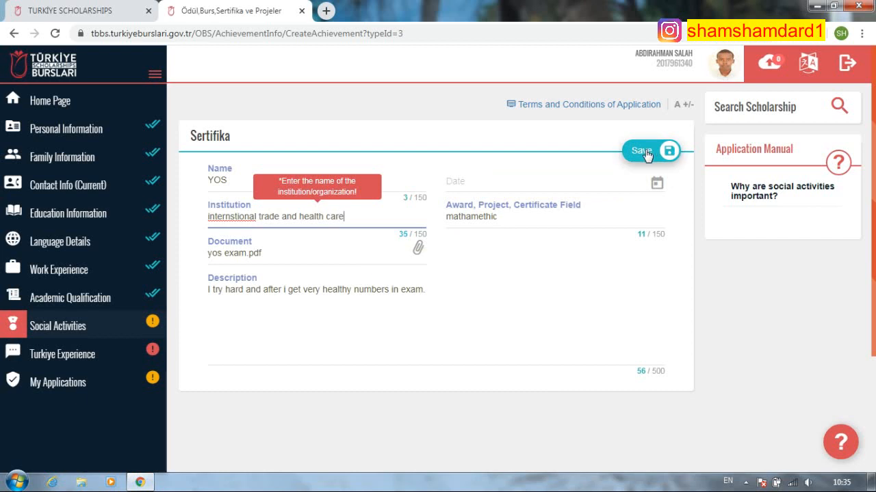
double_click(281, 216)
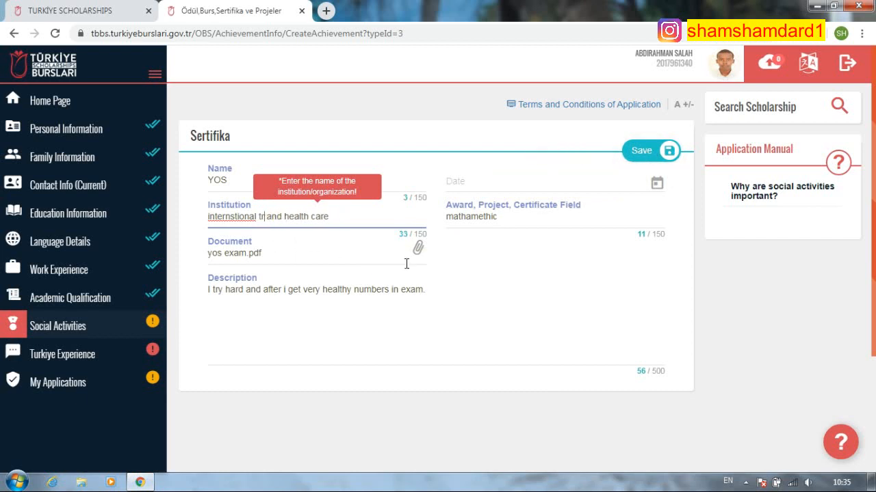
key("BackSpace")
type("ed")
type("ucation")
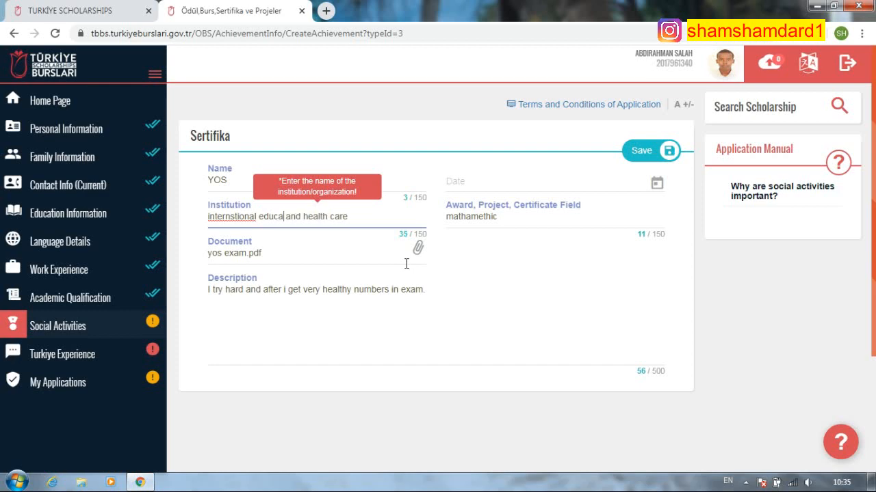
- Set the missing certificate date to 15/07/2019 and save the certificate
left_click(648, 154)
left_click(616, 216)
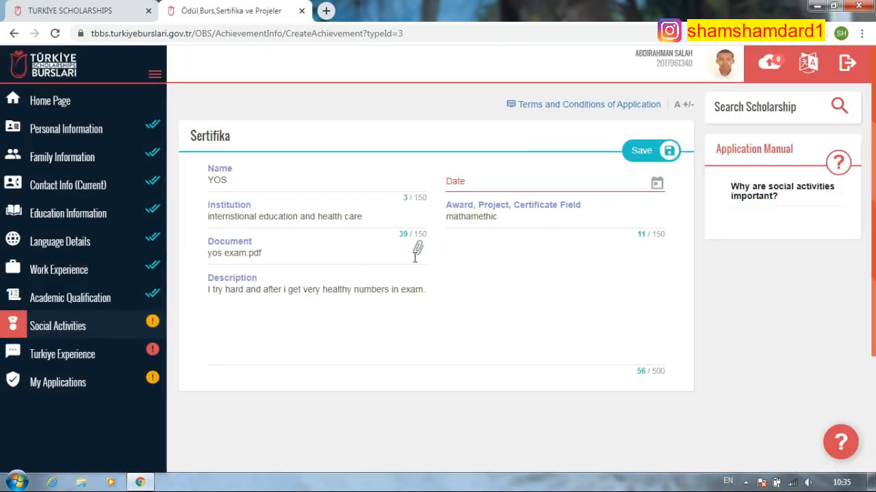
left_click(513, 181)
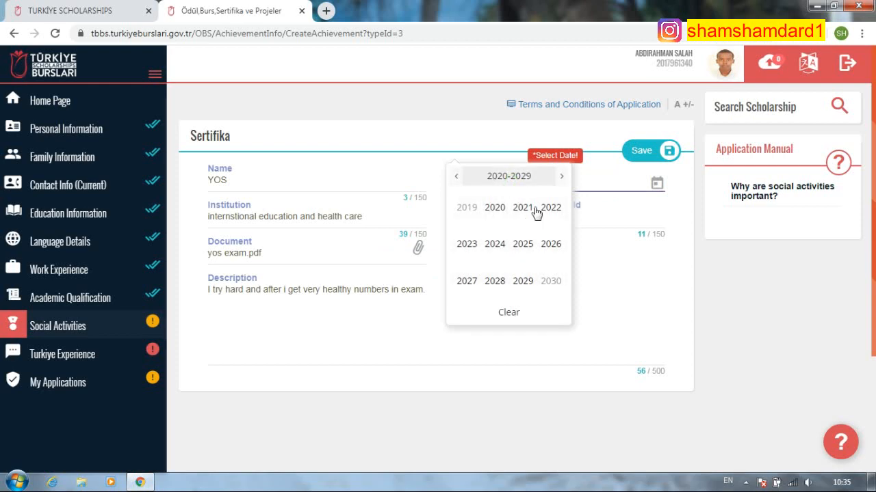
left_click(457, 175)
left_click(522, 280)
left_click(523, 247)
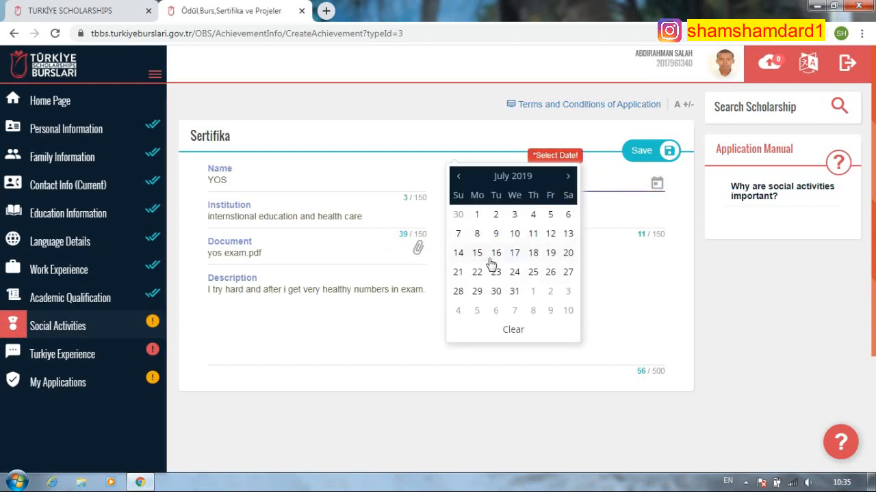
left_click(481, 254)
left_click(650, 153)
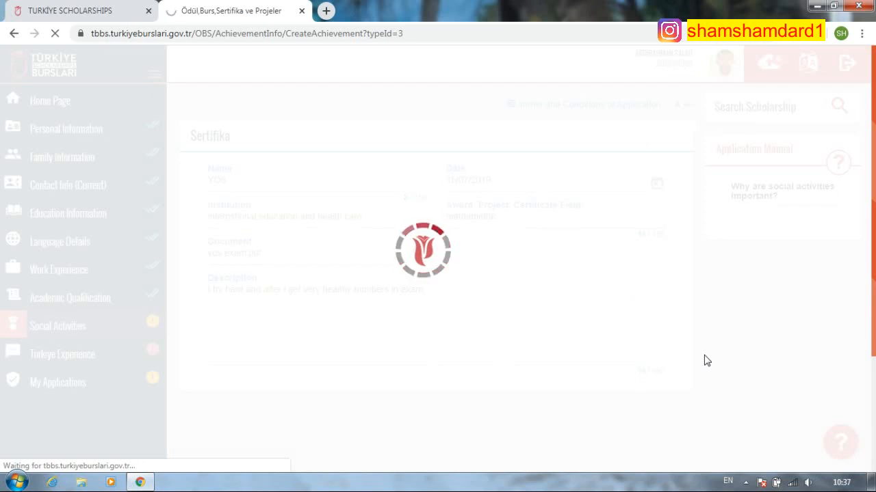
- Reload the stalled page, switch Wi-Fi to AndroidAP24A8, and reload again
right_click(252, 13)
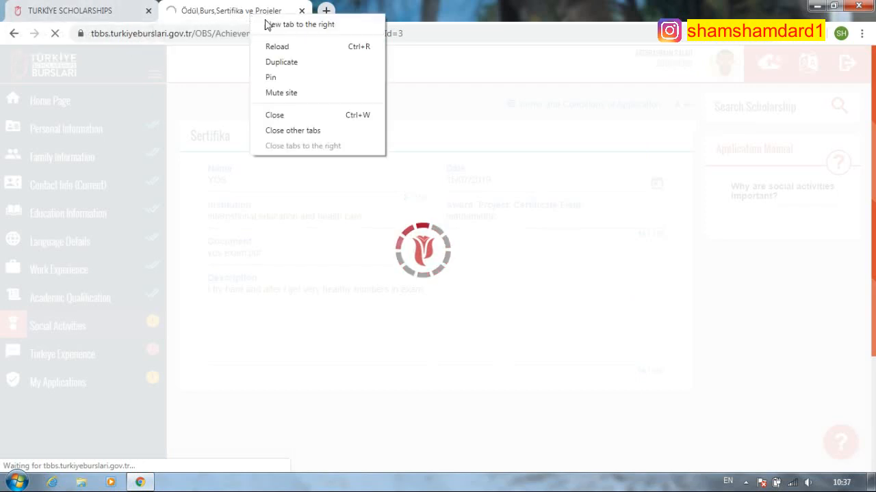
left_click(287, 49)
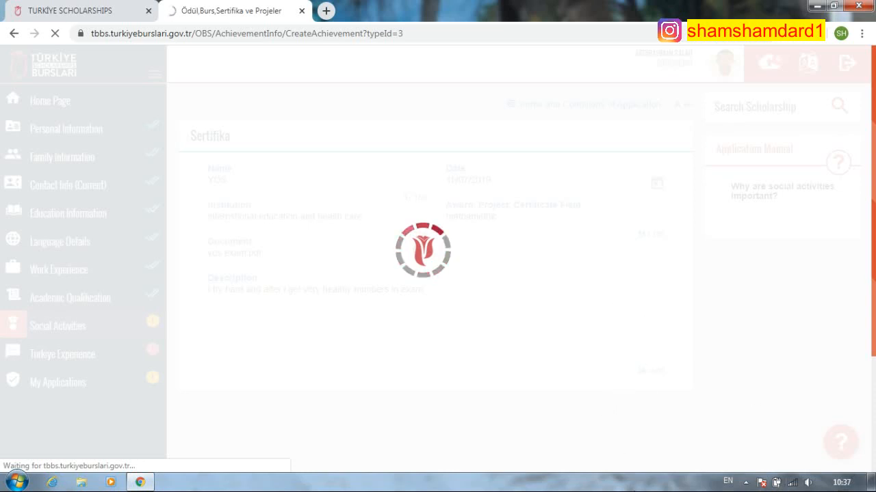
left_click(791, 483)
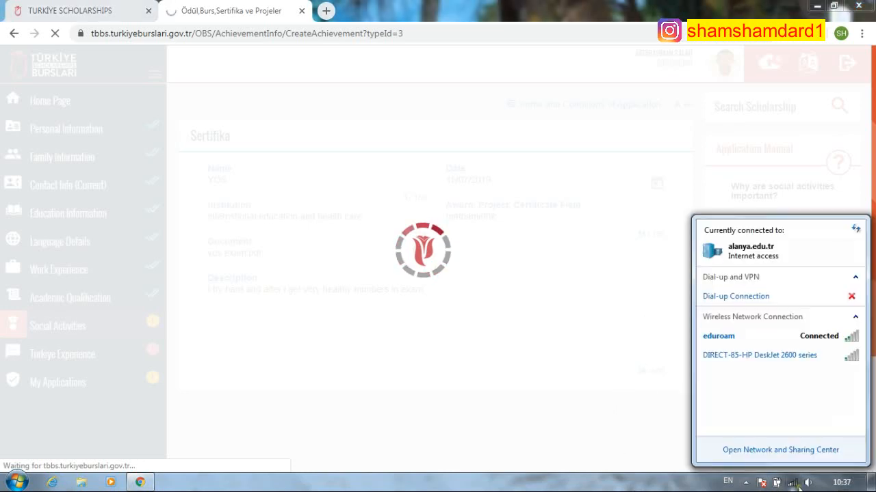
left_click(816, 335)
left_click(829, 356)
left_click(836, 372)
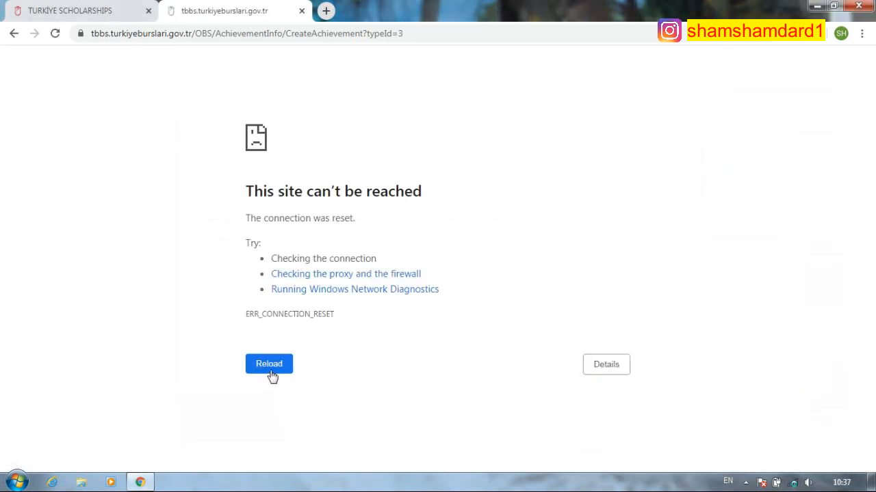
left_click(270, 365)
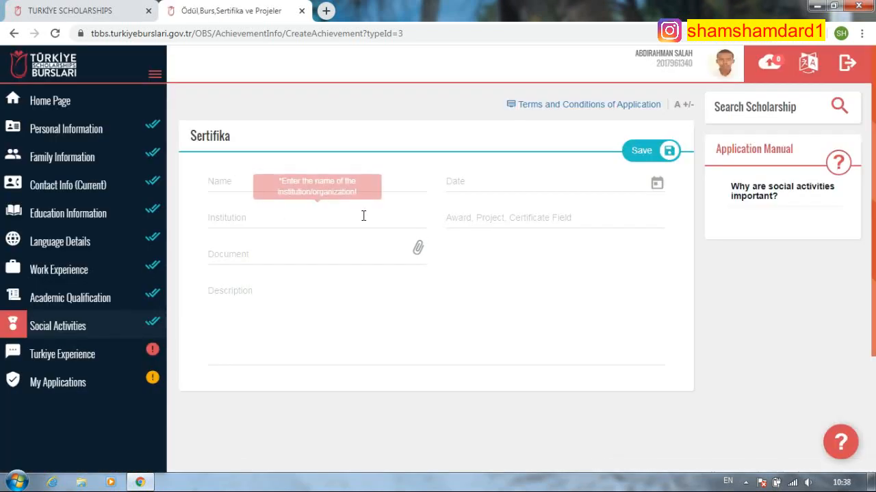
- Close the accidental open/save dialogs, name the certificate YOS, dated 15/07/2019
left_click(373, 179)
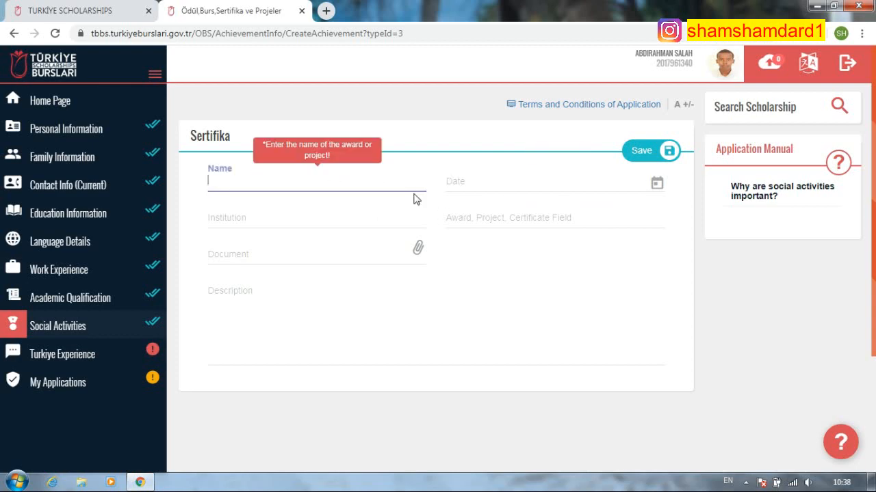
key("ctrl+o")
left_click(417, 7)
key("ctrl+s")
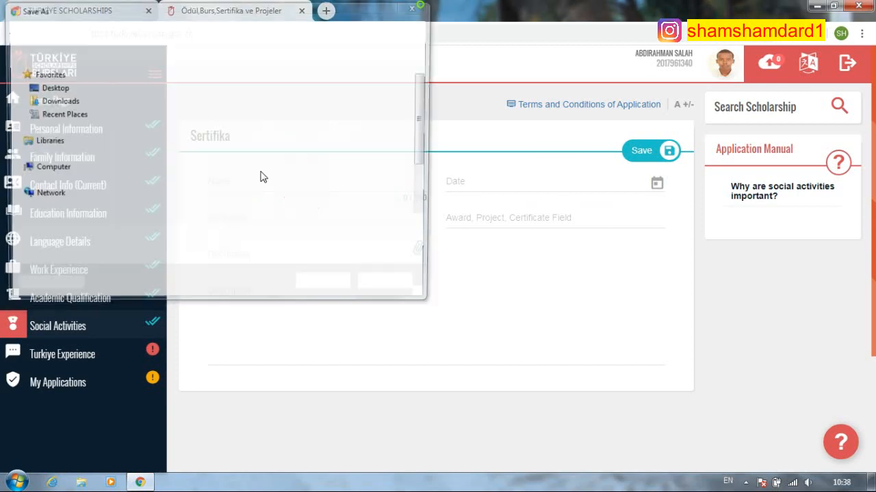
left_click(417, 7)
left_click(245, 183)
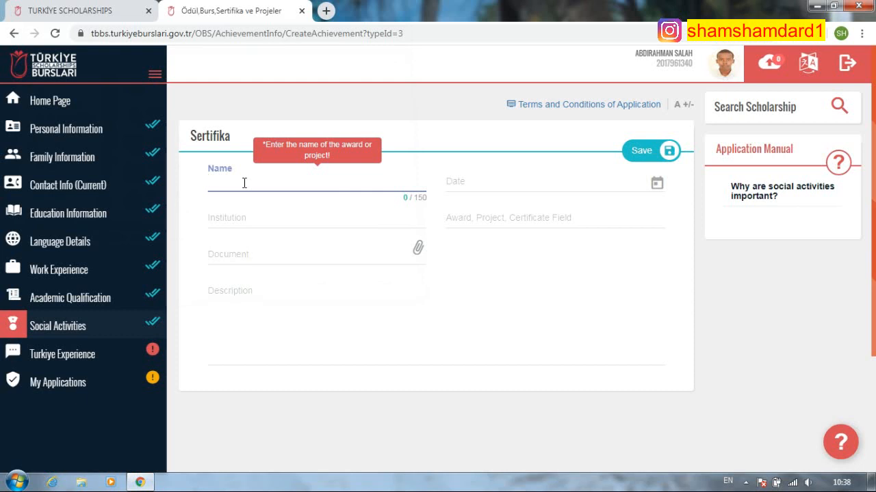
type("YOS")
left_click(483, 182)
left_click(458, 179)
left_click(522, 279)
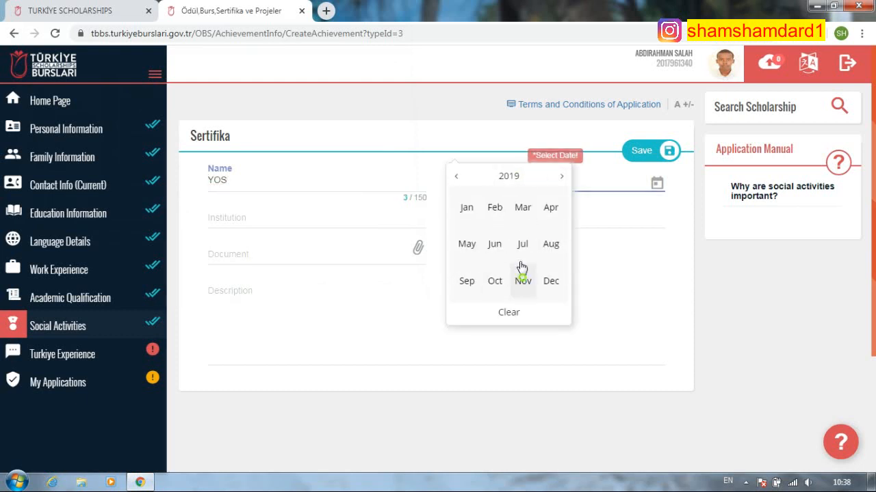
left_click(522, 245)
left_click(477, 252)
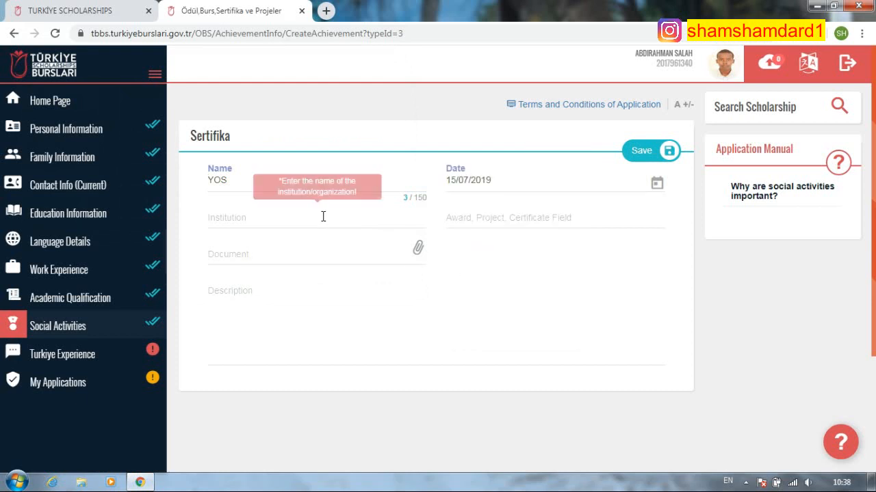
- Enter the international education and health care institution, field 'mathamethic', and attach yos exam.pdf
left_click(322, 217)
type("Ont")
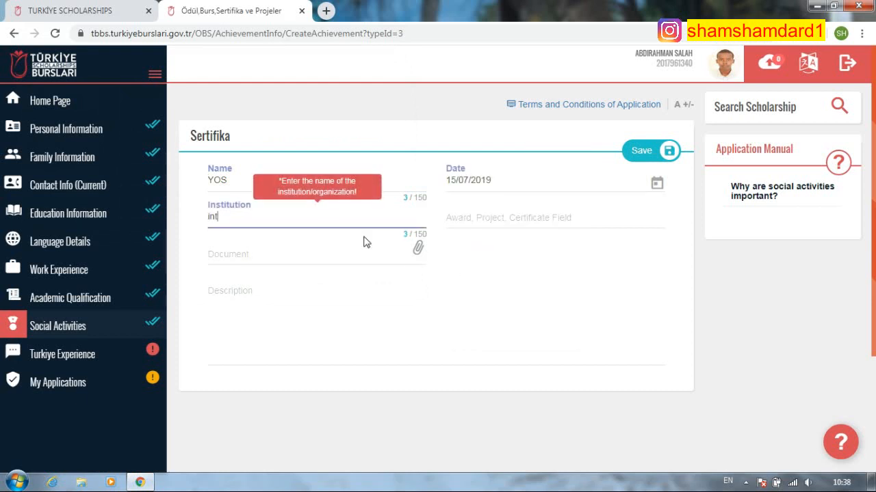
type("ernational  edu")
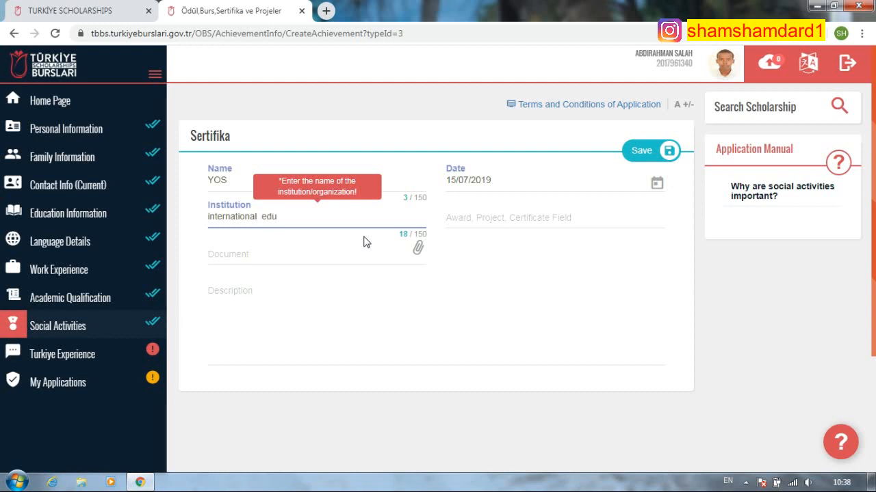
type("cation and health care se")
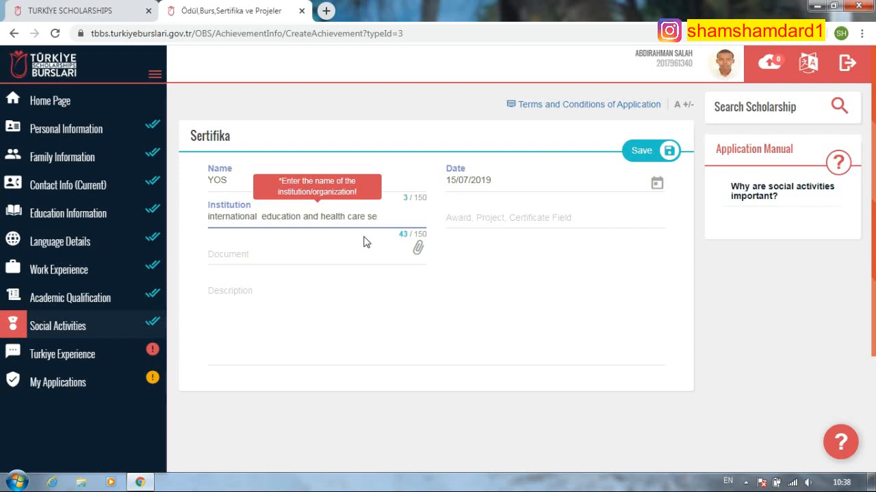
type("rvice")
left_click(492, 216)
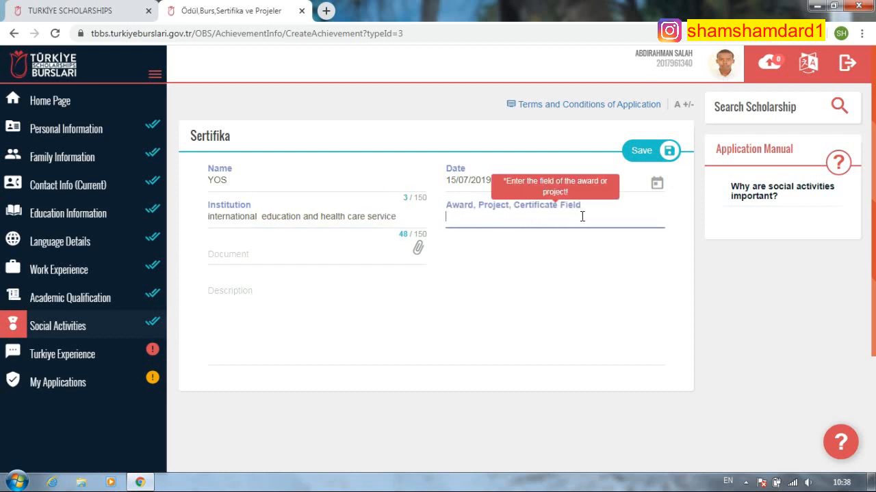
type("mathamethic")
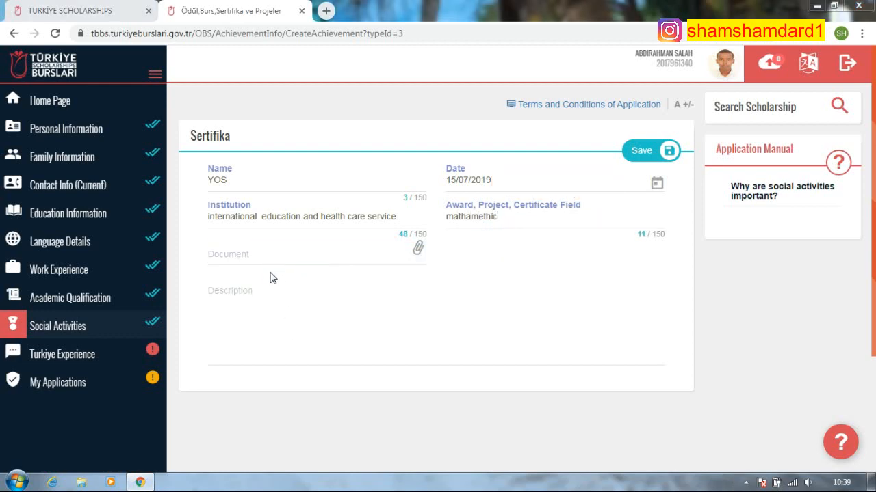
left_click(307, 172)
left_click(333, 288)
- Write the description 'I try hard and then i get very healthy numbe…'
left_click(264, 291)
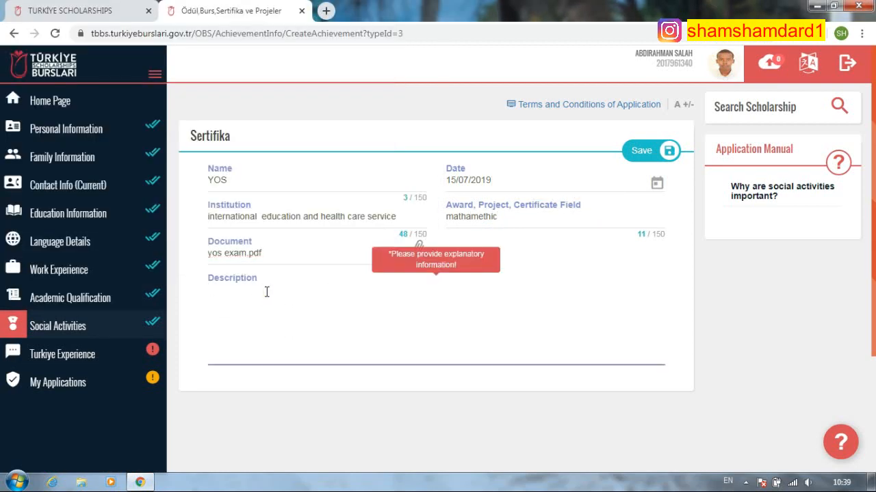
type("i")
key("BackSpace")
key("BackSpace")
key("BackSpace")
key("BackSpace")
key("BackSpace")
key("BackSpace")
key("BackSpace")
key("BackSpace")
key("BackSpace")
key("BackSpace")
type("I try hard and then i")
type("et")
left_click(266, 292)
type("very g")
key("BackSpace")
key("BackSpace")
key("BackSpace")
key("BackSpace")
key("BackSpace")
key("BackSpace")
left_click(313, 297)
type("very")
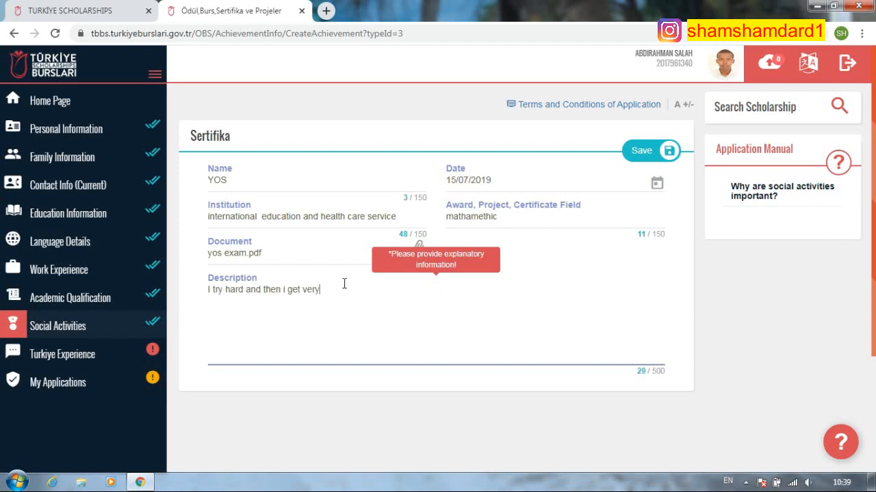
type(" heal thy number in exam.")
- Save the certificate, delete the duplicate YOS row, and go to Turkiye Experience
left_click(651, 153)
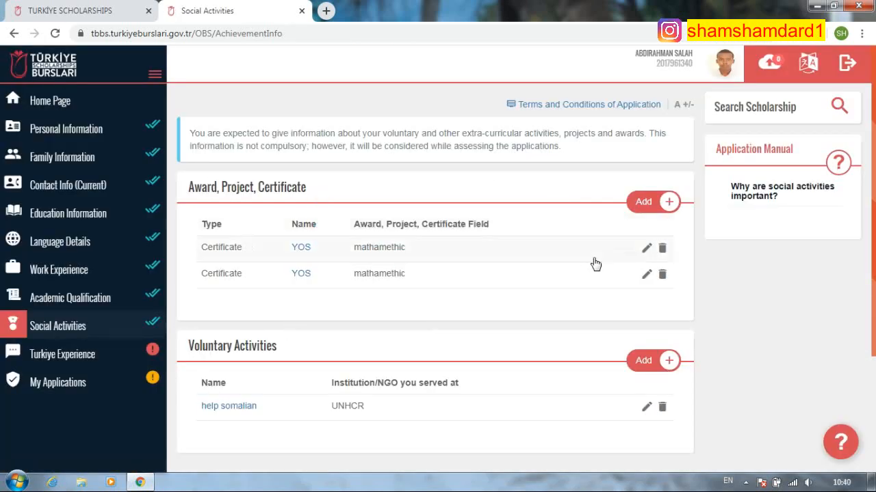
left_click(662, 275)
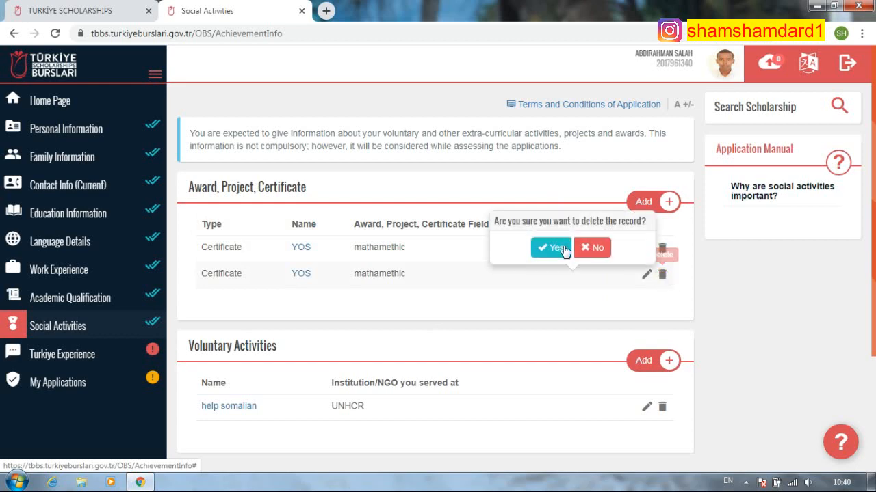
left_click(555, 253)
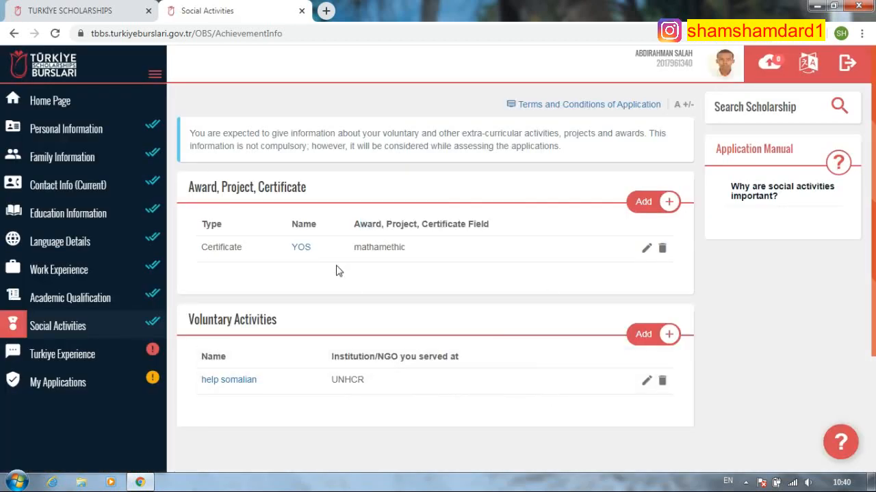
left_click(21, 352)
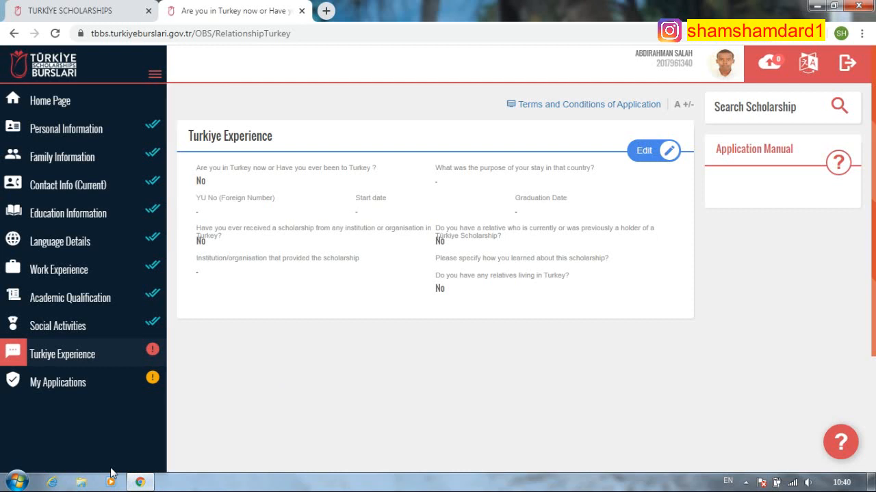
- Reconnect to the eduroam Wi-Fi network and reload the Turkiye Experience page
left_click(792, 483)
left_click(819, 356)
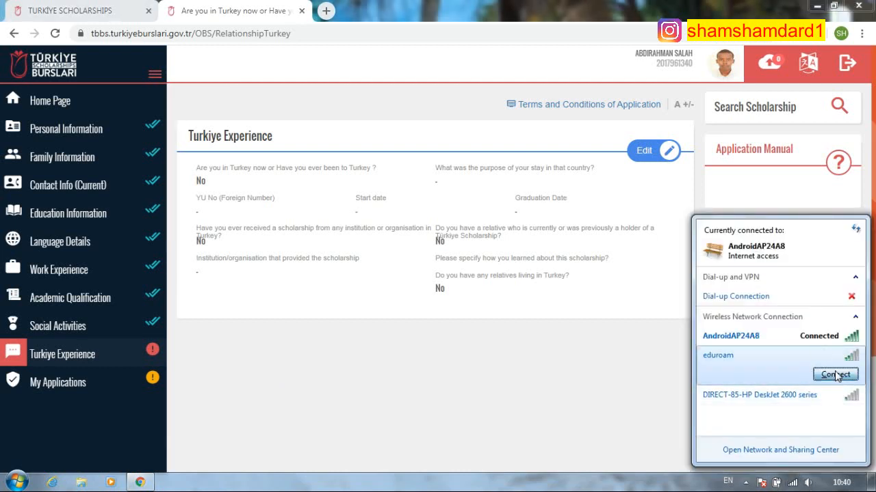
left_click(836, 376)
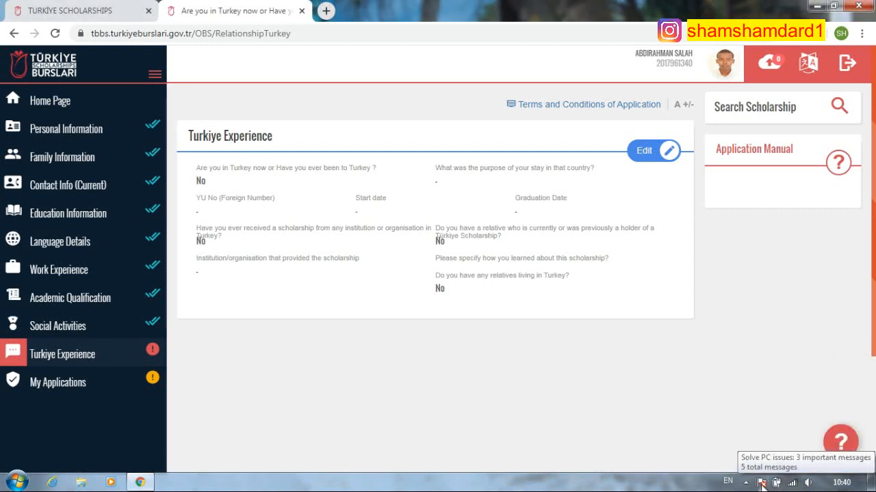
right_click(229, 11)
left_click(253, 39)
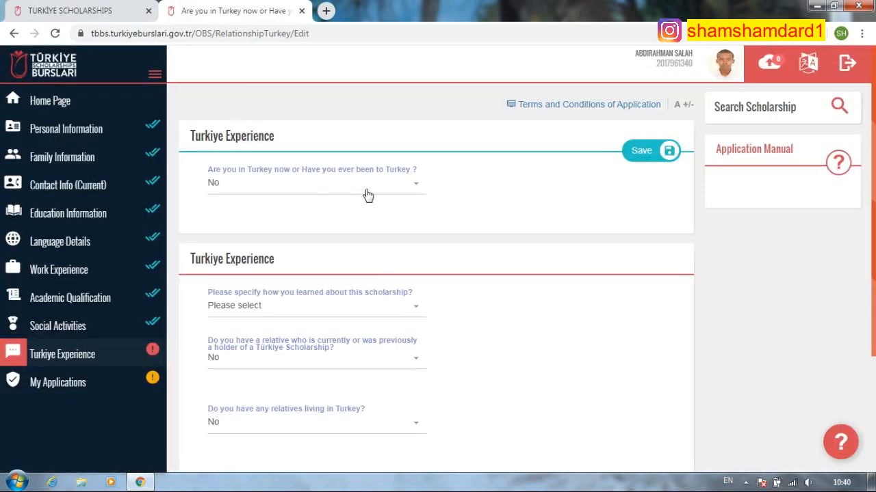
- Answer Yes to having been to Turkey, for Education, and enter the foreign national number
left_click(368, 195)
left_click(290, 248)
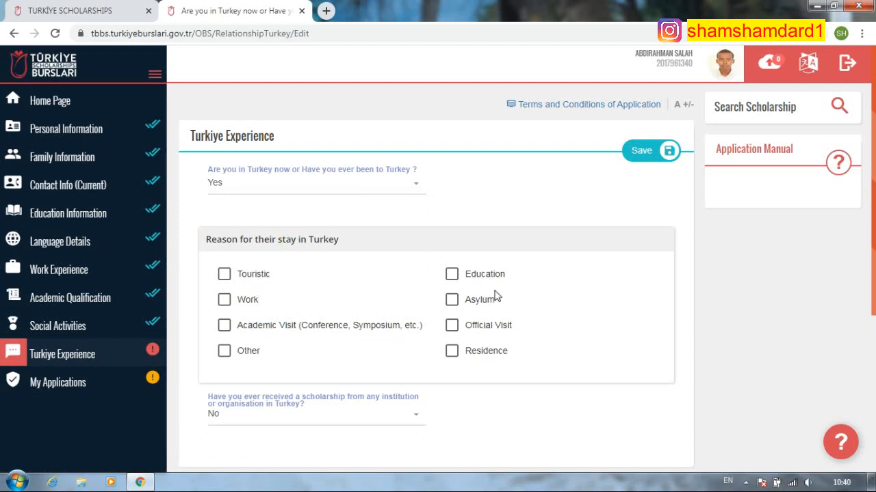
left_click(453, 273)
scroll(428, 322, "down", 2)
left_click(262, 350)
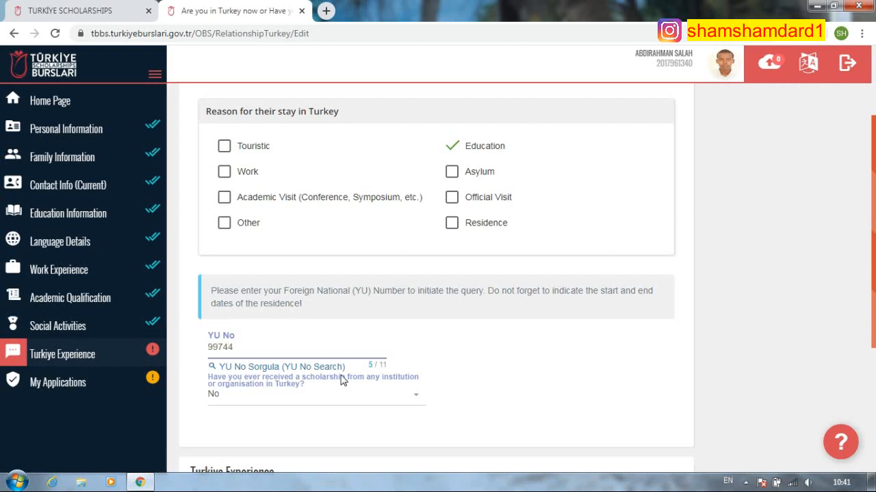
- Select Social Media as how you learned about the scholarship
scroll(287, 406, "down", 2)
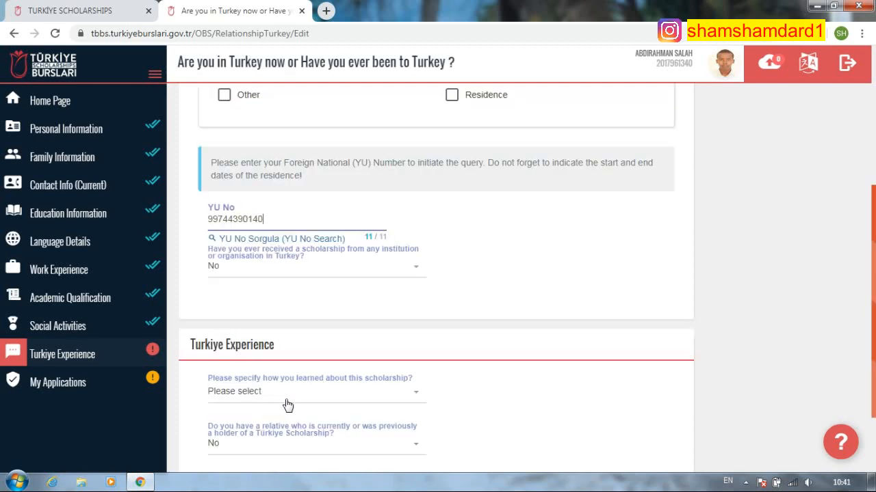
scroll(400, 330, "up", 4)
scroll(401, 327, "down", 4)
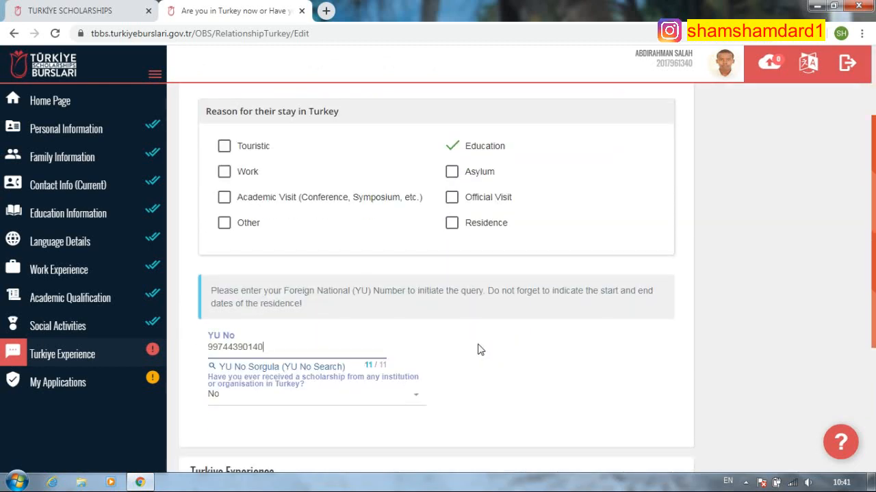
scroll(369, 308, "down", 2)
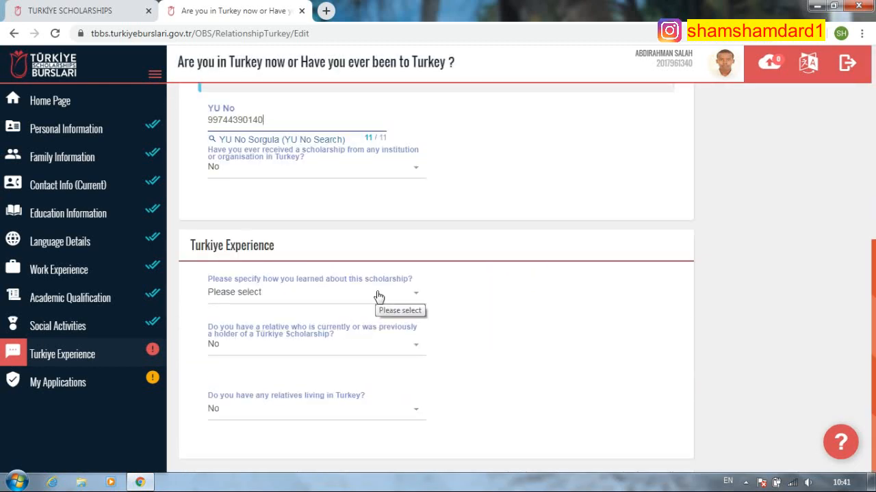
left_click(379, 295)
scroll(336, 354, "down", 1)
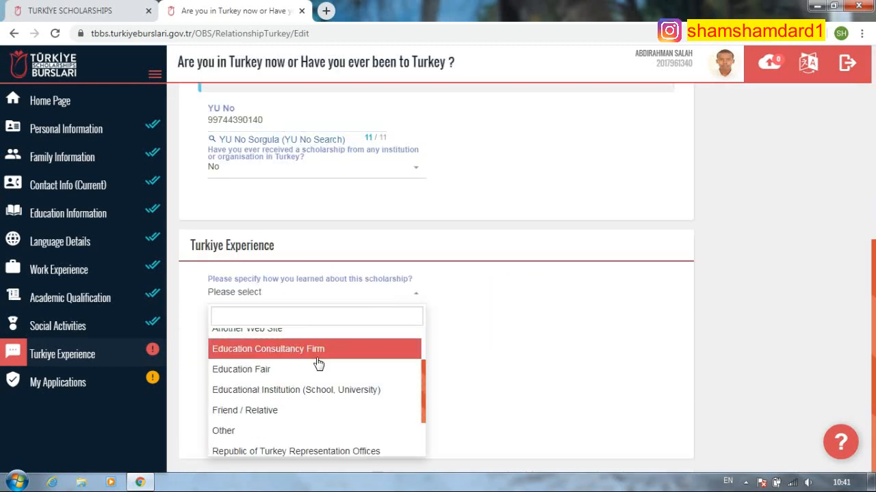
scroll(319, 363, "down", 1)
scroll(279, 414, "up", 1)
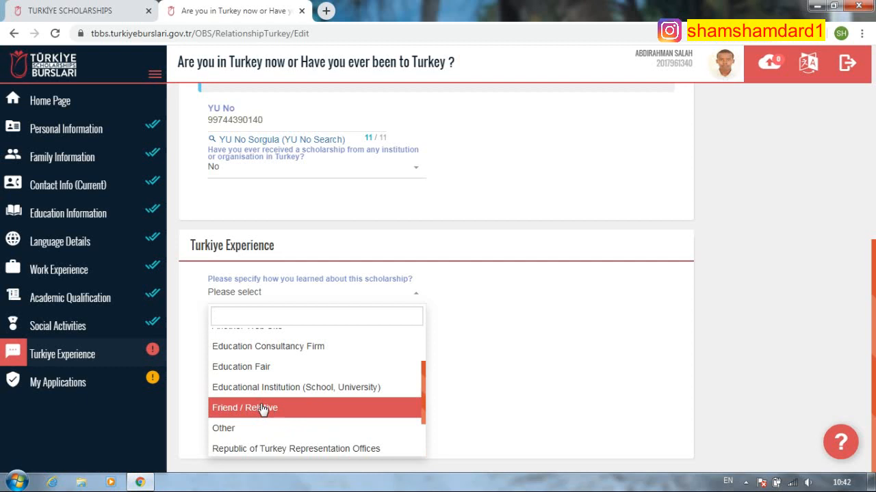
scroll(269, 432, "down", 1)
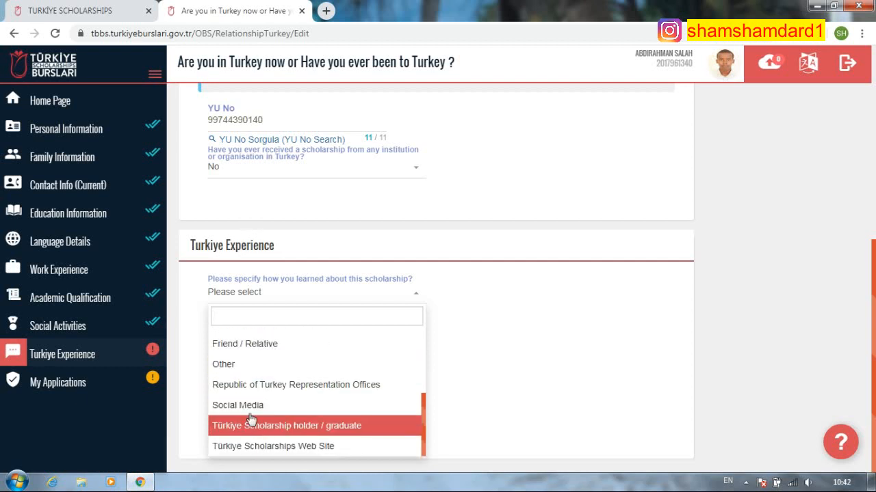
left_click(253, 407)
- Answer No to both relative questions and save the Turkiye Experience answers
left_click(304, 353)
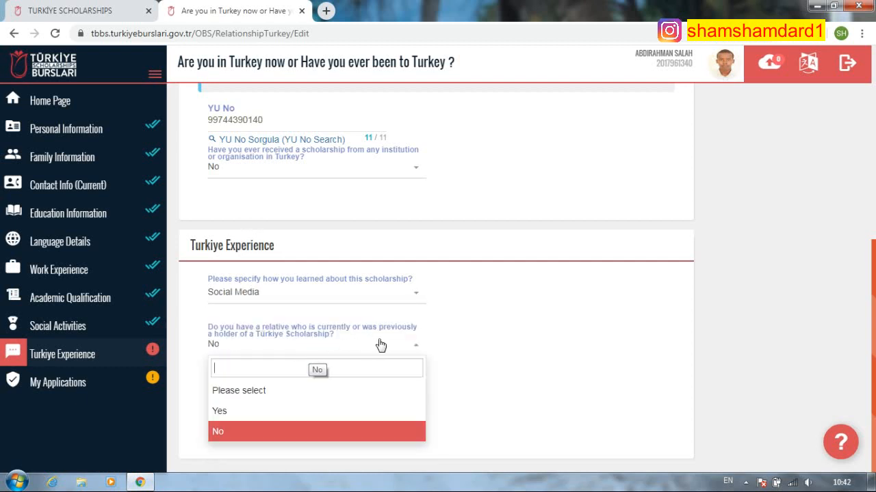
left_click(279, 429)
left_click(354, 410)
left_click(354, 410)
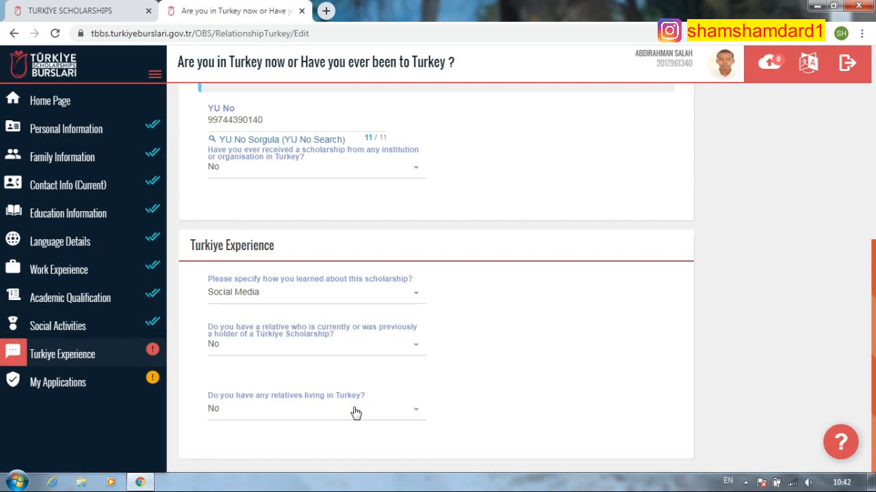
scroll(473, 283, "up", 5)
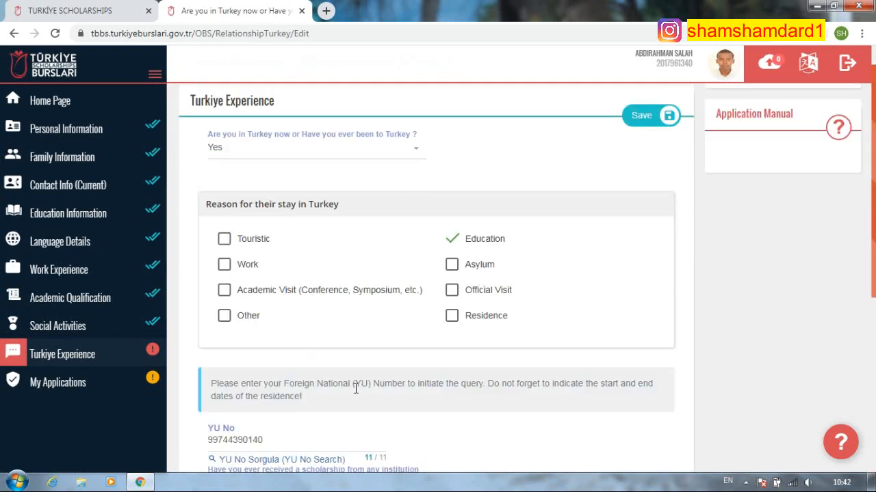
scroll(380, 374, "down", 1)
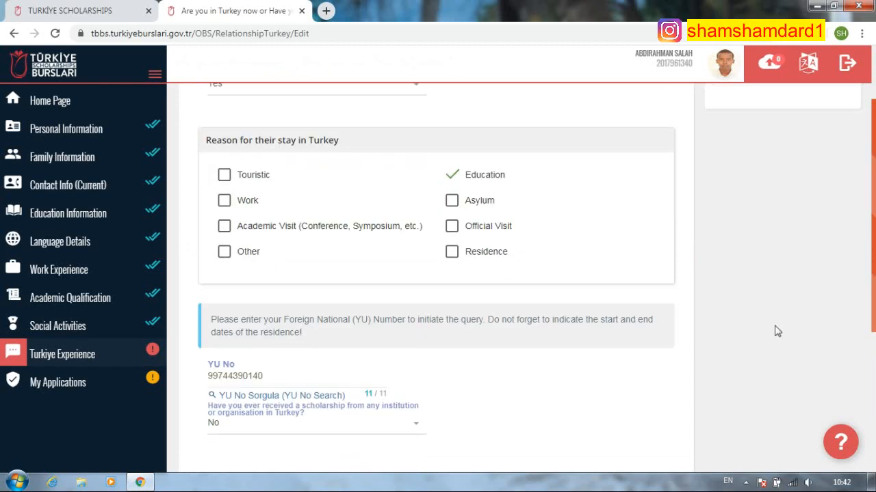
scroll(532, 252, "up", 2)
left_click(643, 152)
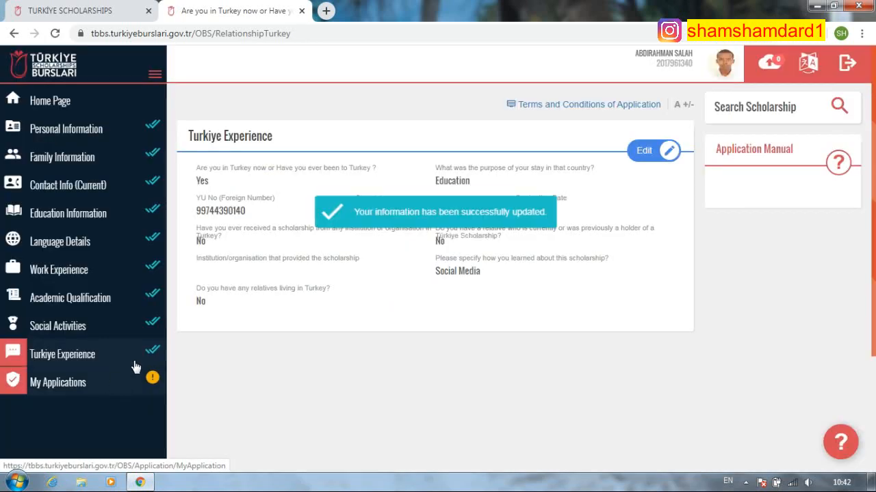
- Visit My Applications, then return to the Home Page listing Bachelor's Degree programmes
left_click(103, 383)
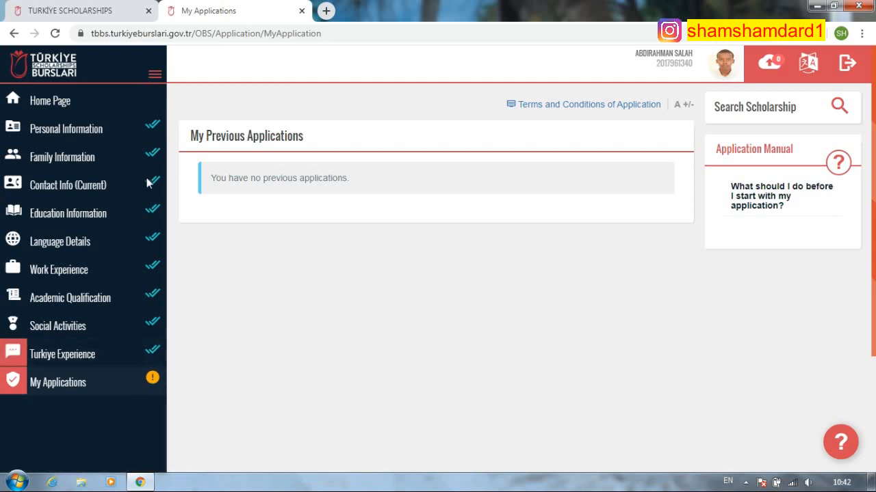
left_click(94, 386)
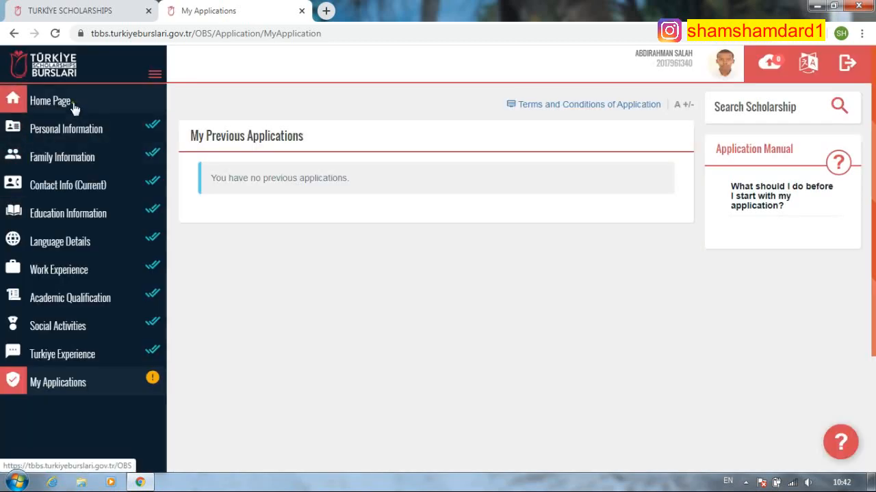
left_click(73, 102)
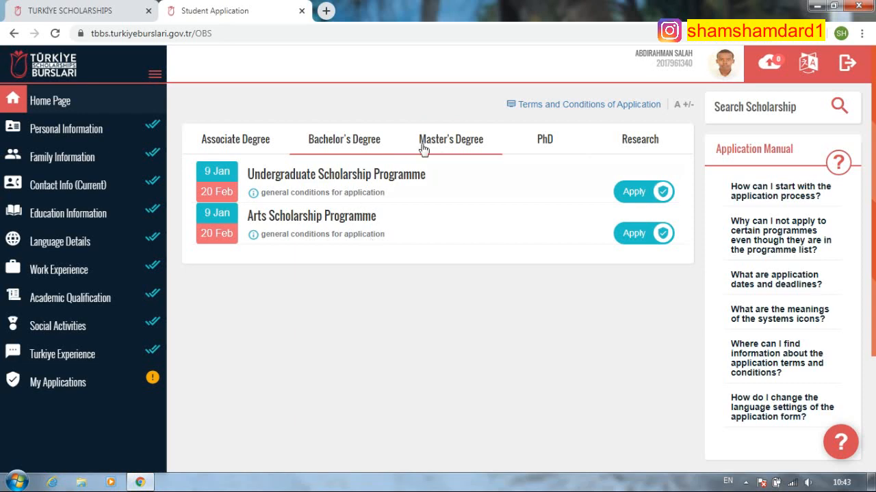
- For the Undergraduate Scholarship Programme, choose 'I attended course / personal development training' and describe learning Turkish plus math, computer and English courses
left_click(635, 194)
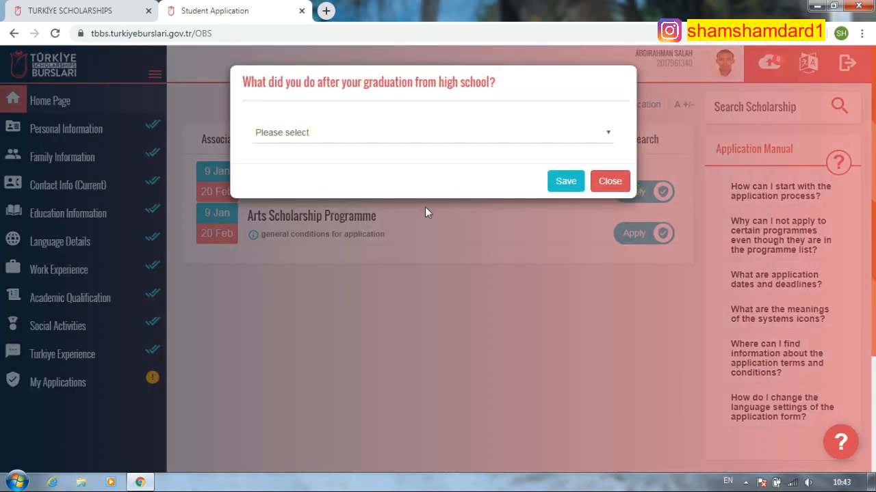
left_click(383, 138)
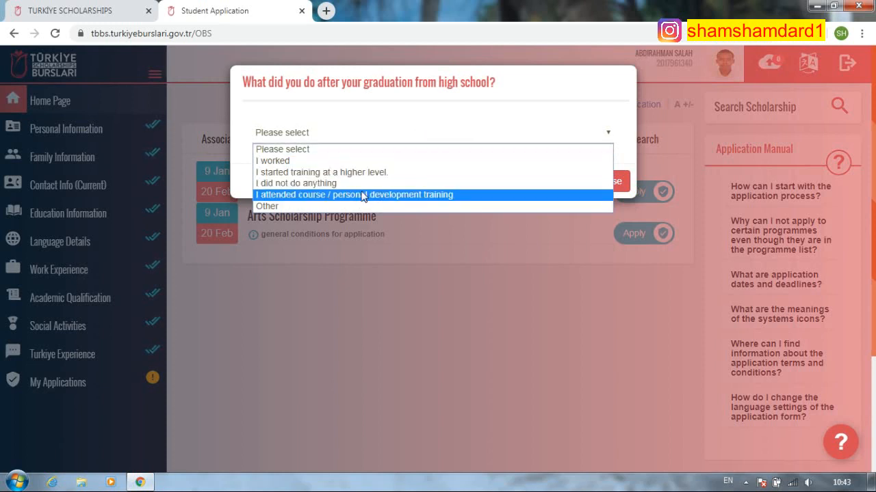
left_click(325, 197)
left_click(363, 174)
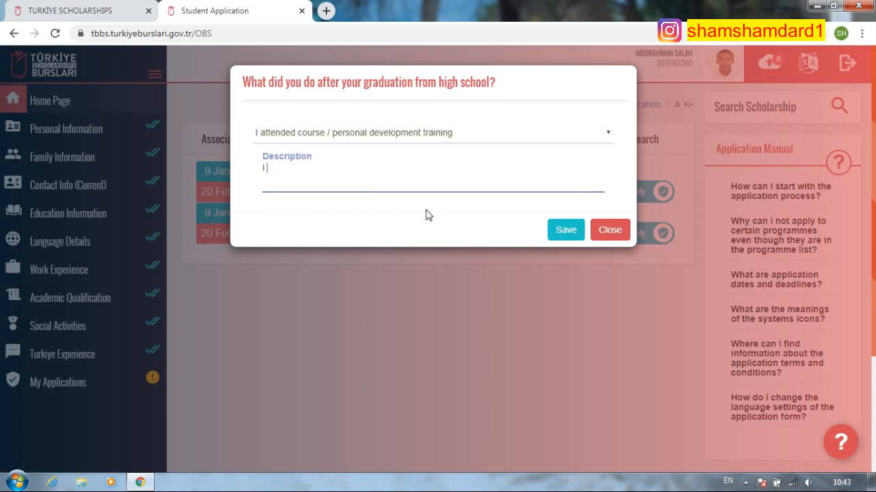
type("I started courses like now")
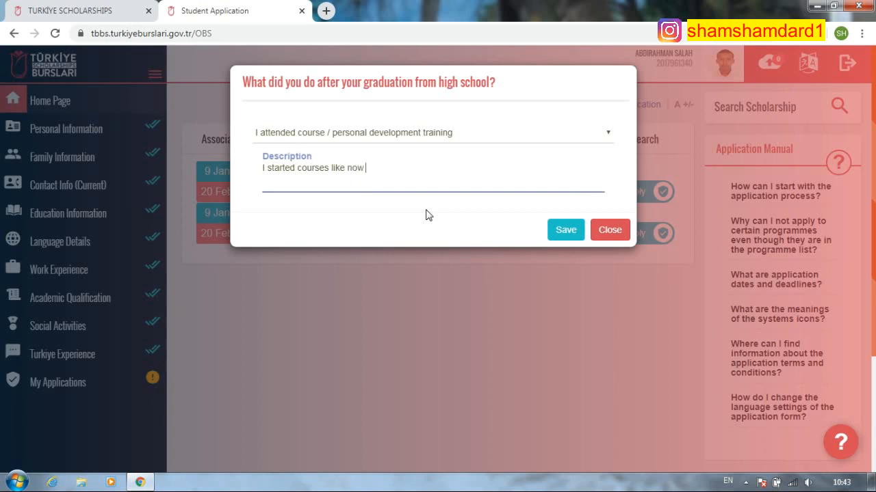
type(" am am learning turkish")
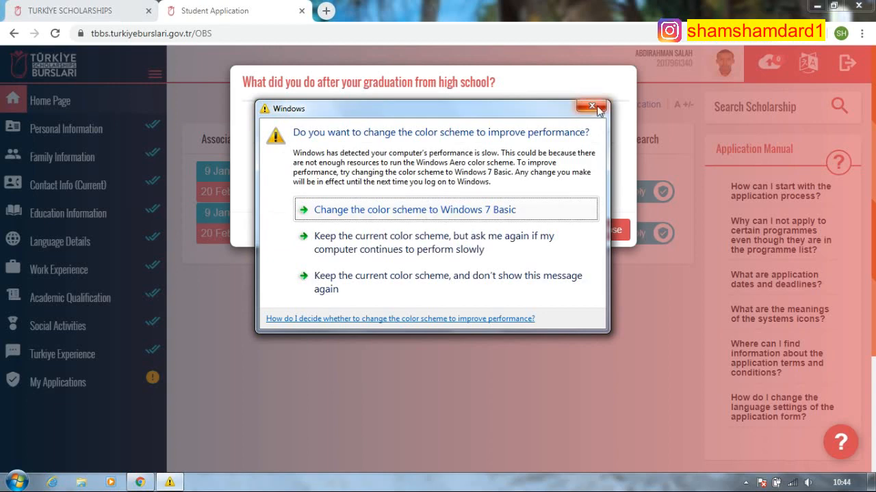
left_click(593, 106)
type("langu")
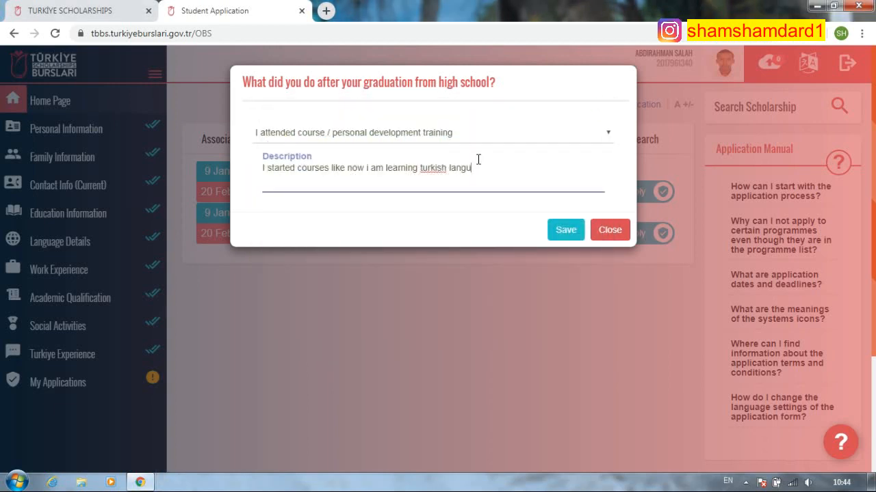
type("age to get turkish scho")
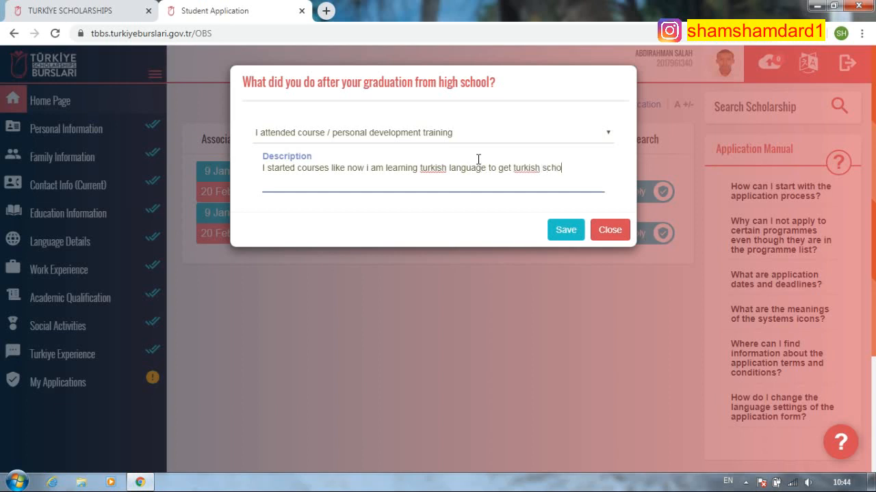
type("larship and before ")
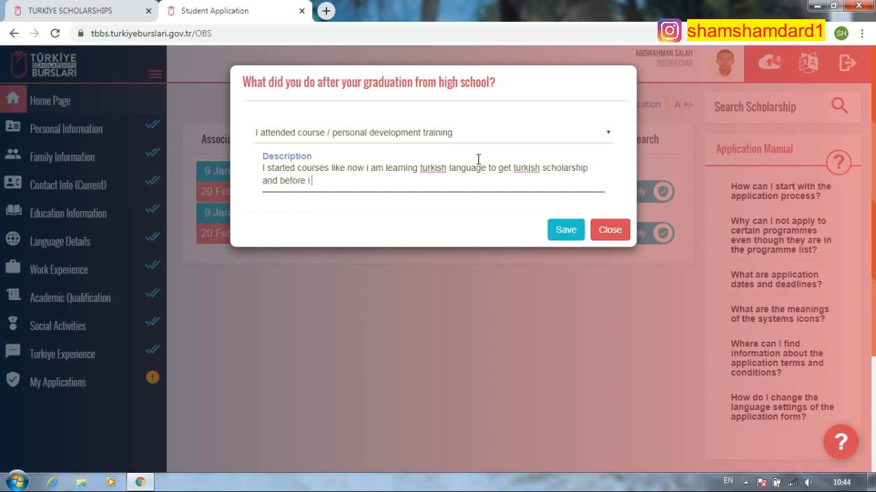
type("i studied")
type("diffre ")
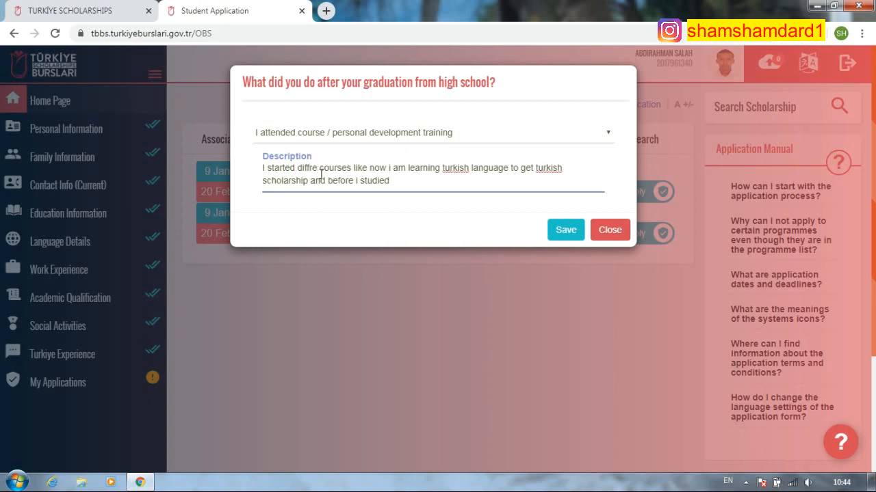
type("nt")
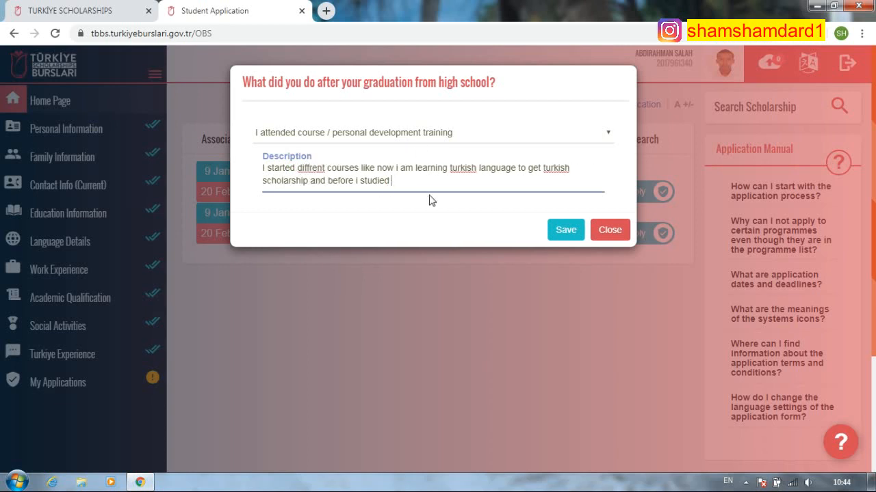
type("math and ")
type("ompute")
type("r and english ")
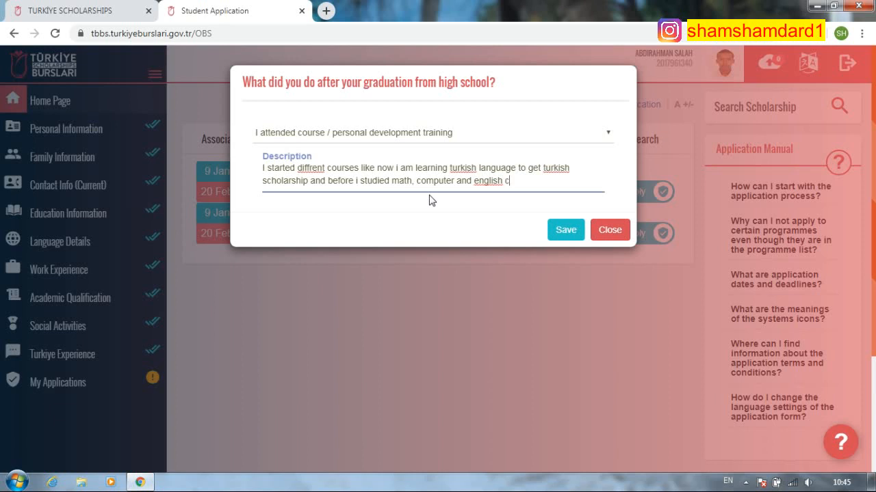
type("courses")
- Correct 'diffrent' to 'different', capitalise Turkish and English, then save the answer
right_click(305, 169)
left_click(335, 177)
right_click(463, 169)
left_click(473, 175)
right_click(557, 168)
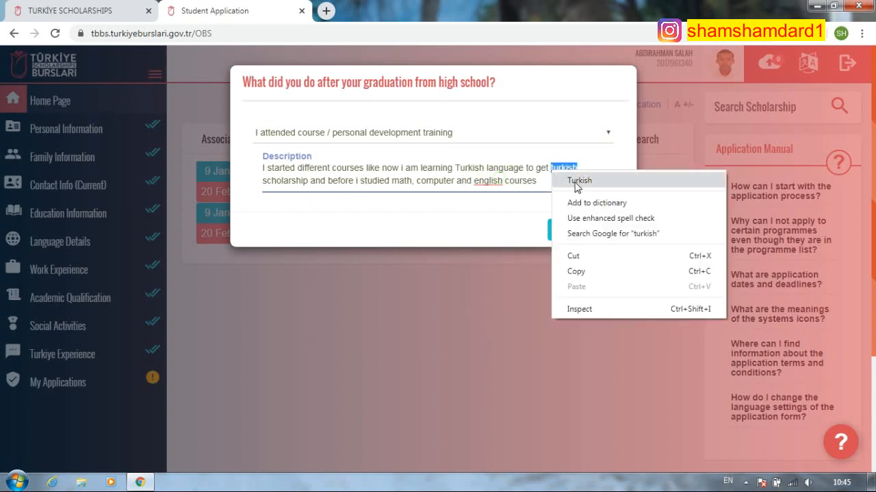
left_click(571, 178)
right_click(487, 182)
left_click(503, 193)
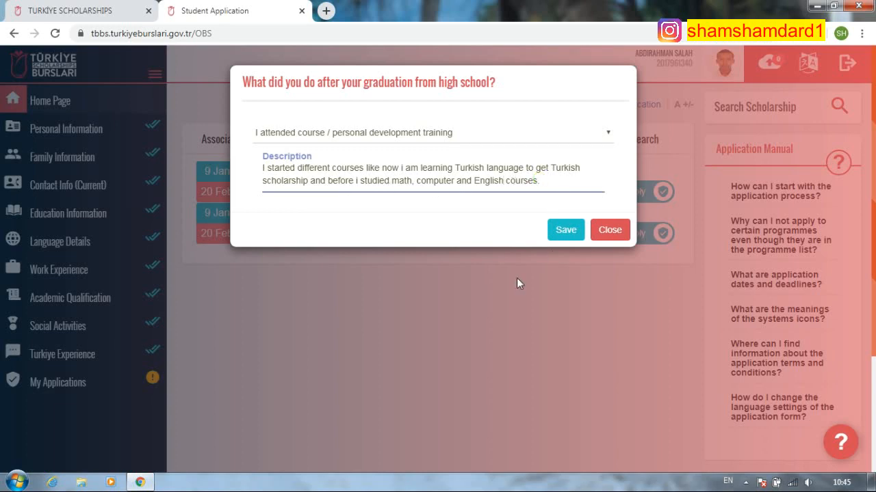
left_click(567, 232)
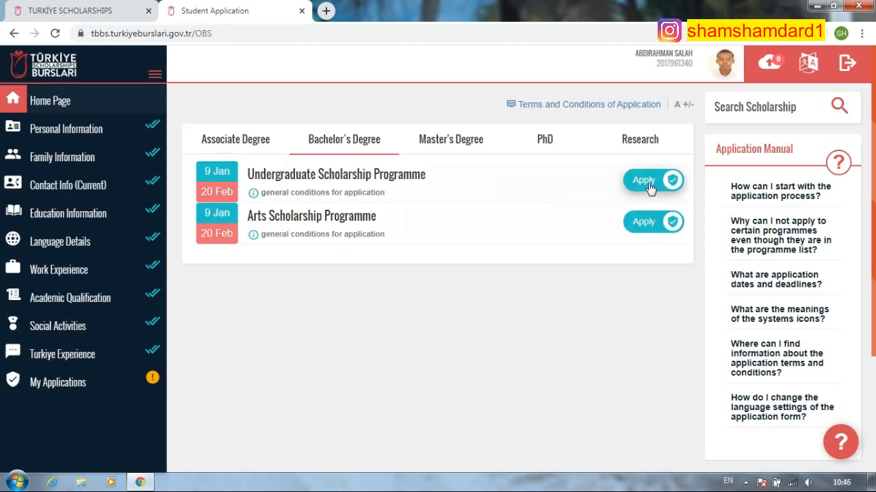
- Apply to the Undergraduate Scholarship Programme and begin the application past the attention notice
left_click(649, 185)
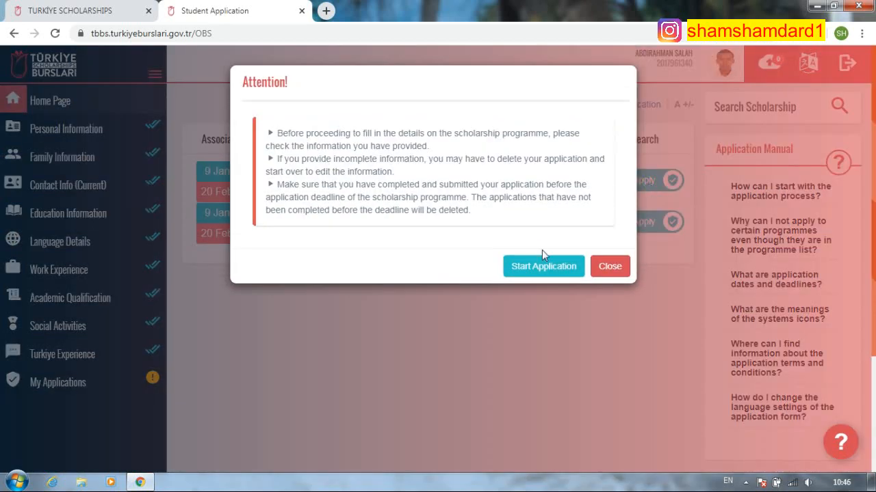
left_click_drag(270, 130, 520, 229)
left_click(547, 266)
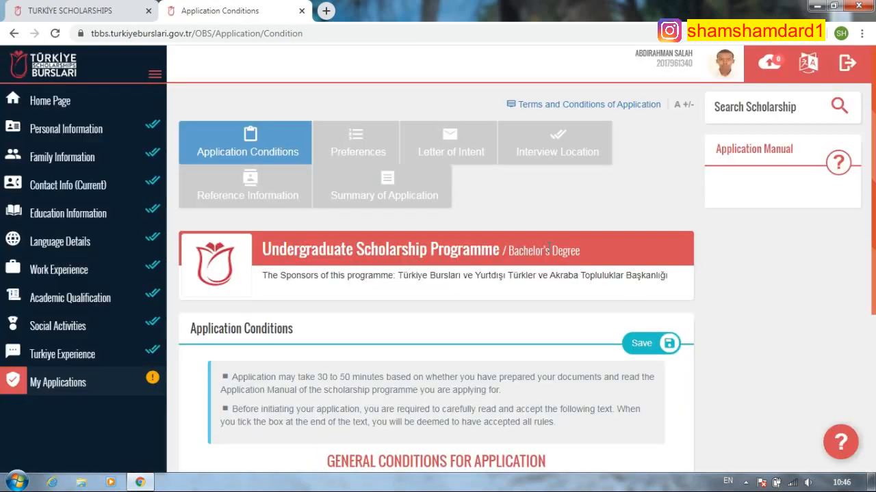
- Tick 'I have read and accepted all conditions' in Application Conditions and save
scroll(385, 215, "down", 4)
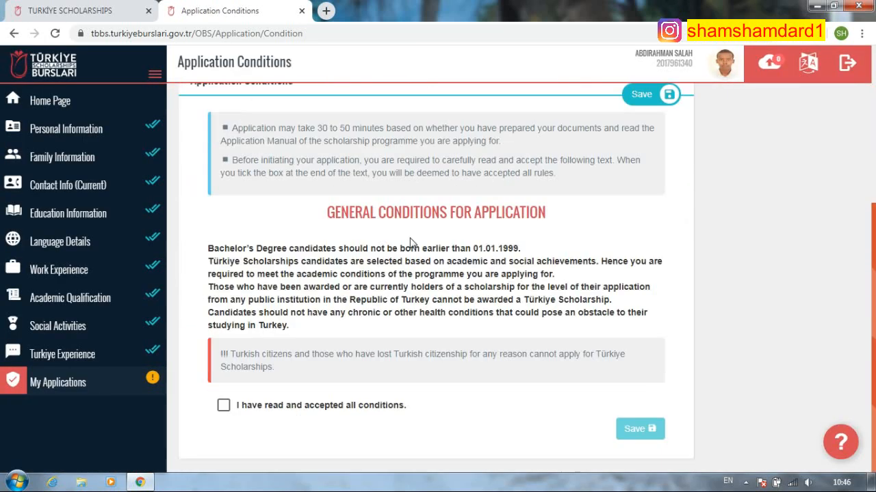
scroll(358, 303, "up", 4)
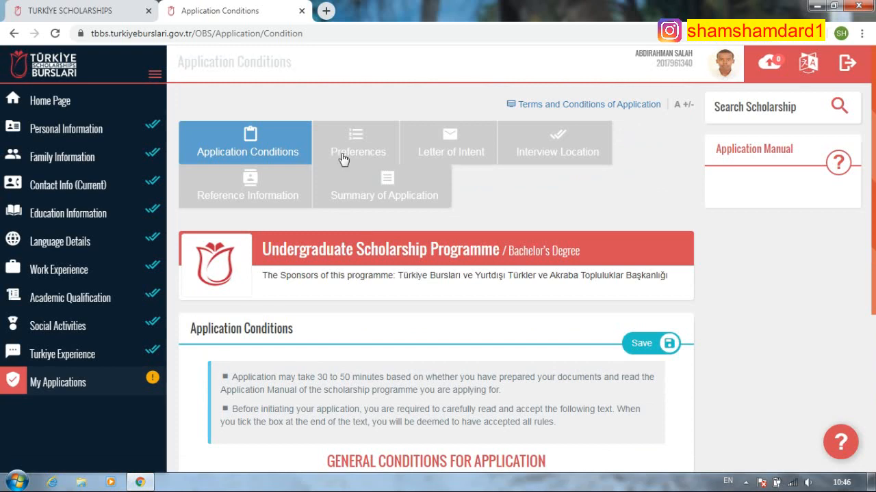
left_click(270, 154)
scroll(450, 212, "down", 4)
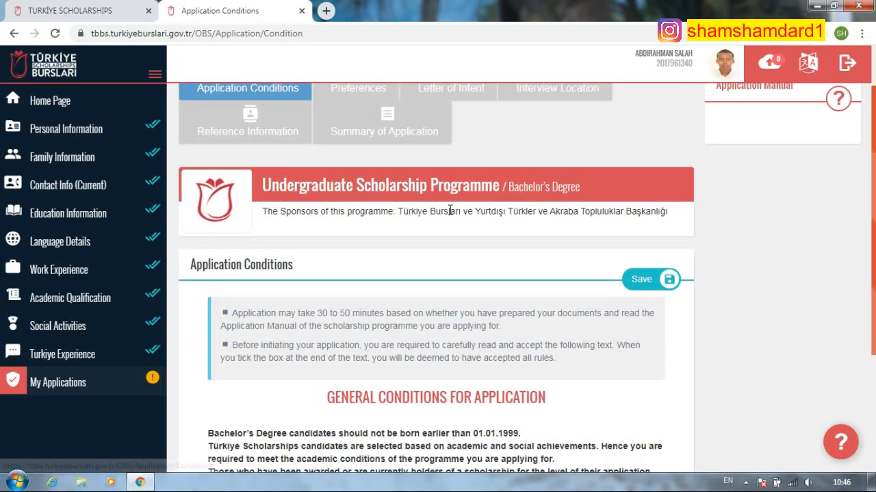
scroll(450, 212, "up", 4)
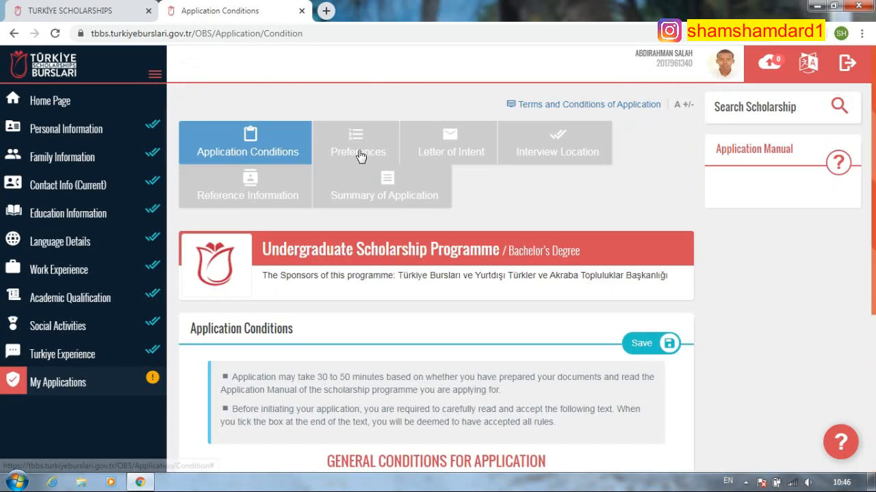
scroll(294, 212, "down", 3)
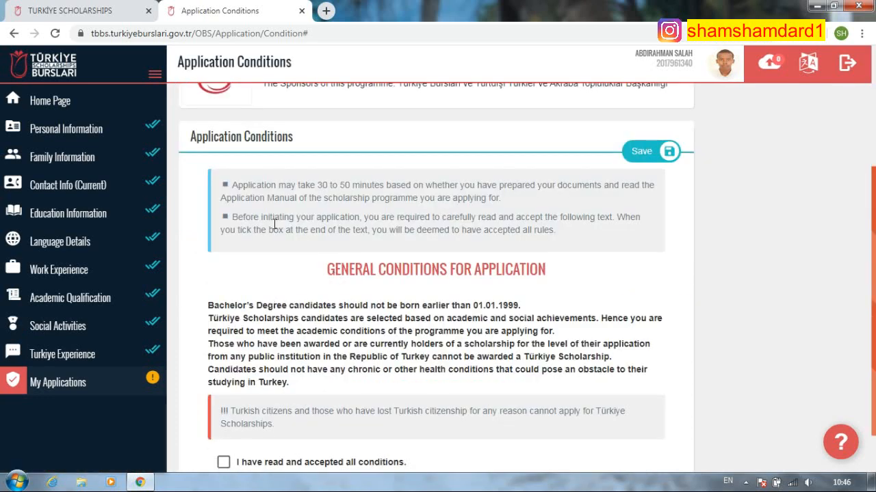
left_click_drag(234, 185, 601, 237)
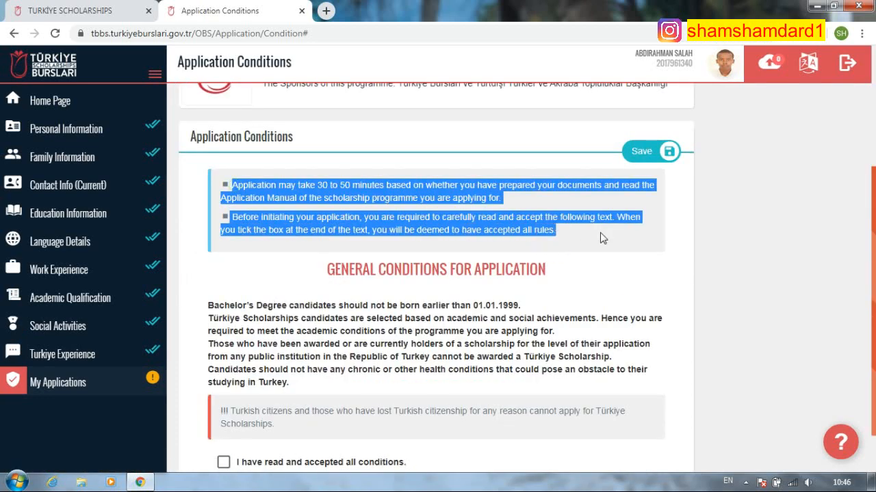
left_click(622, 276)
scroll(502, 305, "down", 1)
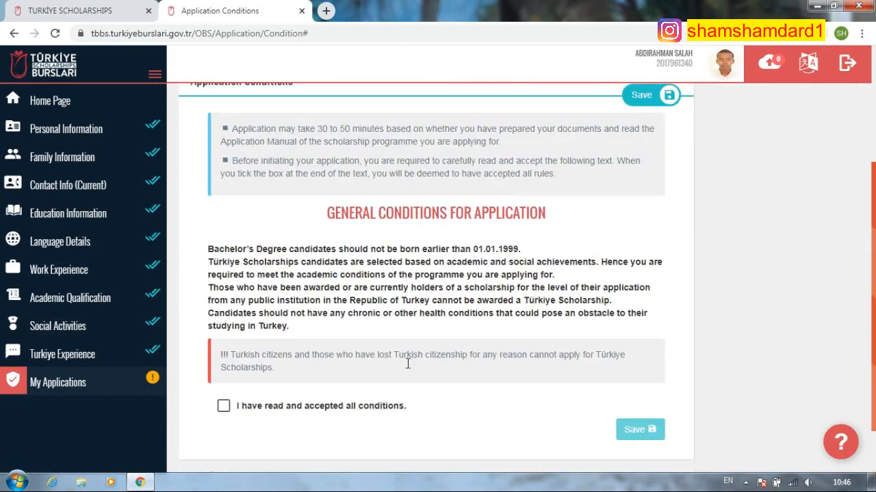
left_click(224, 406)
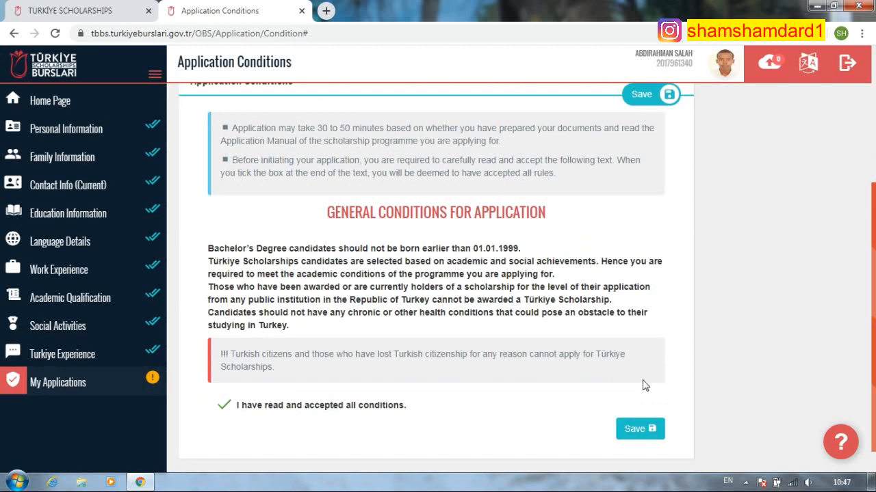
left_click(635, 429)
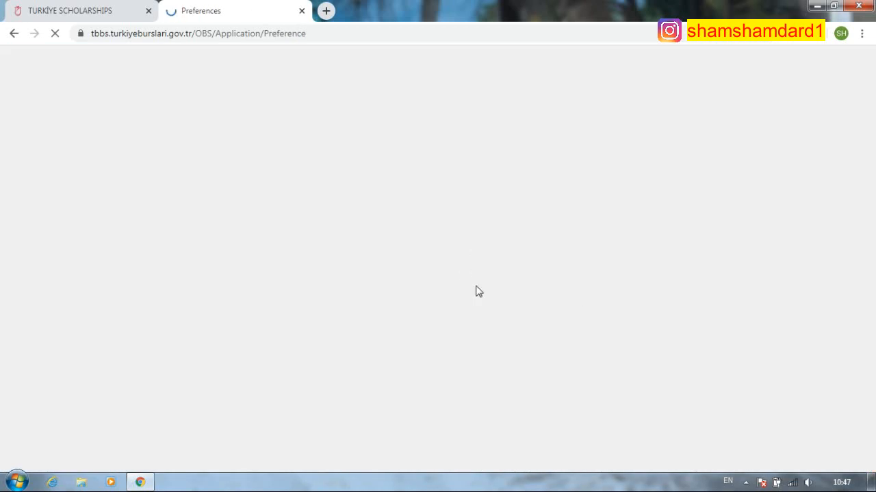
- Open the Add New Preference dialog, then close it without adding anything
scroll(536, 267, "down", 3)
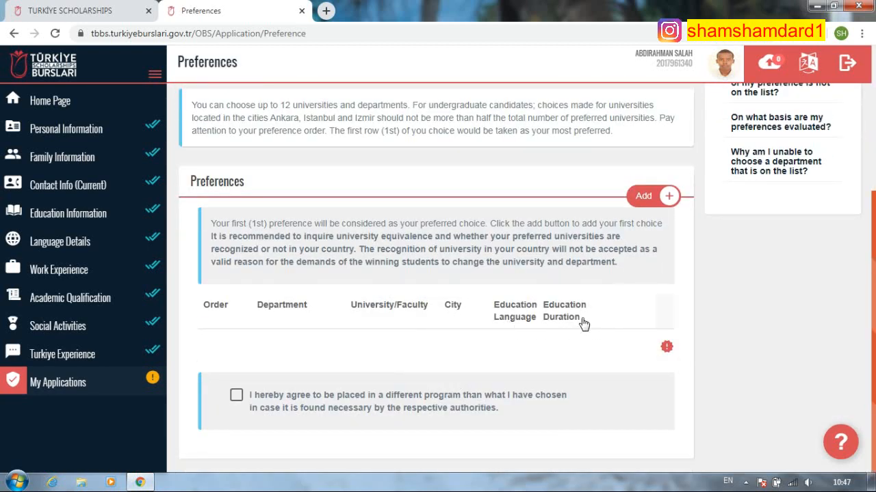
scroll(581, 324, "up", 3)
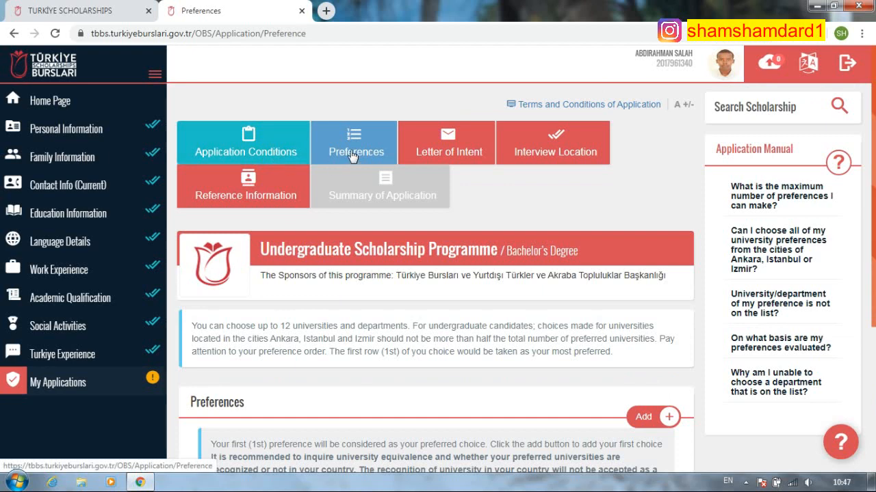
scroll(600, 317, "down", 3)
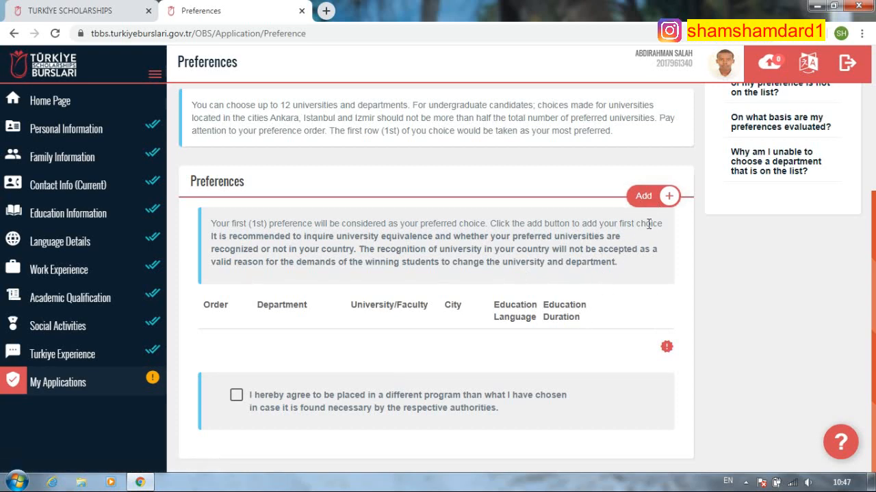
left_click(646, 197)
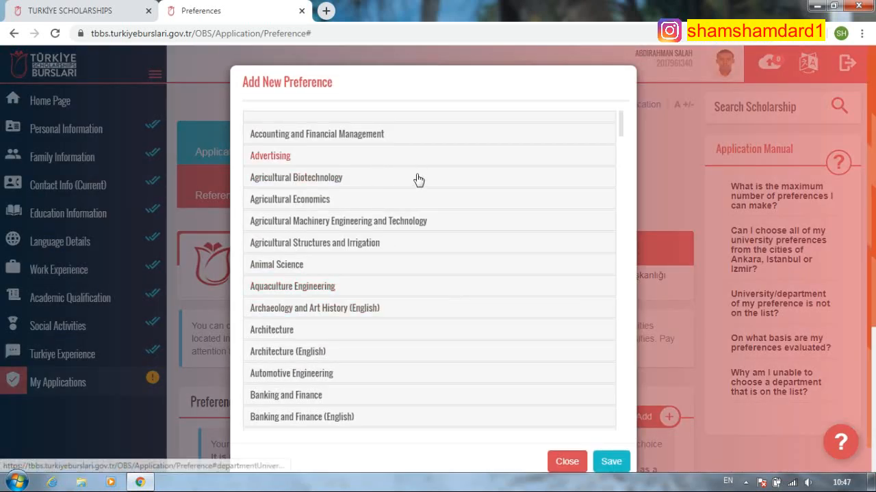
scroll(459, 260, "down", 4)
scroll(462, 270, "up", 4)
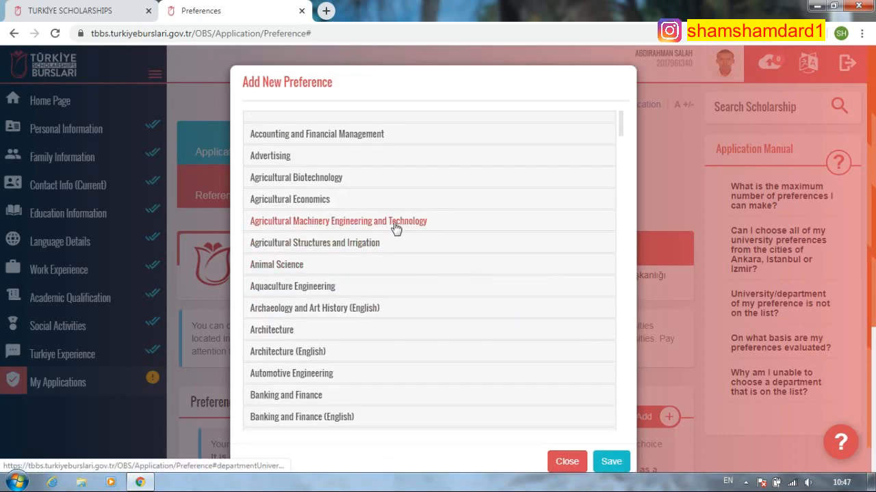
left_click(565, 461)
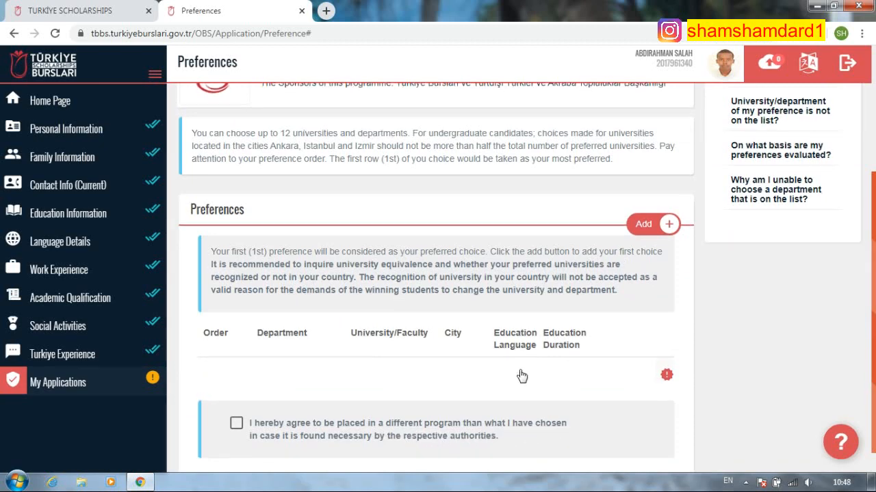
- Reopen Add New Preference and expand Banking and Finance (English) to show Ankara Yıldırım Beyazıt University
scroll(523, 374, "down", 1)
scroll(523, 373, "up", 3)
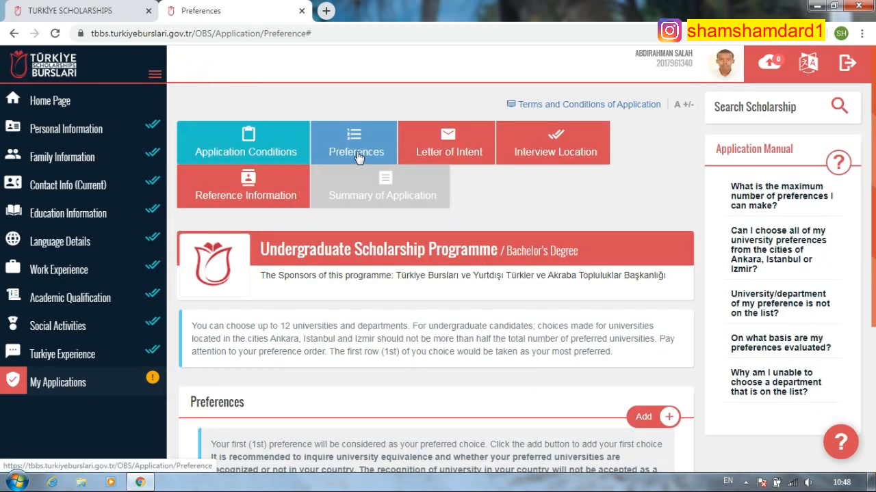
scroll(549, 351, "down", 1)
scroll(653, 269, "down", 1)
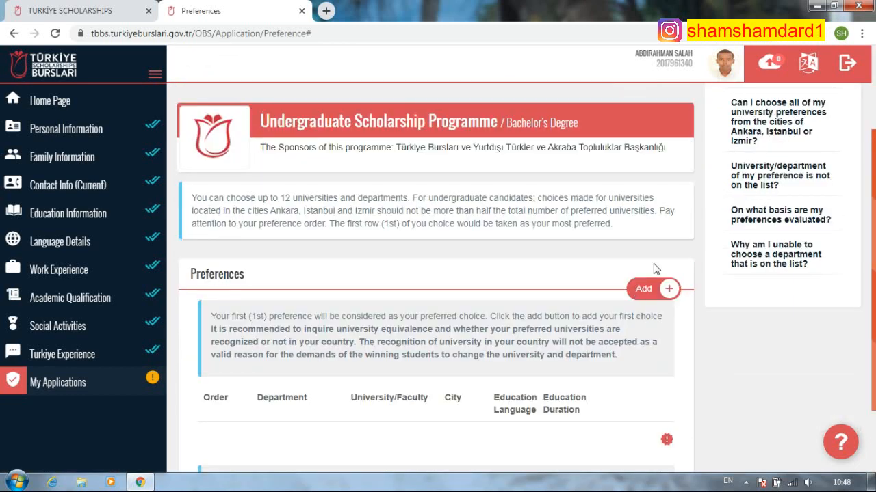
left_click(646, 288)
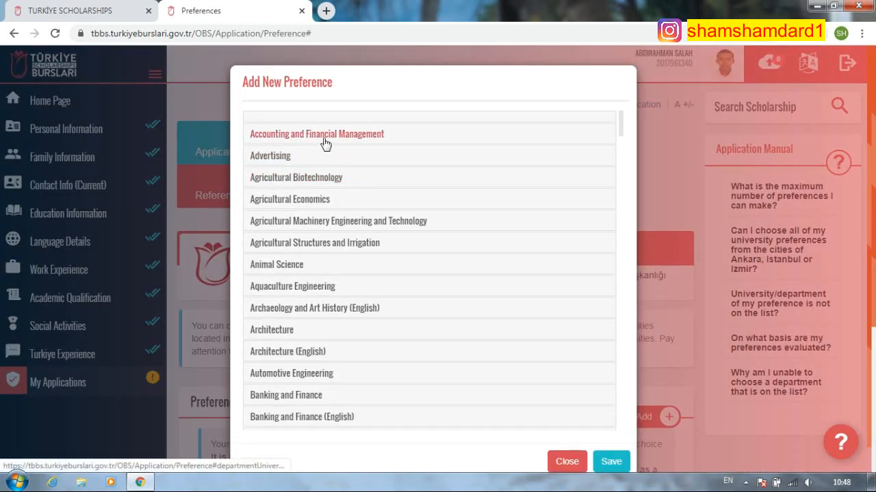
scroll(338, 195, "down", 5)
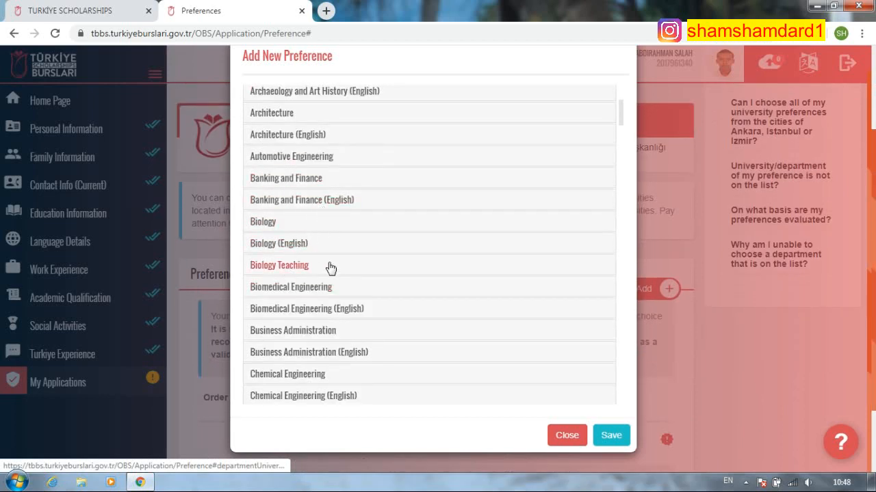
scroll(334, 306, "down", 5)
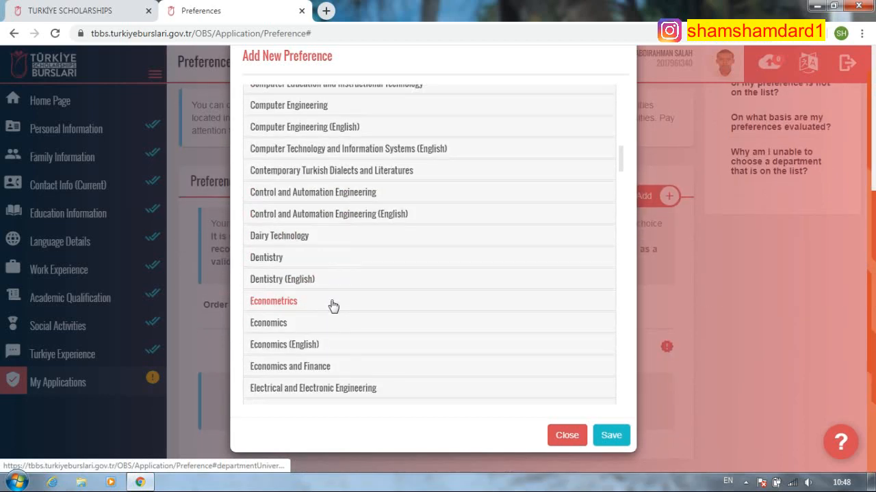
scroll(333, 305, "down", 4)
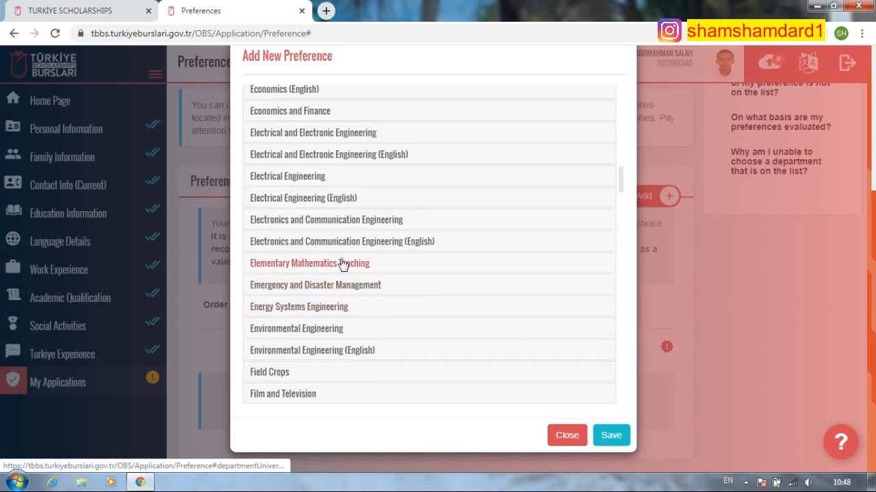
scroll(342, 265, "up", 10)
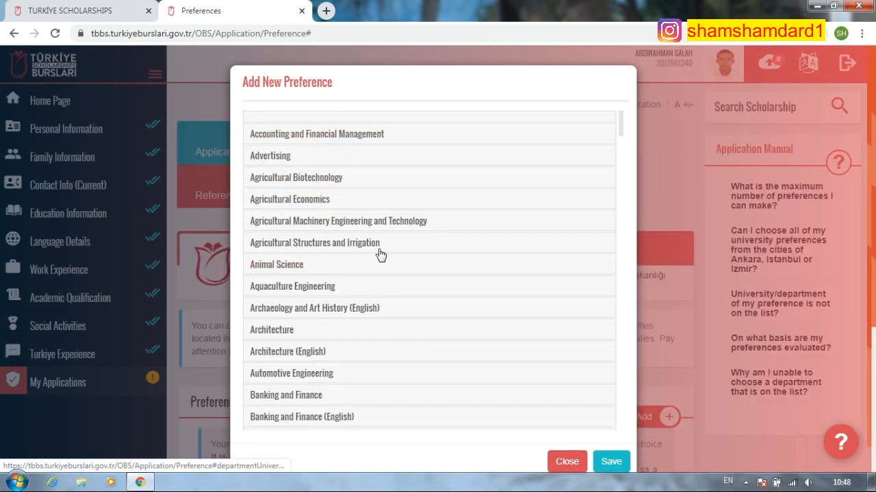
scroll(381, 254, "down", 6)
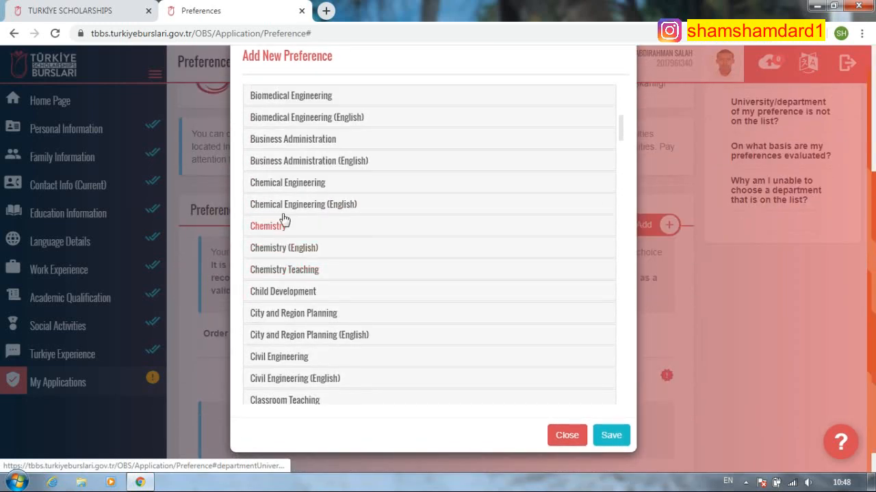
scroll(307, 313, "down", 2)
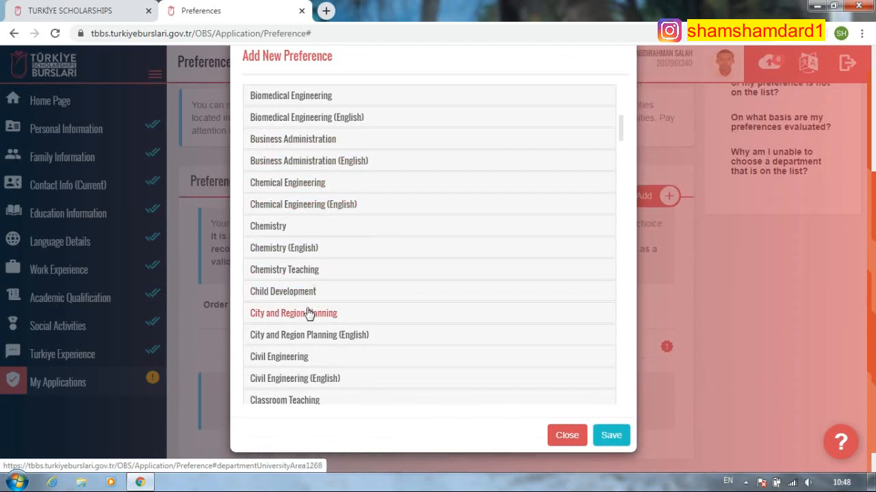
scroll(344, 219, "up", 8)
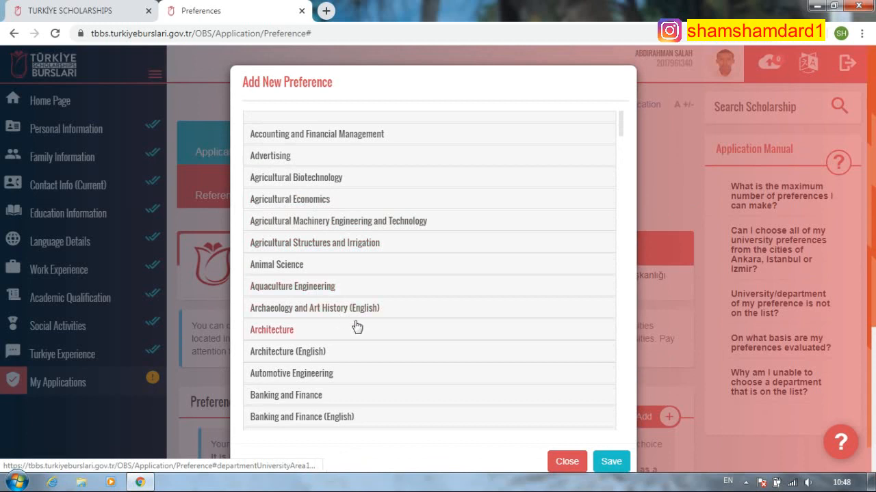
scroll(336, 345, "down", 1)
scroll(336, 346, "down", 1)
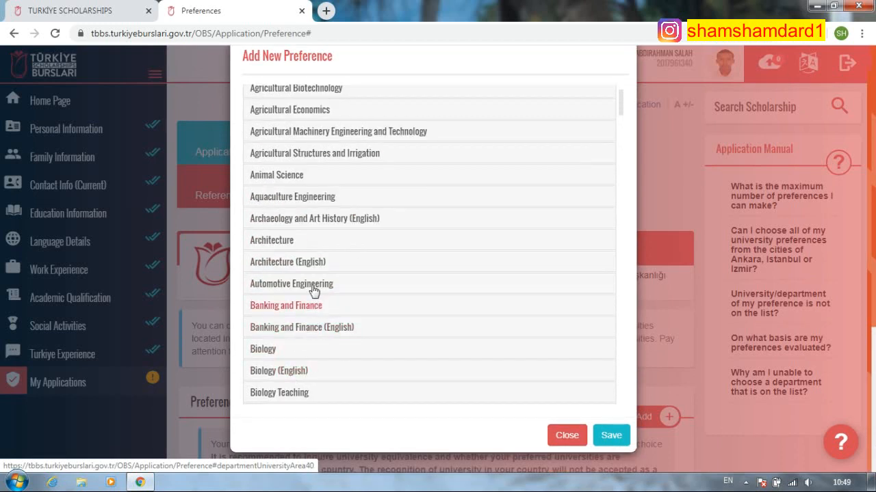
left_click(309, 331)
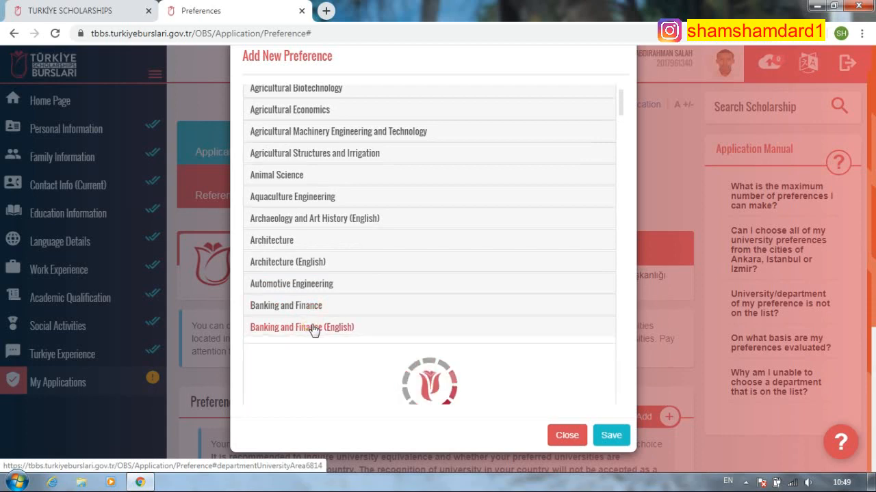
scroll(342, 321, "down", 1)
scroll(355, 319, "down", 1)
scroll(367, 300, "up", 2)
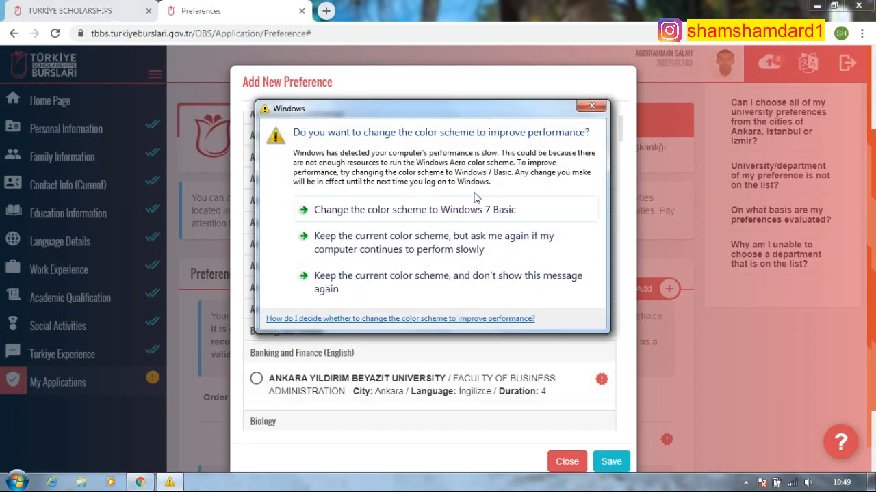
- Close the Windows 7 colour scheme performance prompt with Esc
key("Escape")
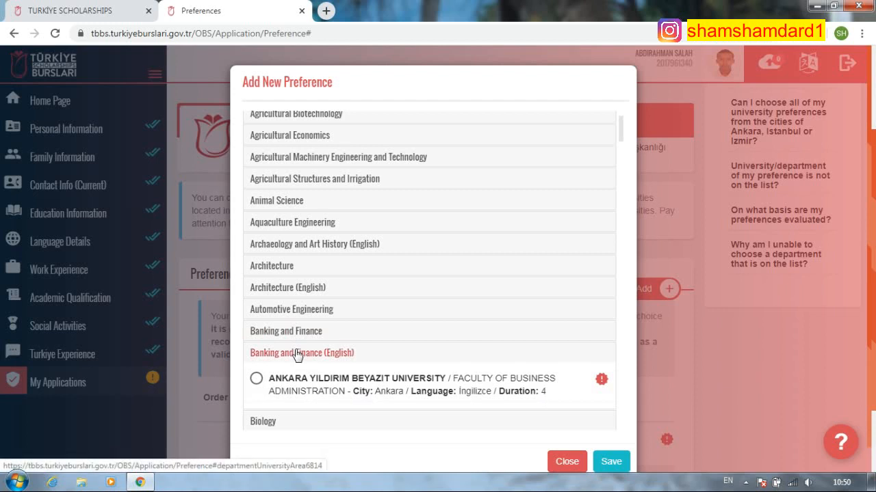
- Expand Banking and Finance, dismiss the Windows colour-scheme warning, and close the dialog
left_click(316, 332)
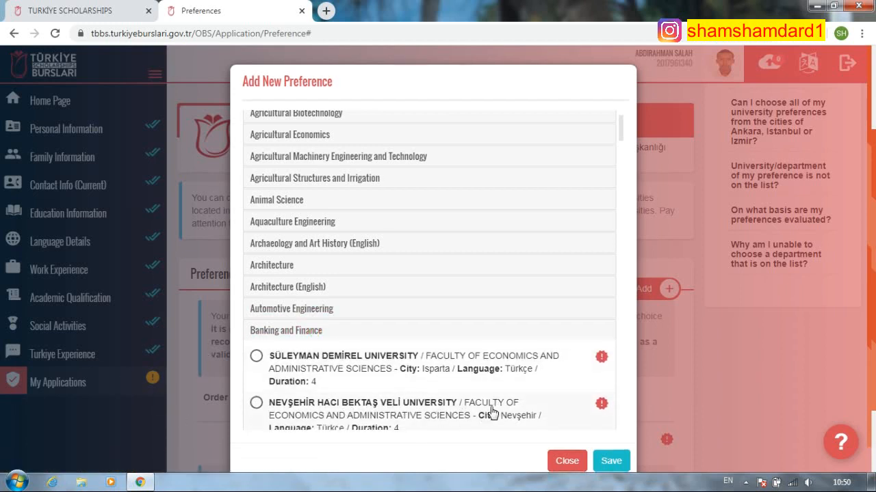
scroll(400, 367, "down", 2)
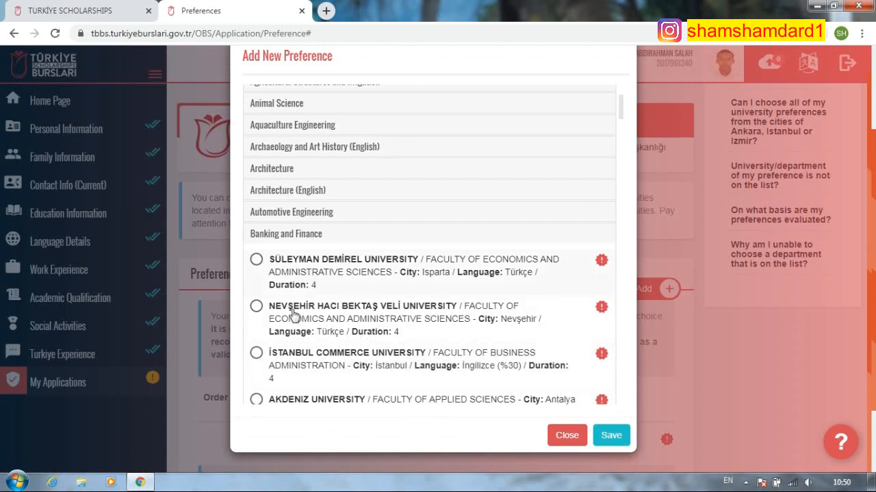
scroll(372, 377, "down", 1)
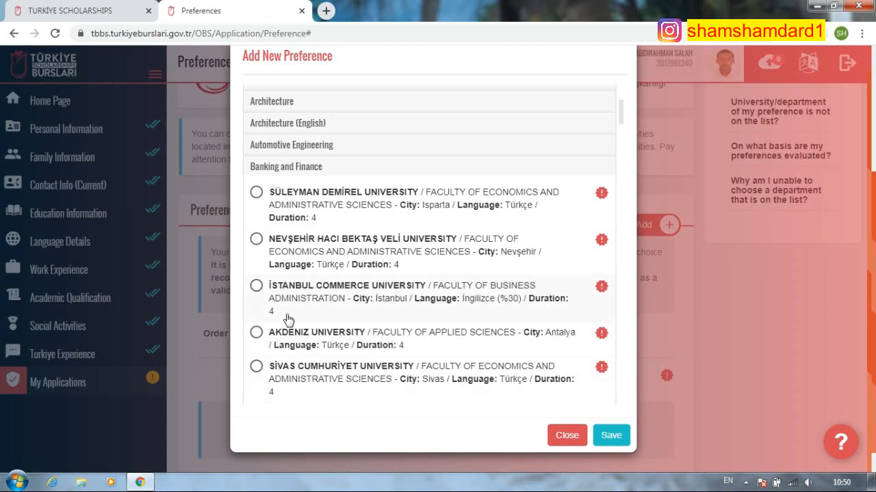
left_click(591, 106)
scroll(415, 297, "up", 3)
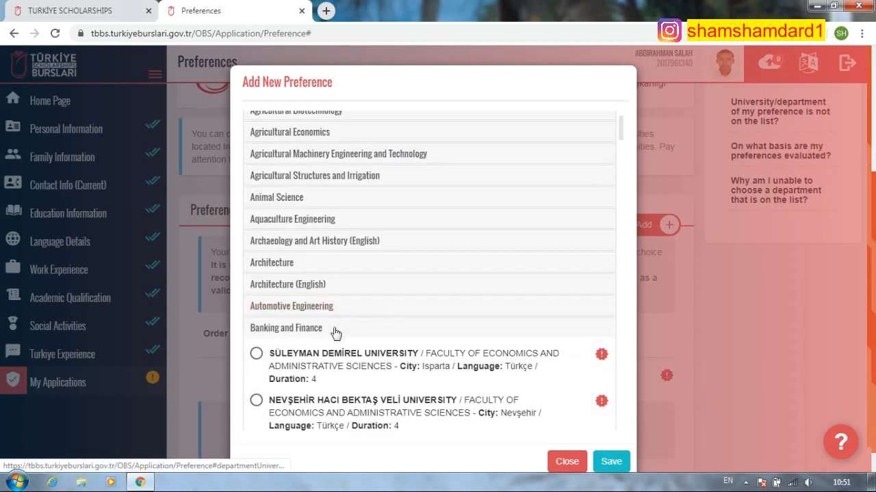
scroll(304, 382, "down", 3)
left_click(585, 442)
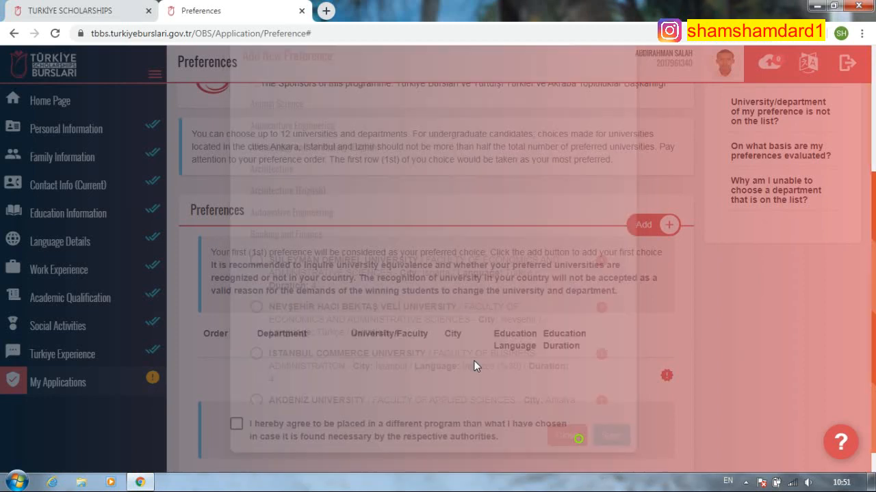
- Reopen Add New Preference, select Akdeniz University under Banking and Finance, and save
left_click(669, 225)
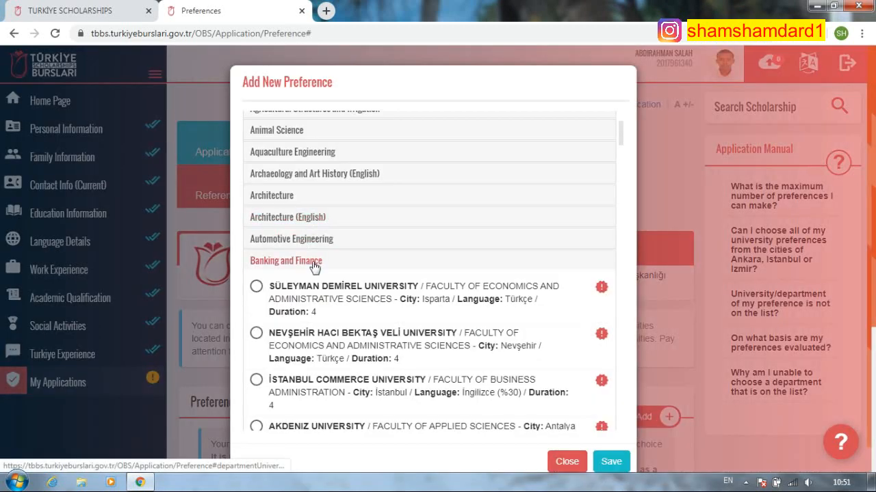
scroll(374, 275, "down", 4)
left_click(321, 223)
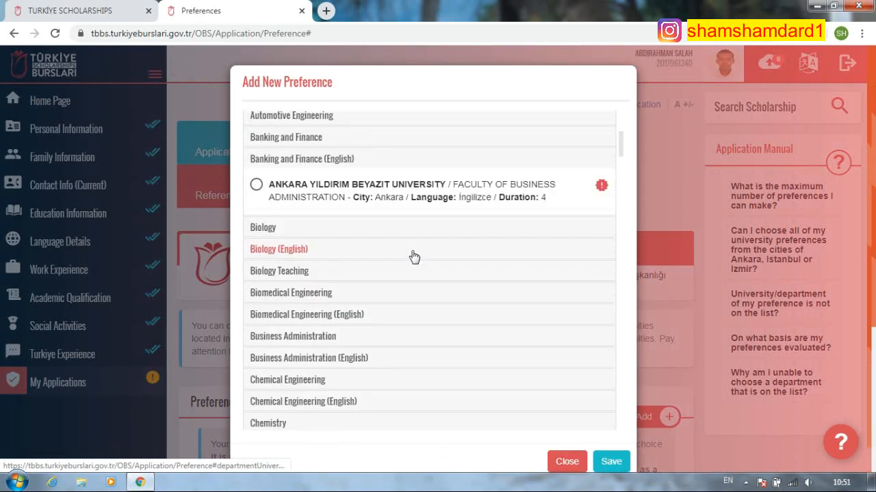
left_click(326, 158)
left_click(326, 162)
left_click(342, 137)
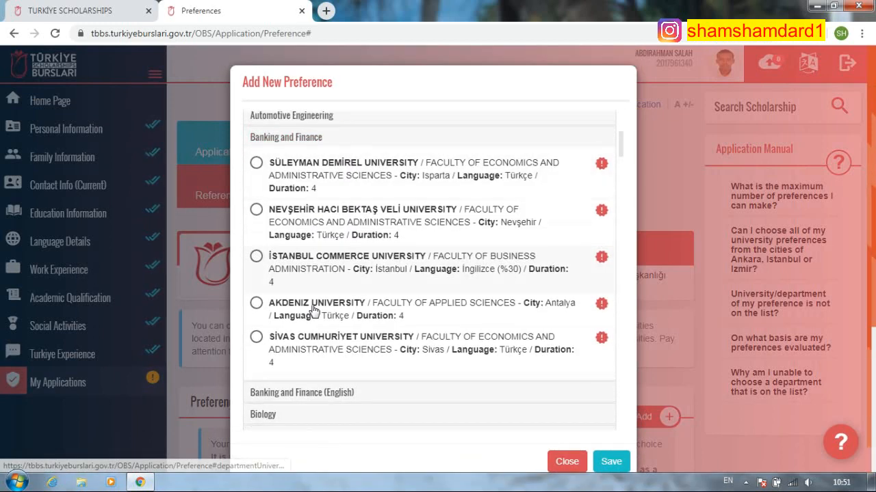
left_click(257, 258)
left_click(256, 303)
left_click(257, 257)
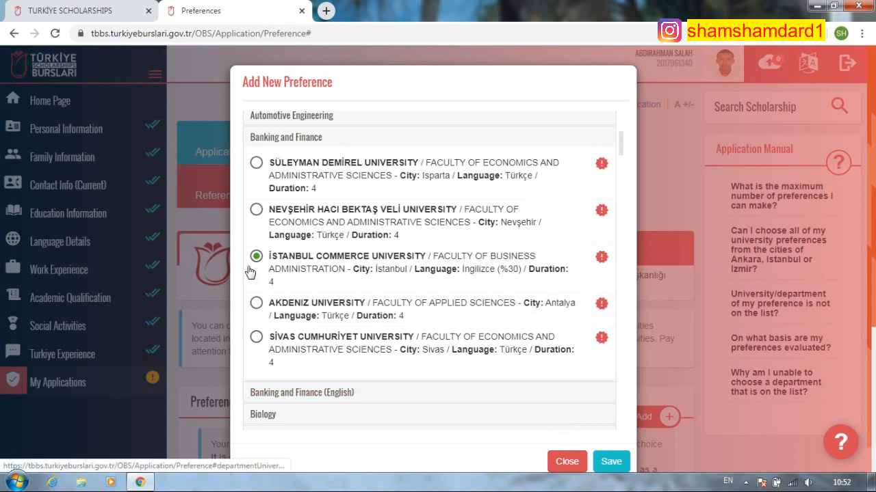
left_click(265, 308)
left_click(611, 462)
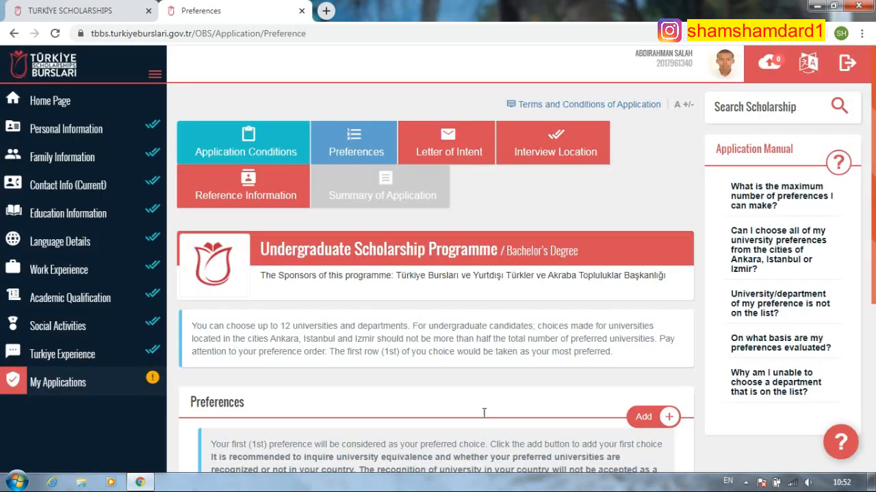
- Add Banking and Finance (English) at Ankara Yıldırım Beyazıt University as the second preference
scroll(548, 363, "down", 3)
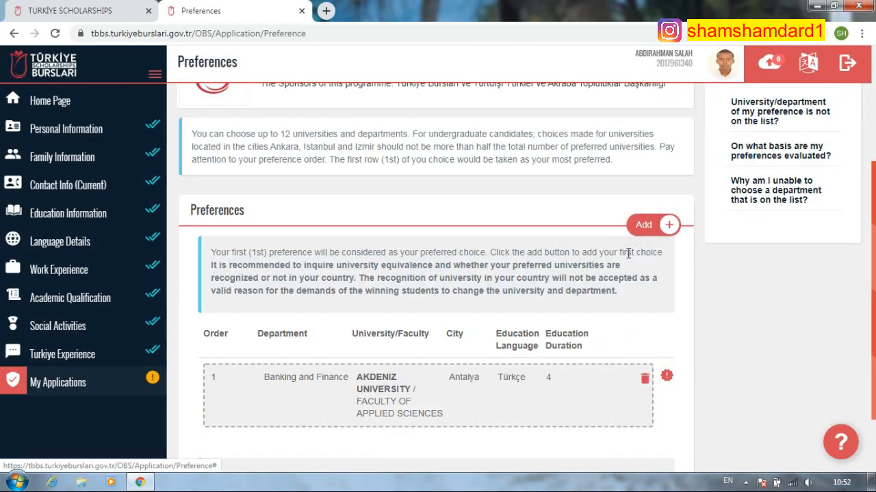
scroll(664, 229, "down", 1)
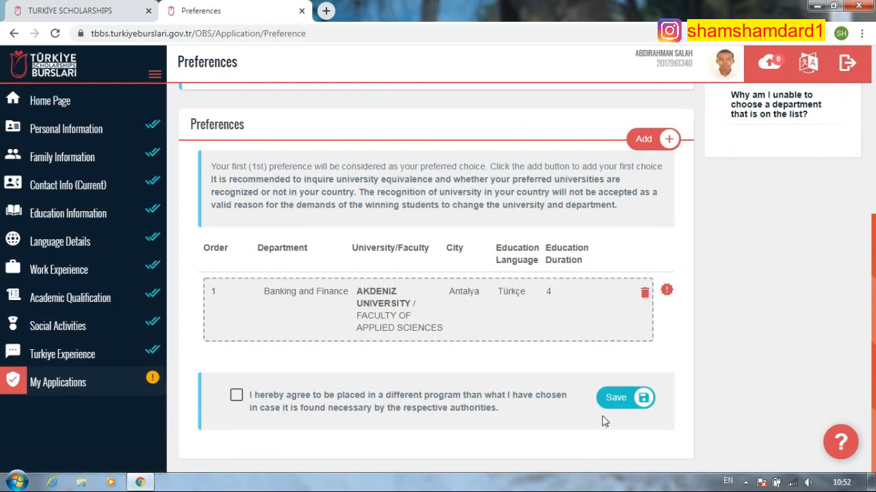
left_click(644, 140)
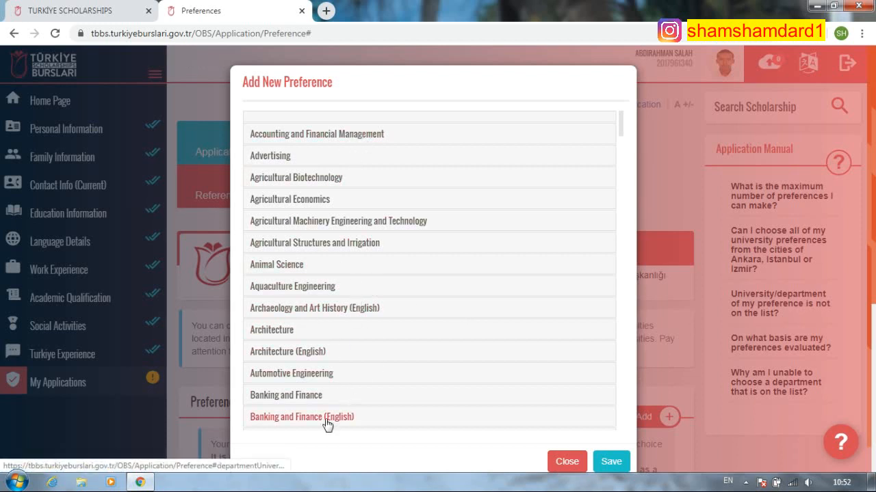
left_click(383, 407)
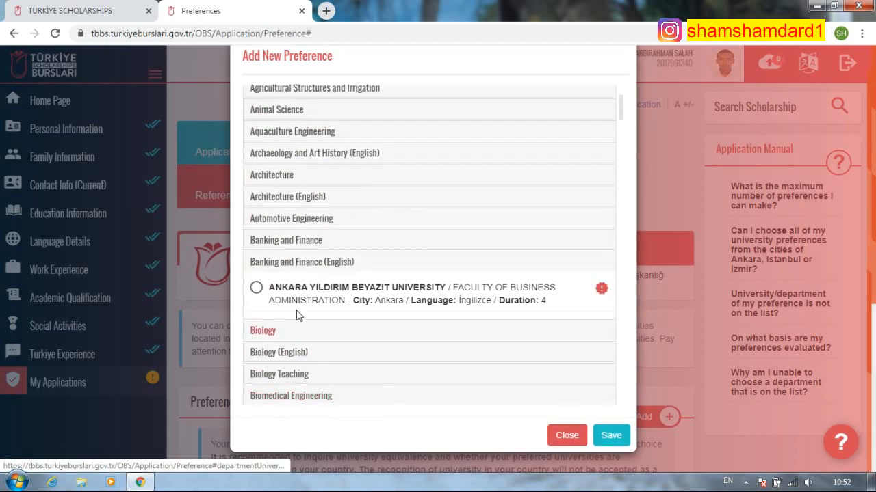
left_click(256, 290)
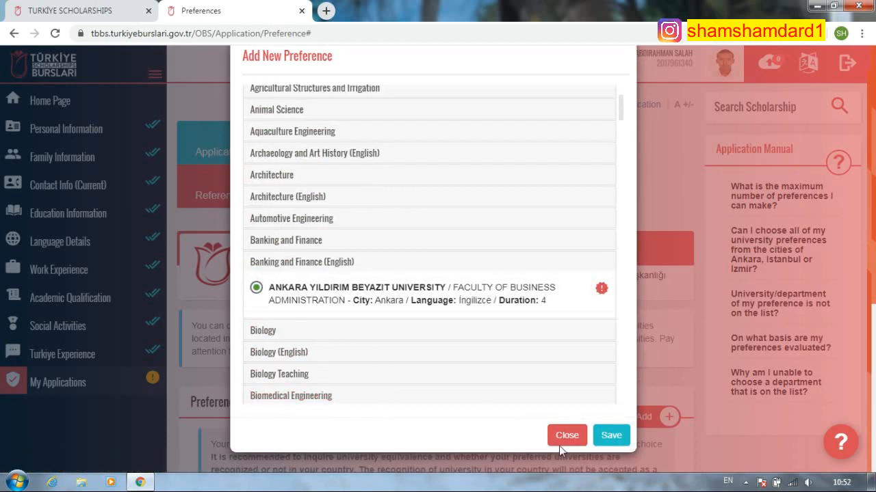
left_click(609, 437)
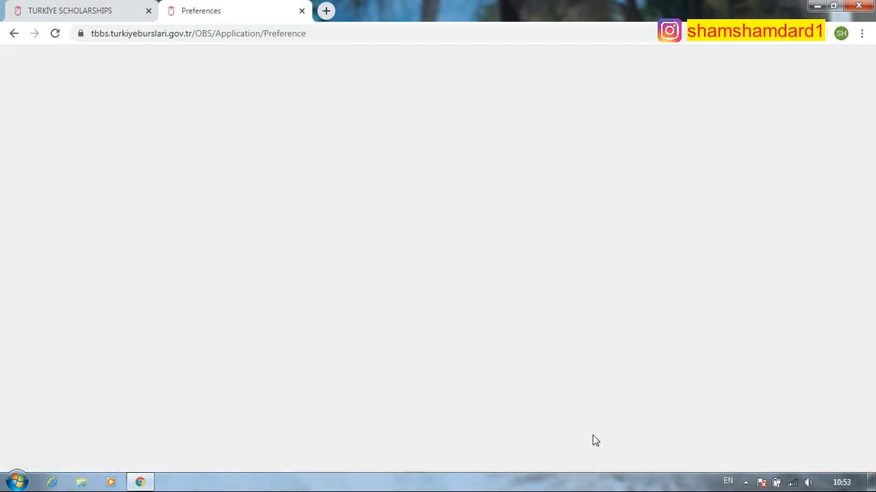
- Add Accounting and Financial Management at İstanbul Aydın University as the third preference
scroll(609, 383, "down", 4)
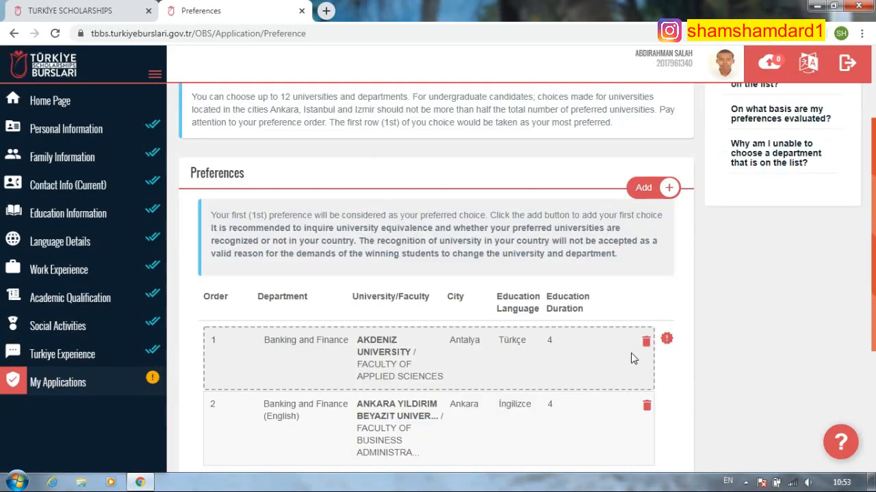
left_click(642, 165)
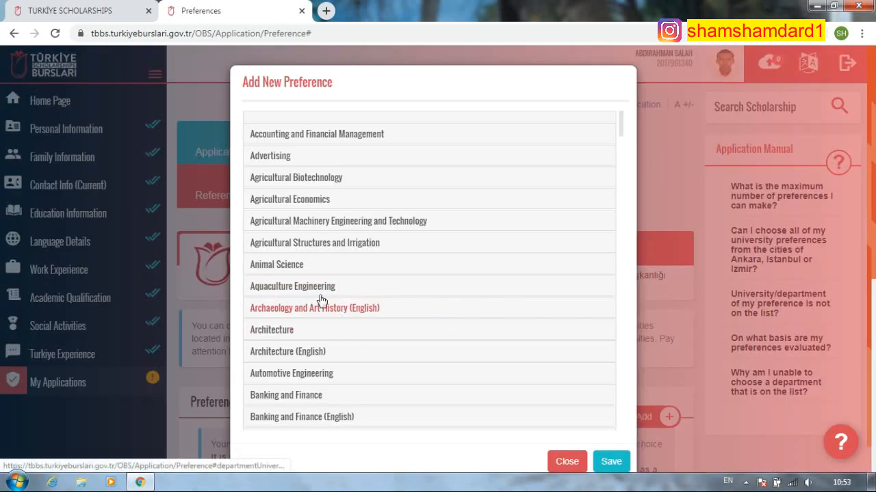
left_click(316, 135)
left_click(257, 159)
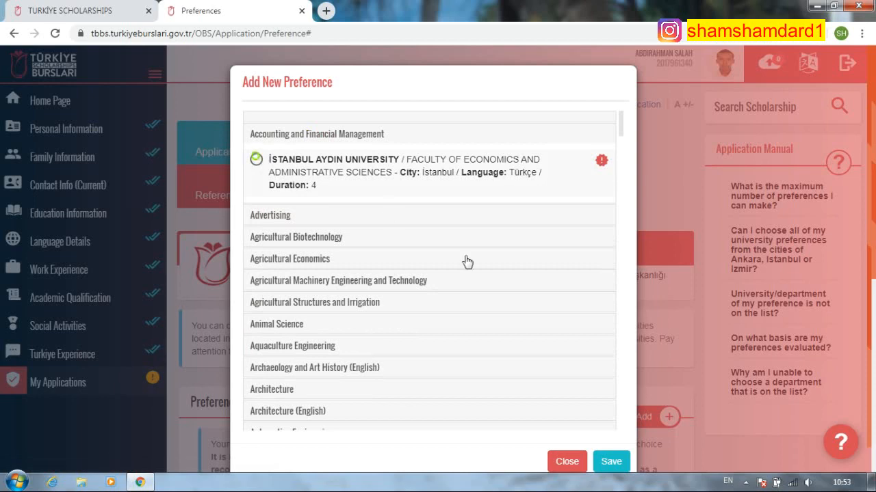
scroll(562, 349, "down", 2)
left_click(609, 438)
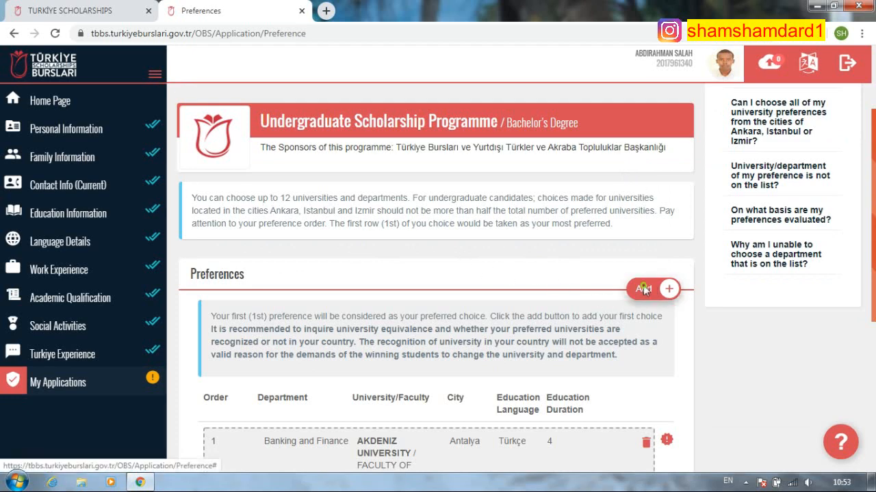
- Open Add New Preference and expand the universities offering Economics
left_click(643, 288)
scroll(345, 267, "down", 3)
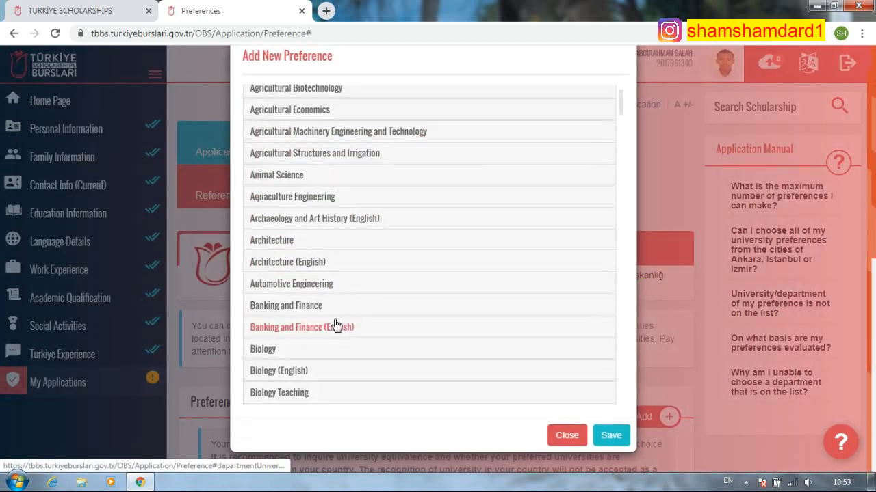
scroll(337, 343, "down", 5)
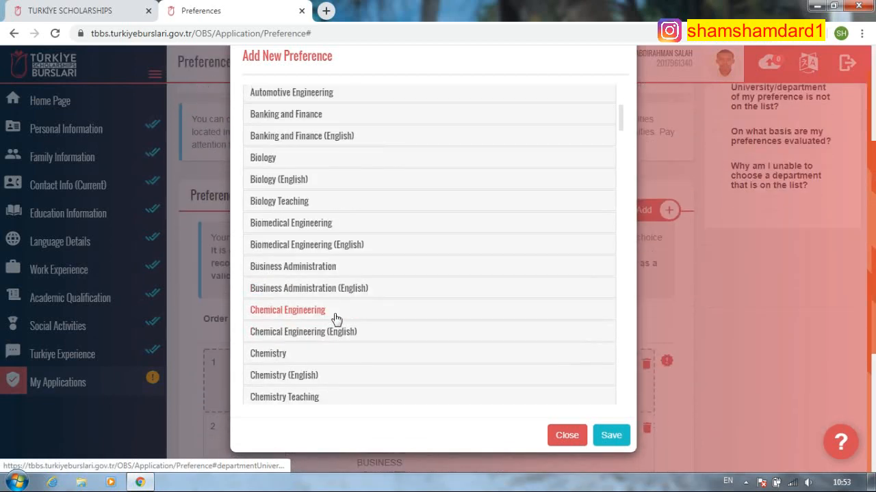
scroll(337, 326, "down", 6)
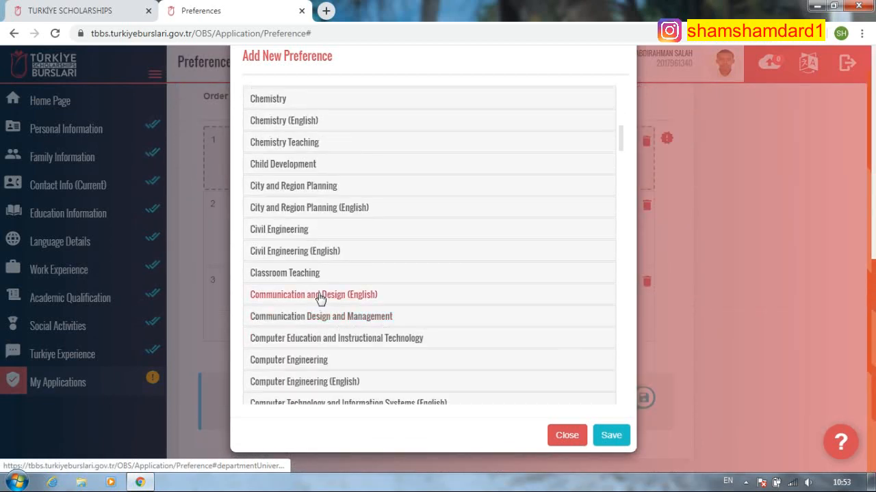
scroll(290, 324, "down", 1)
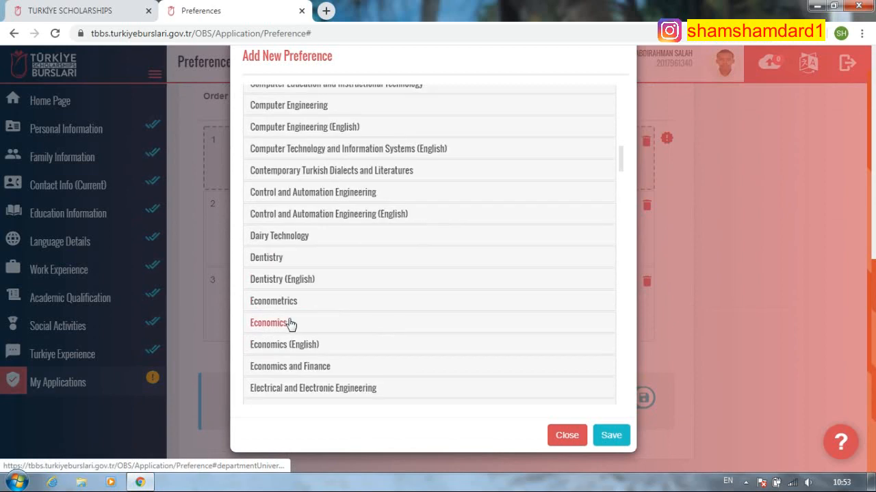
left_click(292, 325)
- Select Anadolu University in Eskişehir for Economics and save the preference
scroll(364, 322, "down", 5)
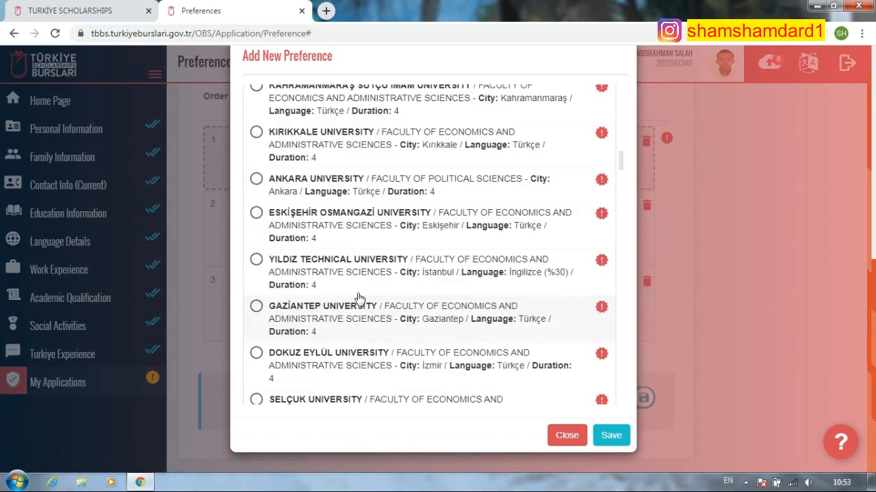
scroll(358, 274, "up", 2)
scroll(328, 216, "up", 4)
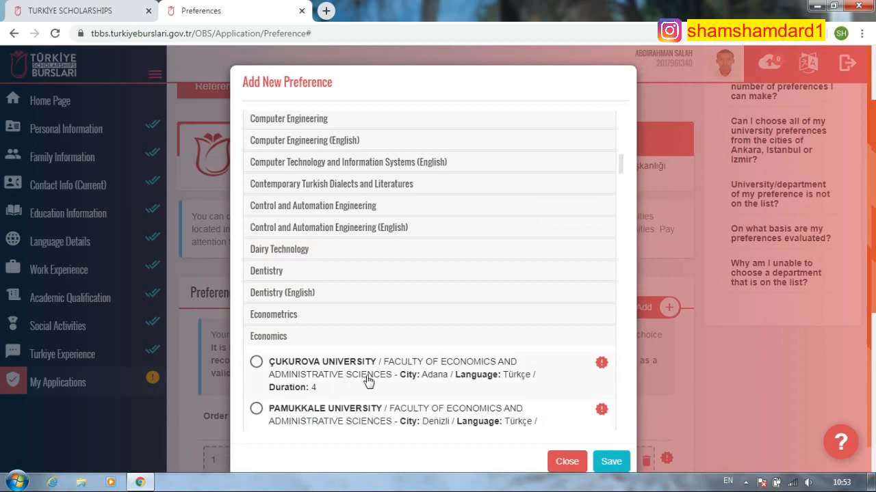
scroll(368, 381, "down", 3)
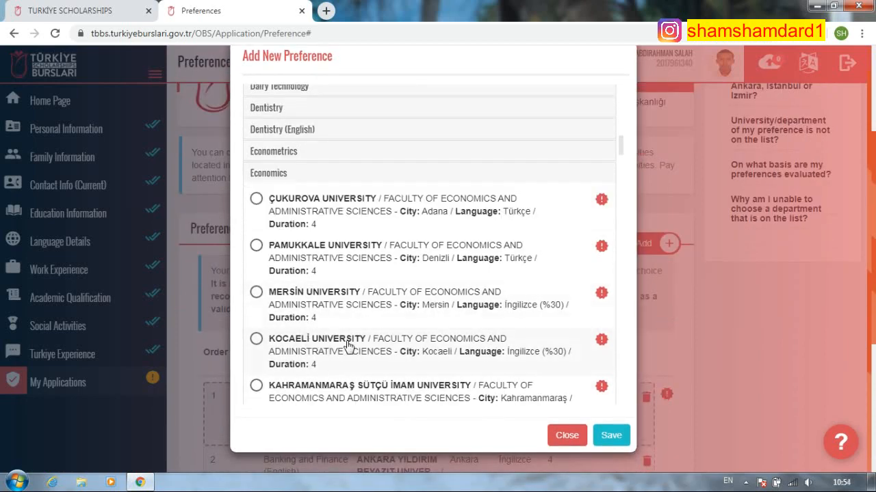
scroll(372, 364, "down", 1)
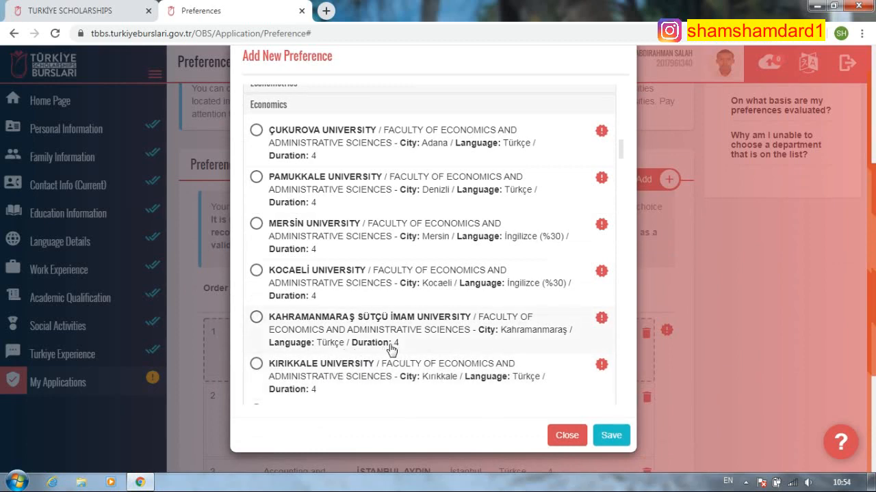
scroll(401, 342, "down", 3)
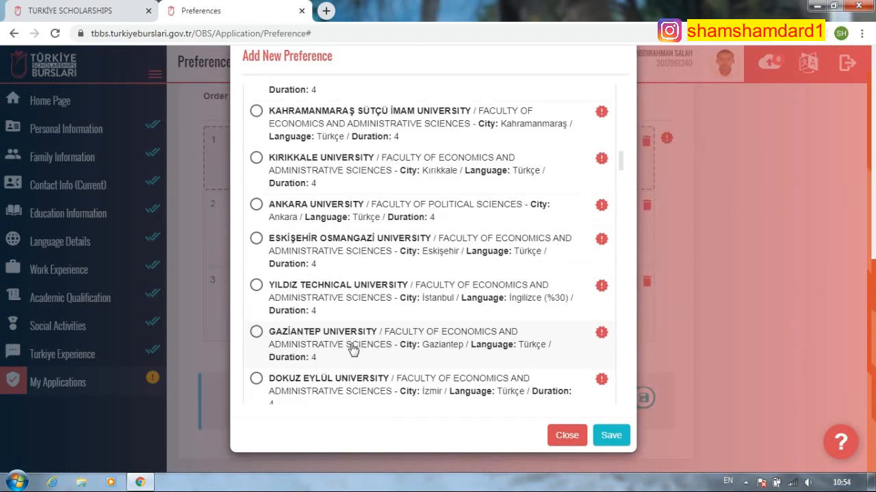
scroll(323, 340, "down", 1)
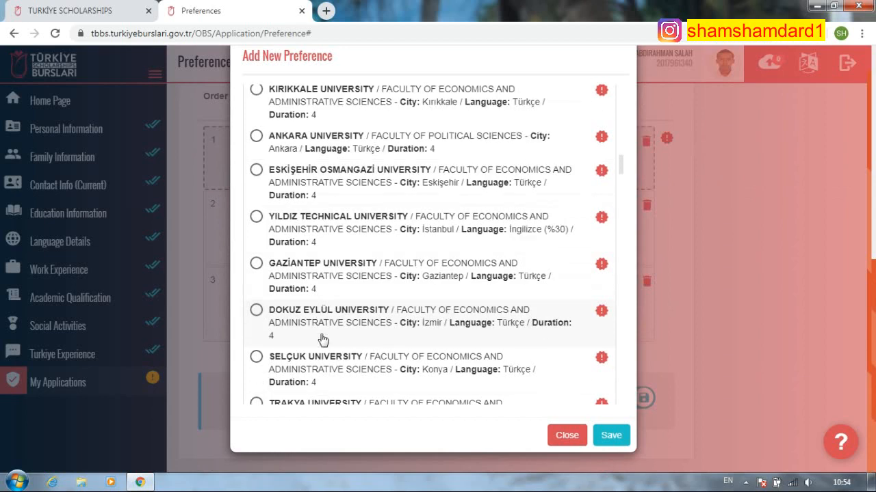
scroll(307, 360, "down", 2)
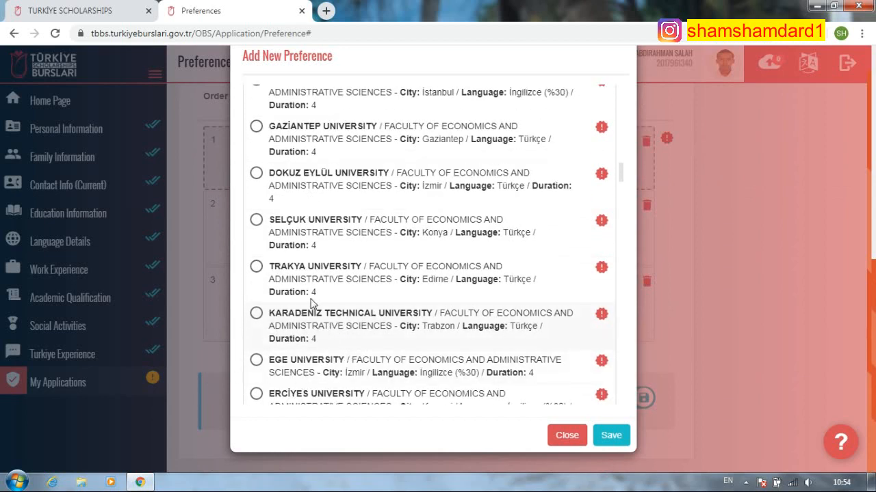
scroll(390, 342, "down", 4)
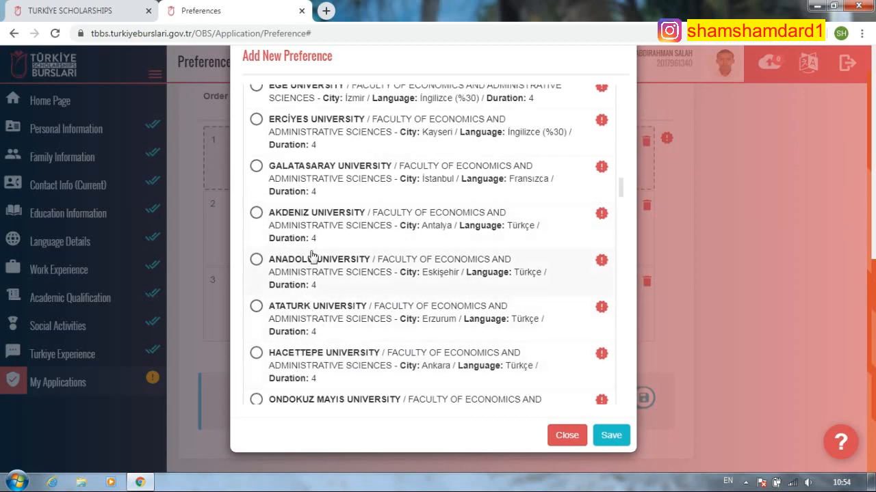
left_click(256, 259)
left_click(614, 435)
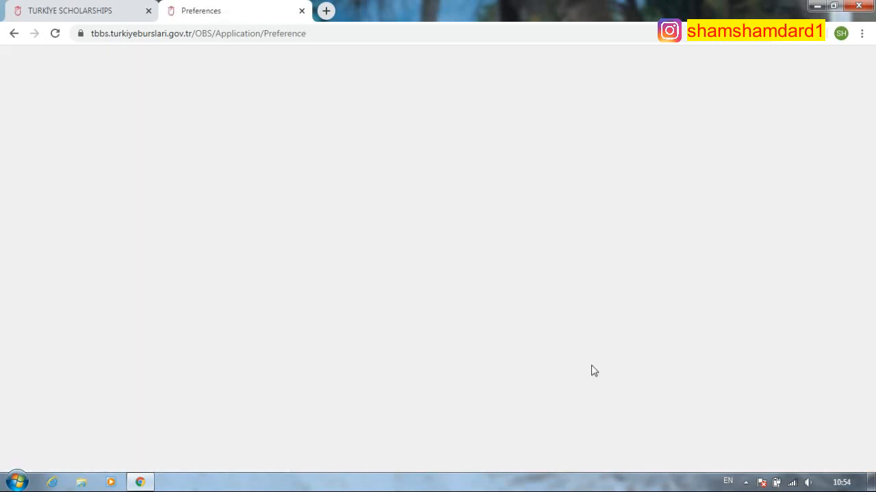
- Add Economics at Hacettepe University as a new preference and save it
scroll(238, 330, "down", 5)
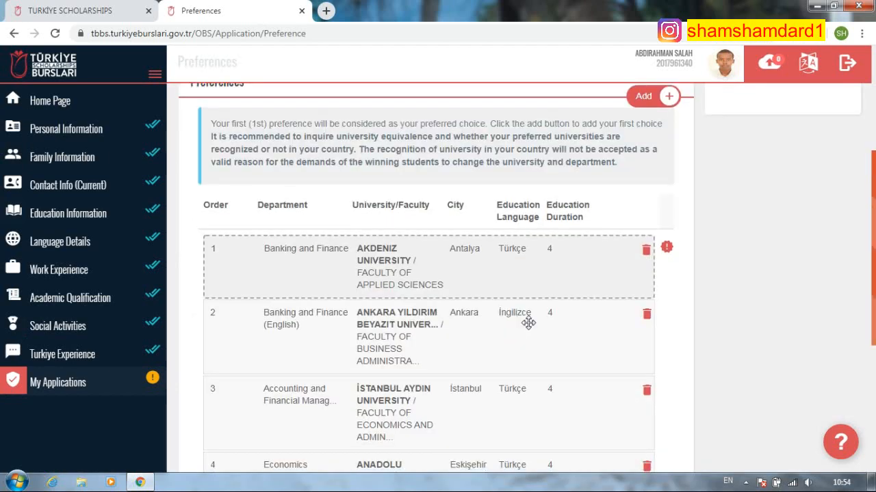
left_click(643, 97)
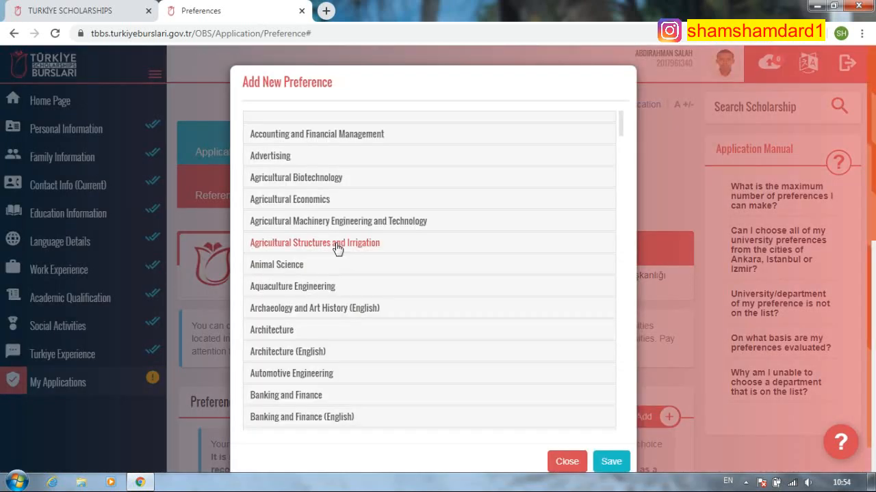
scroll(335, 246, "down", 10)
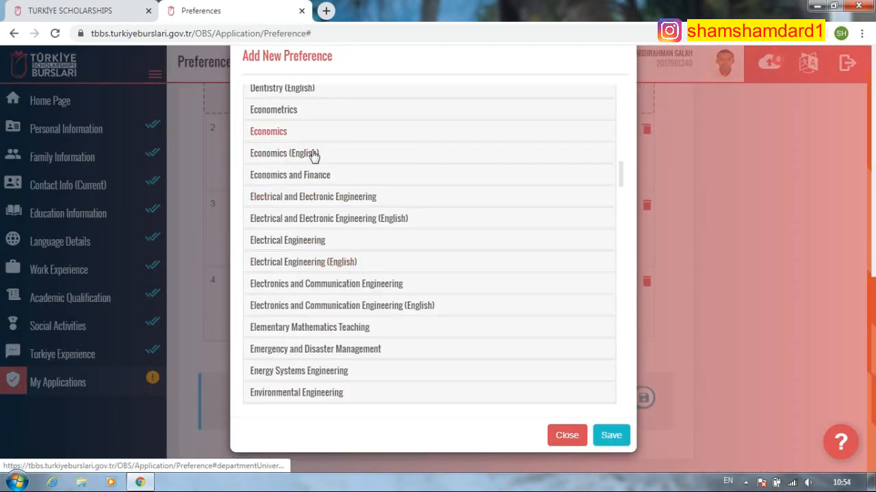
left_click(300, 133)
scroll(438, 283, "down", 5)
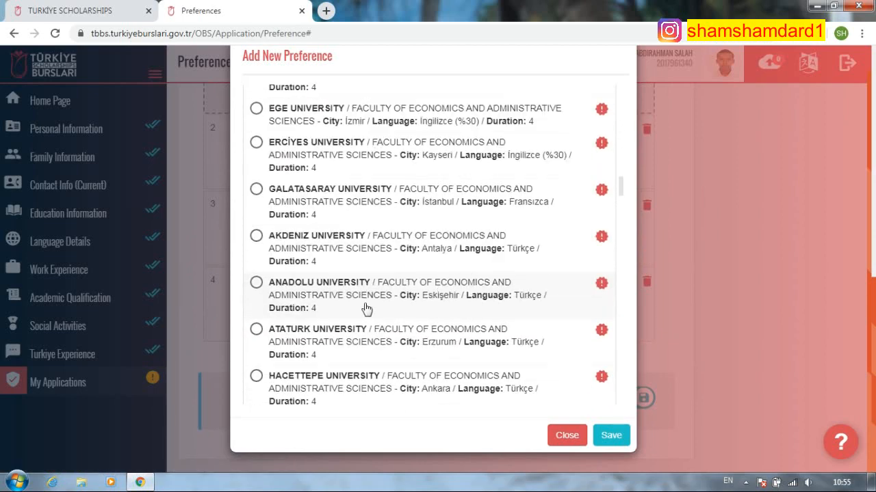
scroll(338, 355, "down", 1)
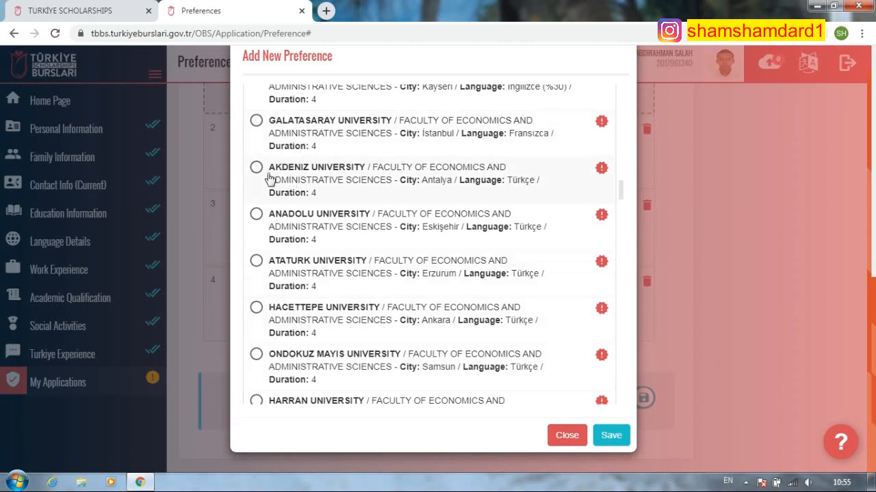
scroll(360, 326, "down", 4)
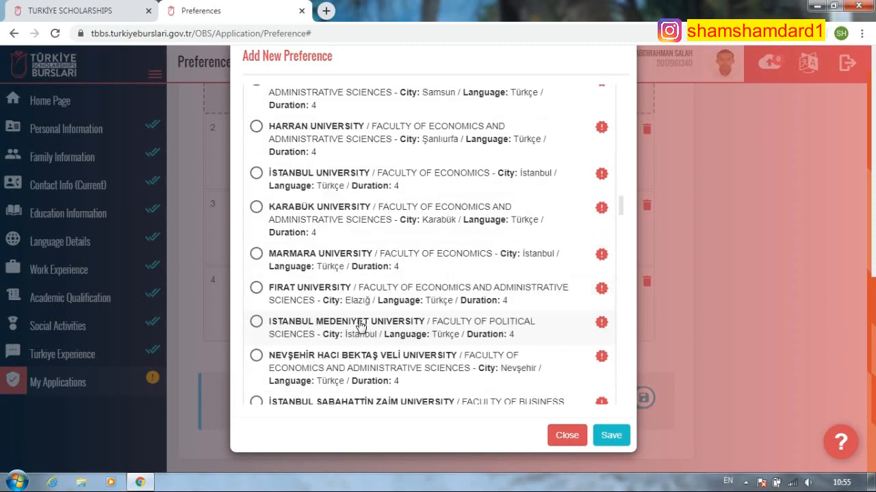
scroll(283, 172, "up", 2)
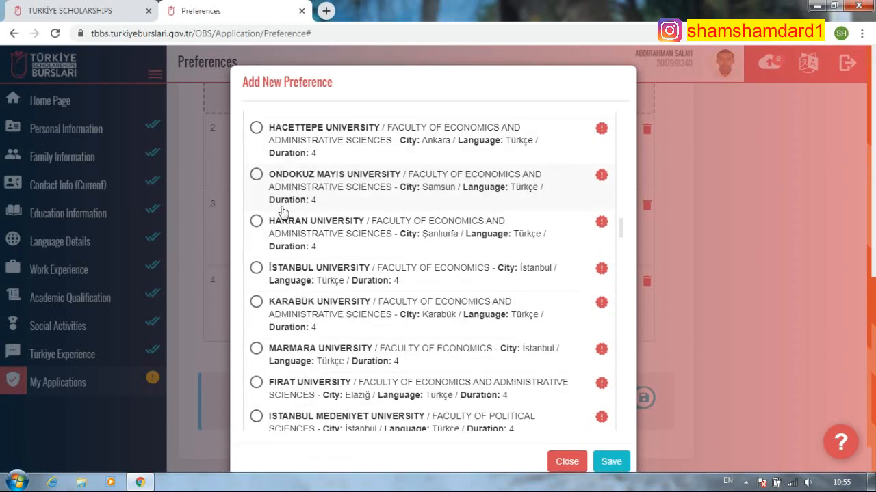
left_click(255, 130)
left_click(611, 462)
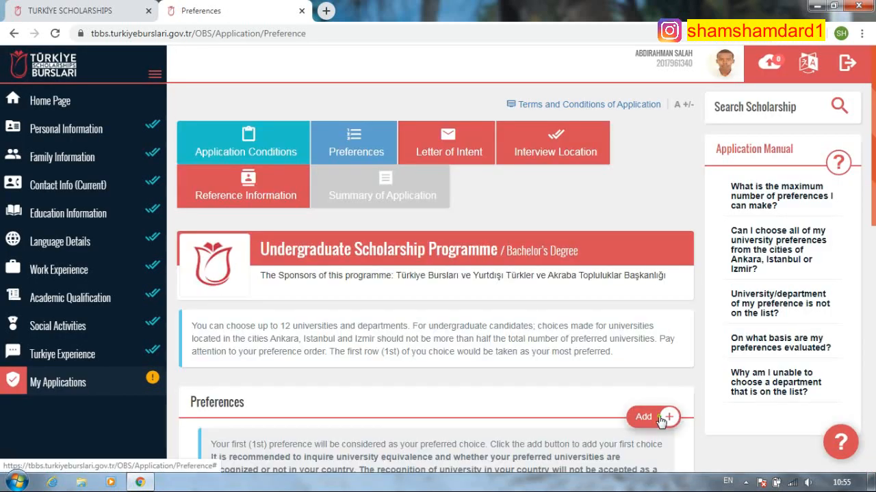
- Add Economics and Finance at İstanbul Aydın University as another preference
left_click(651, 416)
scroll(395, 294, "down", 10)
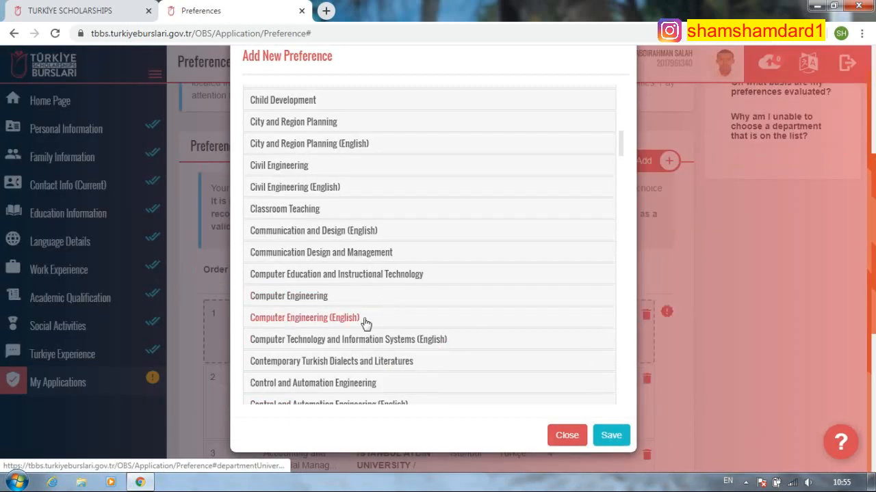
scroll(341, 304, "down", 3)
scroll(337, 349, "down", 7)
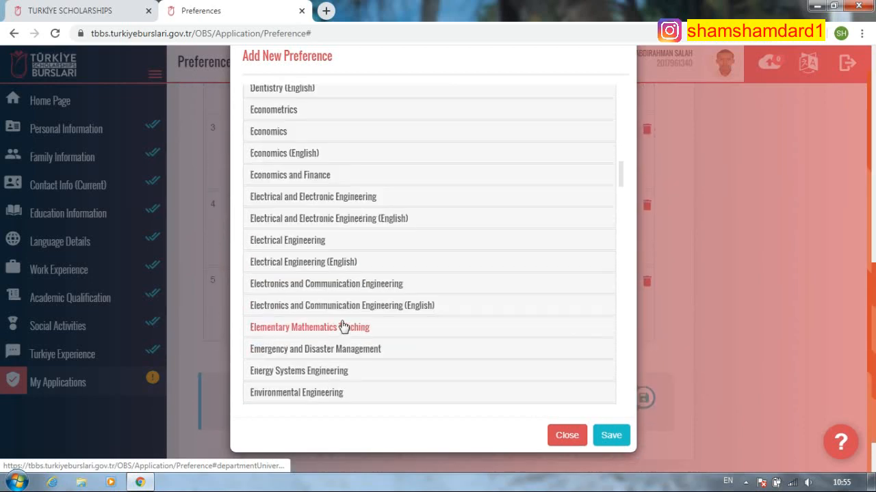
left_click(319, 112)
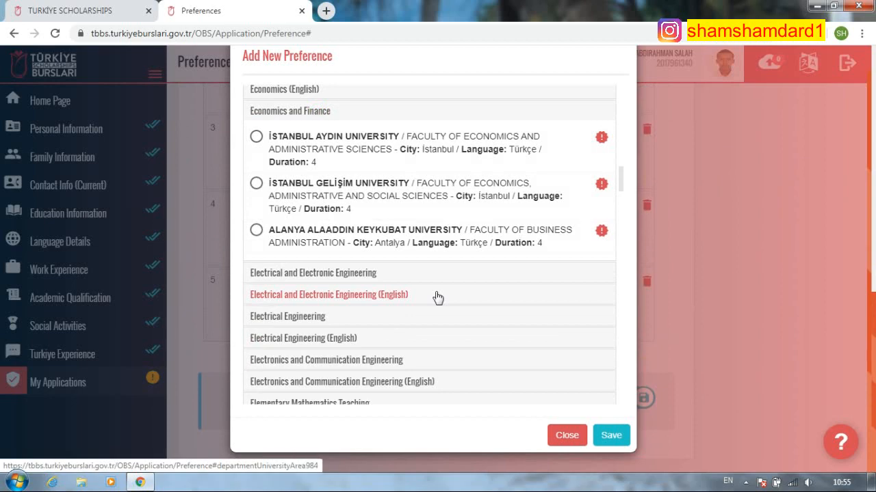
left_click(260, 138)
left_click(616, 436)
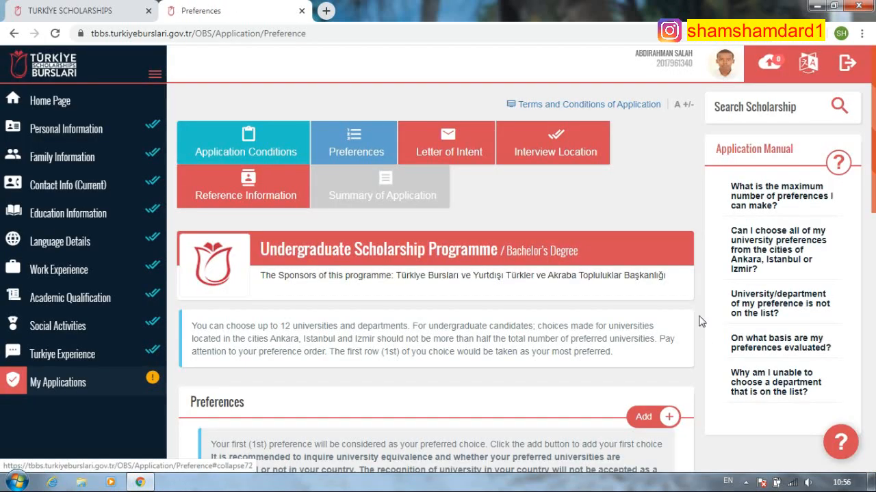
scroll(699, 321, "down", 2)
- Save İstanbul Commerce University's Banking and Finance (Faculty of Business Administration) as a new preference
left_click(643, 289)
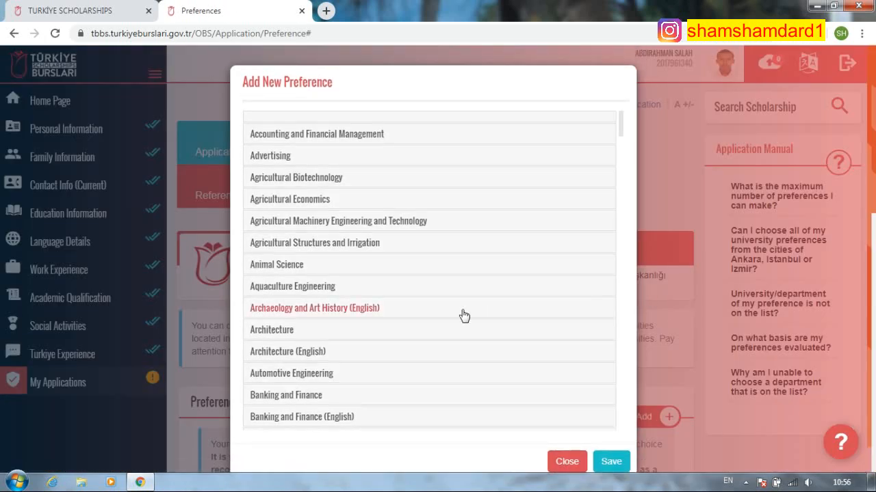
scroll(411, 301, "down", 5)
scroll(325, 359, "down", 5)
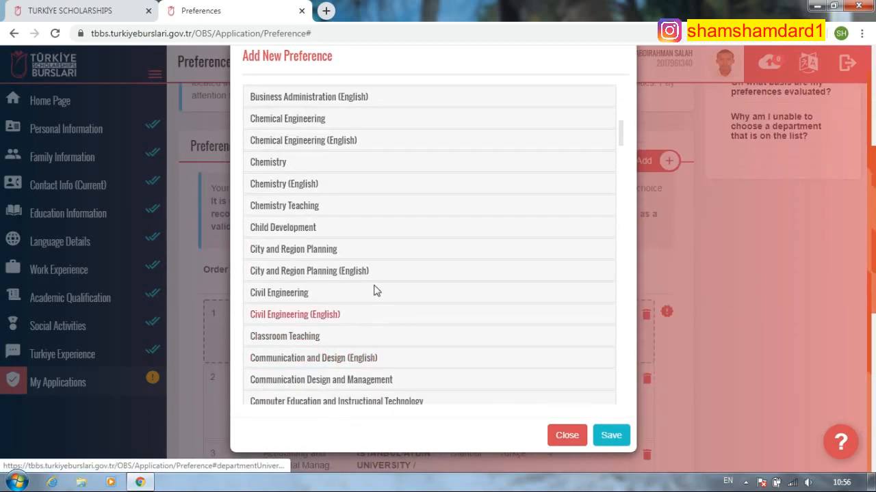
scroll(328, 335, "up", 5)
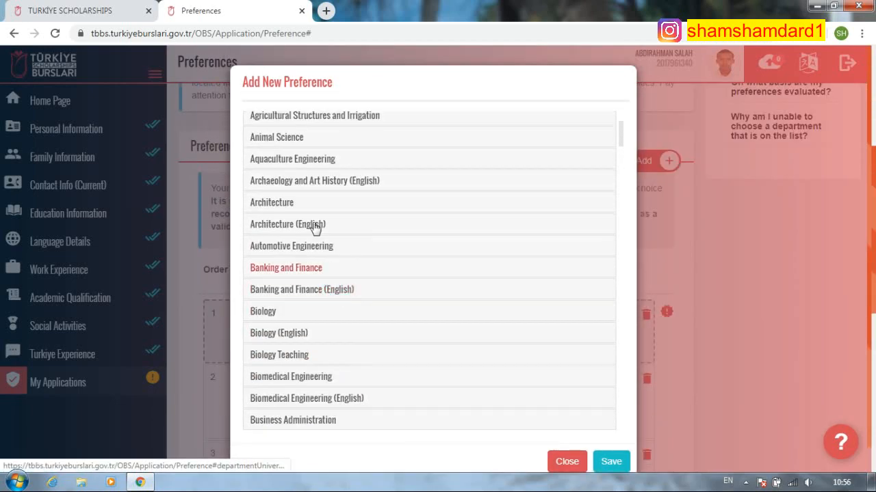
left_click(313, 270)
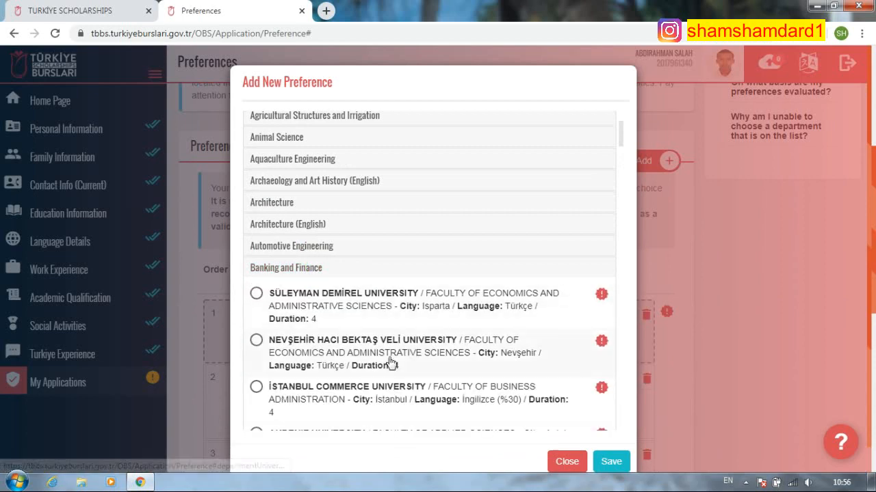
scroll(361, 336, "down", 3)
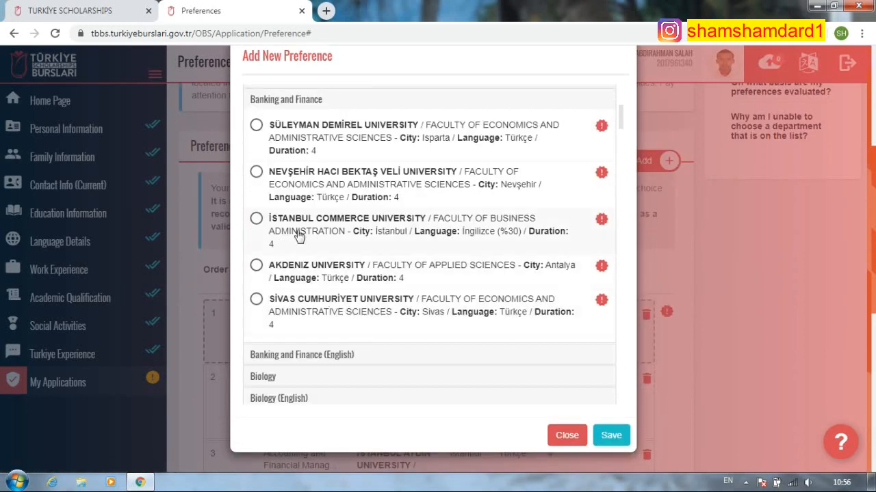
left_click(257, 218)
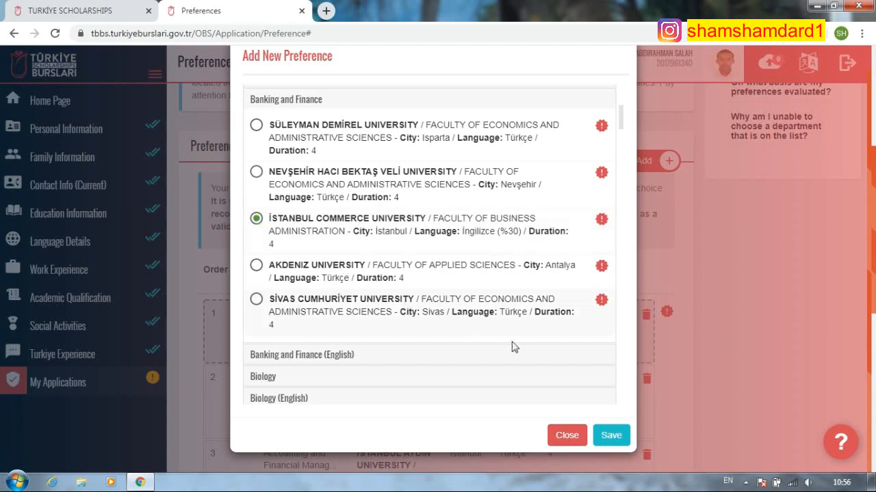
left_click(609, 438)
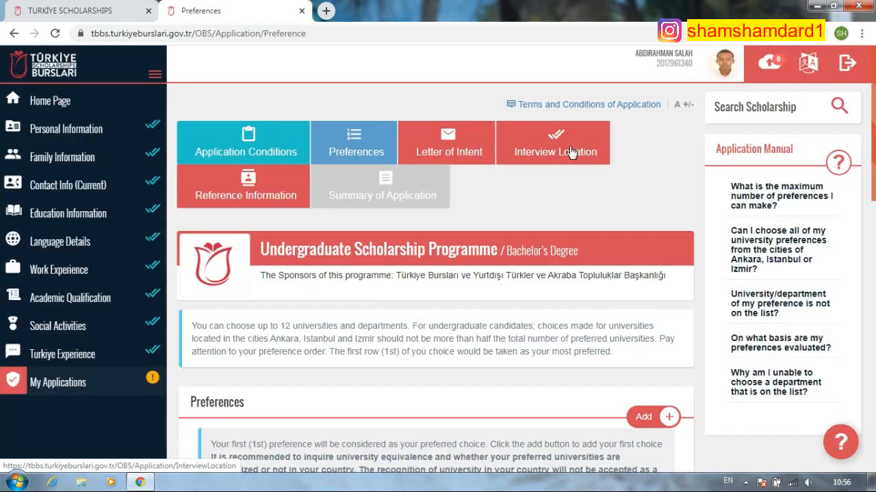
- Find Economics and Finance in the department list and save İstanbul Gelişim University as a preference
left_click(664, 416)
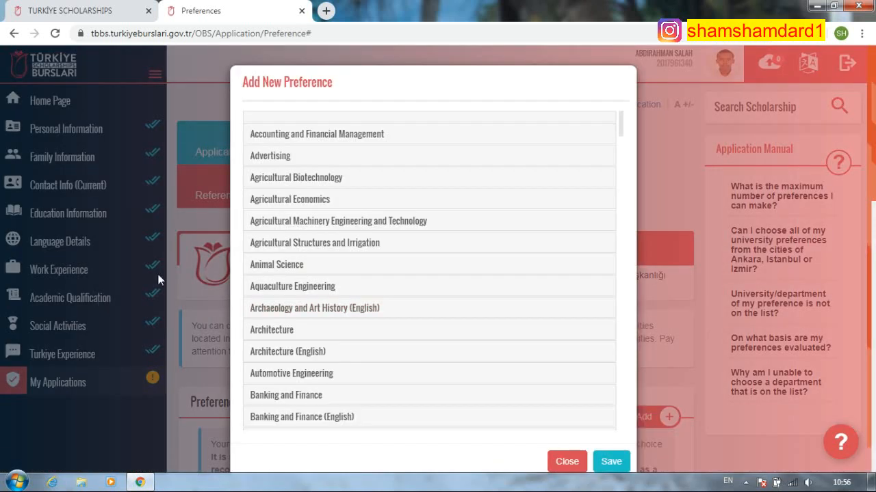
scroll(328, 284, "down", 7)
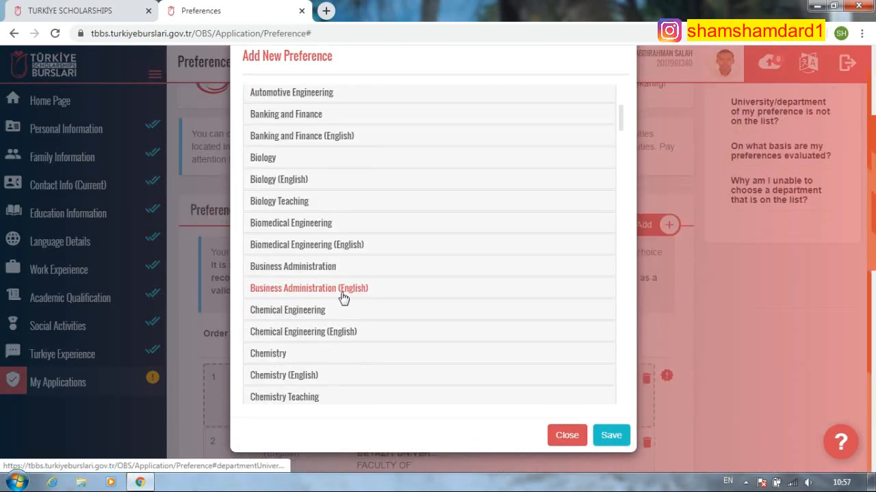
scroll(374, 323, "down", 2)
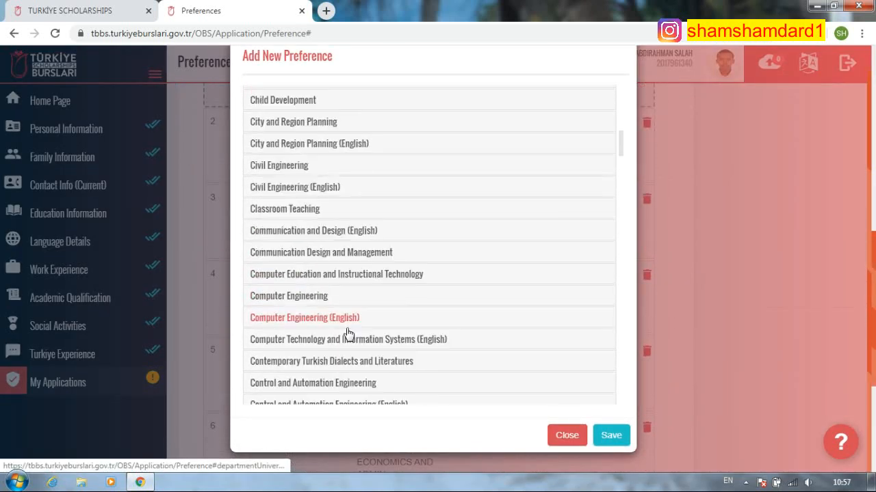
scroll(345, 349, "down", 5)
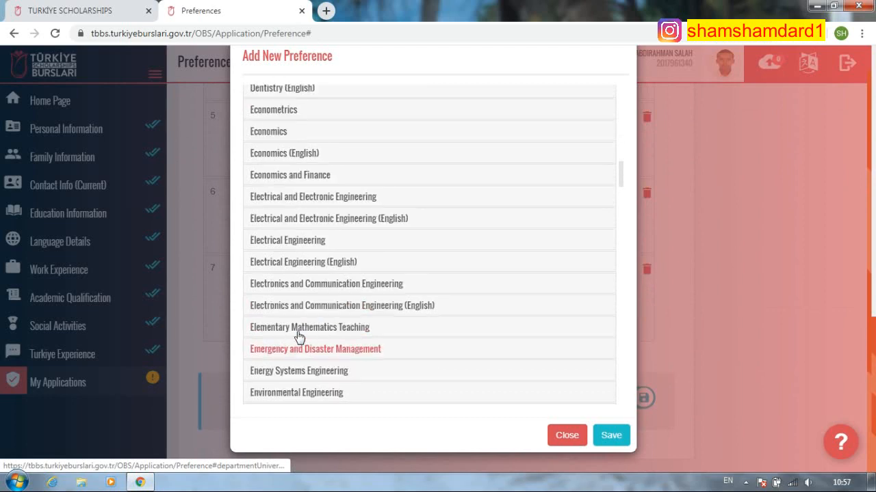
scroll(299, 336, "down", 7)
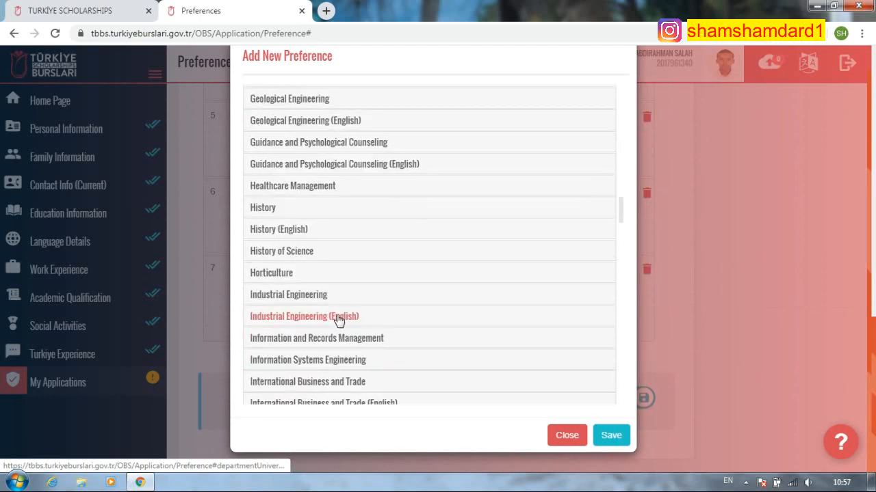
scroll(340, 320, "down", 1)
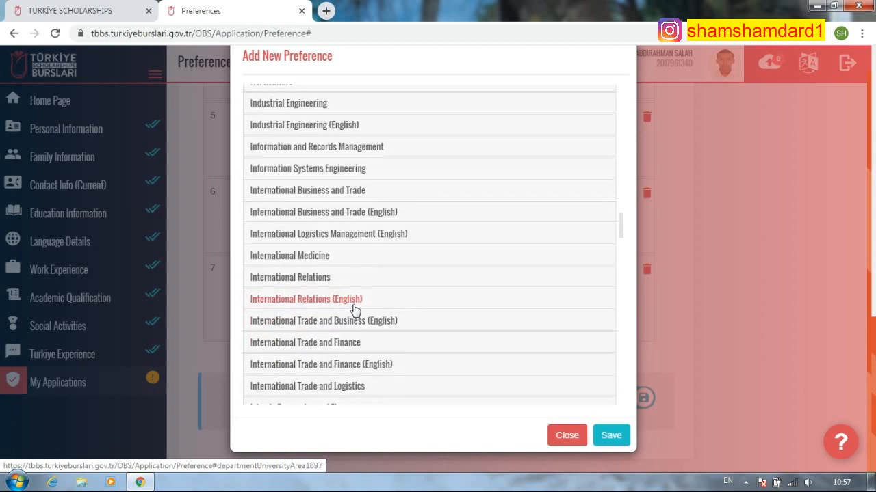
scroll(289, 319, "down", 2)
scroll(346, 357, "down", 1)
scroll(318, 388, "down", 2)
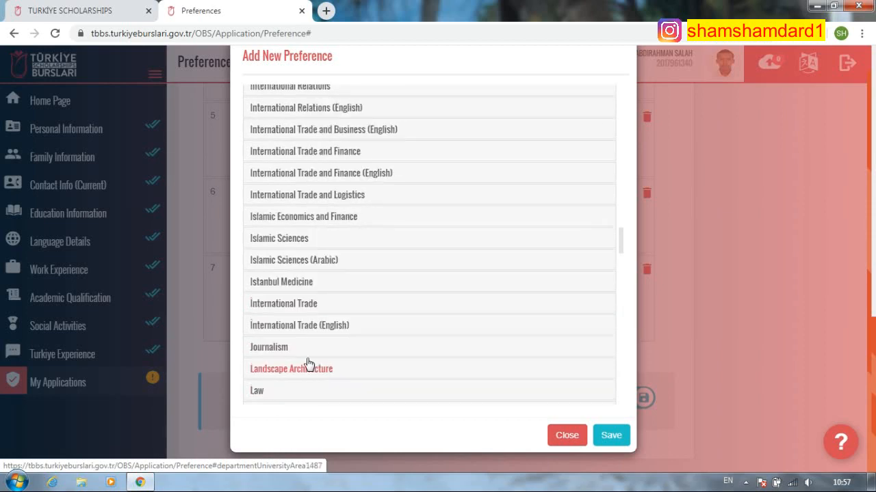
scroll(309, 351, "up", 10)
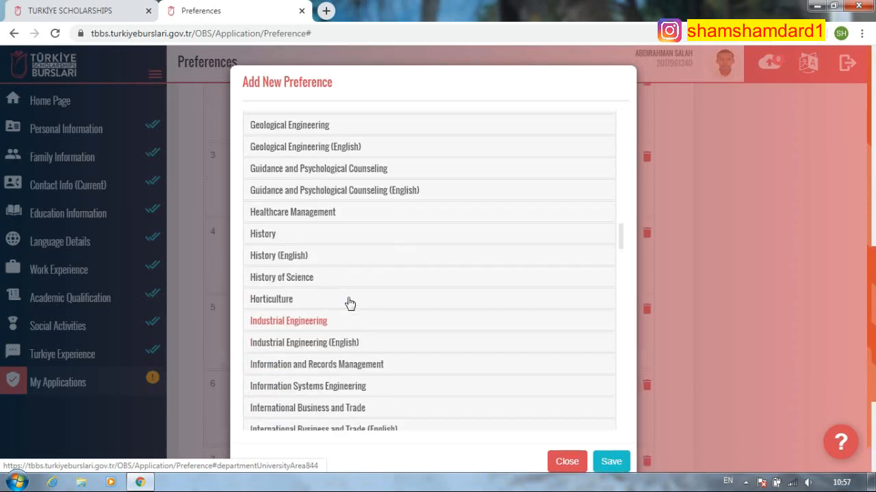
scroll(355, 272, "up", 4)
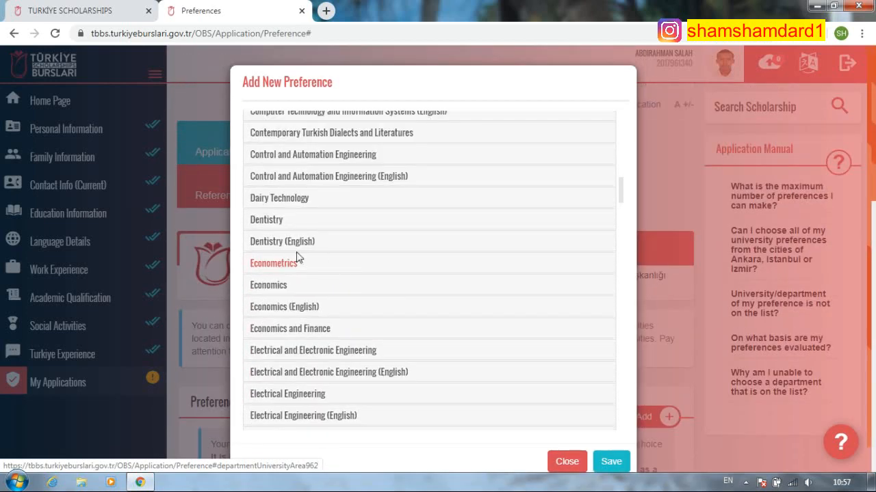
left_click(324, 331)
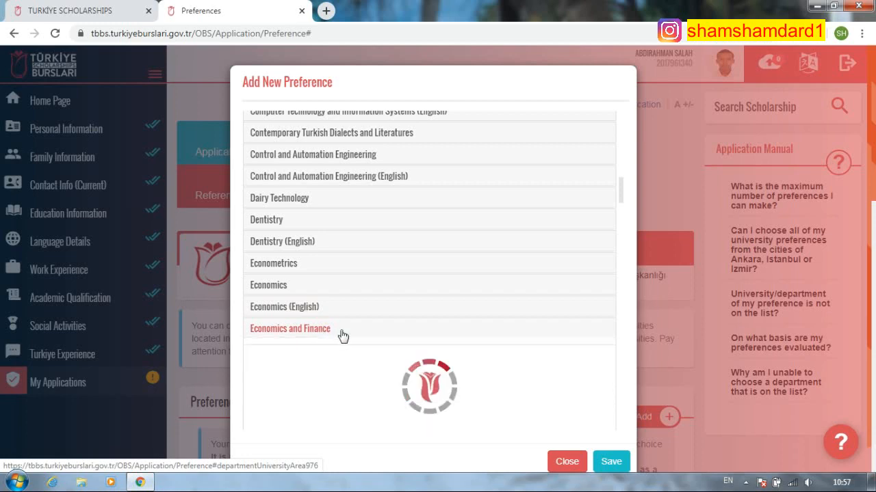
scroll(355, 367, "down", 2)
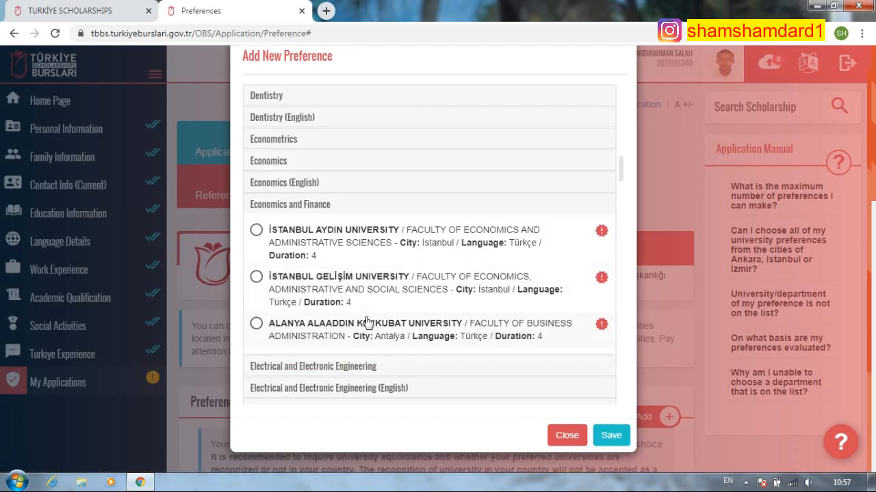
left_click(257, 277)
left_click(613, 436)
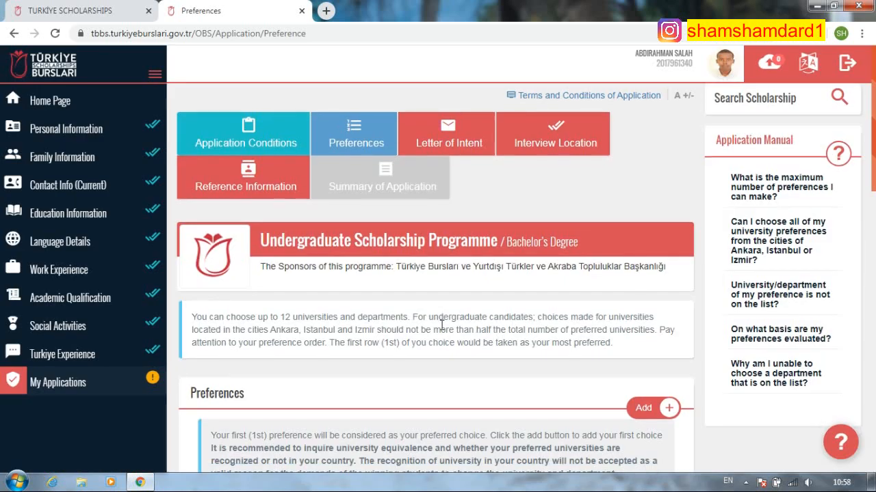
scroll(506, 303, "down", 12)
scroll(472, 327, "up", 4)
scroll(483, 325, "up", 5)
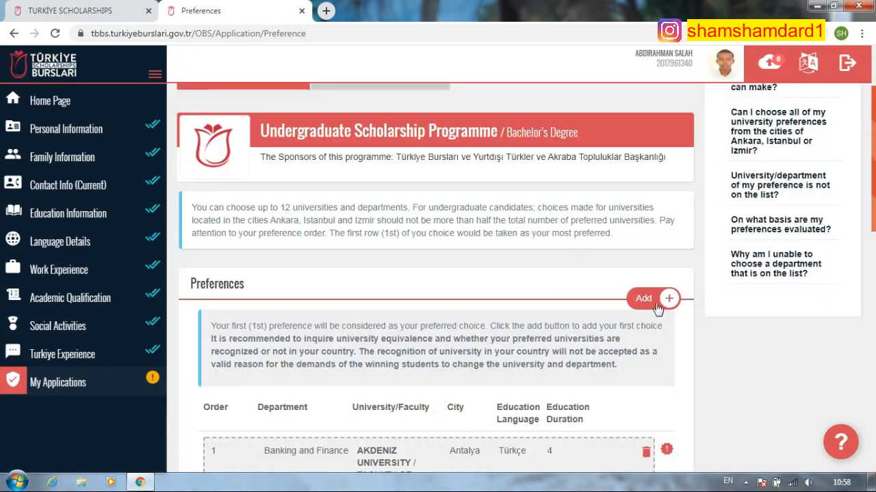
- Browse the Accounting and Financial Management and Banking and Finance options, then cancel without saving
left_click(648, 296)
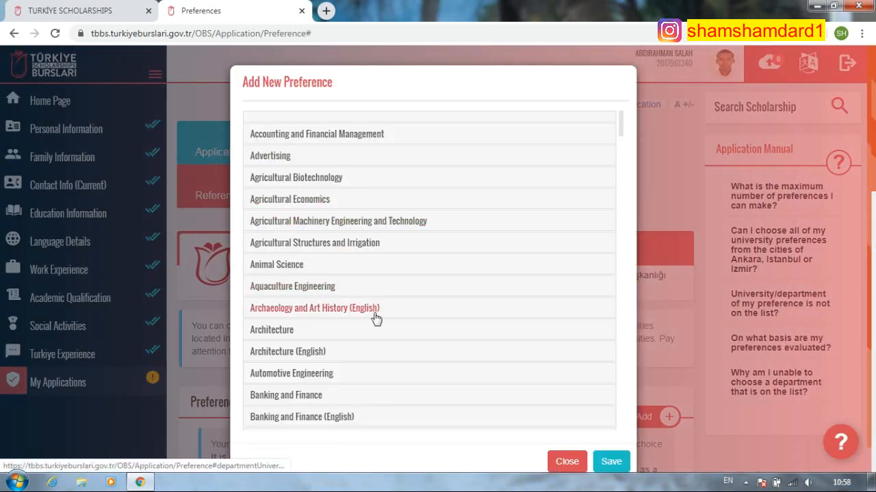
left_click(375, 134)
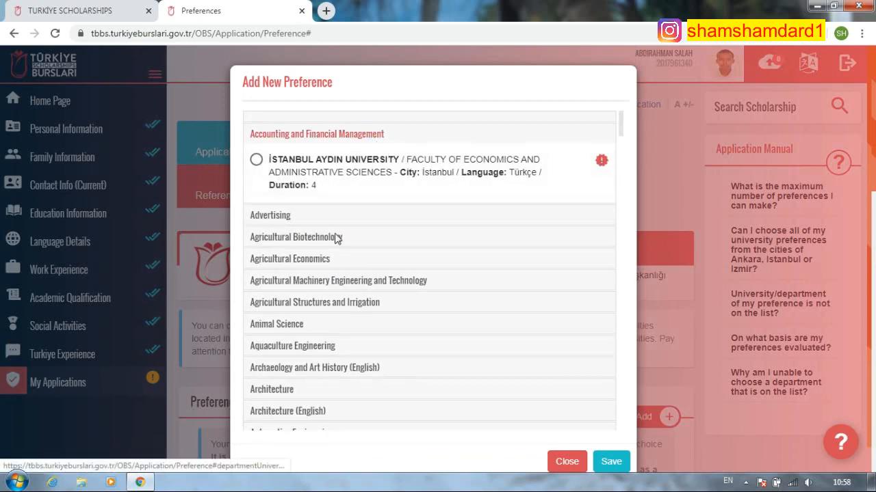
scroll(319, 288, "down", 5)
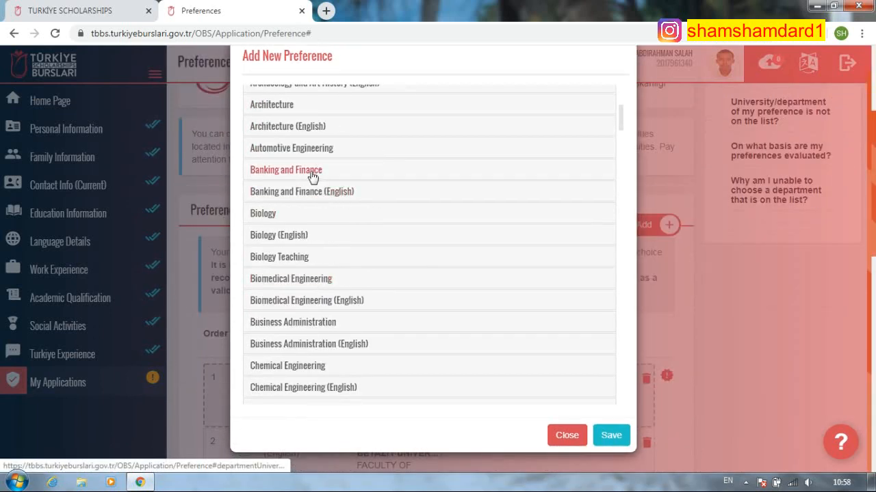
left_click(314, 171)
scroll(359, 352, "down", 4)
scroll(361, 354, "up", 5)
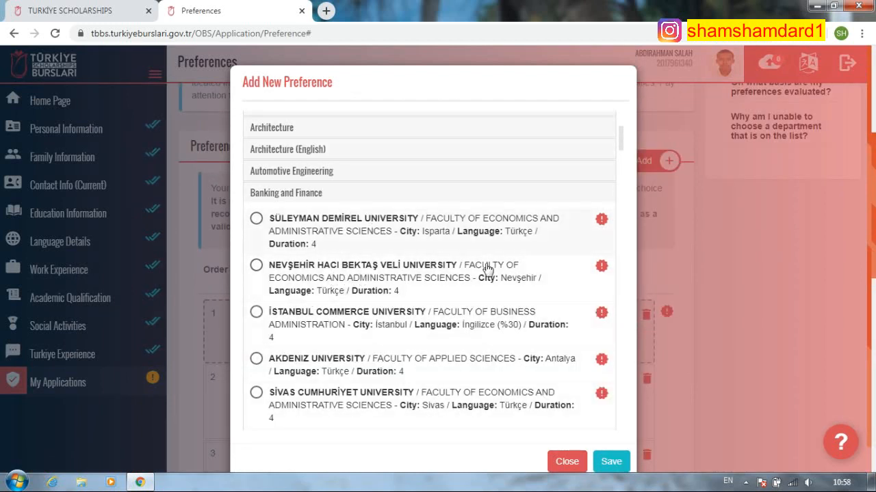
left_click(558, 462)
- Save Koç University's English-taught Economics (İstanbul) as a new preference
left_click(643, 161)
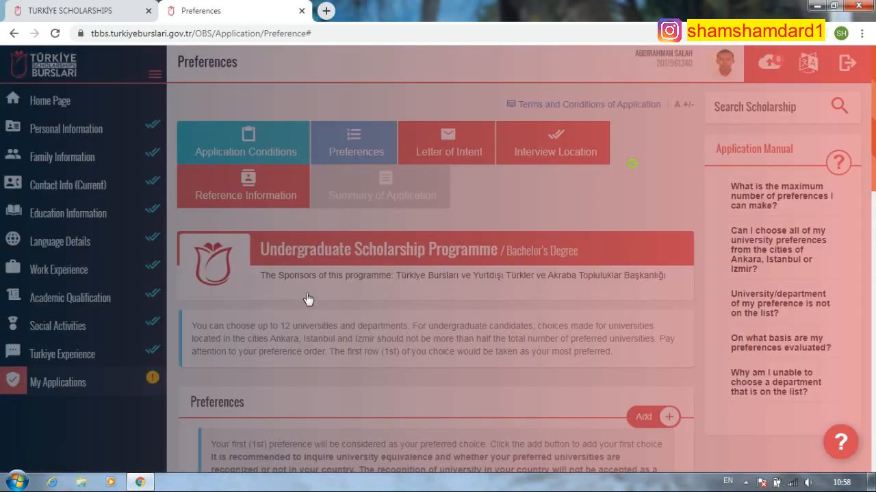
scroll(377, 308, "down", 5)
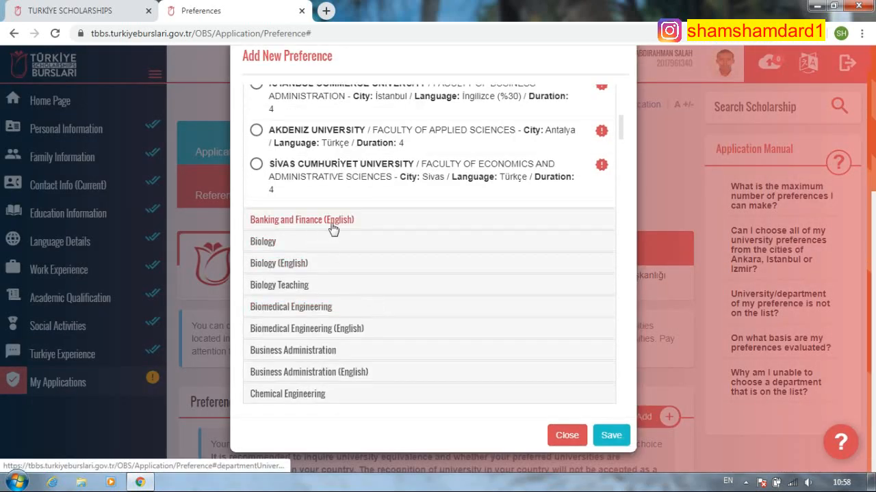
left_click(332, 229)
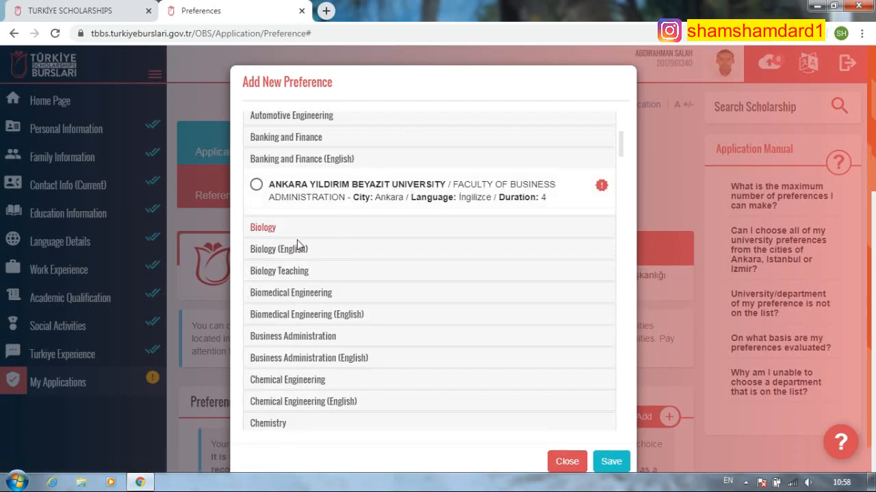
scroll(325, 292, "down", 6)
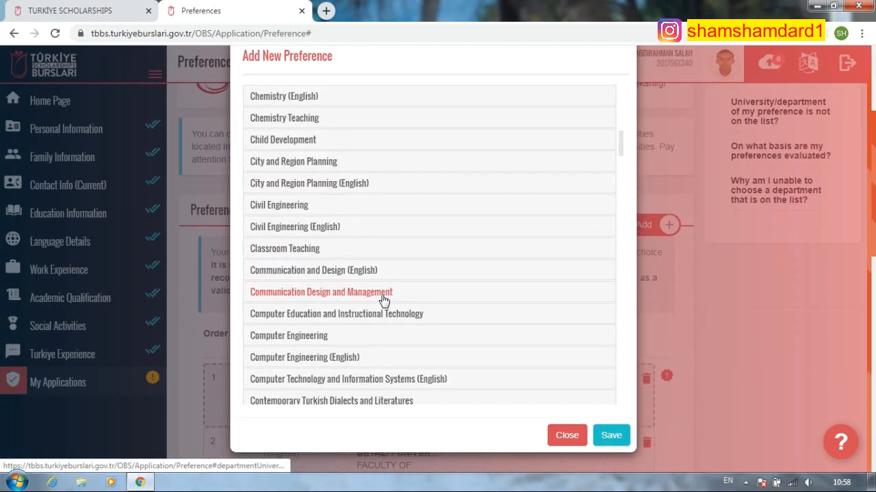
scroll(383, 301, "down", 3)
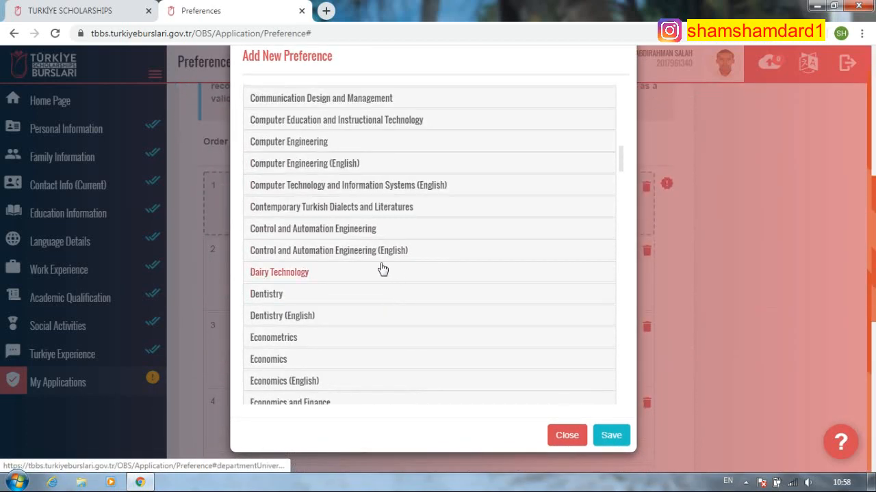
scroll(336, 367, "down", 1)
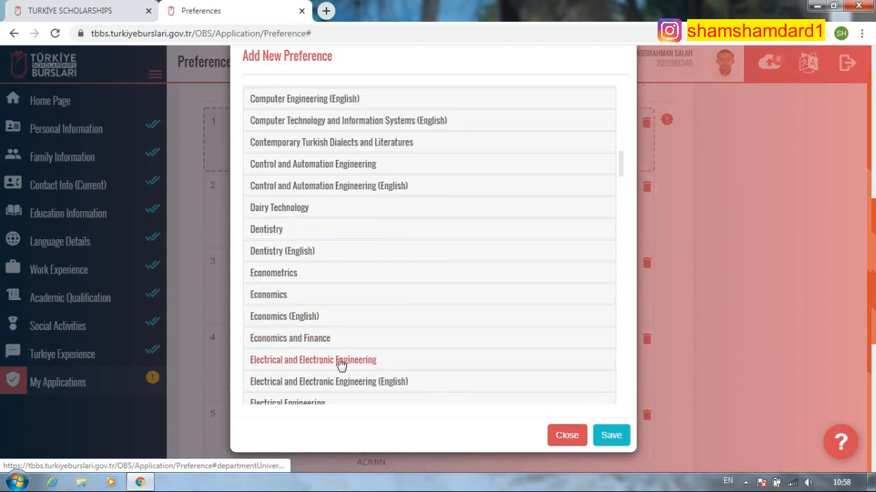
left_click(319, 317)
scroll(369, 308, "down", 3)
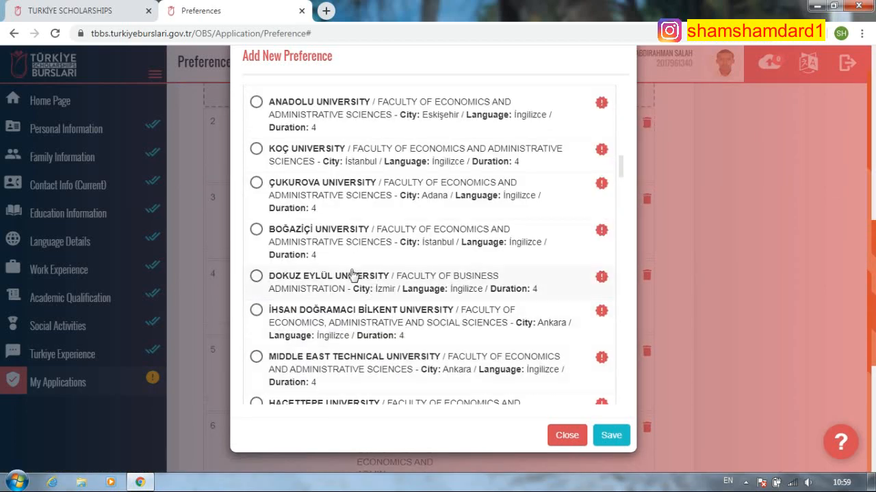
left_click(256, 150)
left_click(609, 437)
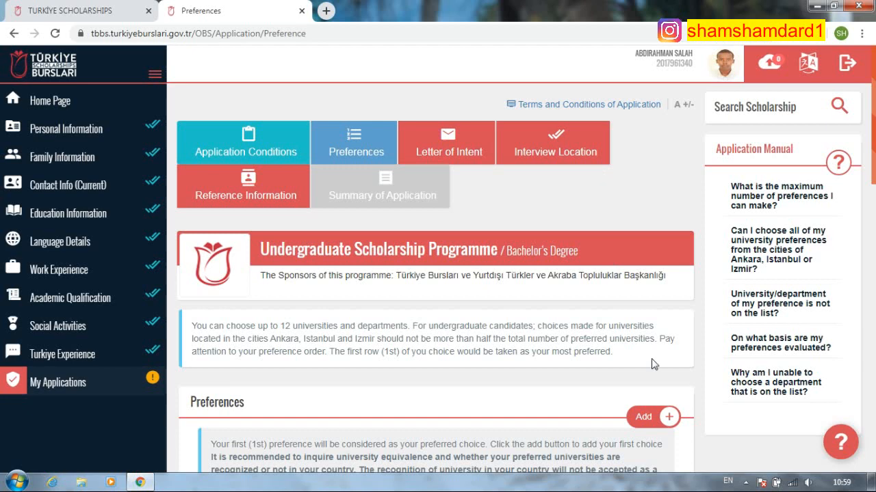
- Save İstanbul University's Faculty of Economics, Economics (English), as another preference
left_click(645, 418)
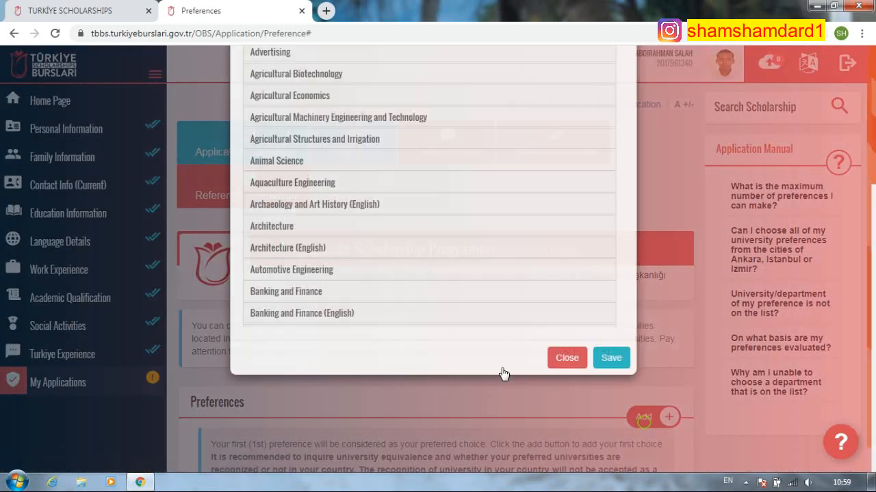
scroll(358, 352, "down", 12)
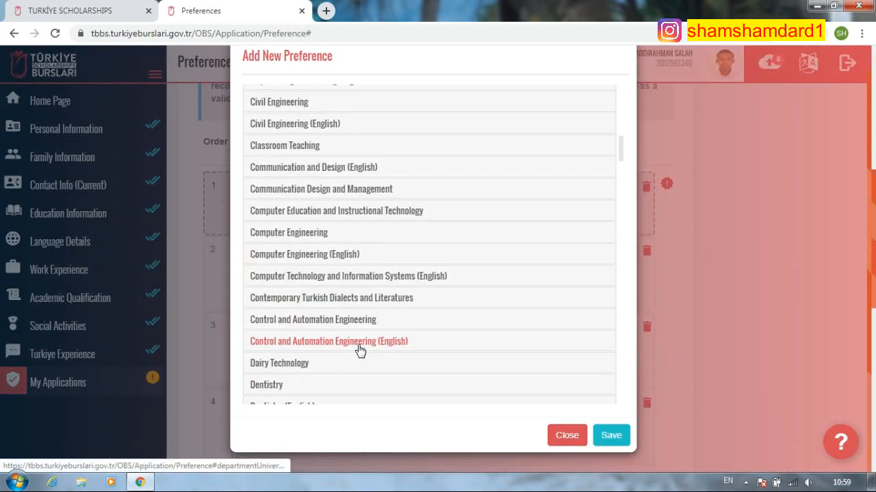
scroll(361, 352, "down", 1)
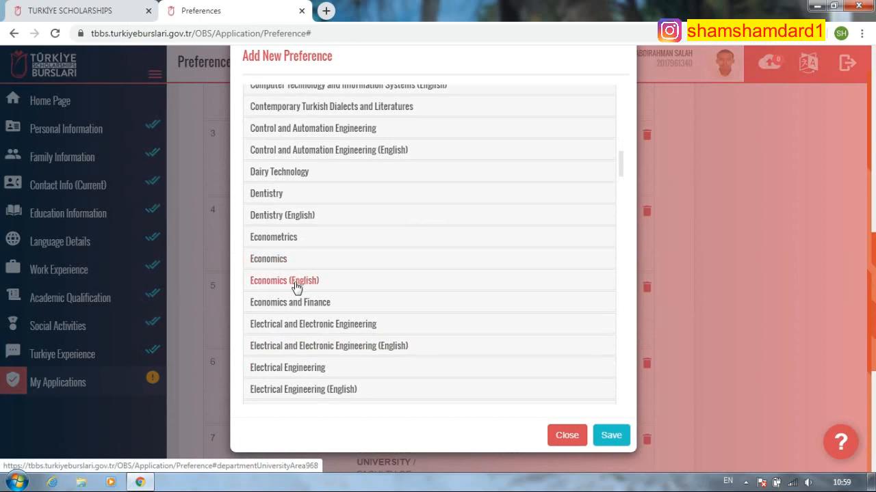
left_click(293, 282)
scroll(380, 354, "down", 4)
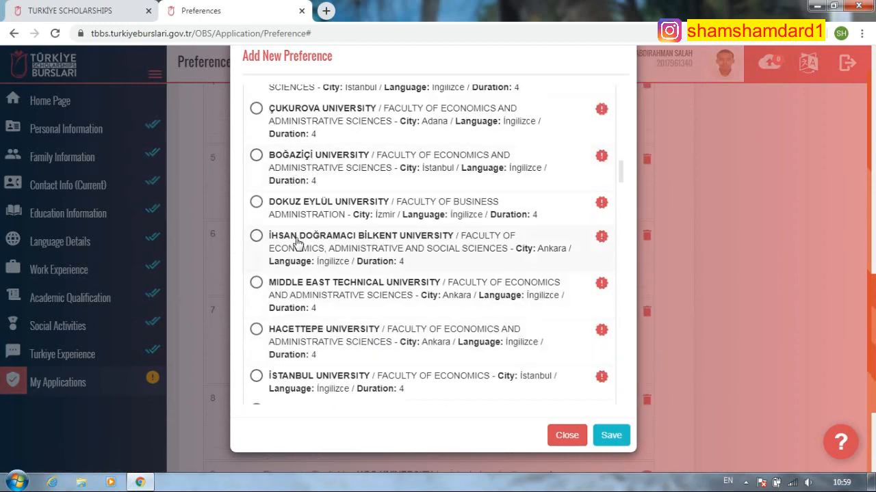
scroll(344, 345, "down", 1)
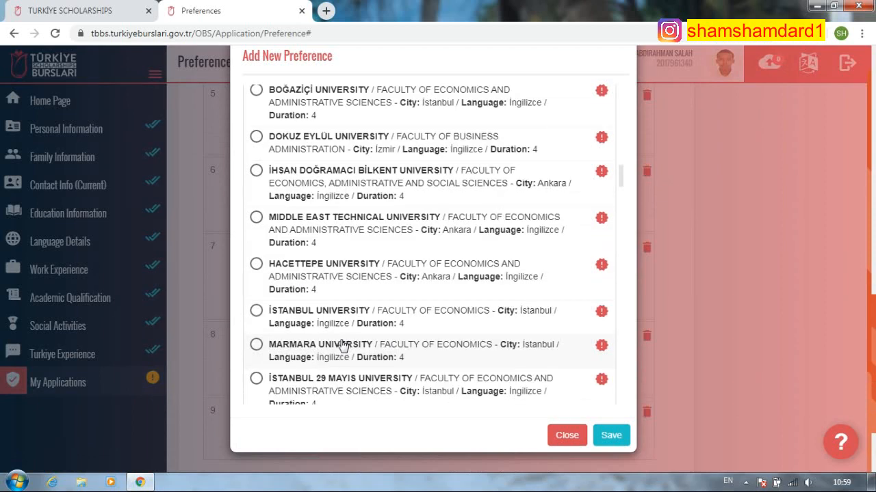
left_click(257, 312)
left_click(610, 435)
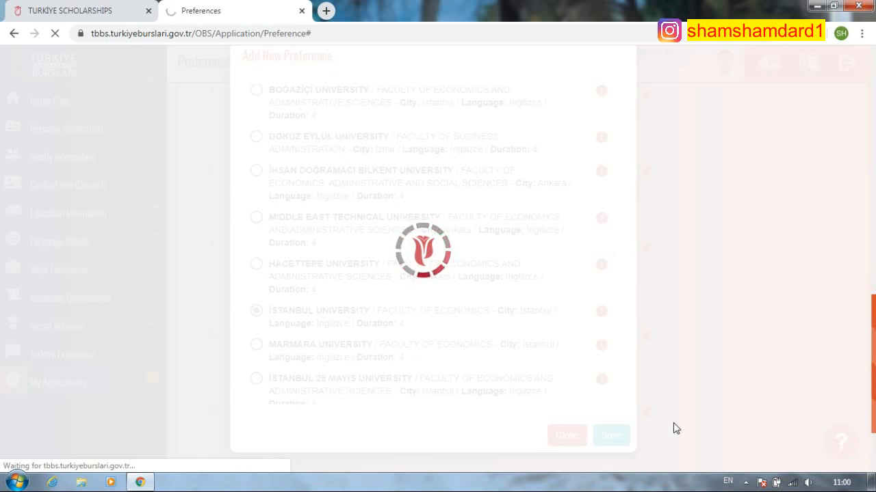
- Try joining the AndroidAP24A8 Wi-Fi network, cancel, and let the Preferences page reload
left_click(792, 482)
left_click(797, 359)
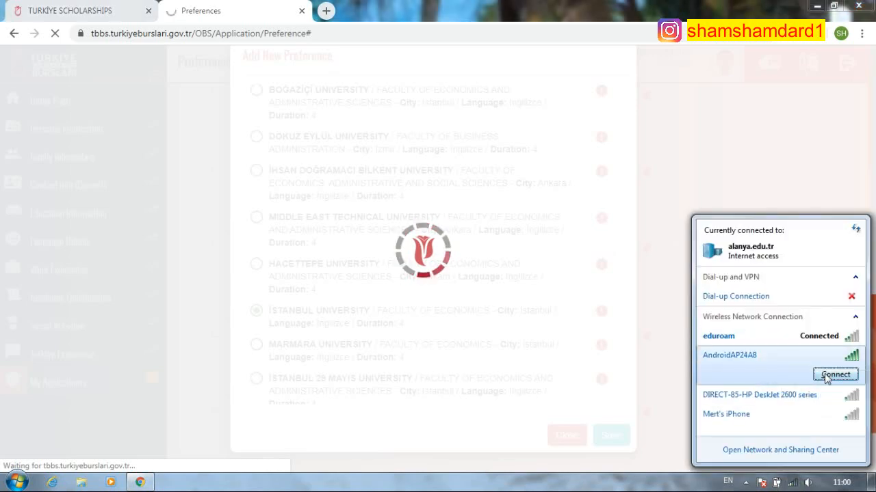
left_click(826, 378)
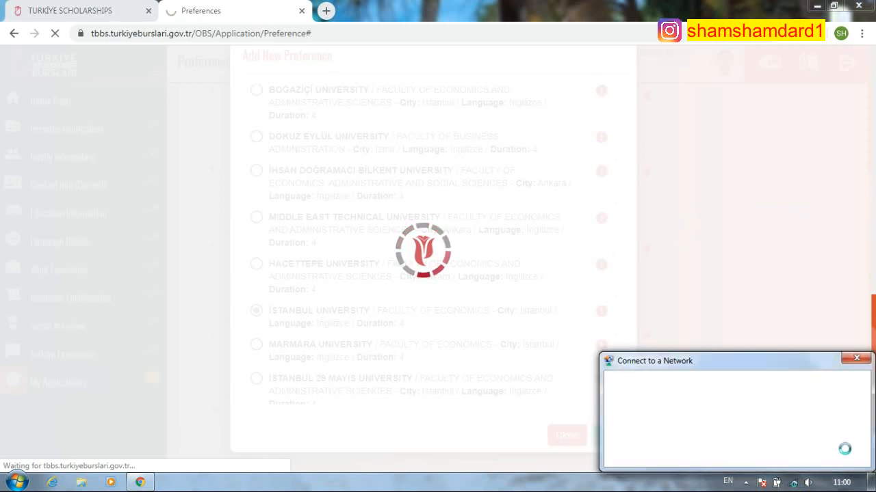
left_click(843, 456)
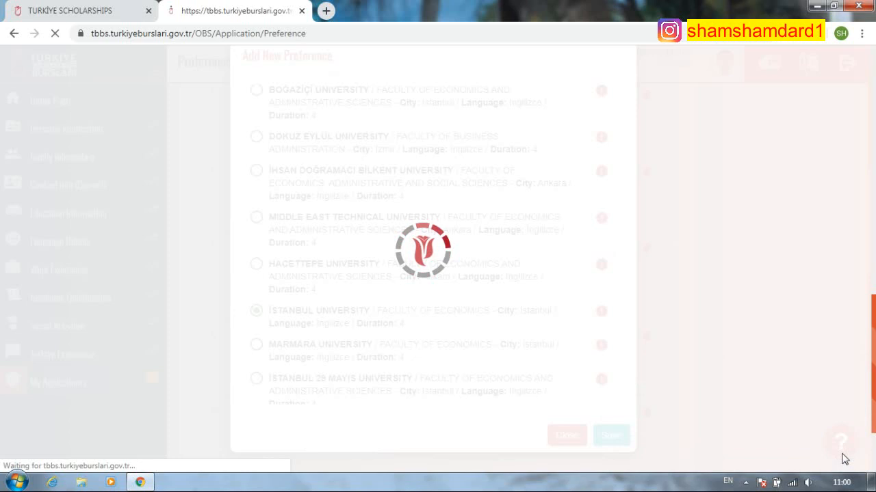
scroll(410, 374, "down", 8)
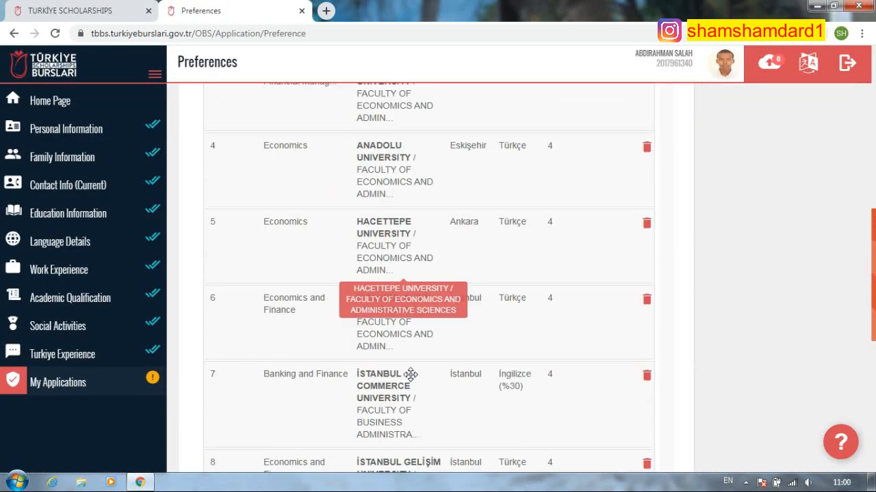
- Browse the Economics and Finance options in a new preference, then dismiss without saving
scroll(410, 374, "down", 5)
scroll(581, 280, "up", 5)
scroll(506, 368, "down", 4)
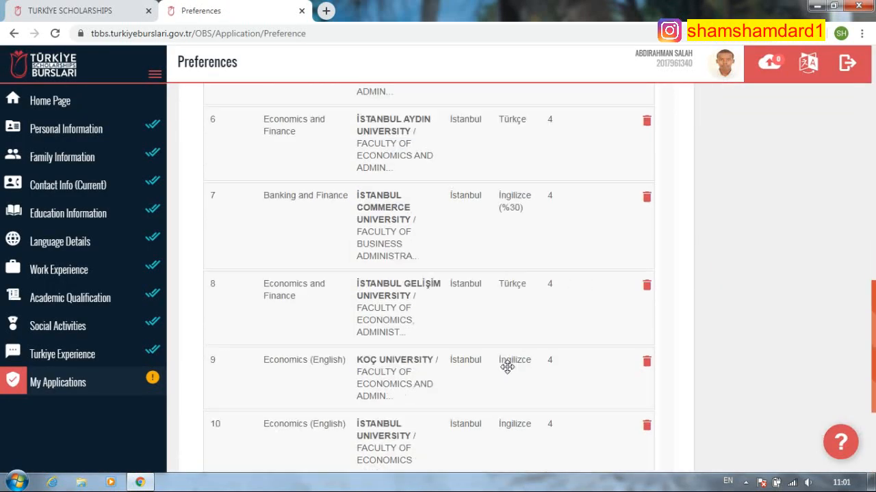
scroll(475, 368, "down", 2)
scroll(580, 260, "up", 10)
left_click(651, 243)
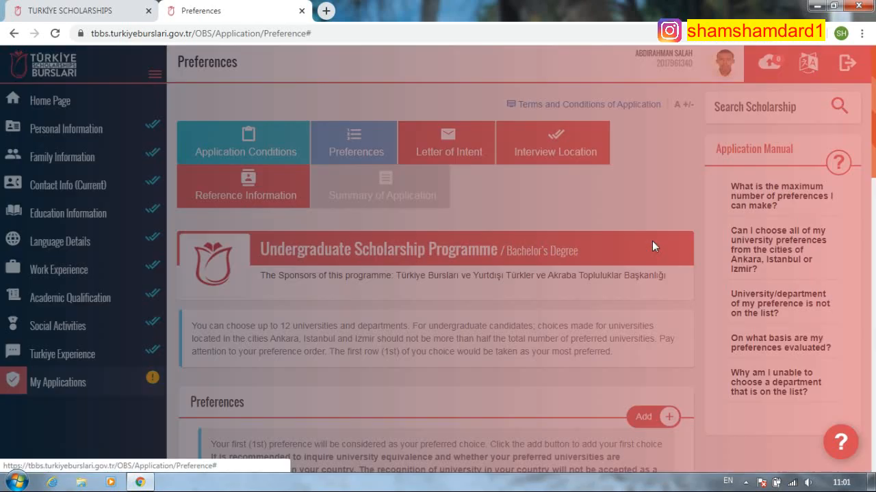
scroll(383, 342, "down", 9)
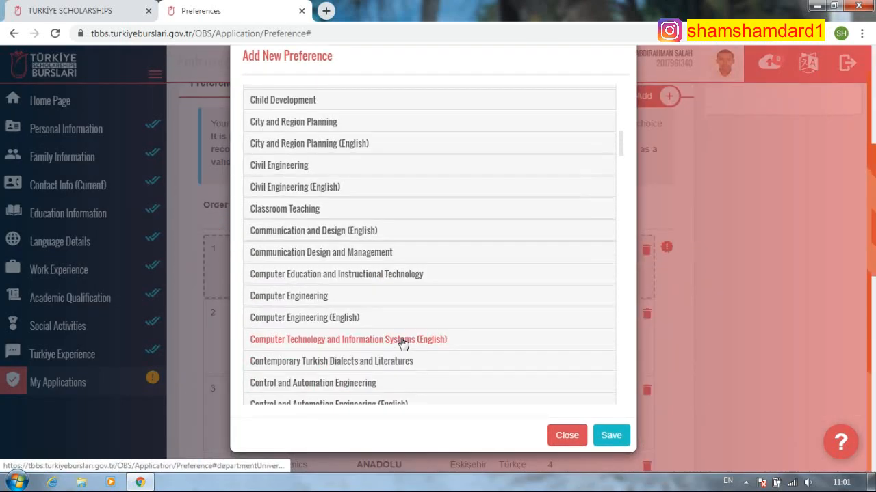
scroll(403, 344, "down", 8)
scroll(383, 336, "down", 3)
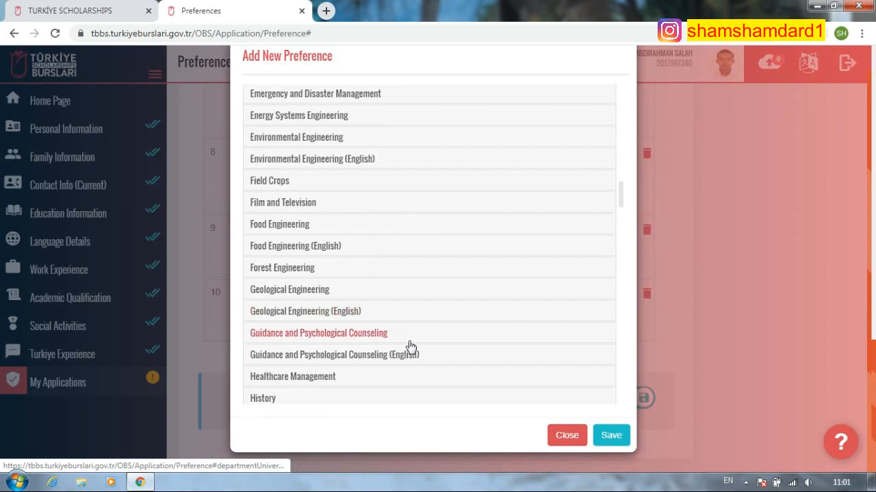
scroll(410, 345, "down", 5)
scroll(407, 342, "down", 3)
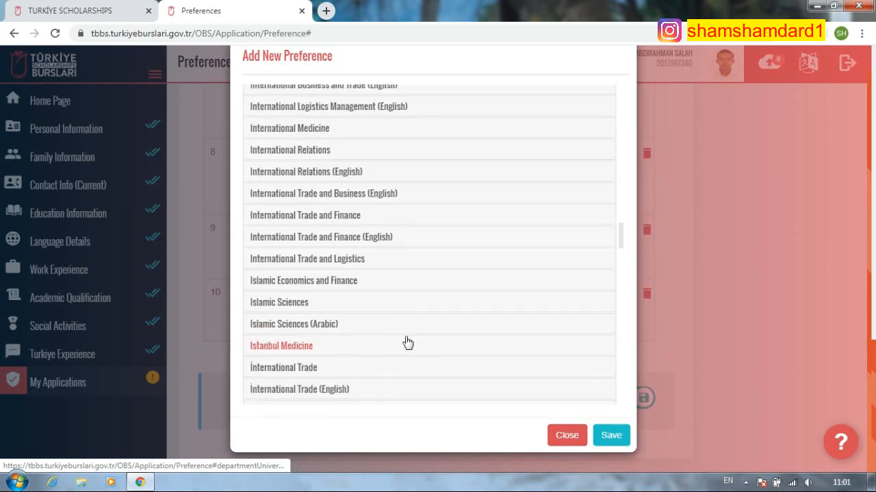
scroll(407, 342, "up", 5)
scroll(408, 342, "up", 10)
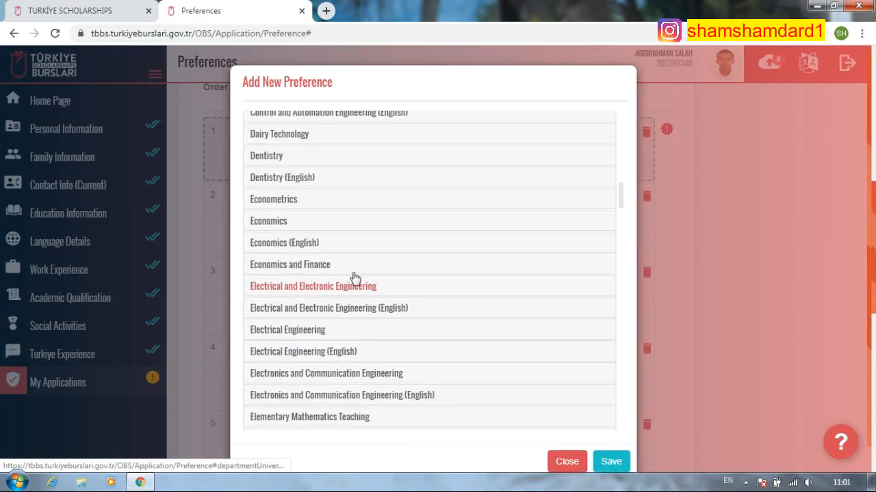
left_click(320, 266)
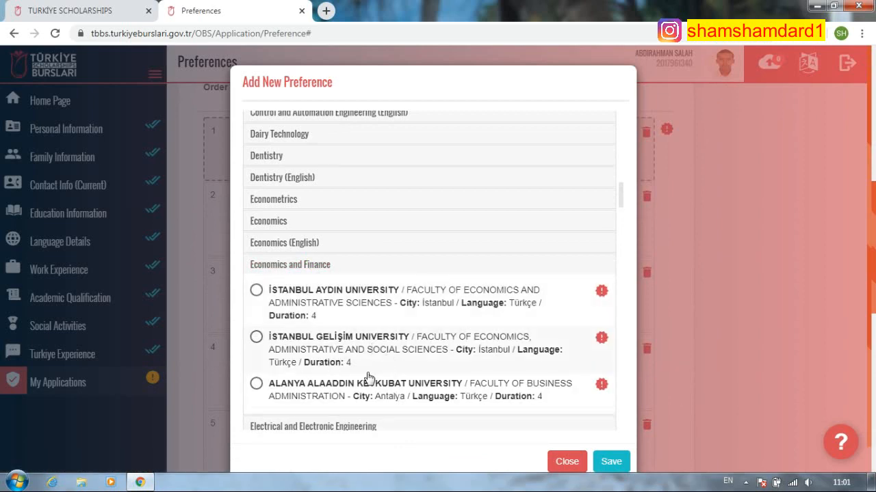
left_click(566, 463)
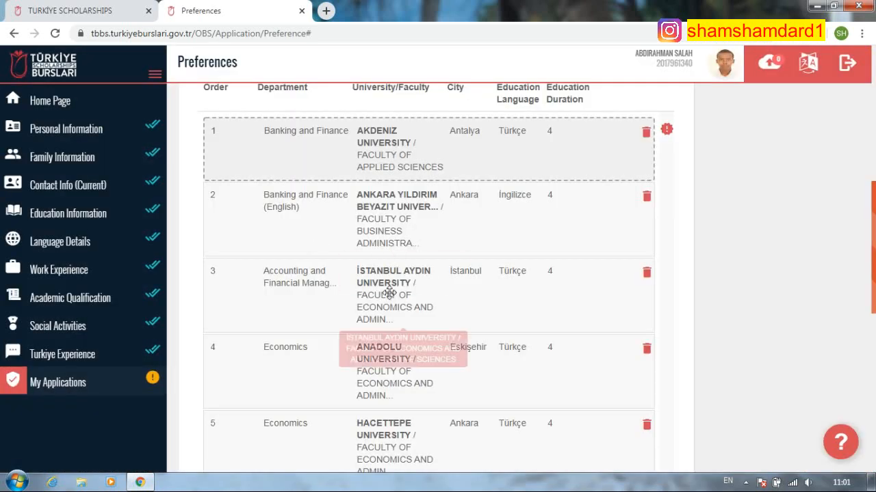
- Save Hacettepe University's Economics (English) programme as a new preference
scroll(690, 357, "up", 4)
left_click(645, 235)
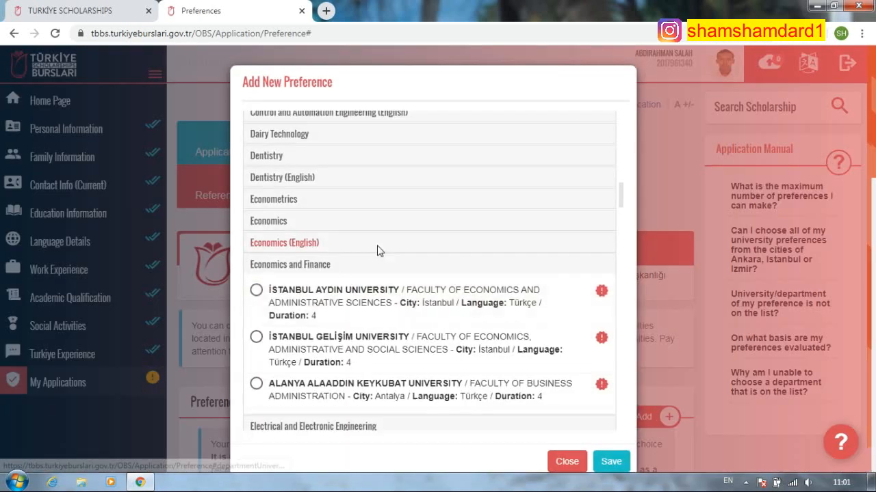
scroll(373, 259, "up", 1)
left_click(308, 145)
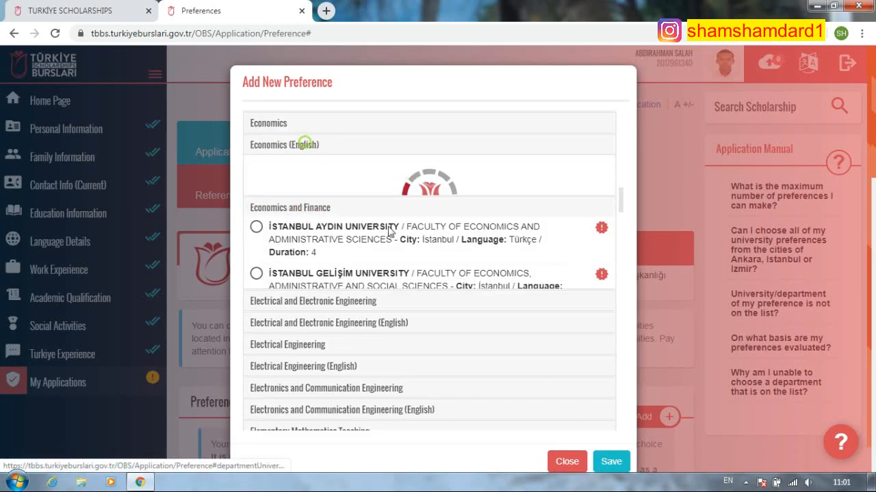
scroll(345, 335, "down", 8)
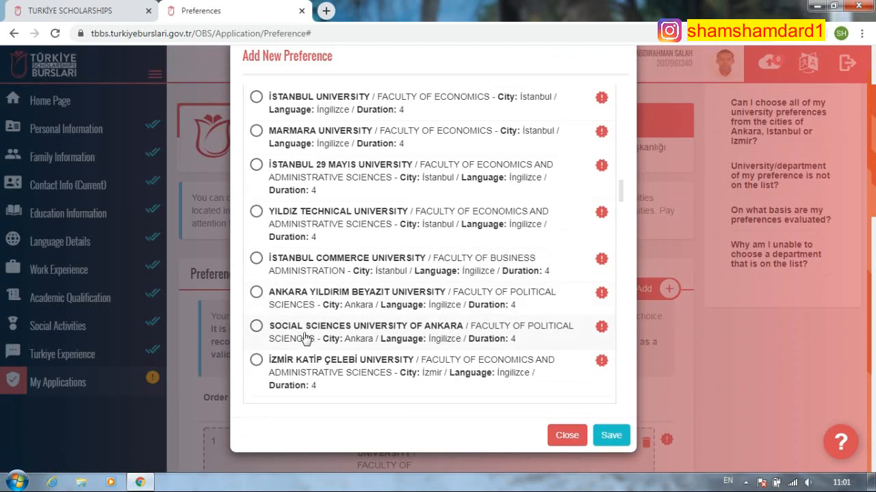
scroll(333, 312, "up", 8)
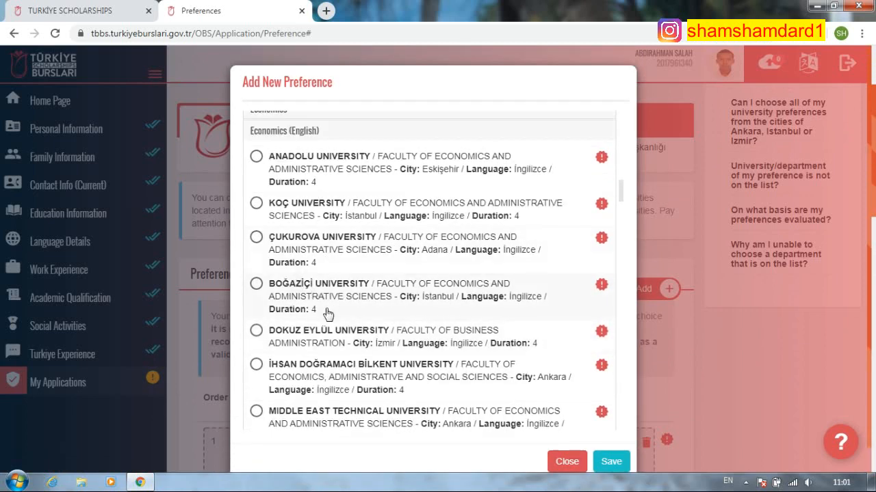
scroll(327, 313, "down", 3)
left_click(257, 367)
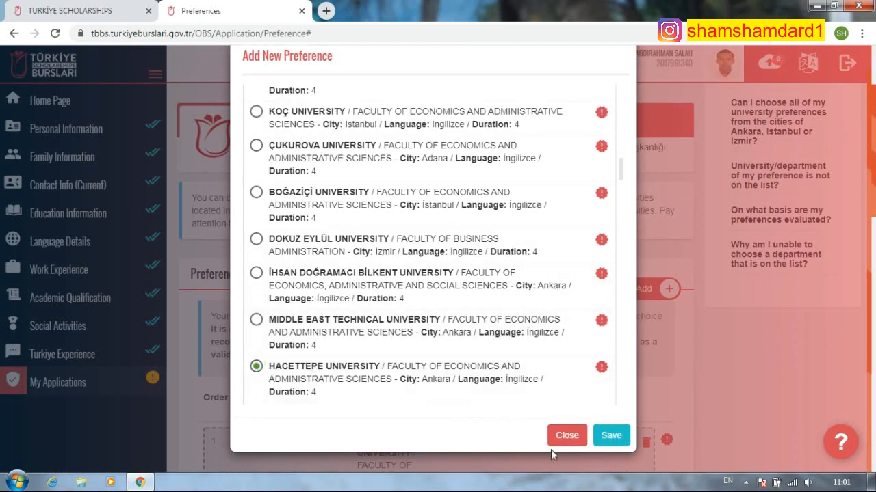
left_click(616, 437)
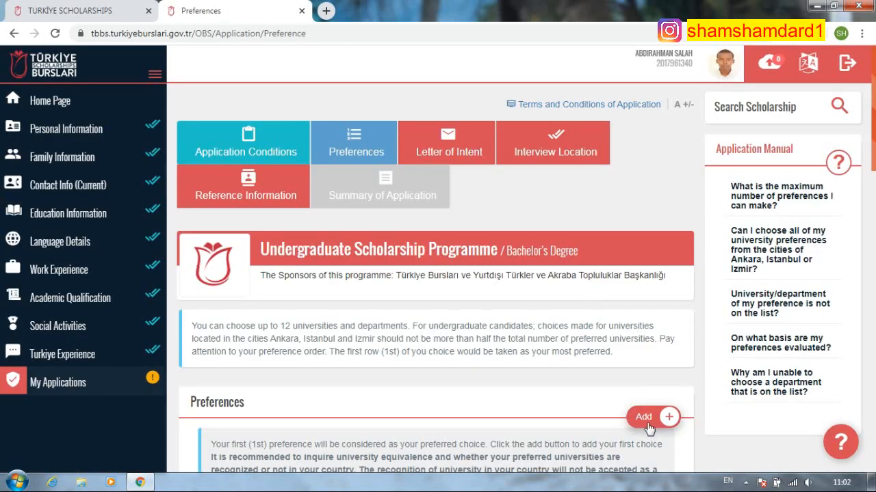
- Pick Anadolu University (Eskişehir) under Economics (English) and save it as a preference
left_click(668, 416)
scroll(386, 300, "down", 15)
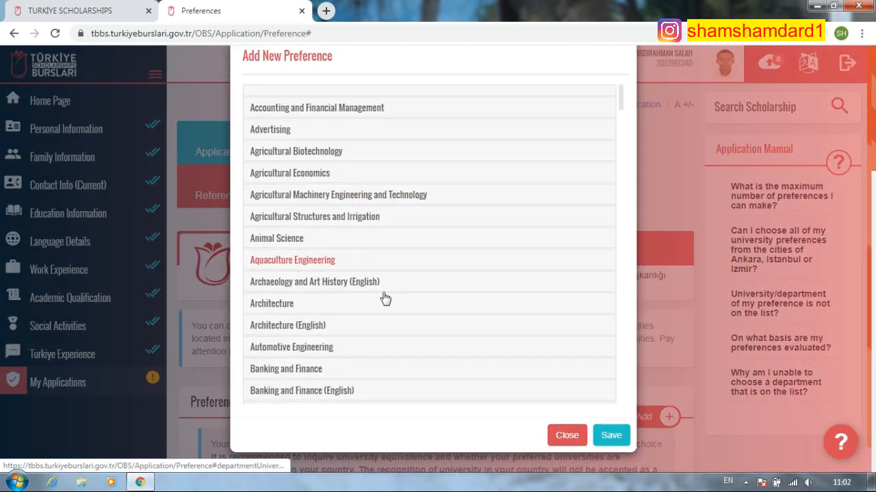
scroll(385, 299, "down", 10)
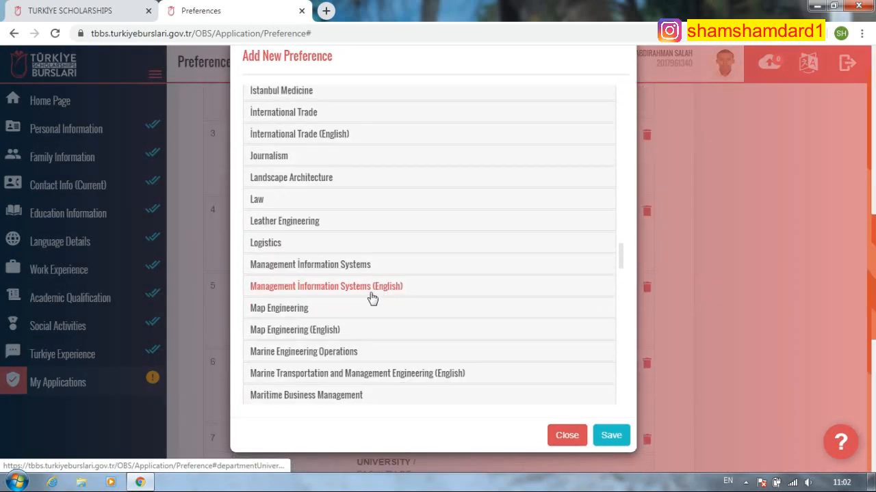
scroll(380, 260, "down", 3)
scroll(380, 260, "up", 4)
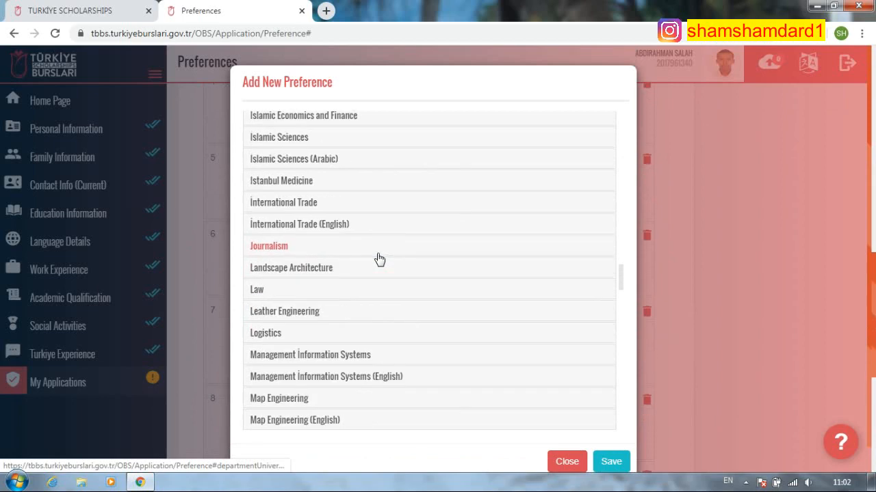
scroll(380, 321, "up", 7)
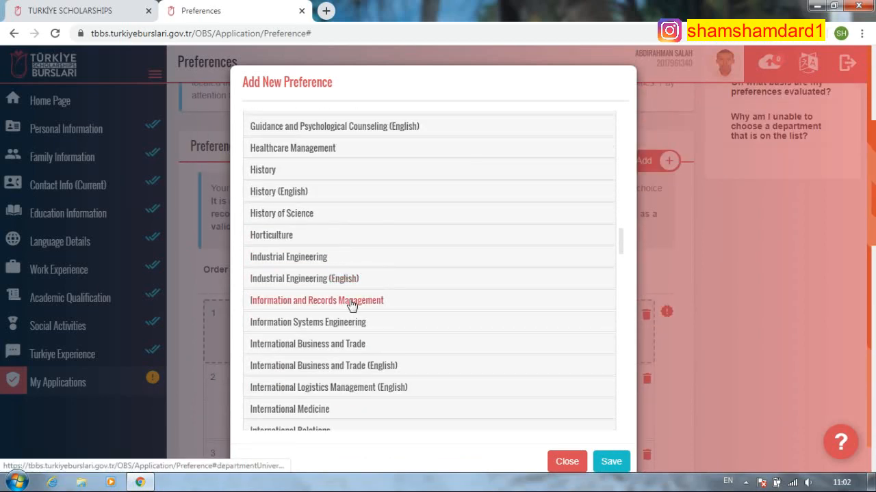
scroll(386, 266, "up", 8)
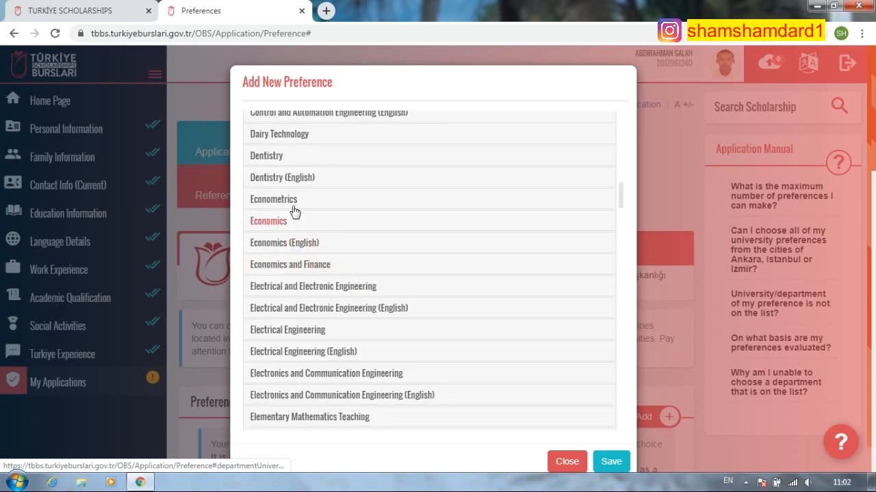
left_click(310, 266)
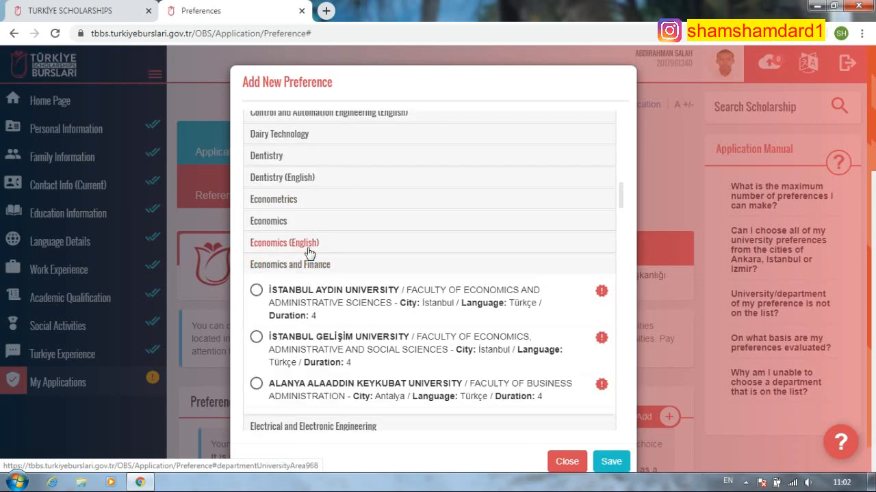
left_click(308, 245)
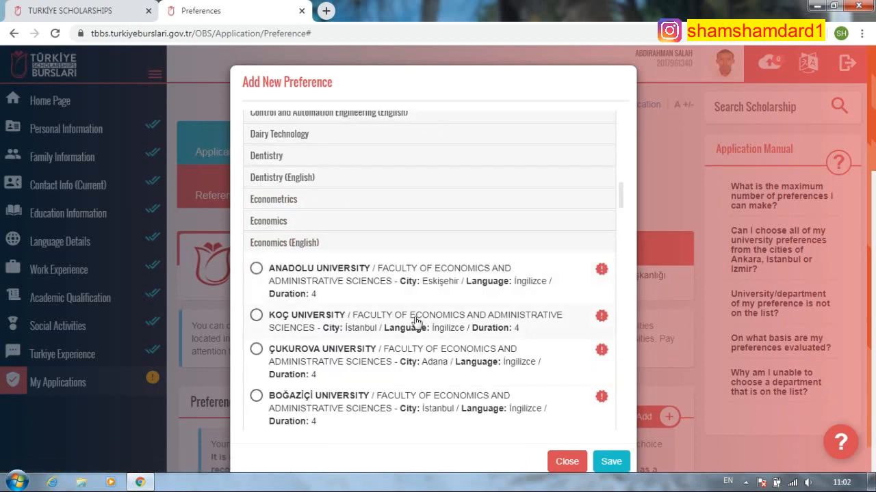
left_click(257, 269)
left_click(611, 462)
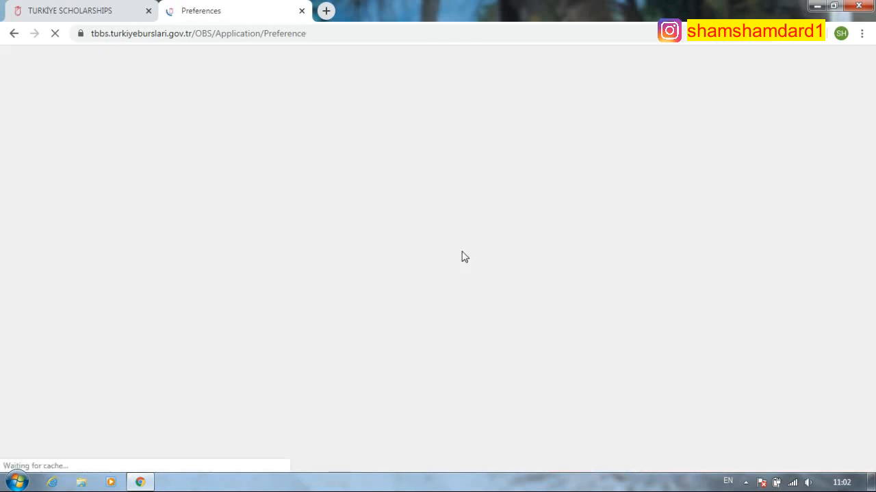
- Scroll through the preference table down to row 12 to review all twelve choices
scroll(472, 353, "down", 5)
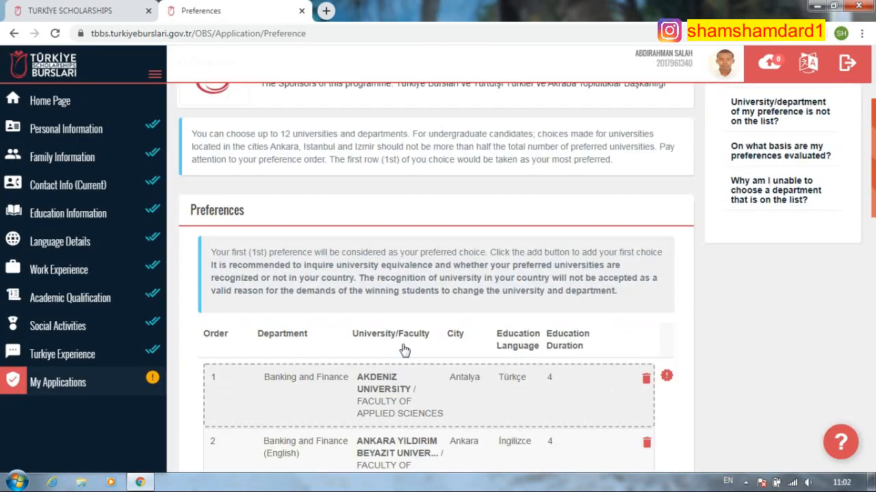
scroll(476, 353, "down", 3)
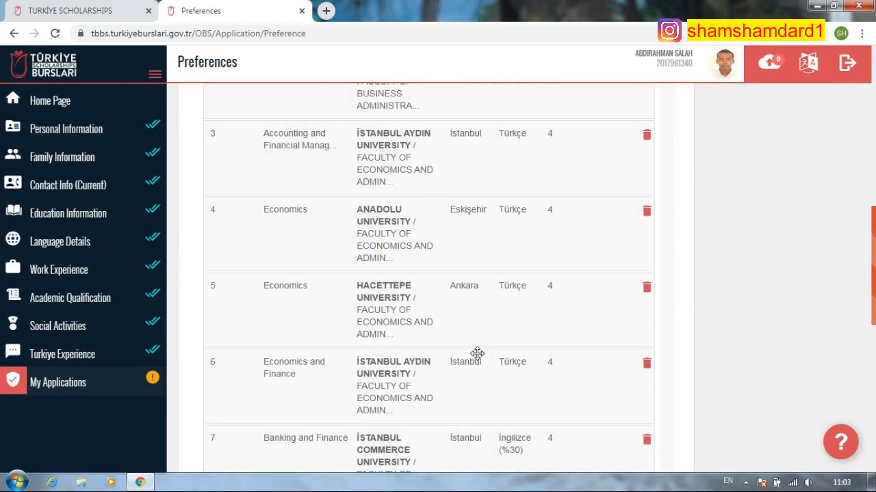
scroll(477, 353, "down", 2)
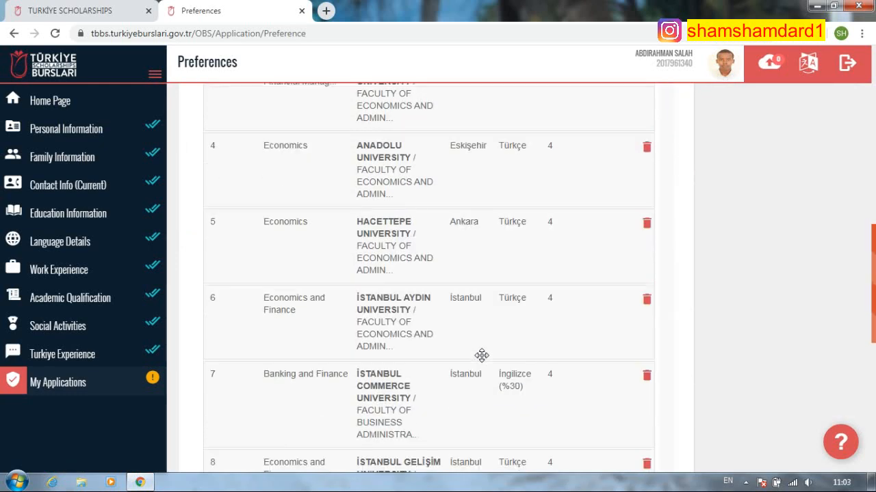
scroll(481, 355, "down", 5)
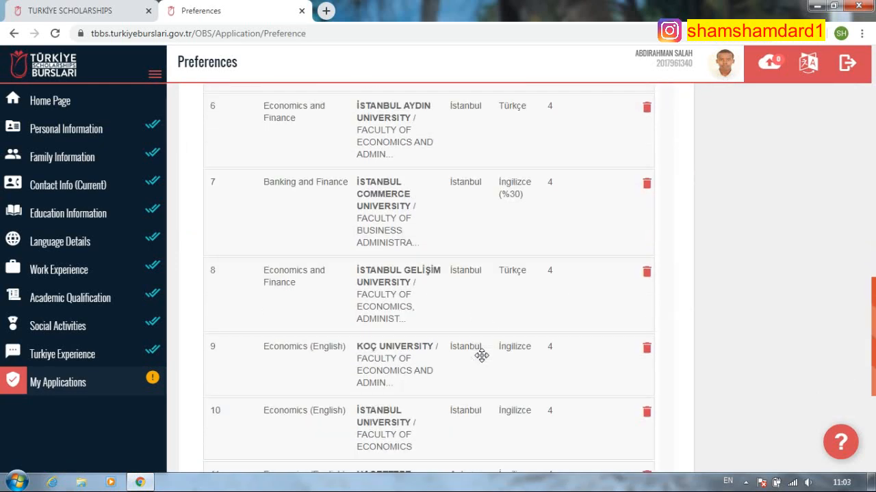
scroll(312, 315, "down", 1)
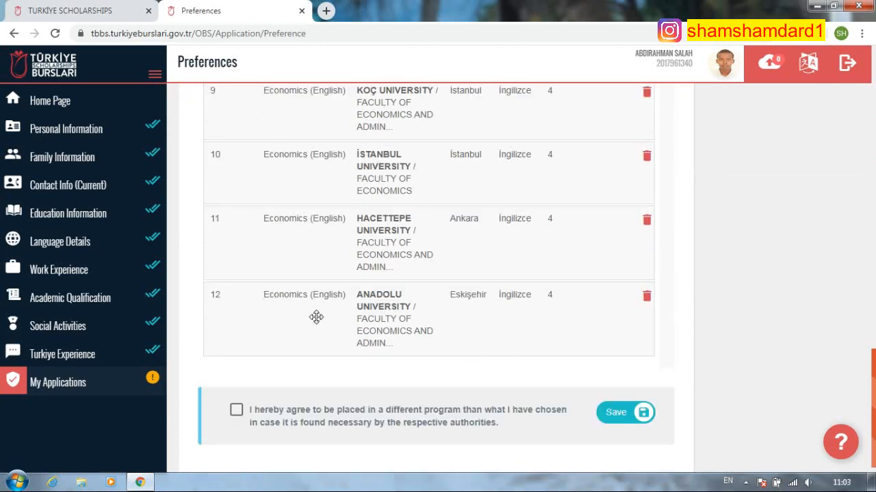
scroll(434, 309, "up", 8)
scroll(441, 301, "up", 1)
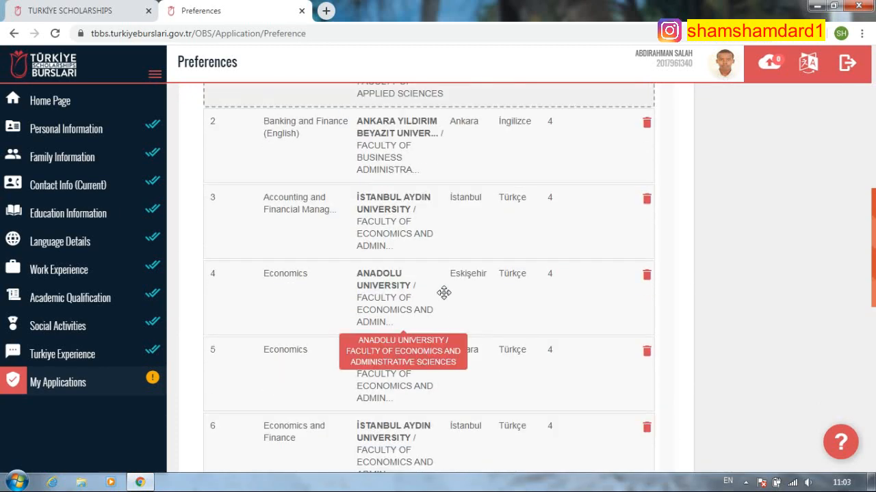
scroll(444, 298, "down", 4)
scroll(455, 366, "down", 5)
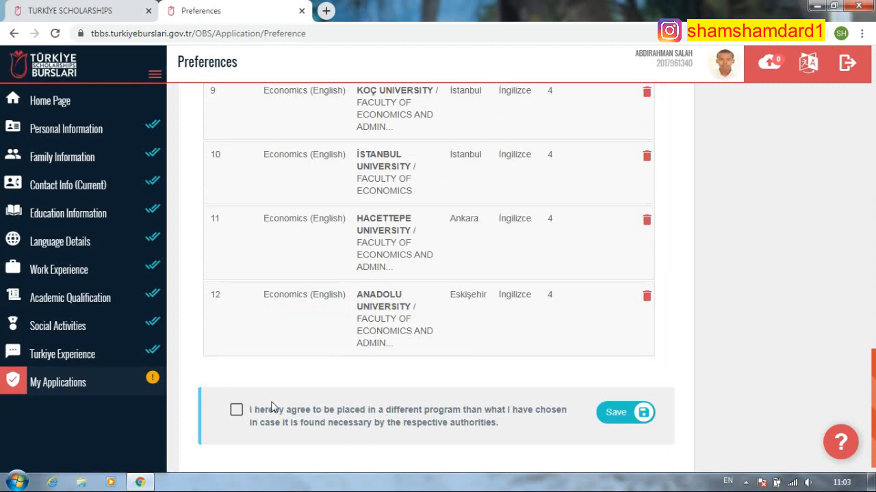
scroll(537, 288, "up", 16)
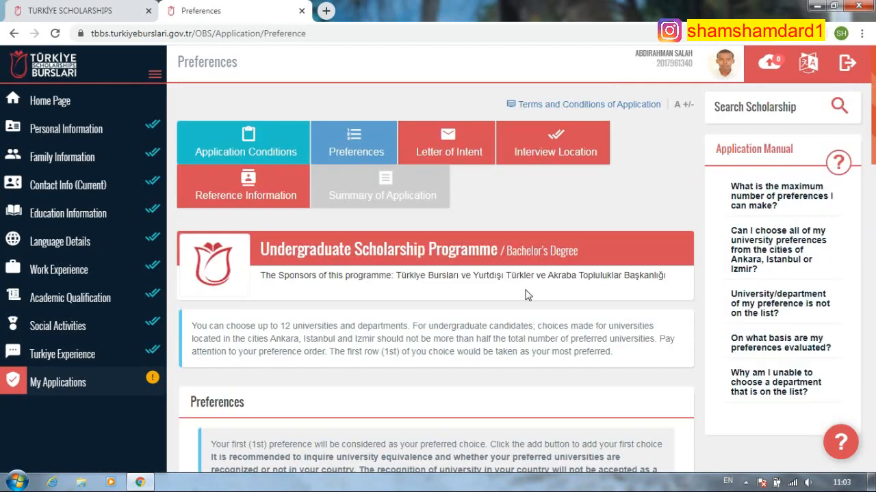
scroll(534, 292, "down", 12)
scroll(536, 290, "down", 4)
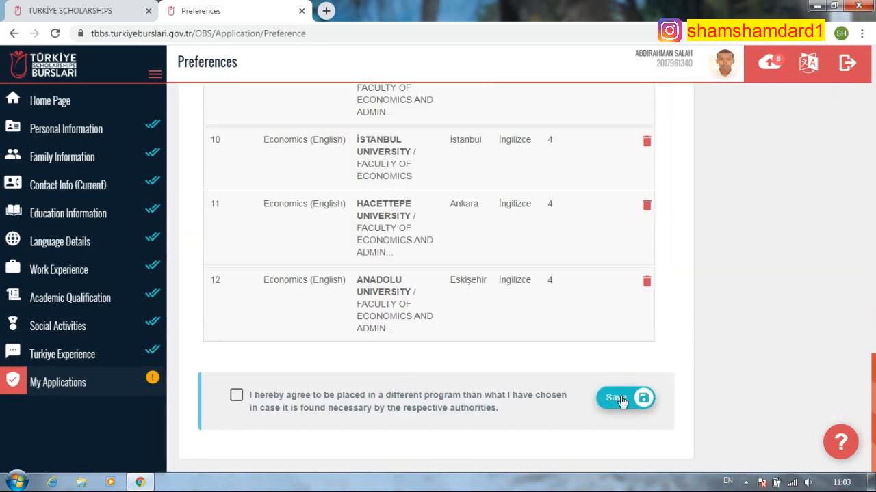
scroll(618, 396, "up", 6)
scroll(619, 400, "down", 6)
scroll(530, 277, "up", 15)
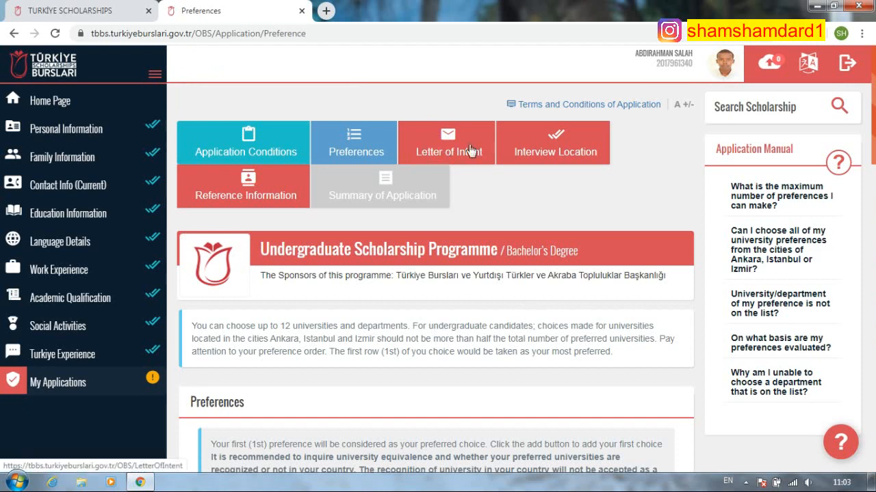
- Scroll through the empty Letter of Intent page
scroll(479, 218, "down", 14)
scroll(485, 215, "up", 10)
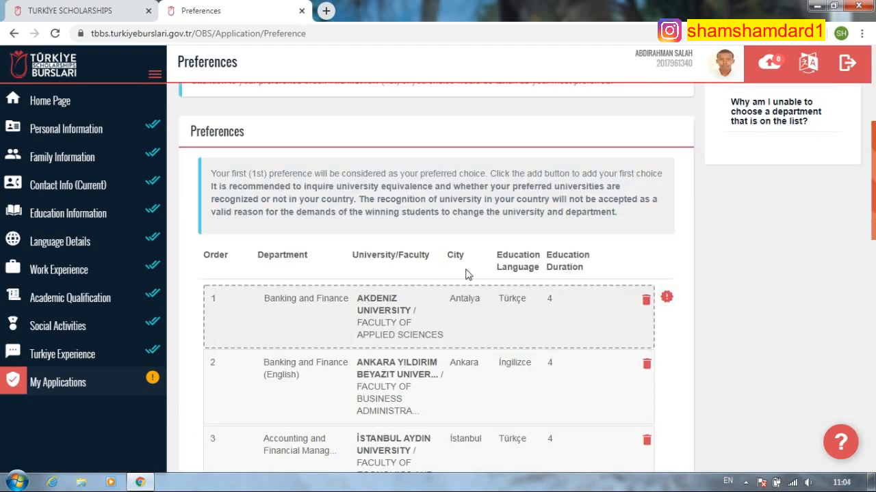
scroll(500, 330, "down", 7)
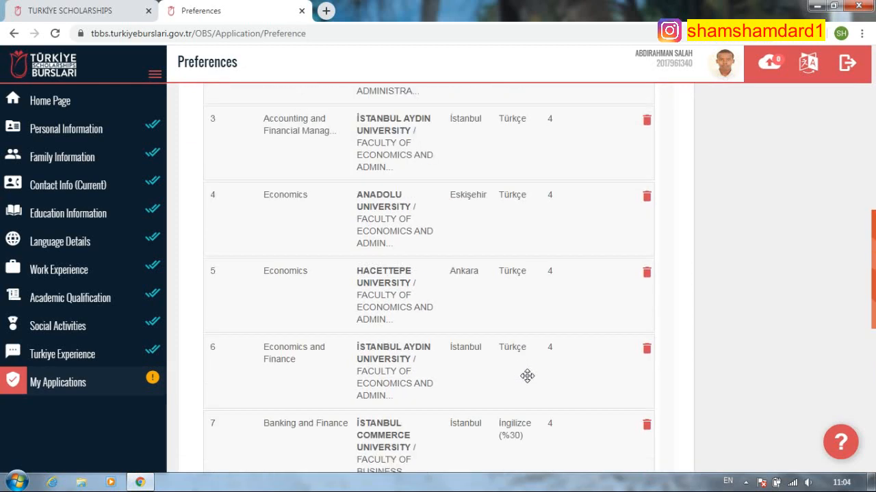
scroll(527, 379, "down", 3)
scroll(531, 381, "up", 15)
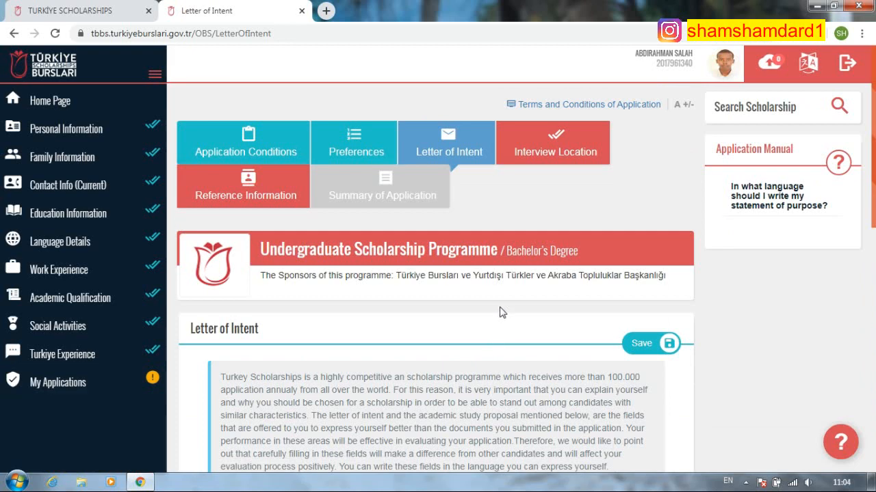
scroll(499, 313, "down", 7)
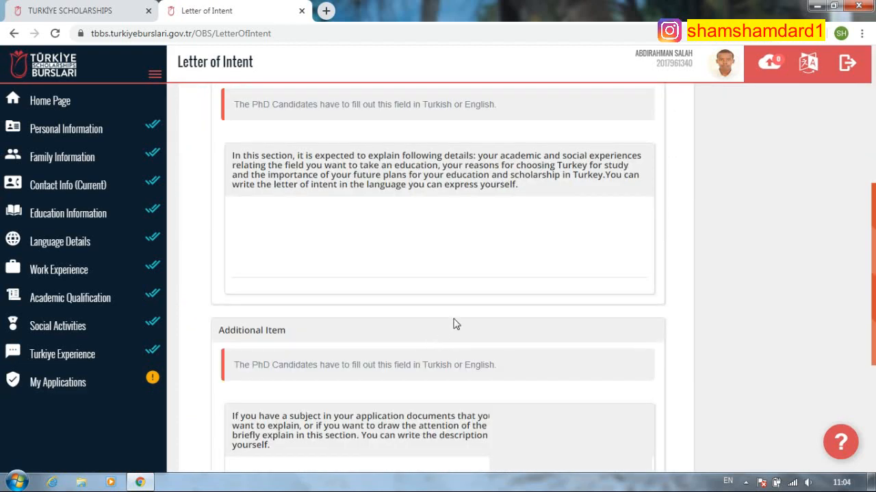
scroll(387, 260, "down", 2)
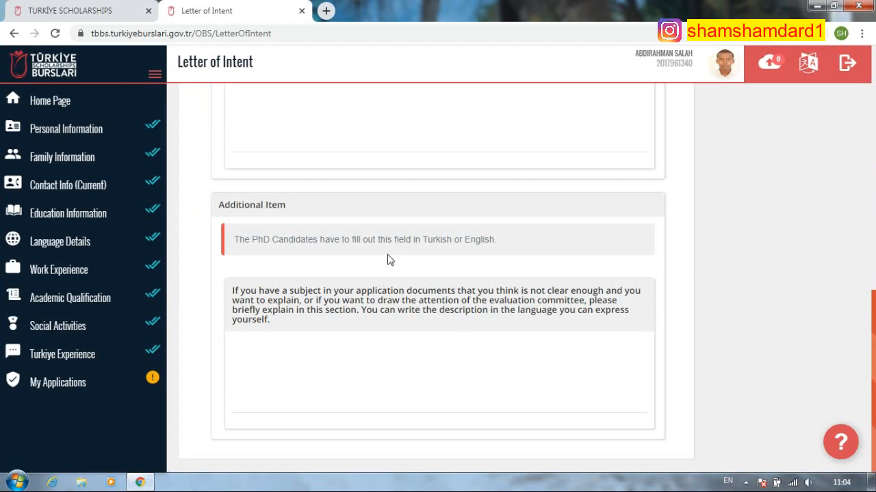
scroll(513, 279, "up", 3)
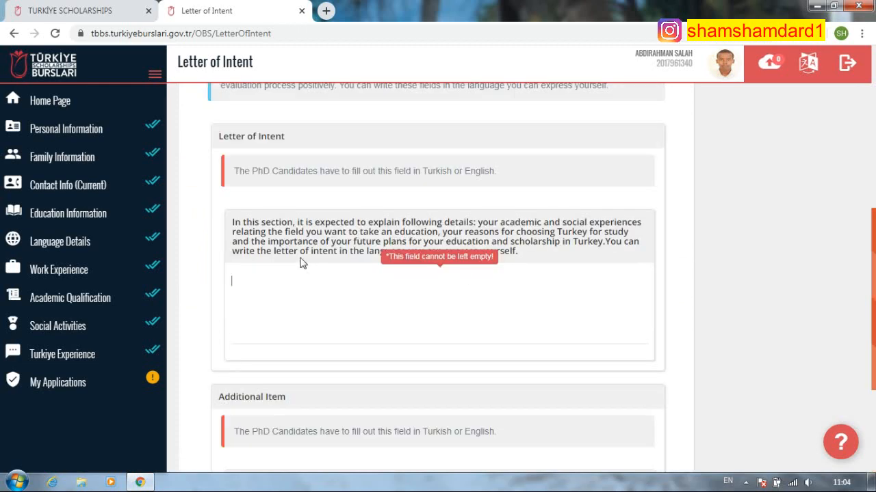
scroll(292, 298, "up", 3)
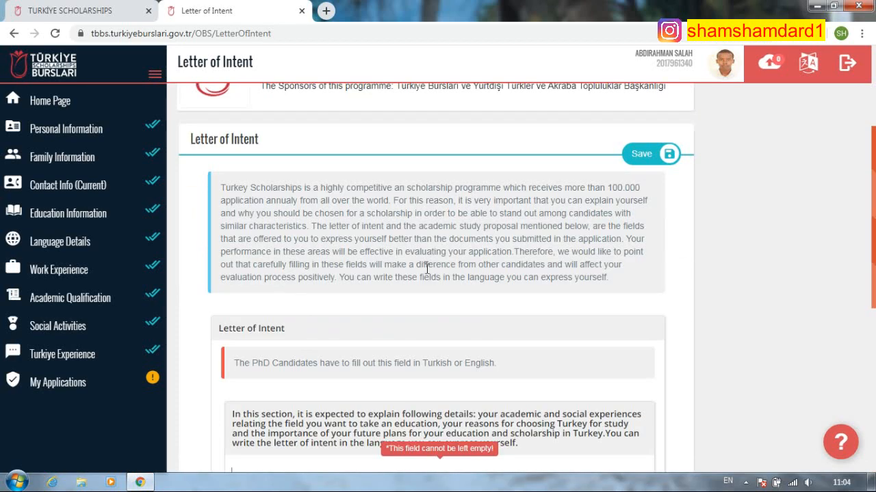
scroll(396, 259, "up", 2)
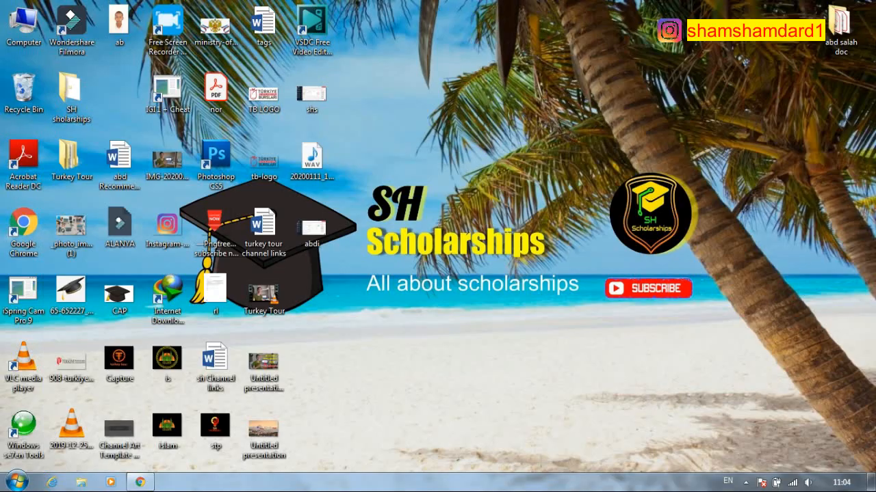
- Open the CV PDF from the desktop folder and copy its Objective paragraph
double_click(840, 27)
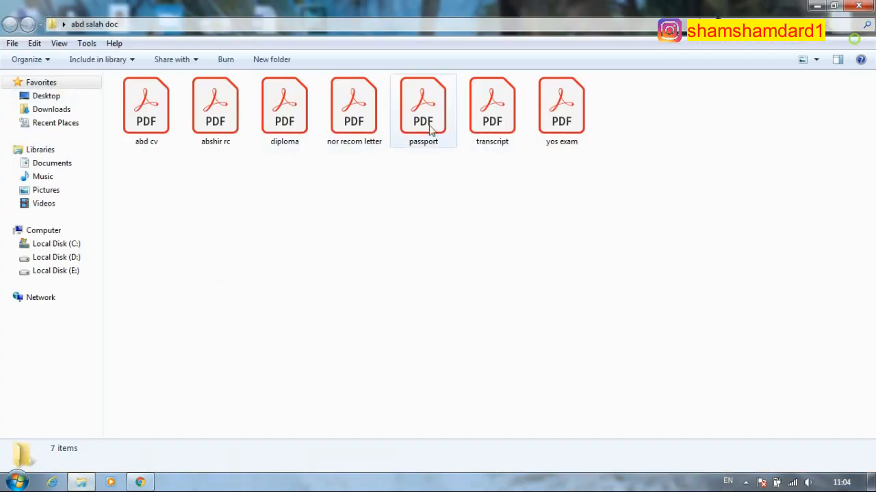
double_click(164, 114)
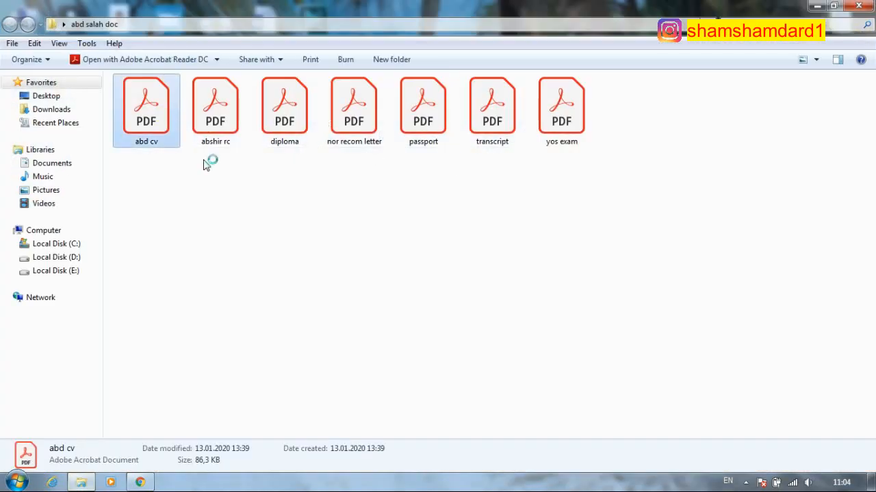
scroll(290, 350, "down", 1)
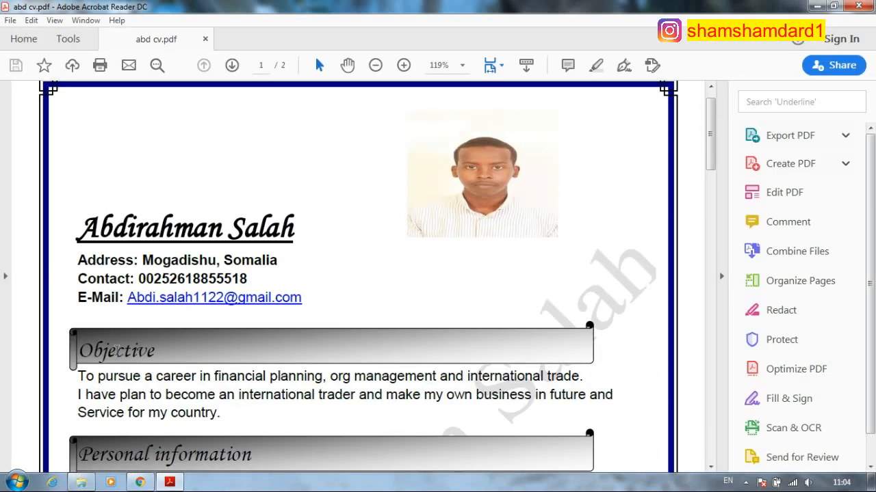
left_click_drag(78, 376, 309, 454)
right_click(237, 396)
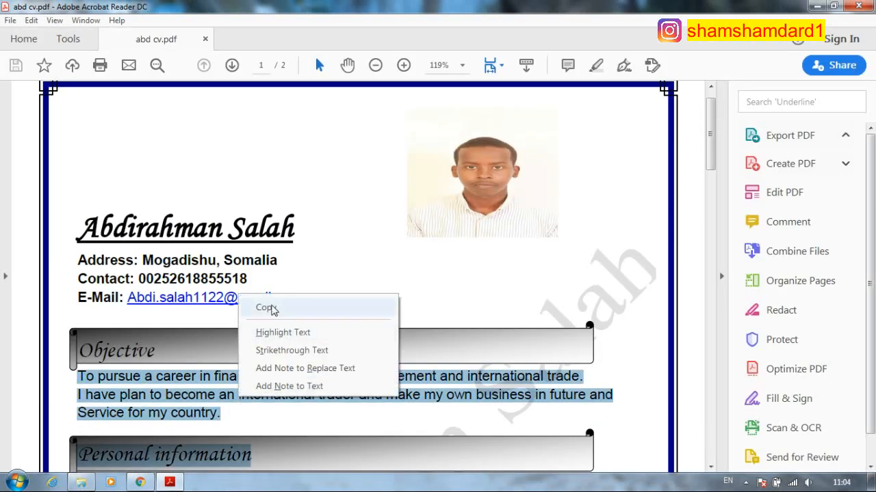
left_click(269, 308)
key("alt+Tab")
scroll(287, 370, "down", 3)
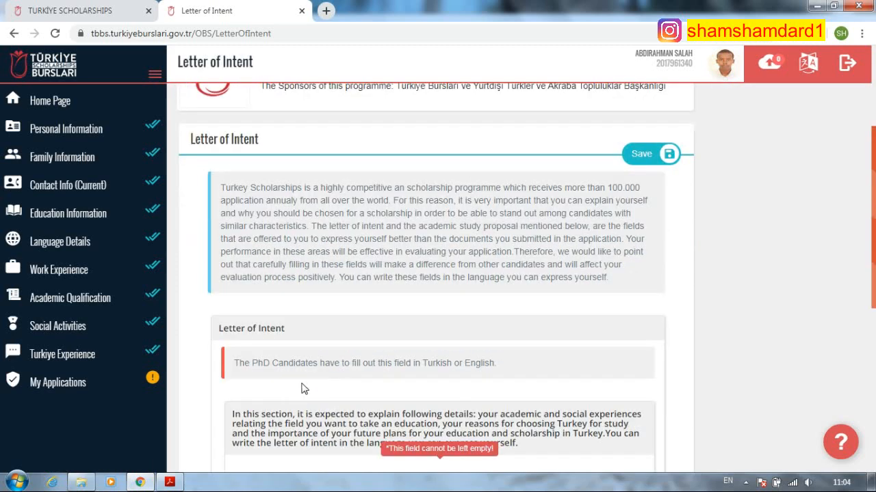
- Paste the CV objective into the Letter of Intent, removing the name and Personal information lines
right_click(277, 410)
left_click(304, 309)
scroll(342, 369, "down", 1)
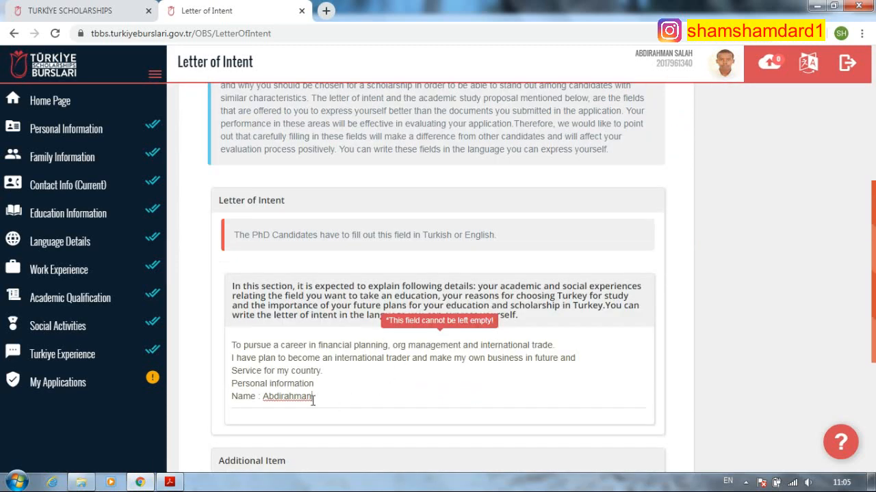
triple_click(313, 397)
key("BackSpace")
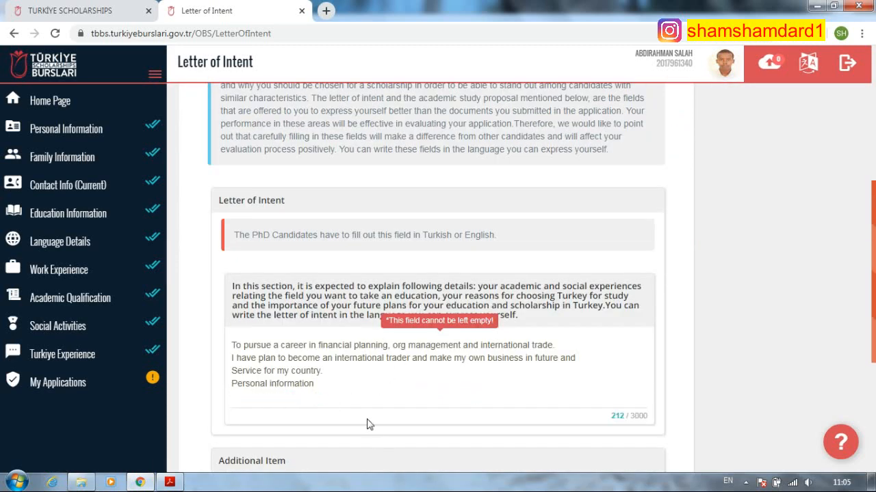
triple_click(316, 385)
key("BackSpace")
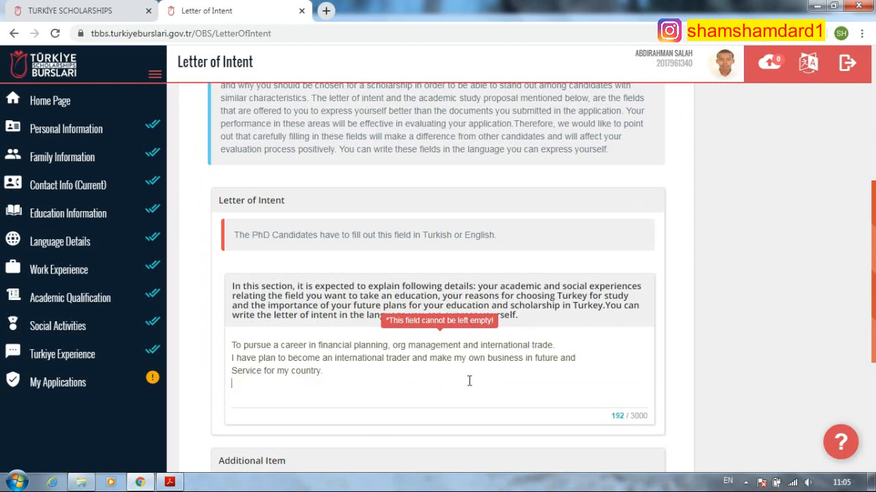
- Paste the text into Additional Item, delete its Personal information line, and save the letter
scroll(469, 381, "down", 4)
left_click(344, 398)
right_click(344, 397)
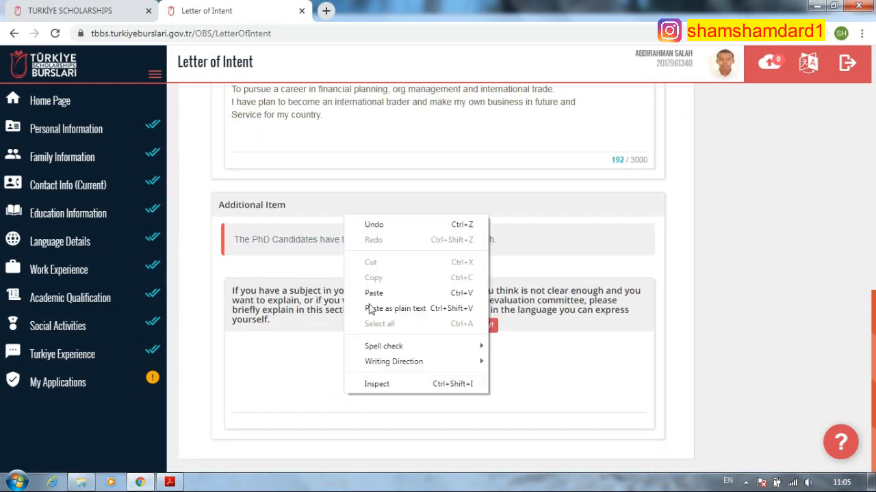
left_click(374, 293)
left_click(315, 388)
left_click(230, 395, "shift")
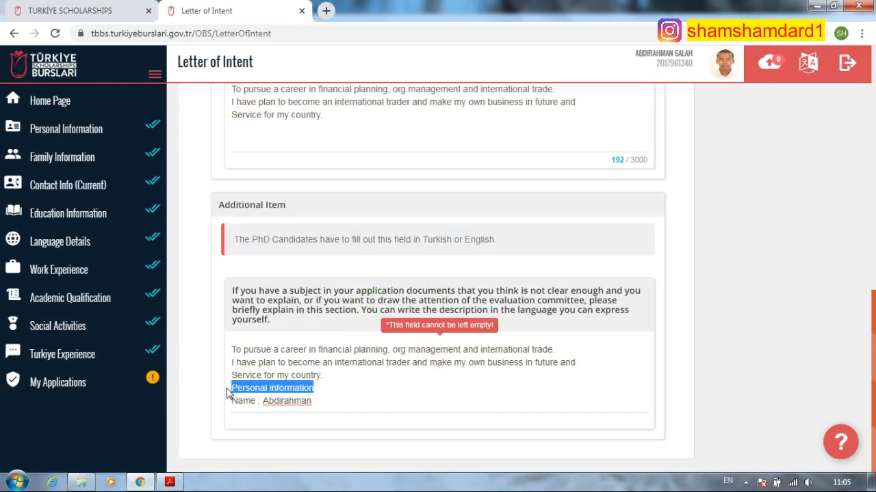
key("BackSpace")
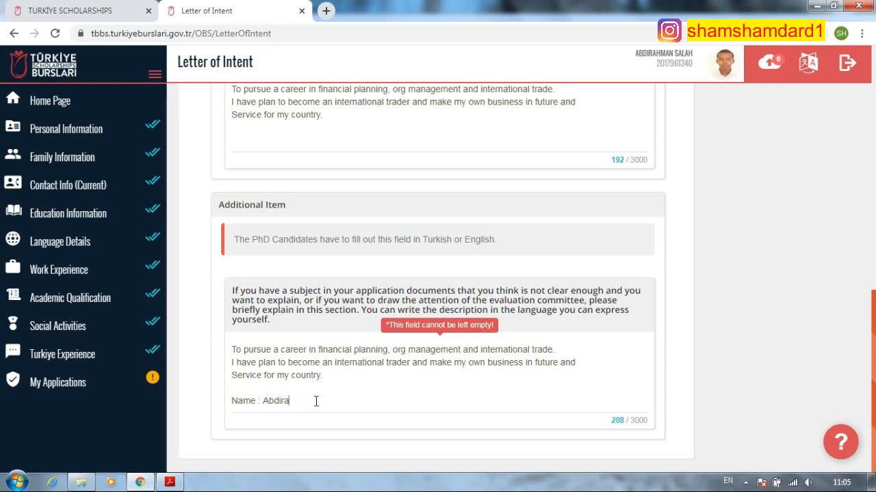
scroll(393, 342, "up", 4)
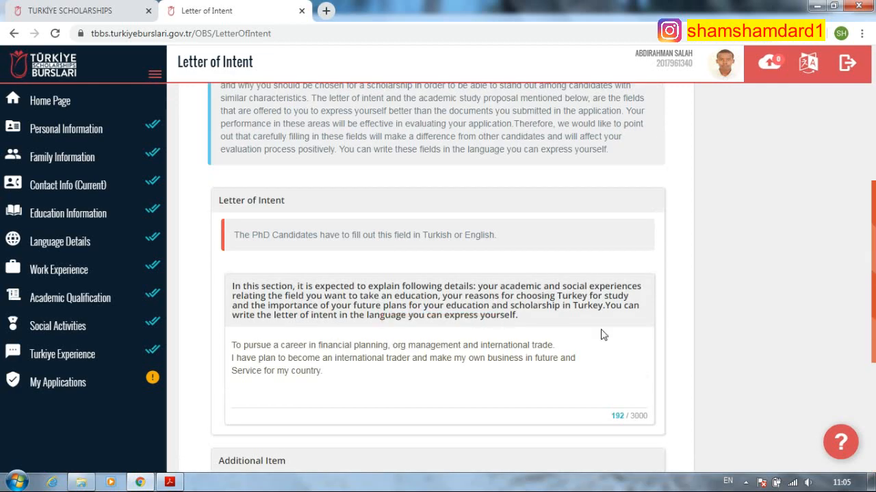
scroll(602, 334, "down", 4)
scroll(609, 333, "up", 7)
left_click(643, 217)
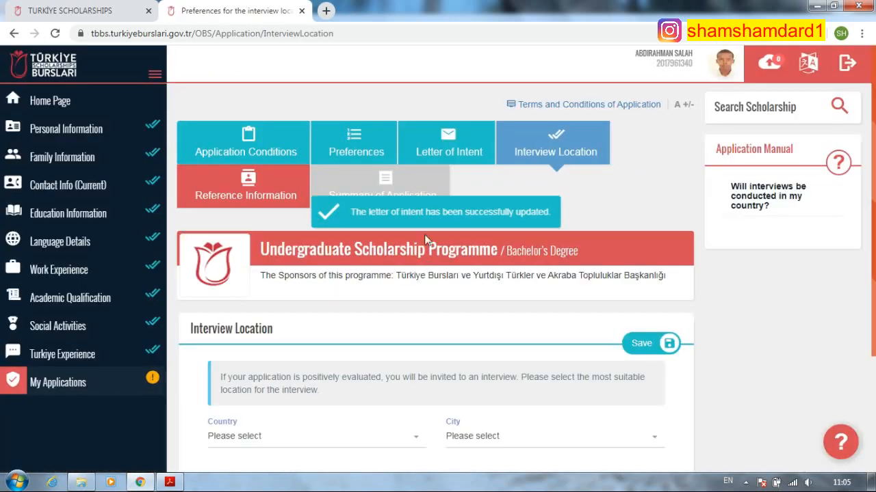
- Choose Turkey as the interview country and İstanbul as the city, then save
scroll(335, 391, "down", 1)
left_click(361, 373)
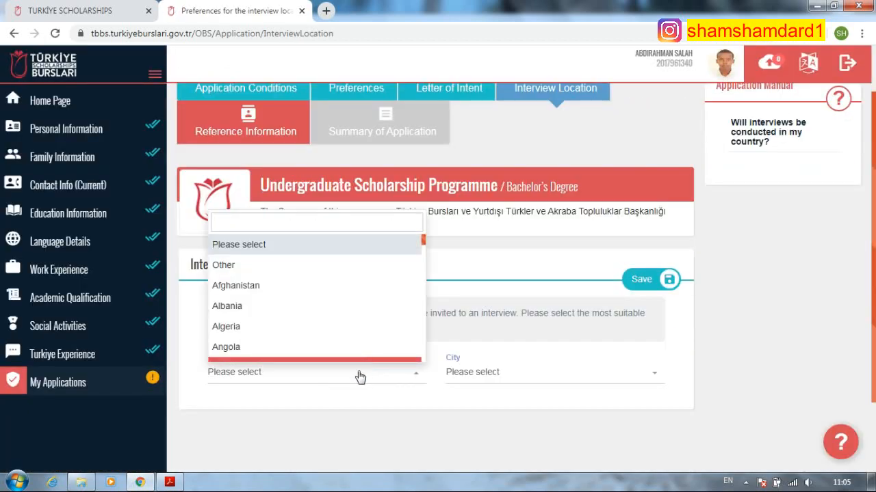
type("tu")
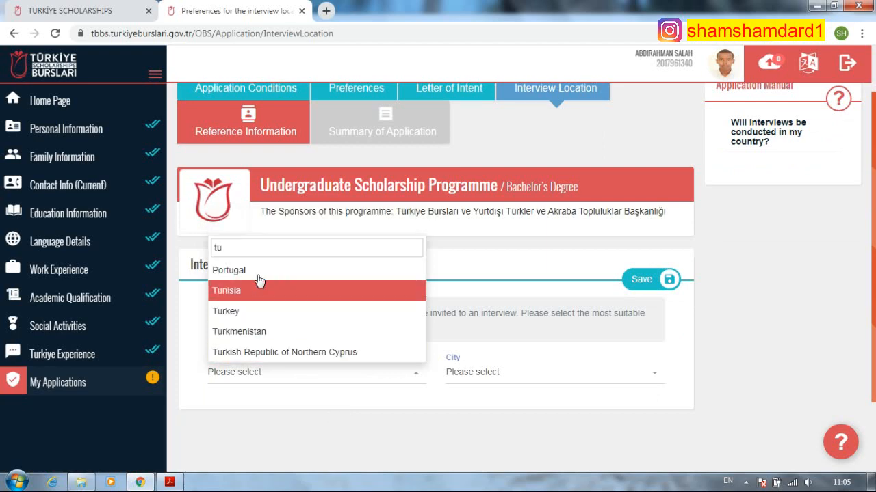
left_click(265, 311)
left_click(524, 375)
scroll(492, 294, "down", 3)
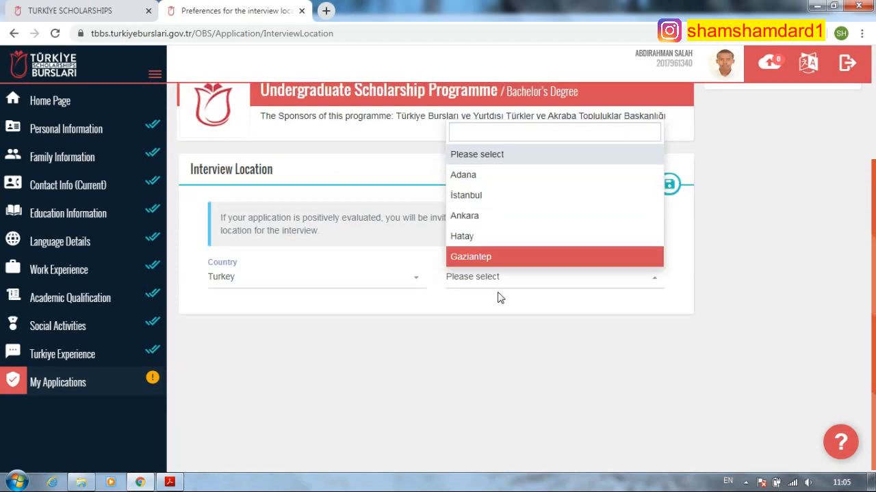
scroll(499, 296, "up", 4)
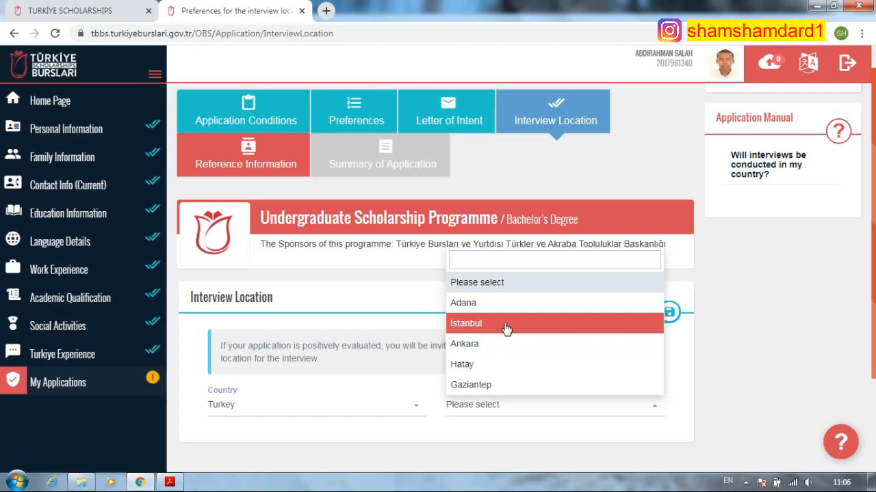
left_click(506, 325)
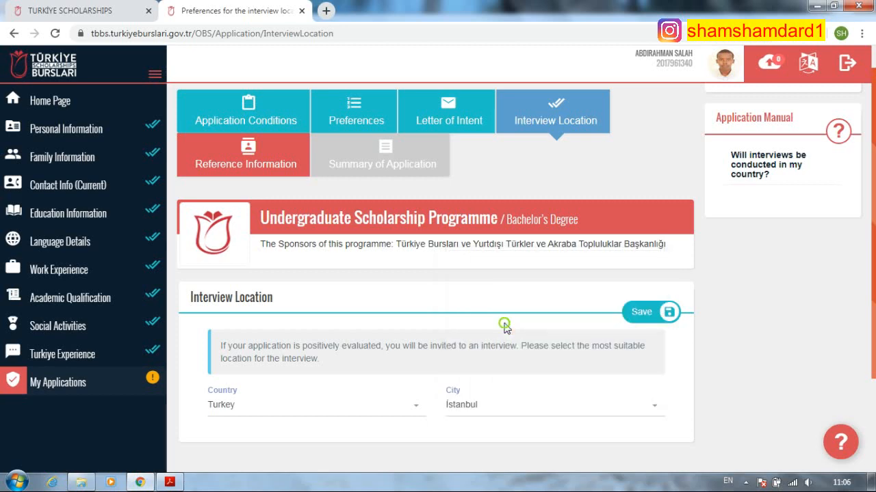
scroll(567, 335, "up", 1)
left_click(652, 350)
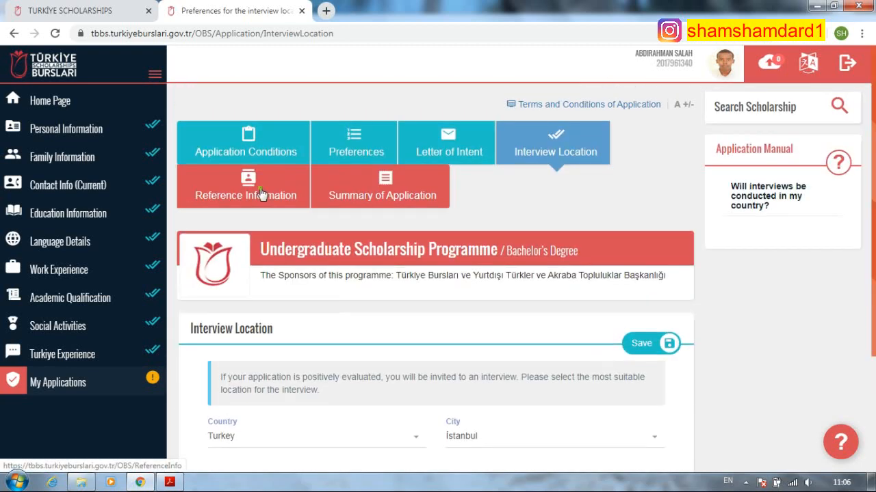
- Go to Reference Information and start adding a new reference
left_click(267, 196)
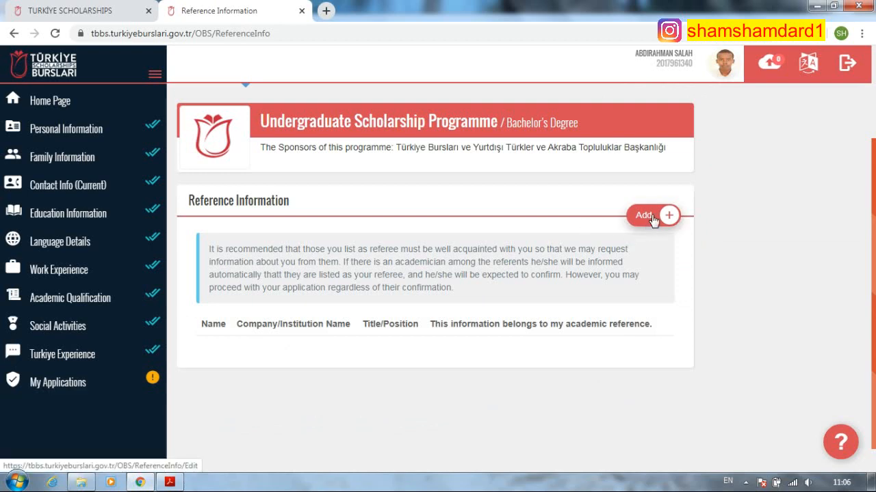
scroll(295, 315, "up", 2)
scroll(295, 315, "down", 1)
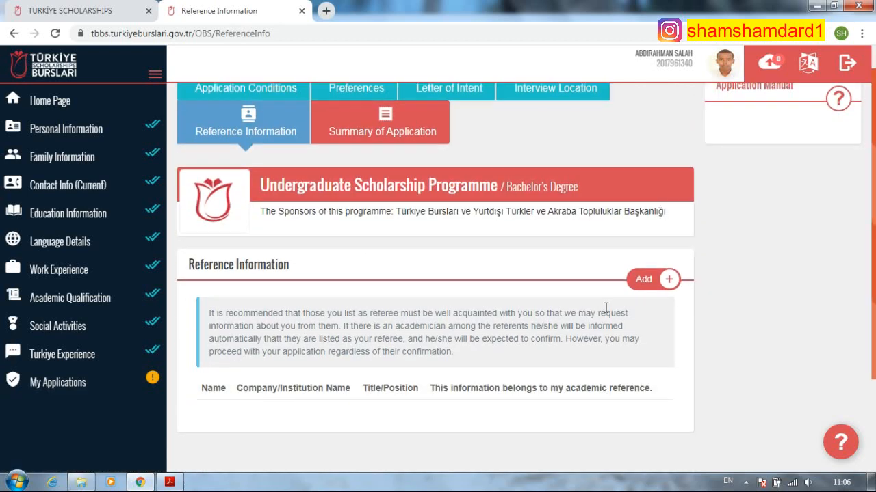
left_click(653, 282)
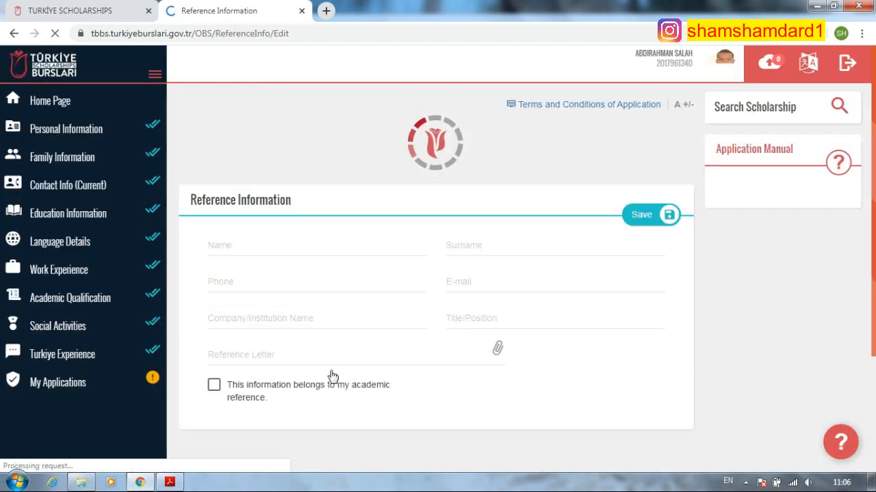
scroll(336, 369, "down", 1)
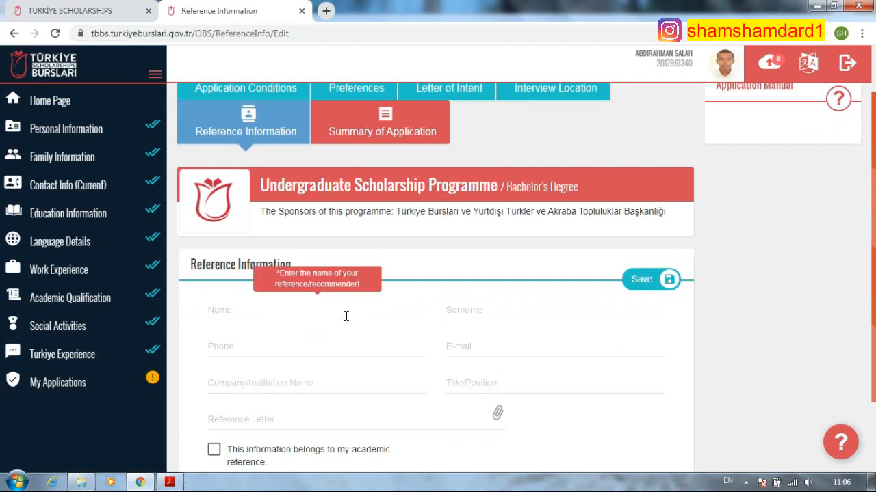
- Enter the referee's first name, surname and phone number, removing two extra leading zeros
left_click(346, 316)
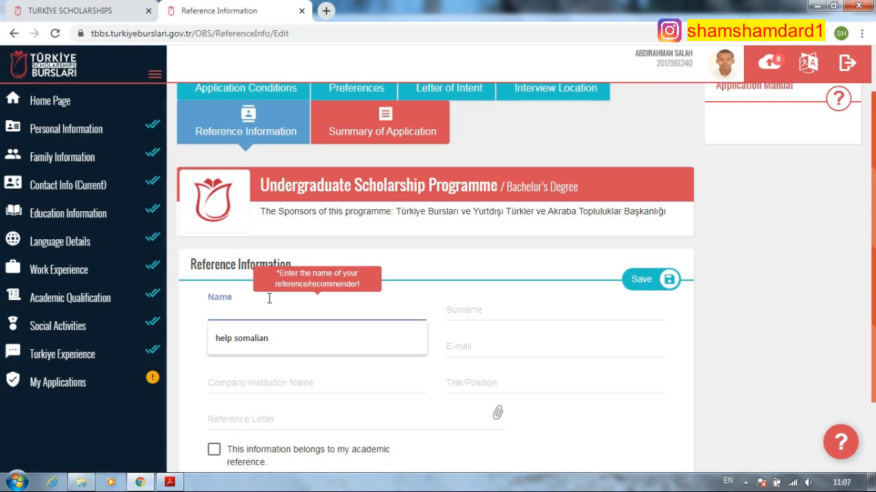
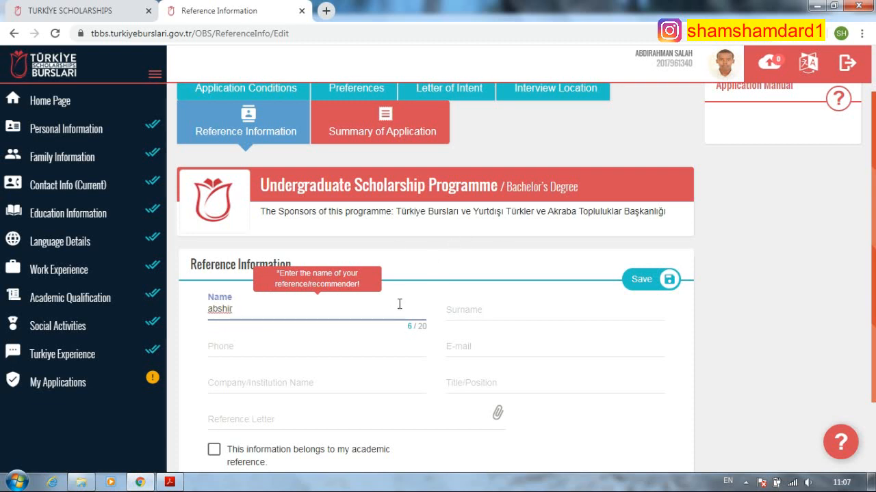
left_click(514, 303)
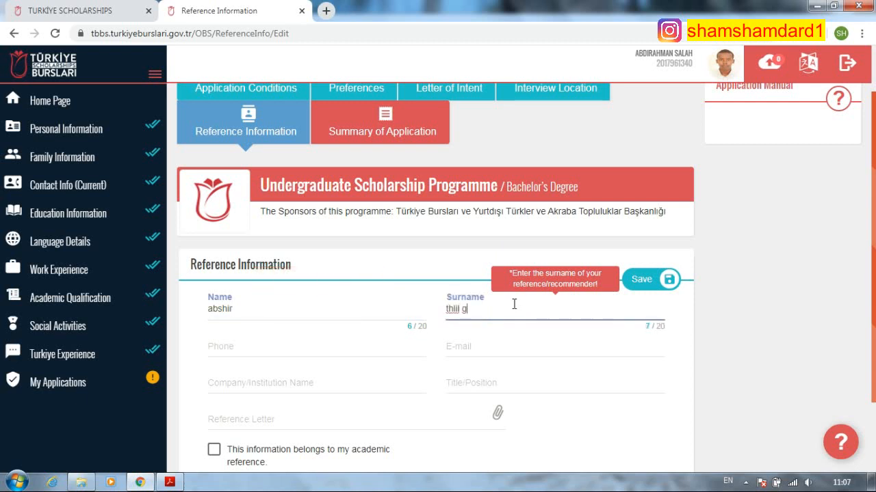
left_click(347, 346)
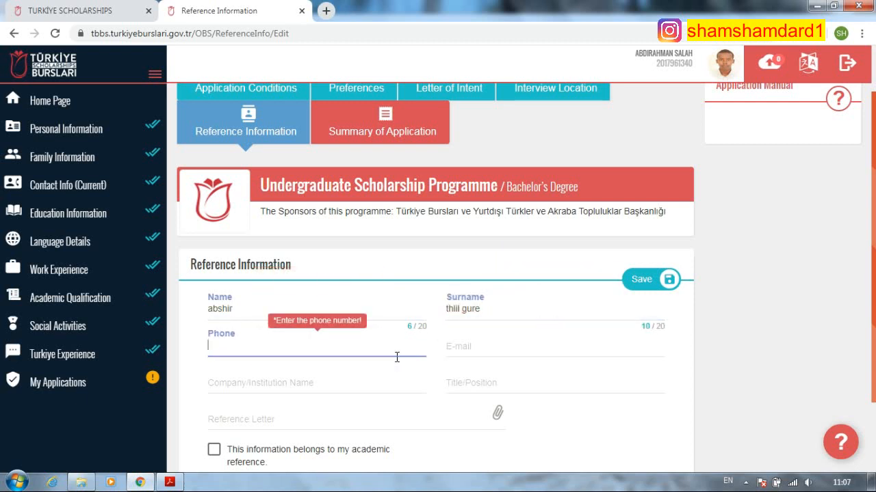
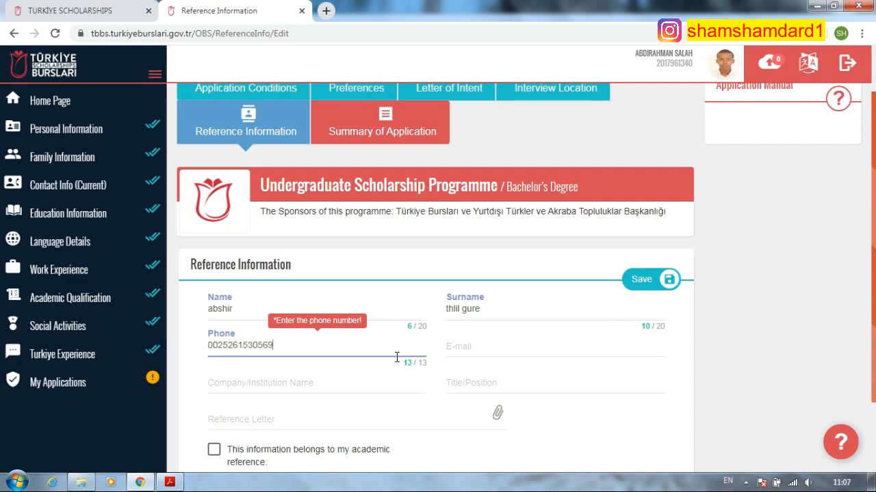
left_click(476, 348)
left_click(301, 347)
left_click(212, 345)
key("BackSpace")
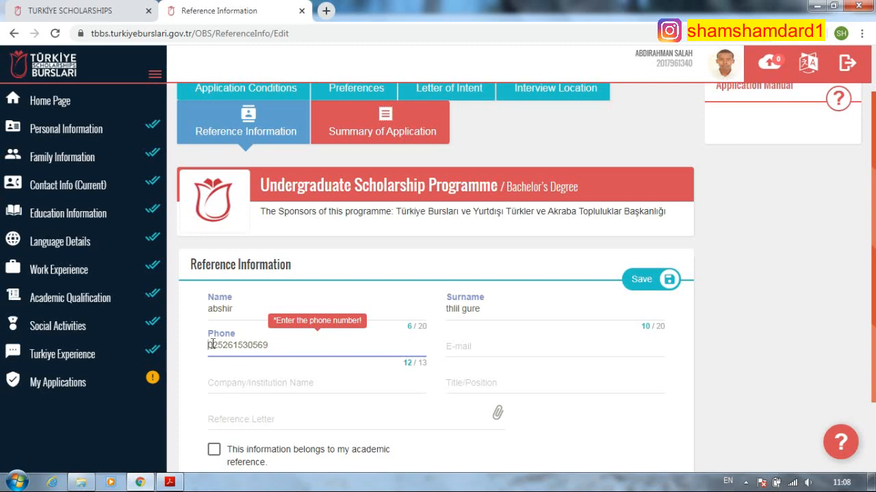
left_click(212, 345)
key("BackSpace")
- Put the referee's phone in +252 international format and enter their e-mail address
left_click(370, 213)
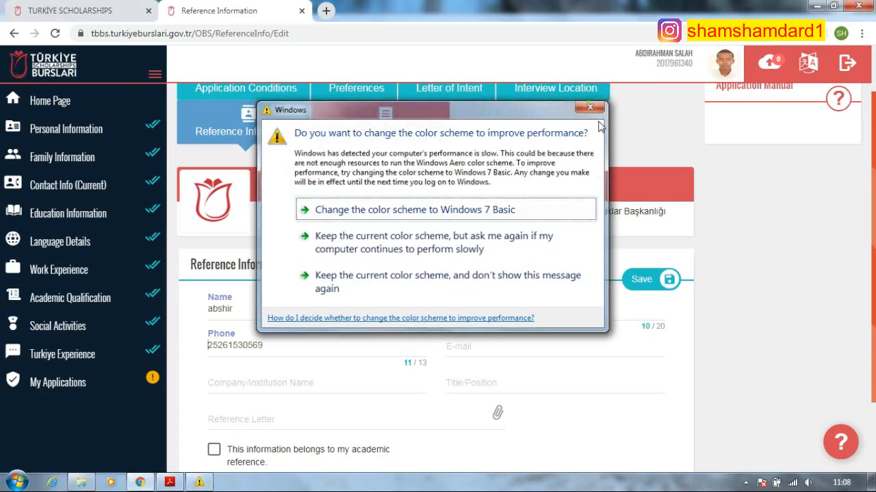
type("+")
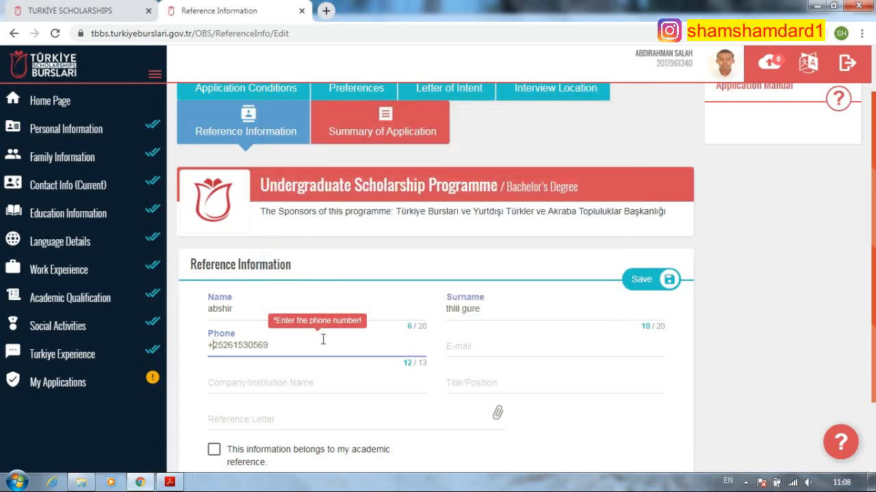
left_click(275, 344)
type("4")
left_click(513, 339)
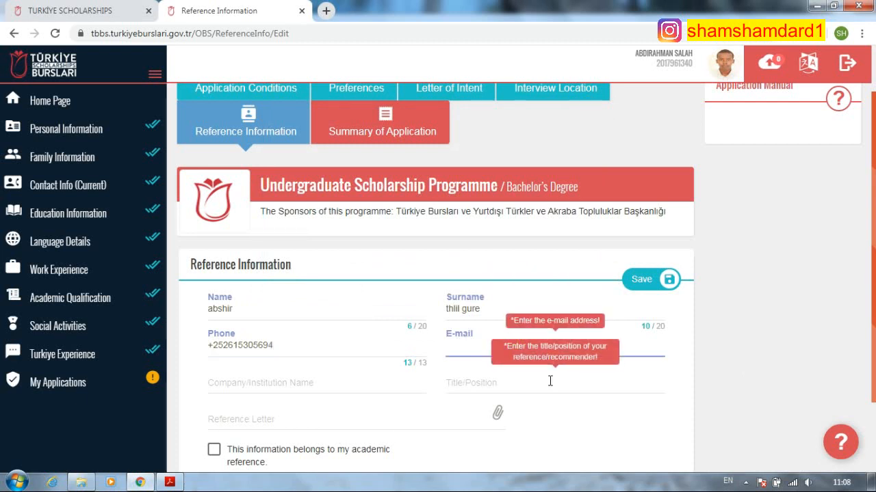
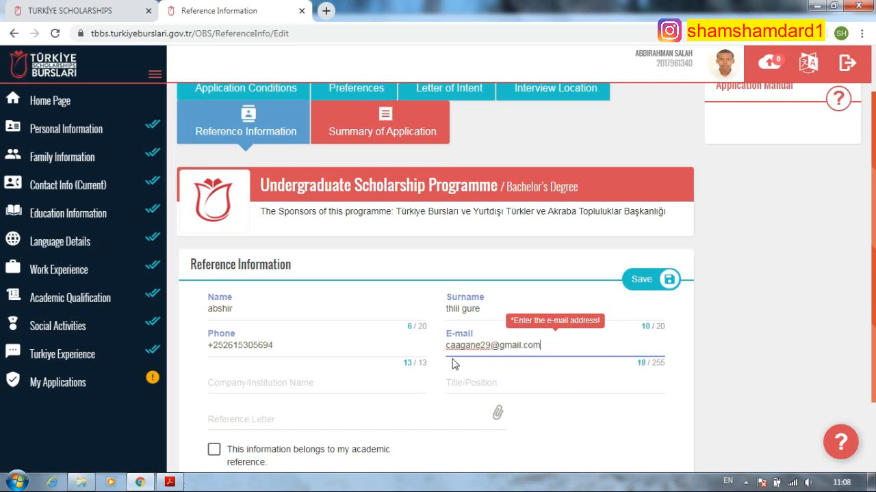
- Enter institution IMAM SHAFIE HIGH SCHOOL and position manager, then open the reference-letter file chooser
left_click(288, 381)
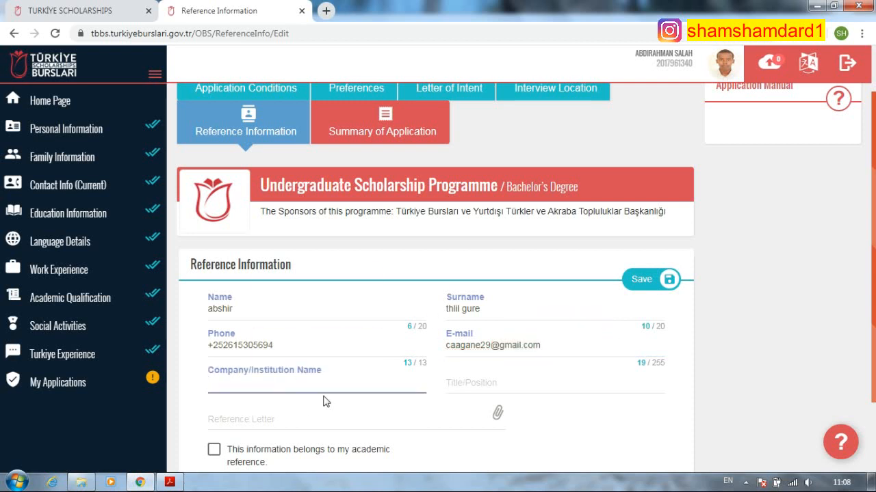
type("scinsert")
key("BackSpace")
key("BackSpace")
key("BackSpace")
key("BackSpace")
key("BackSpace")
type("IMAM SHAFIE ")
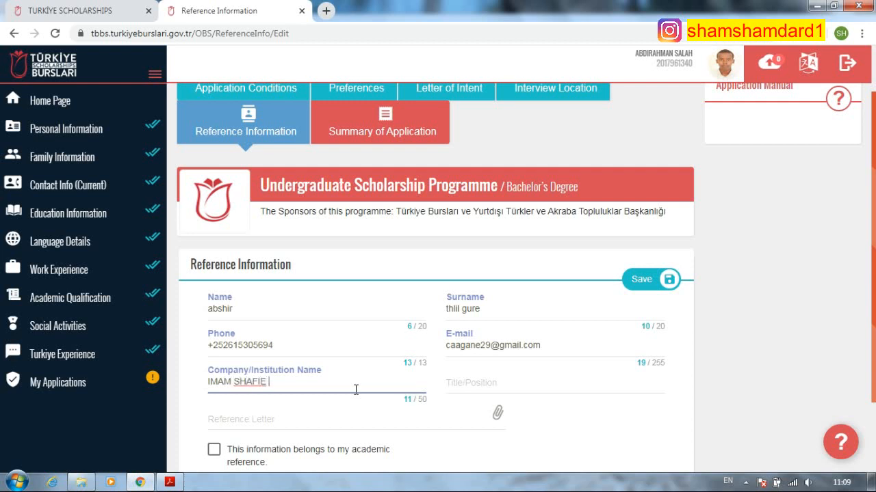
type("HIGH SCHOOL")
left_click(500, 385)
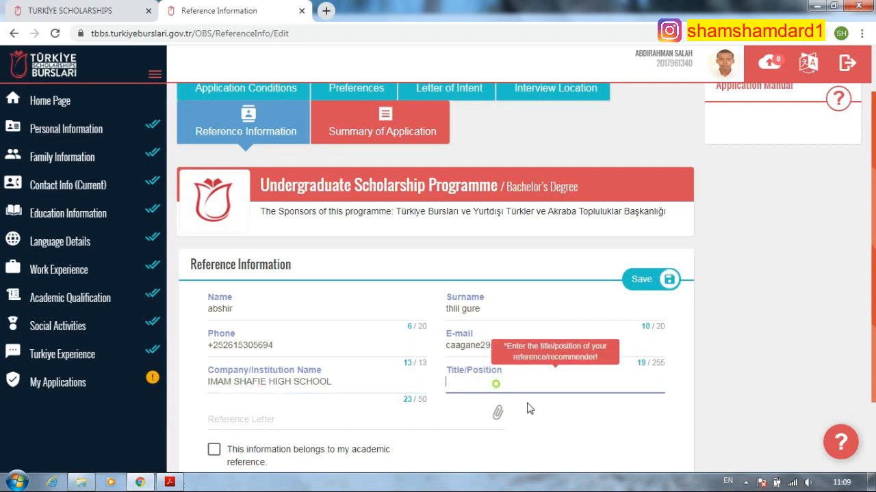
type("TEA")
key("BackSpace")
key("BackSpace")
key("BackSpace")
key("BackSpace")
key("BackSpace")
key("BackSpace")
type("manager")
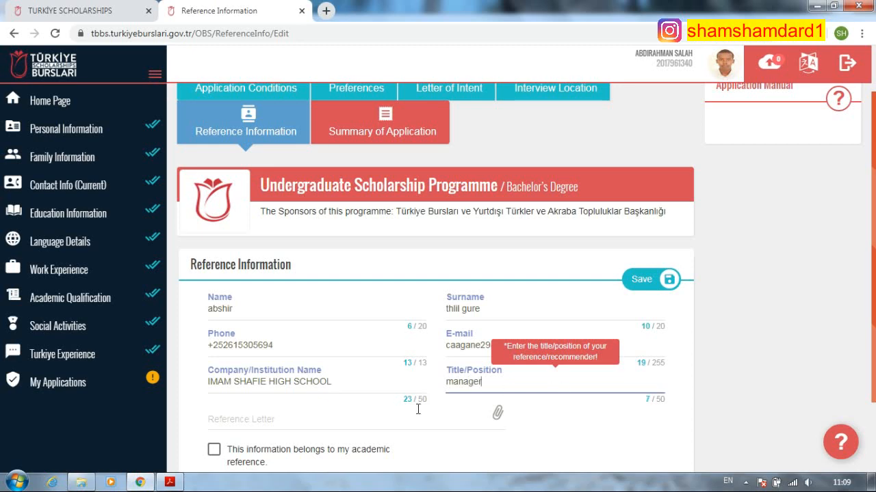
left_click(377, 423)
left_click(378, 422)
- Attach the reference letter PDF, mark the reference academic, save it, and open a blank form
left_click(231, 103)
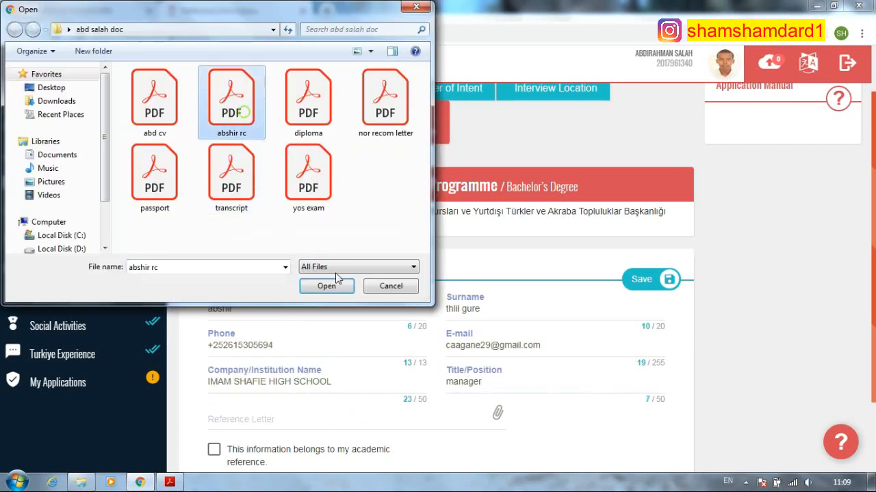
left_click(327, 286)
scroll(519, 348, "down", 2)
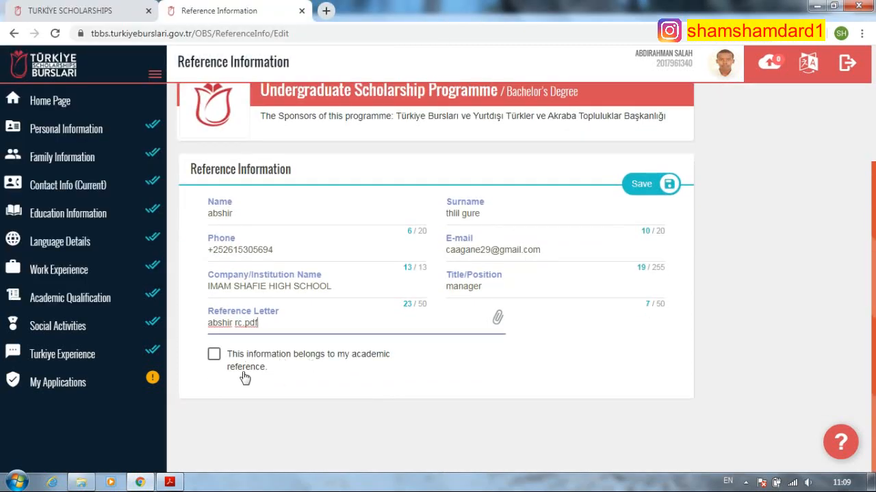
left_click(244, 373)
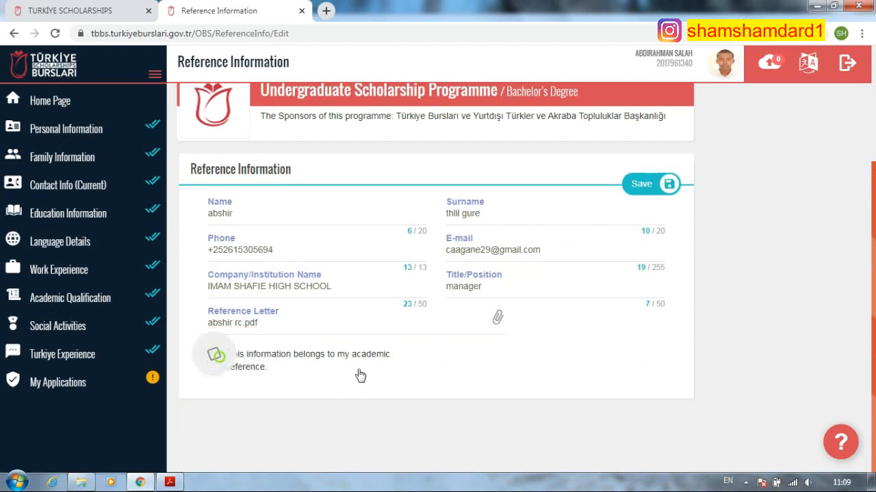
left_click(647, 185)
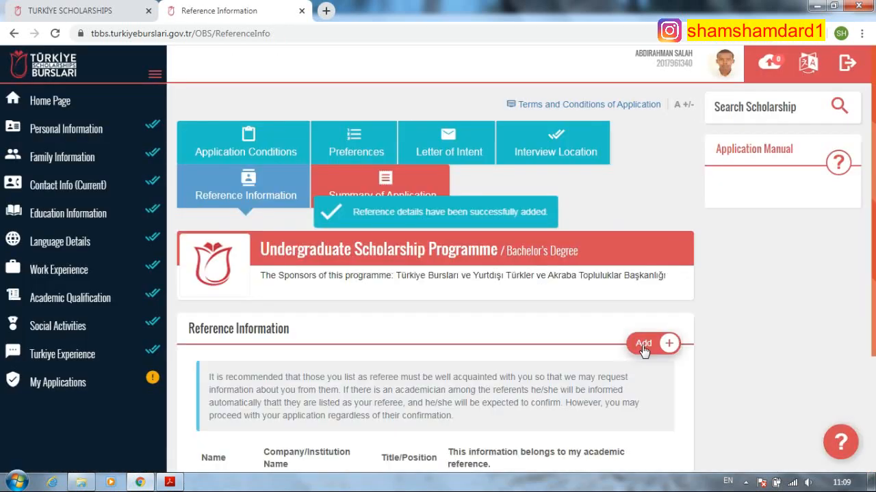
left_click(643, 345)
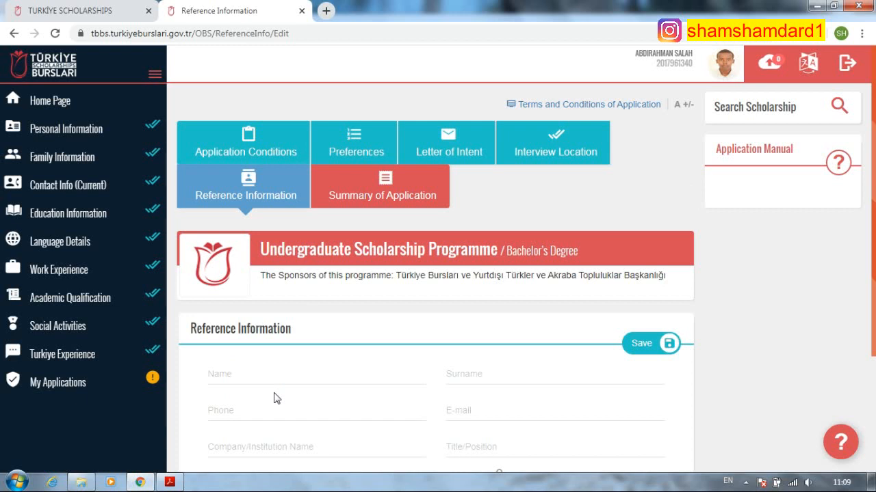
- Enter the referee's full name in the Name field, correcting its capitalization
left_click(288, 376)
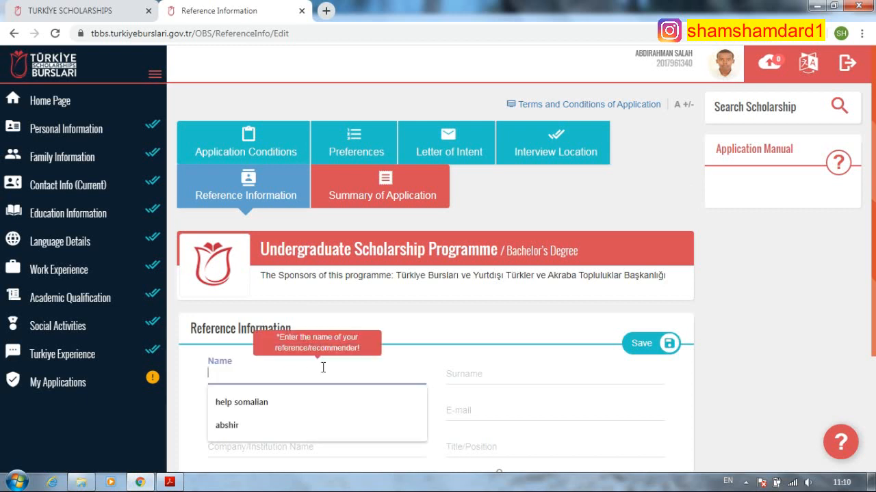
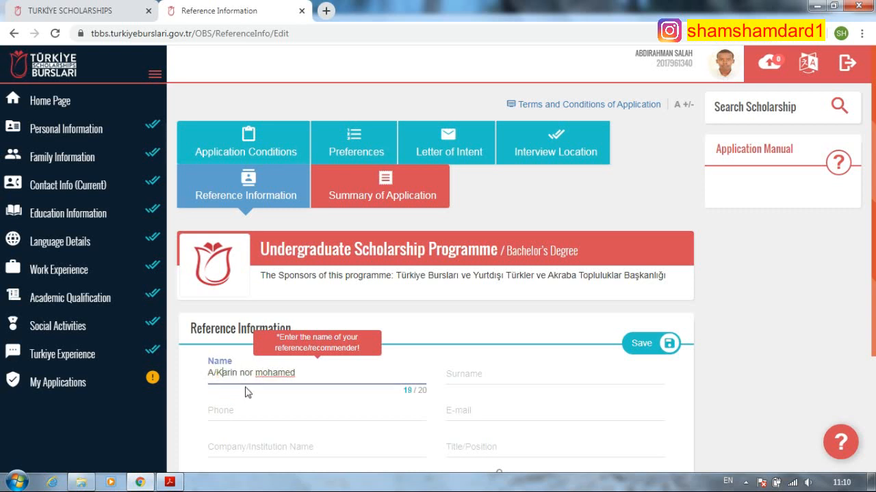
left_click(244, 372)
key("BackSpace")
type("N")
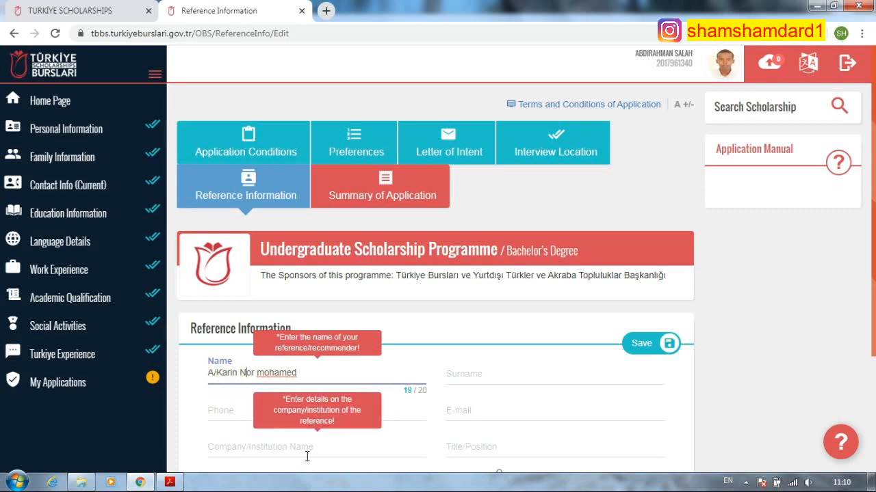
left_click(297, 374)
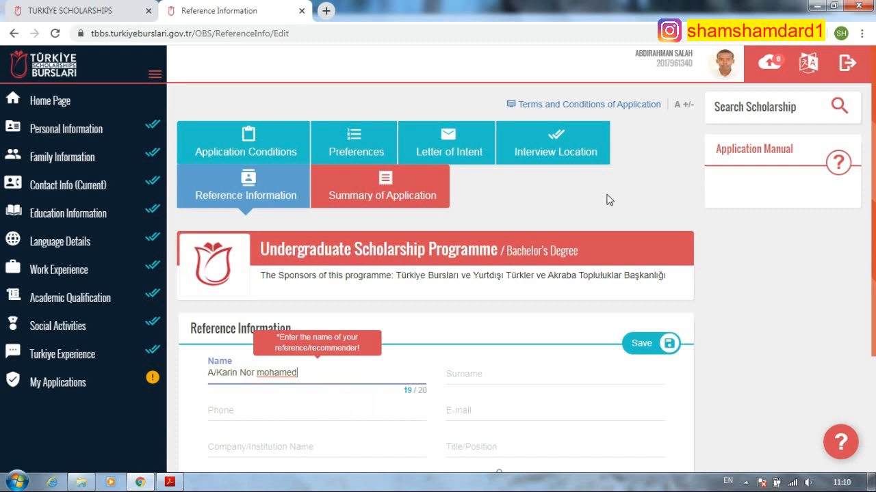
- Move the referee's surname from the Name field into the Surname field and fix its capitals
left_click_drag(241, 373, 298, 373)
key("super+c")
right_click(286, 373)
left_click(315, 200)
right_click(504, 376)
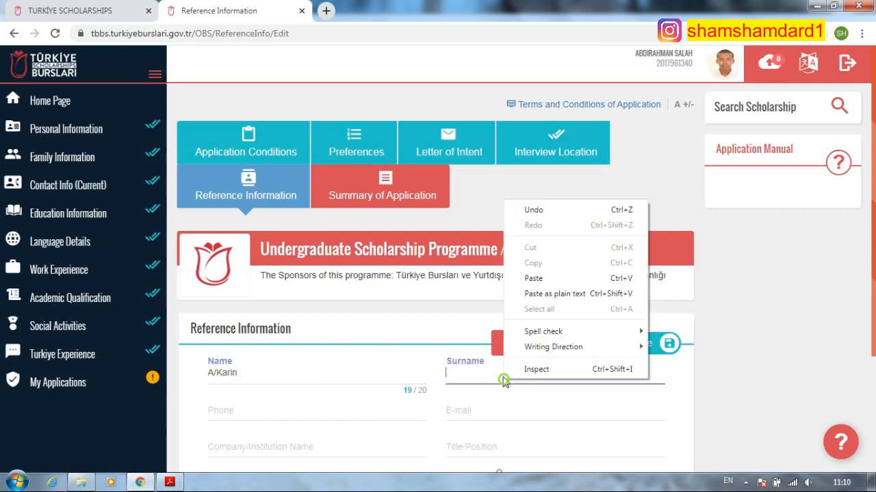
left_click(547, 277)
left_click(468, 373)
key("BackSpace")
type("MKohamed")
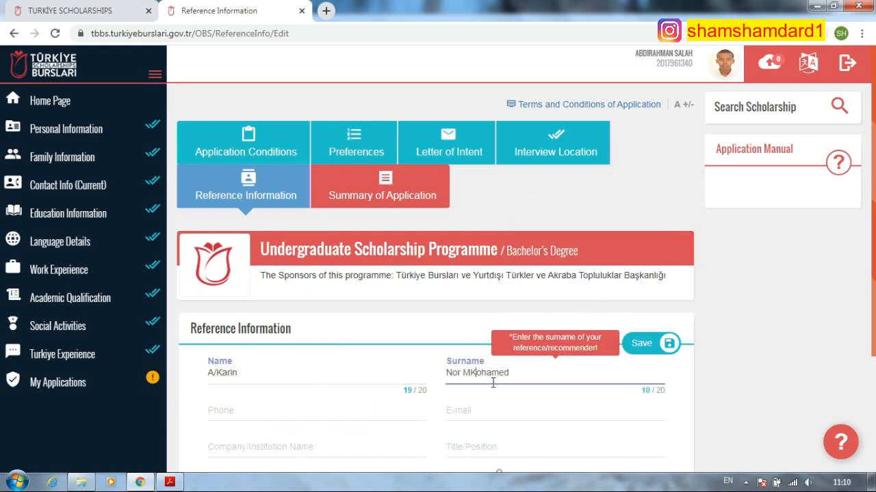
key("BackSpace")
- Fill in the referee's phone number and e-mail address
left_click(298, 413)
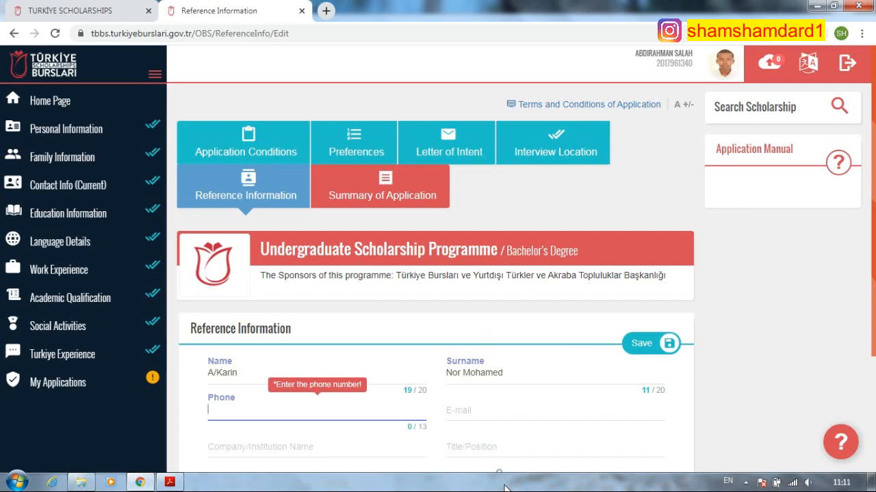
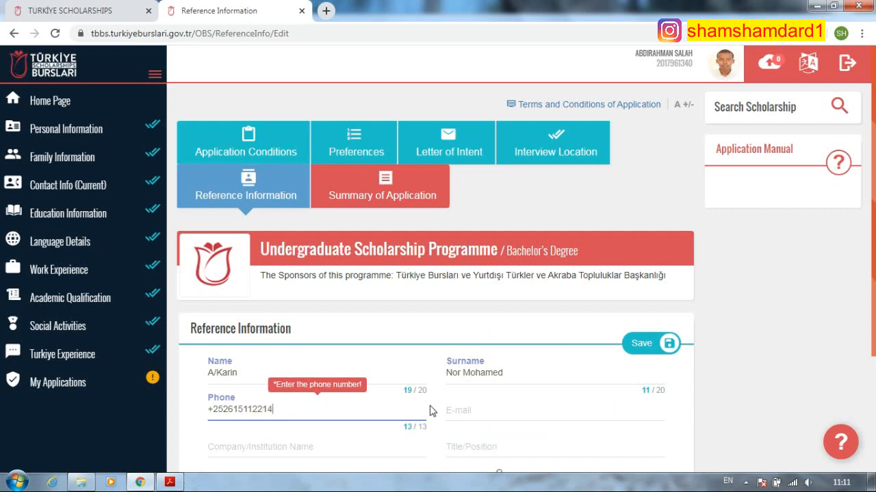
left_click(518, 415)
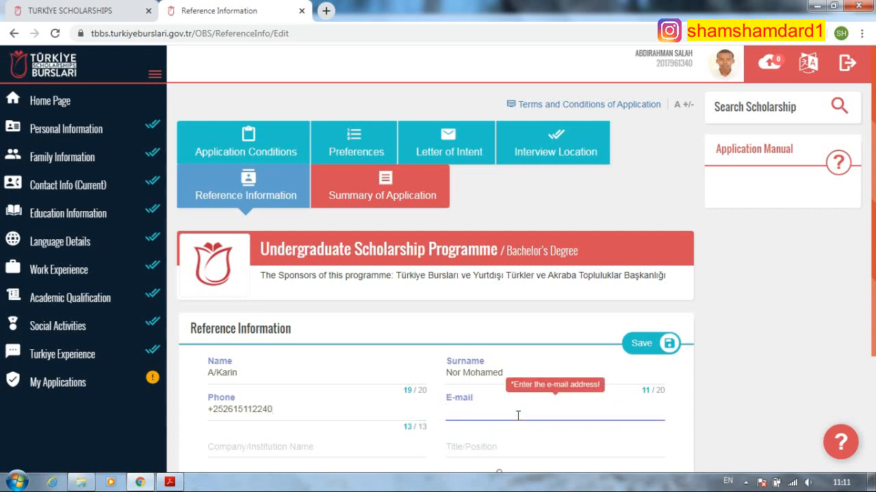
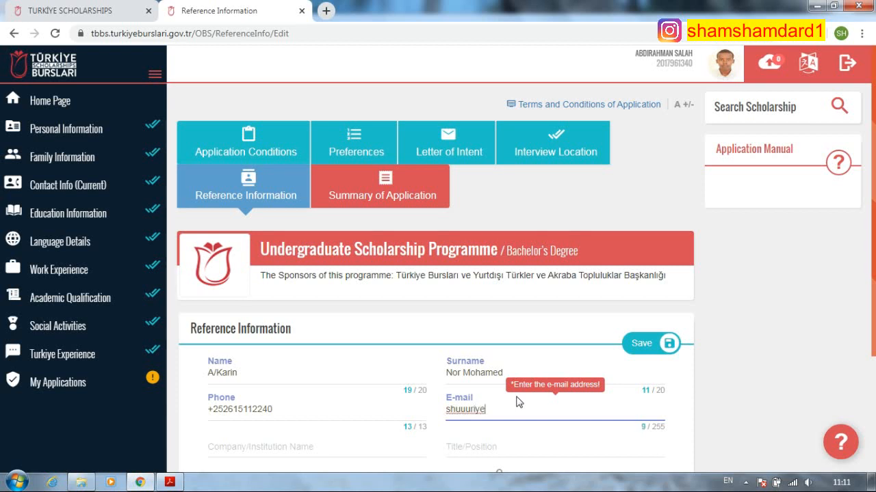
- Set the institution to IMAM SHAFIE HIGH SCHOOL and the title to 'manager'
scroll(437, 383, "down", 2)
left_click(289, 318)
left_click(293, 347)
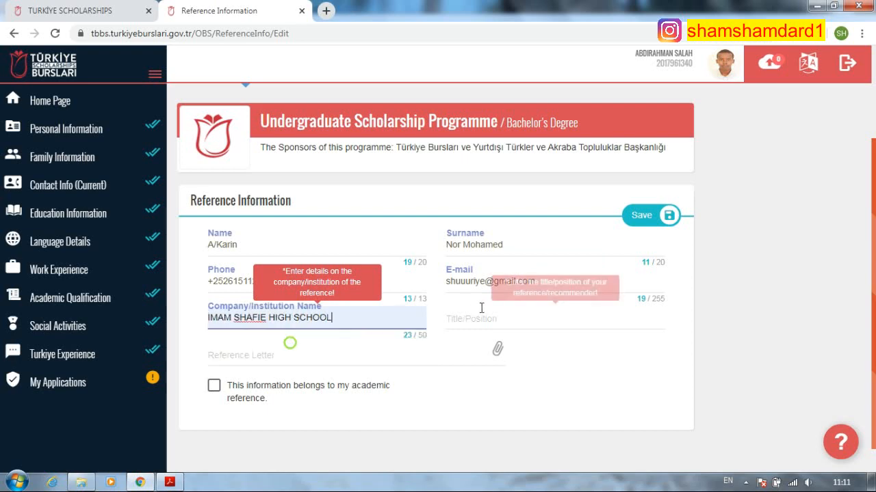
left_click(473, 316)
type("manager")
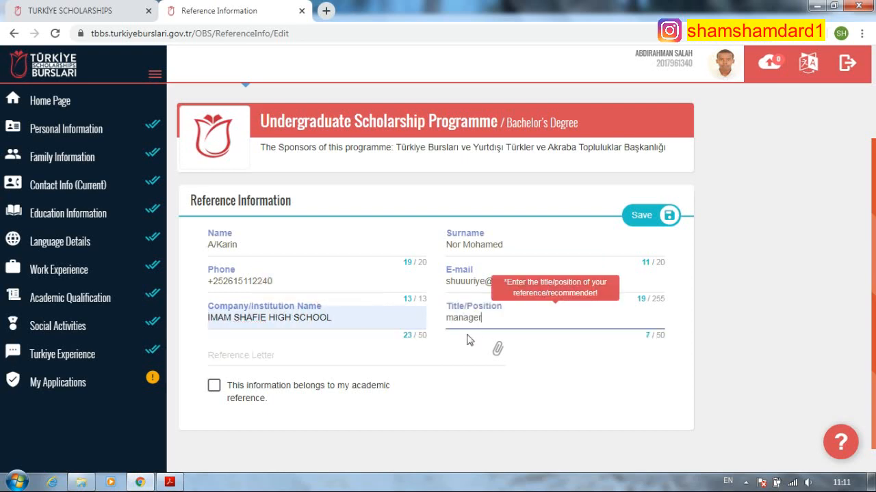
- Attach the recommendation letter PDF, mark the reference as academic, and save it
left_click(367, 360)
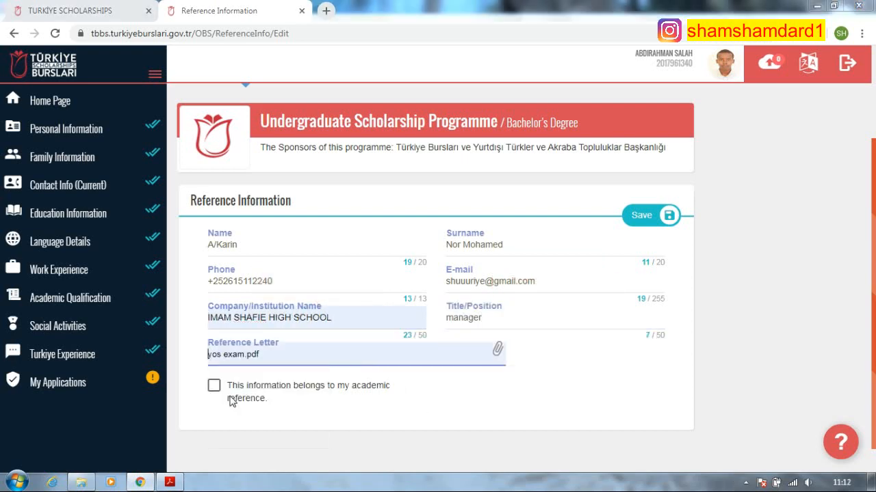
left_click(236, 355)
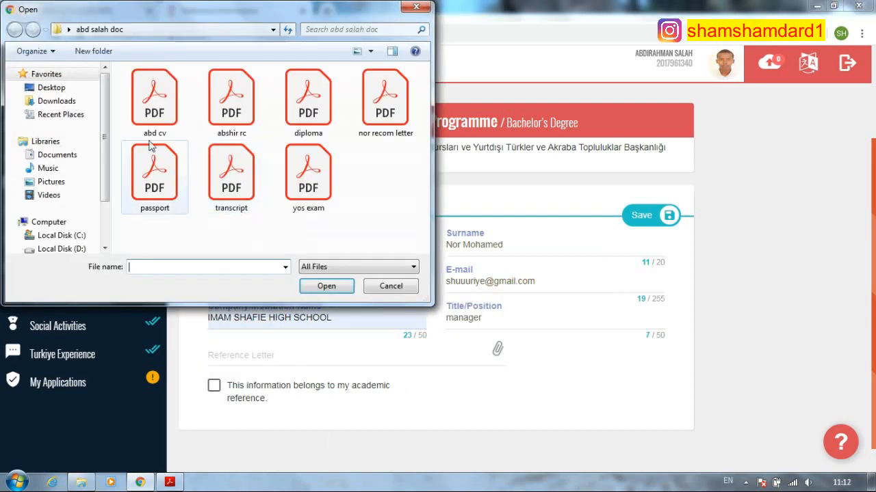
left_click(372, 109)
left_click(326, 285)
left_click(214, 386)
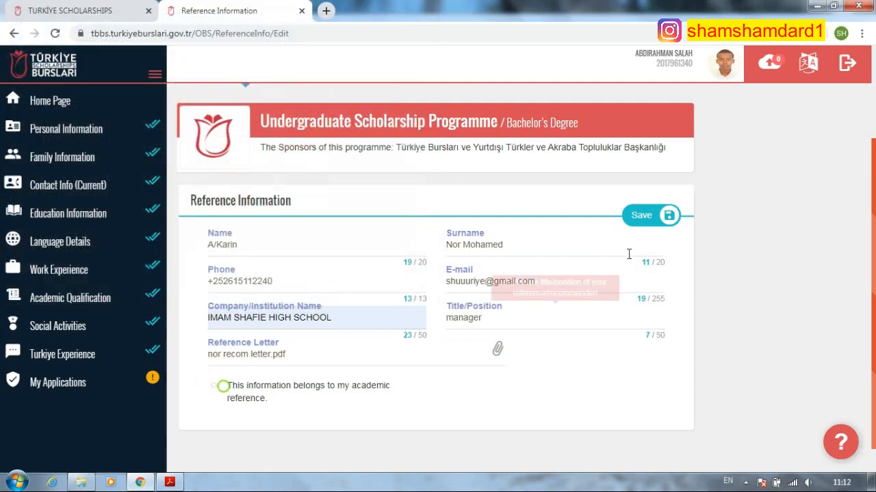
left_click(641, 215)
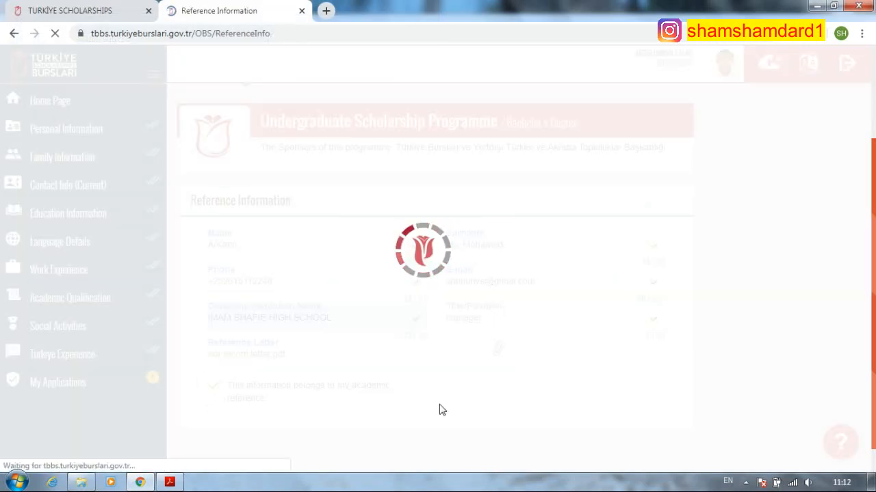
- Open the Summary of Application and scroll down through its sections
scroll(510, 331, "down", 3)
scroll(510, 331, "up", 3)
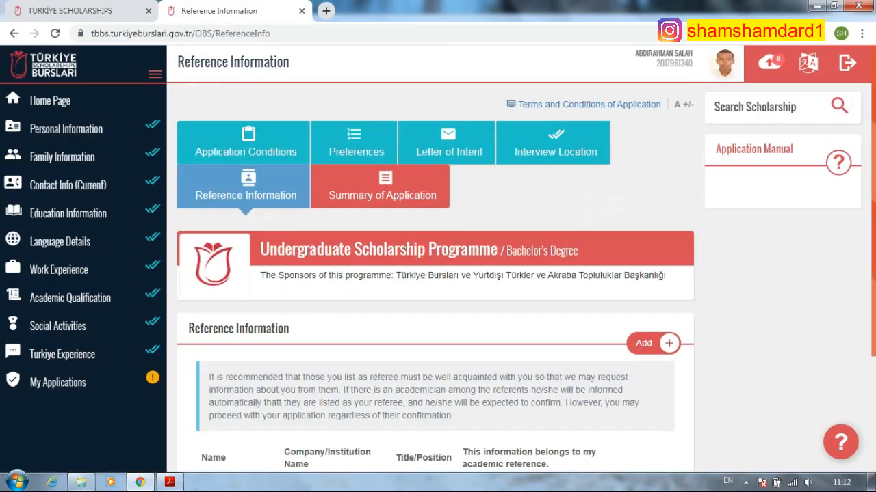
left_click(373, 195)
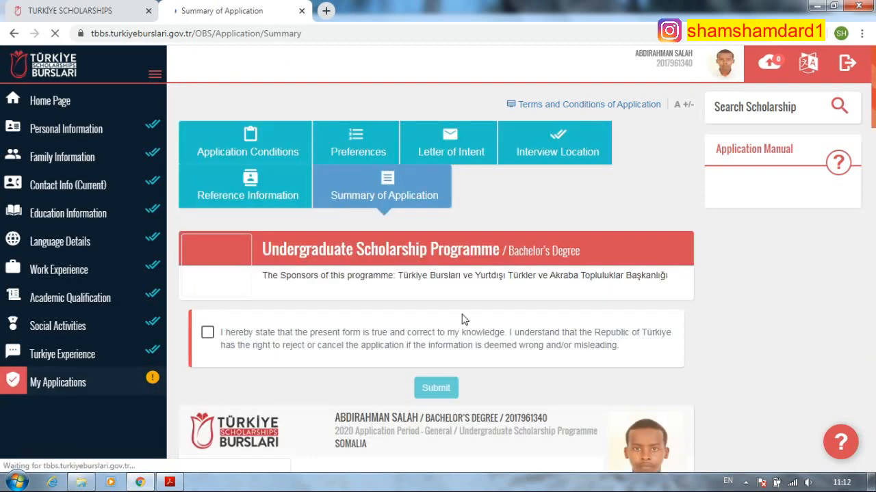
scroll(463, 318, "down", 3)
scroll(470, 376, "down", 1)
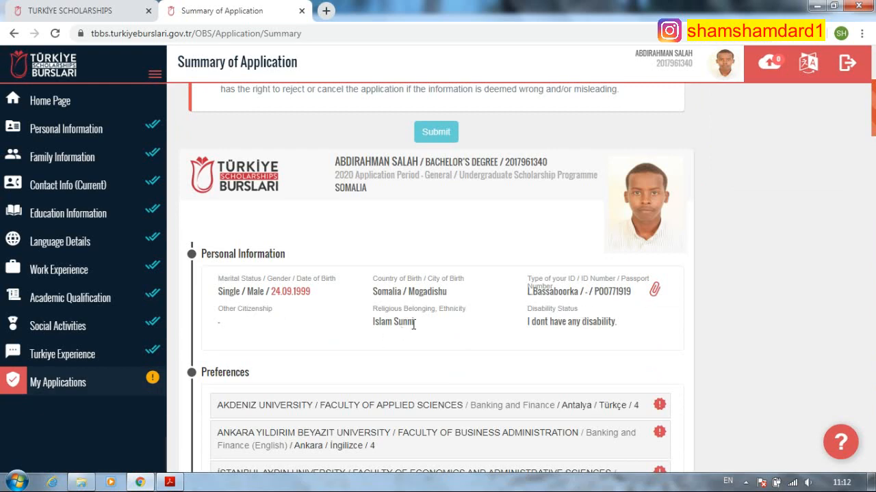
scroll(413, 358, "down", 3)
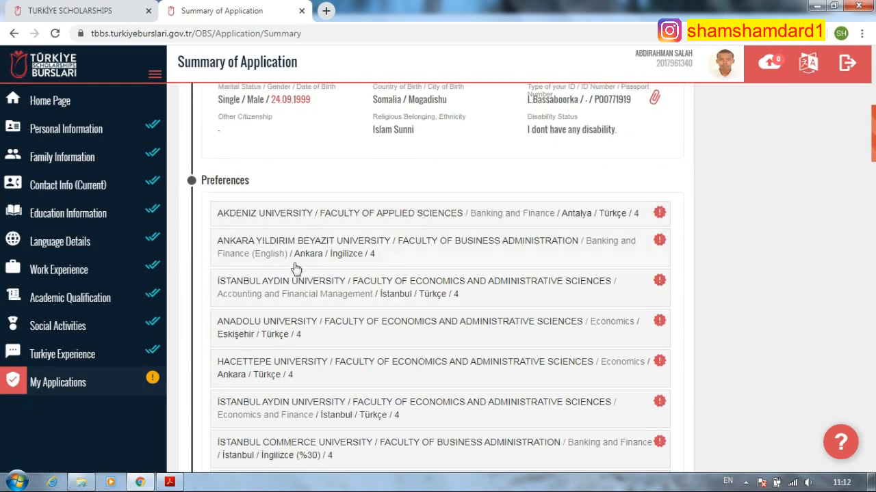
scroll(284, 303, "down", 2)
scroll(407, 338, "down", 5)
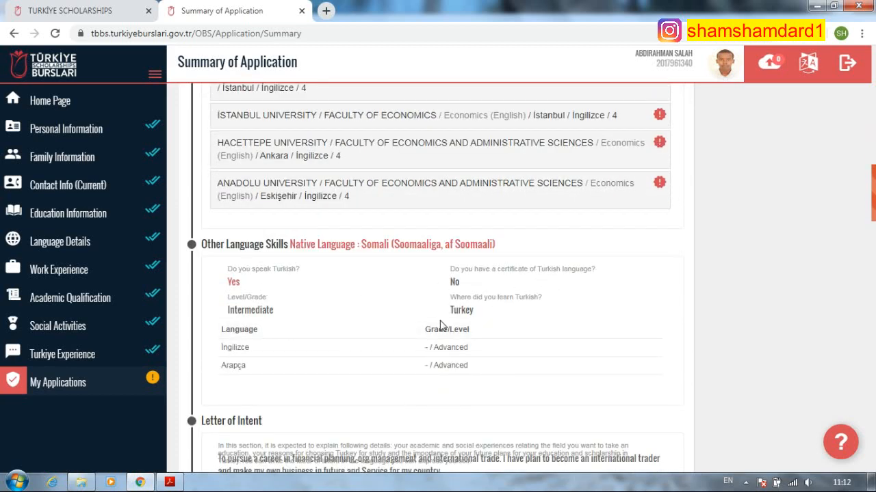
scroll(441, 325, "down", 3)
scroll(424, 318, "down", 2)
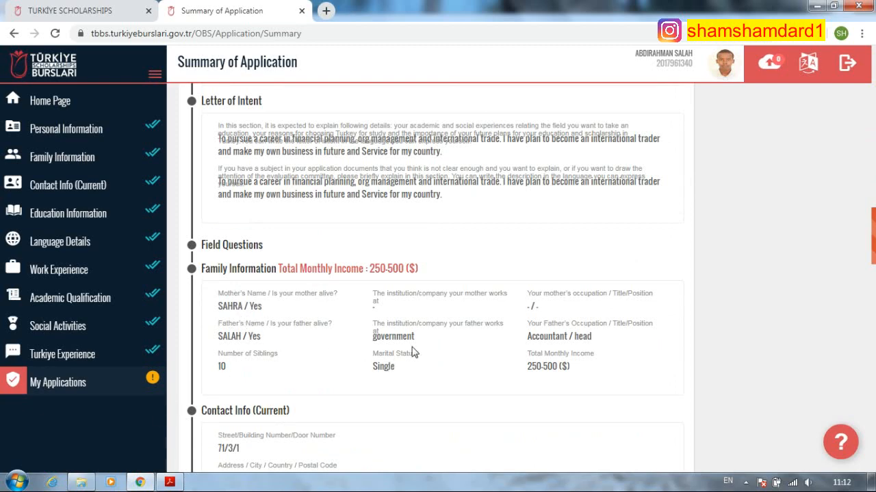
- Finish reviewing the summary to its end, then scroll back up to the top
scroll(413, 353, "down", 3)
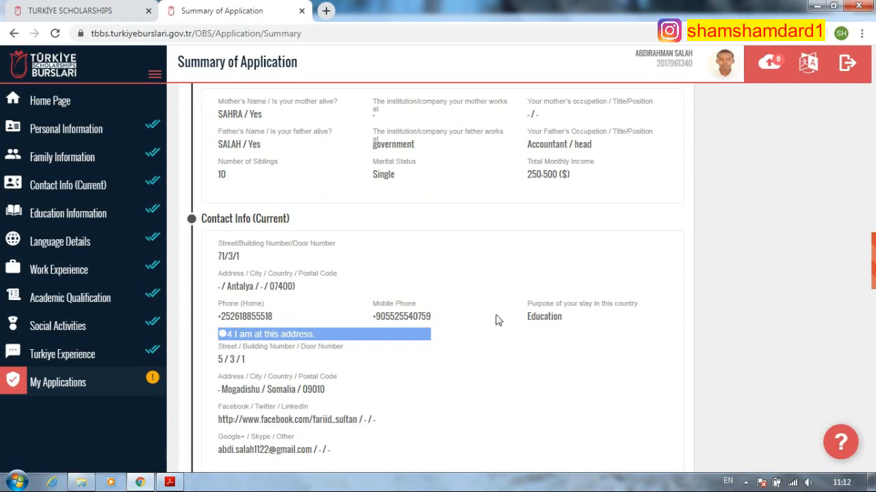
scroll(364, 303, "down", 1)
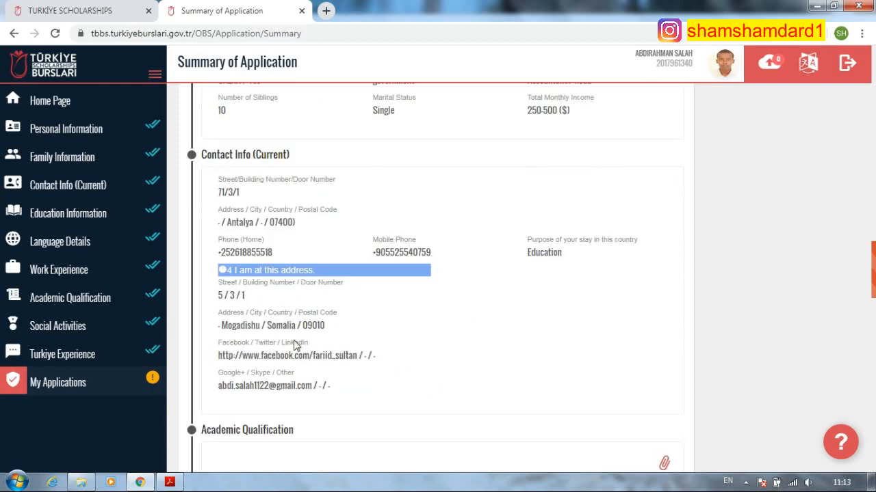
scroll(262, 354, "down", 12)
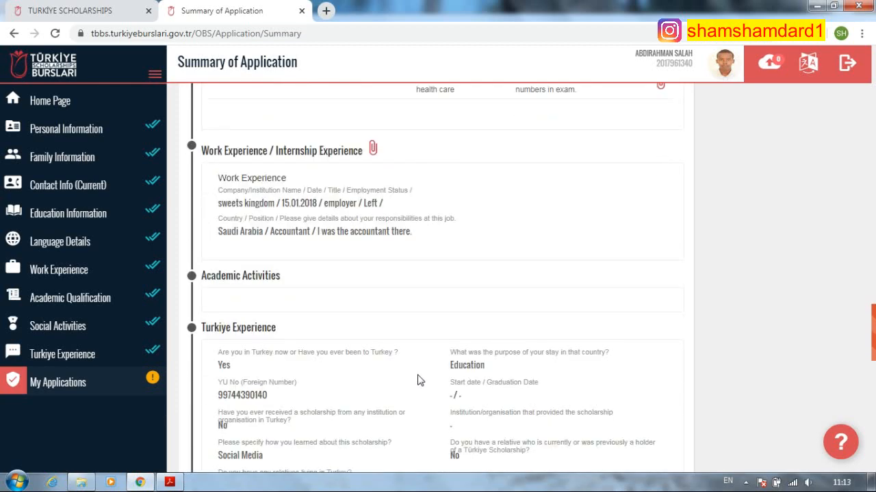
scroll(456, 393, "down", 5)
scroll(330, 326, "up", 5)
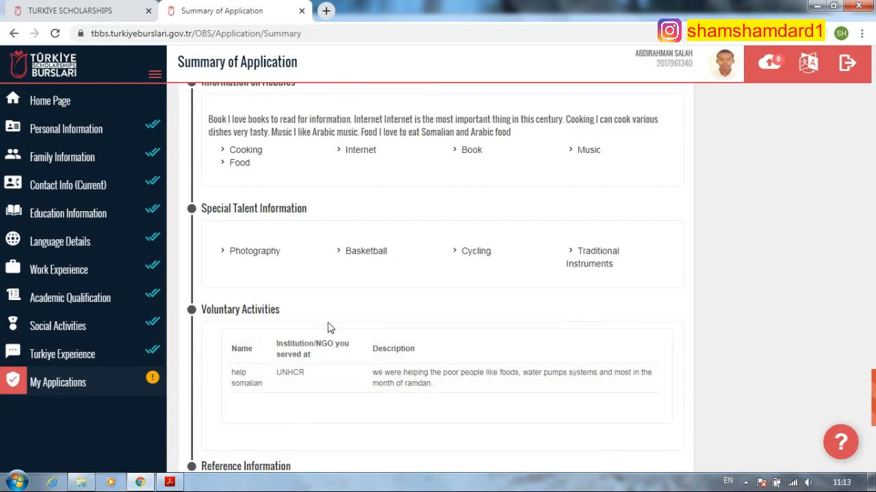
scroll(296, 305, "up", 4)
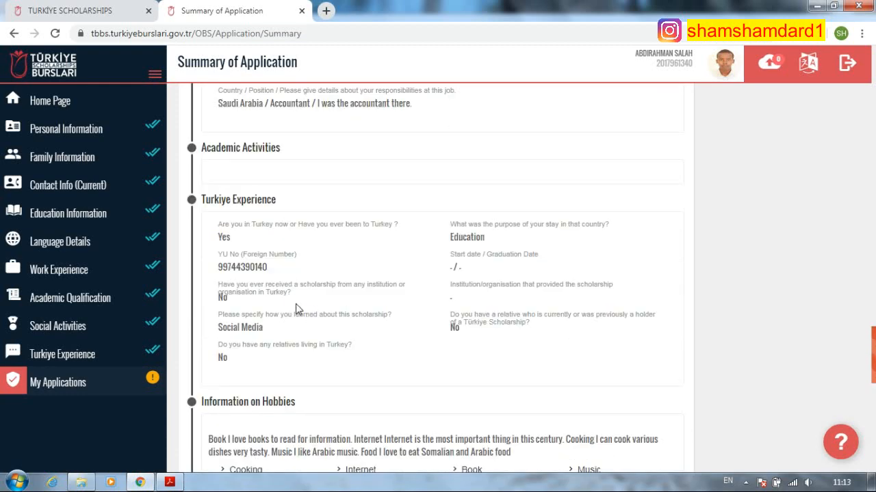
scroll(517, 335, "up", 20)
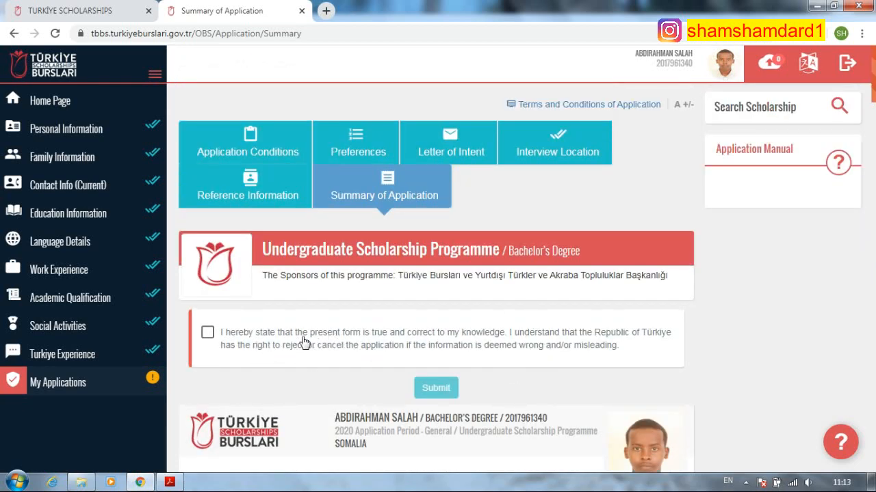
- Tick the truthfulness declaration, submit the application, and bring up the Start menu
left_click(208, 333)
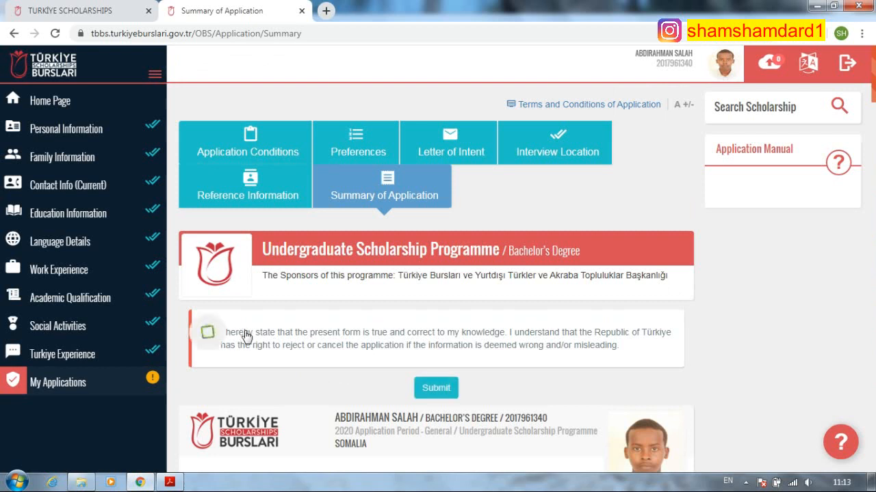
left_click(446, 388)
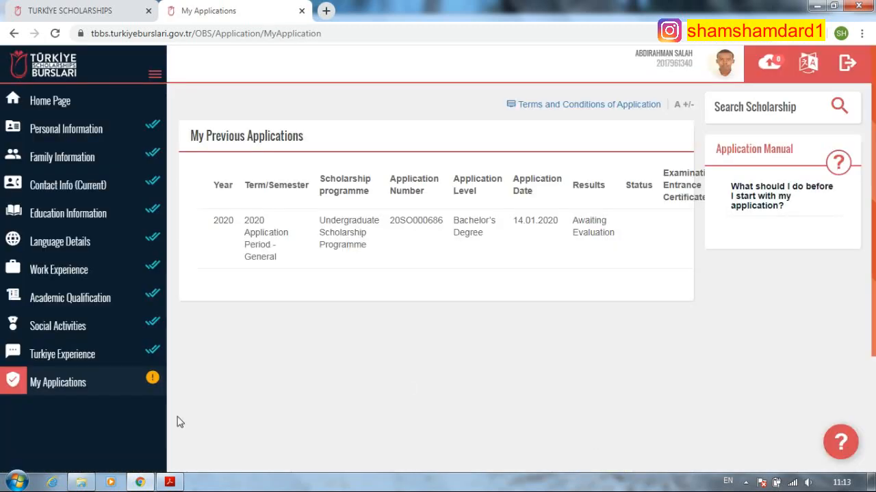
left_click(17, 482)
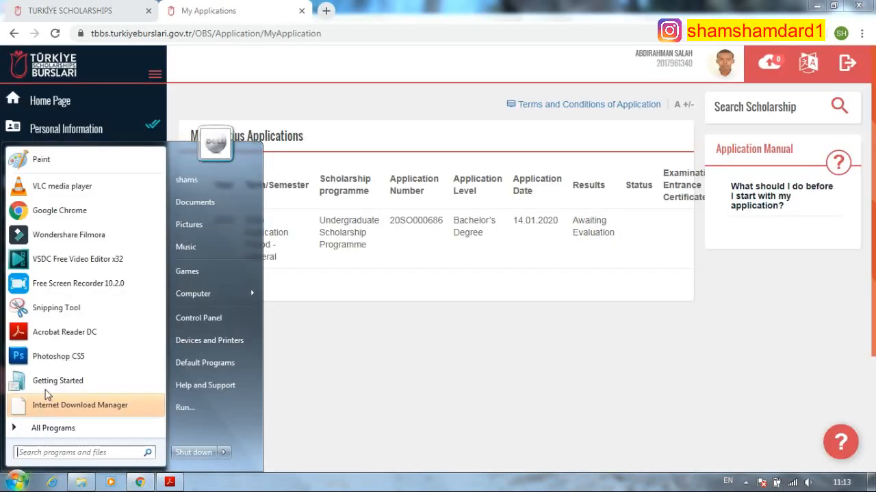
- Snip the browser showing Awaiting Evaluation and save it as PNG file 'e', then close Snipping Tool
left_click(47, 305)
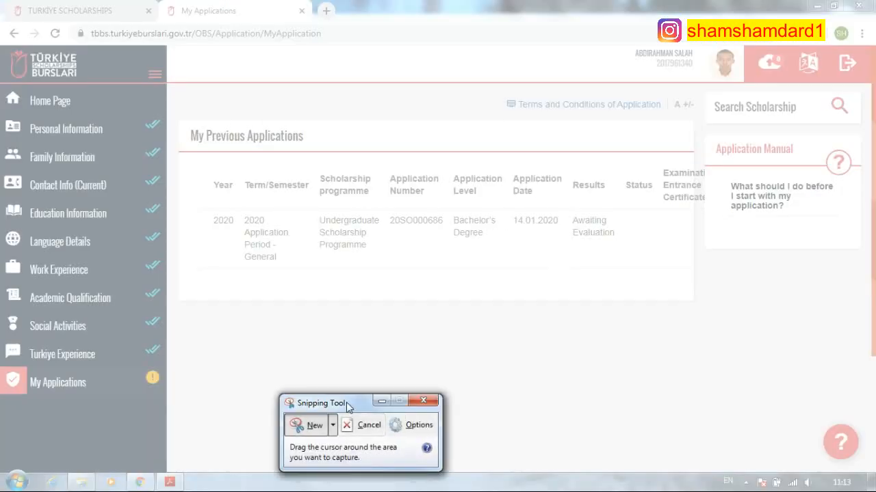
mouse_move(4, 45)
left_mouse_down()
mouse_move(772, 461)
mouse_move(870, 472)
left_mouse_up()
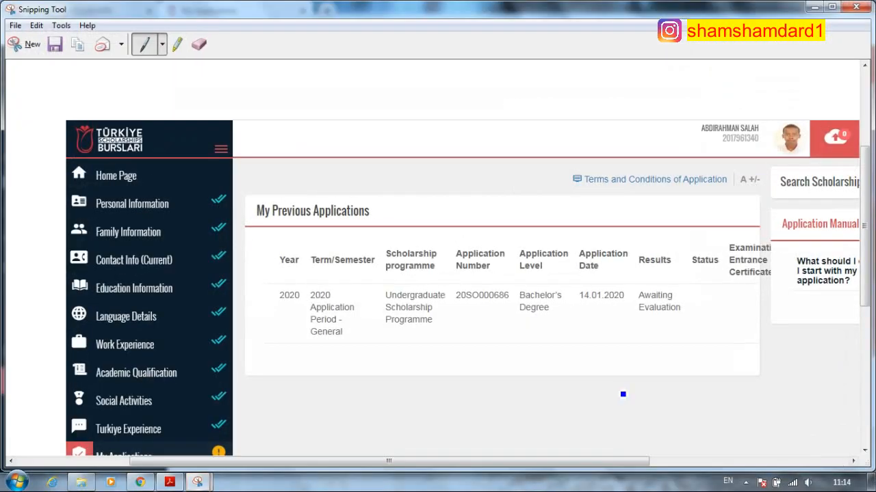
left_click(15, 25)
left_click(40, 52)
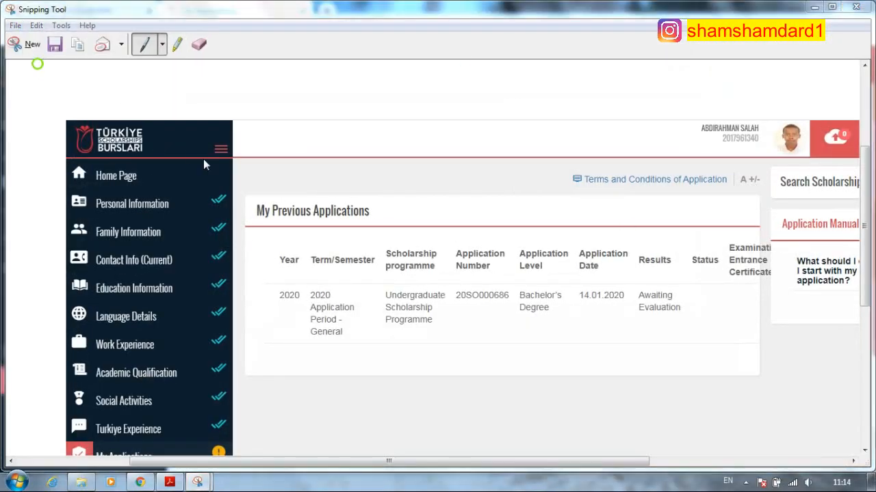
double_click(148, 250)
type("ev")
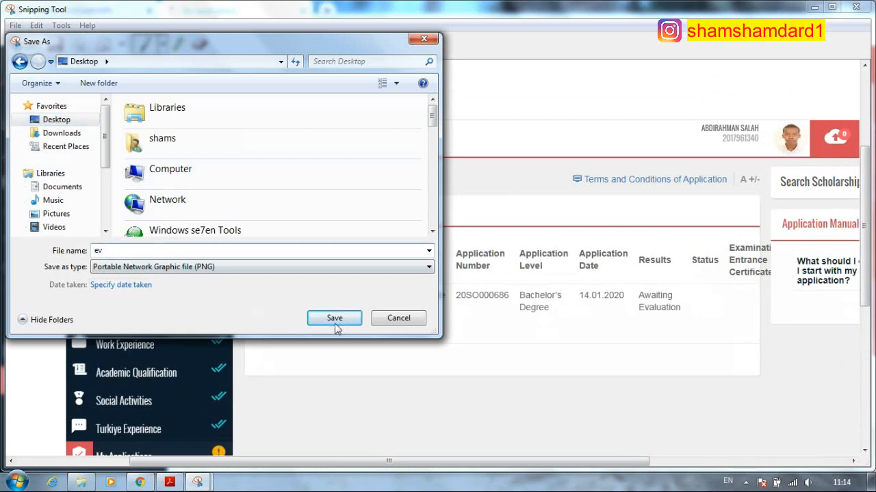
left_click(334, 318)
left_click(867, 8)
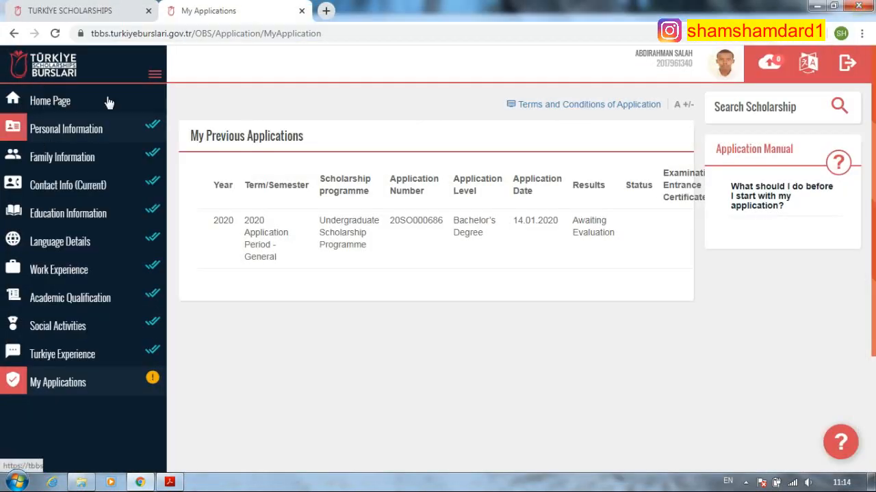
left_click(71, 105)
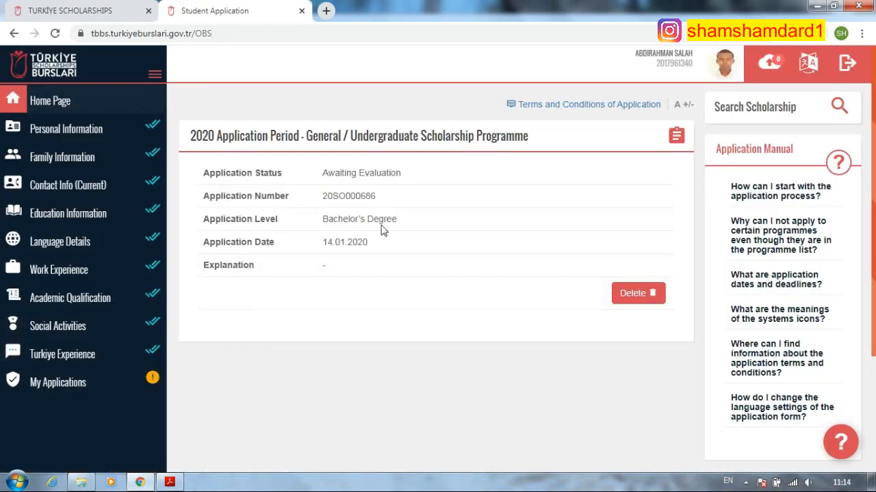
left_click(746, 483)
left_click(746, 483)
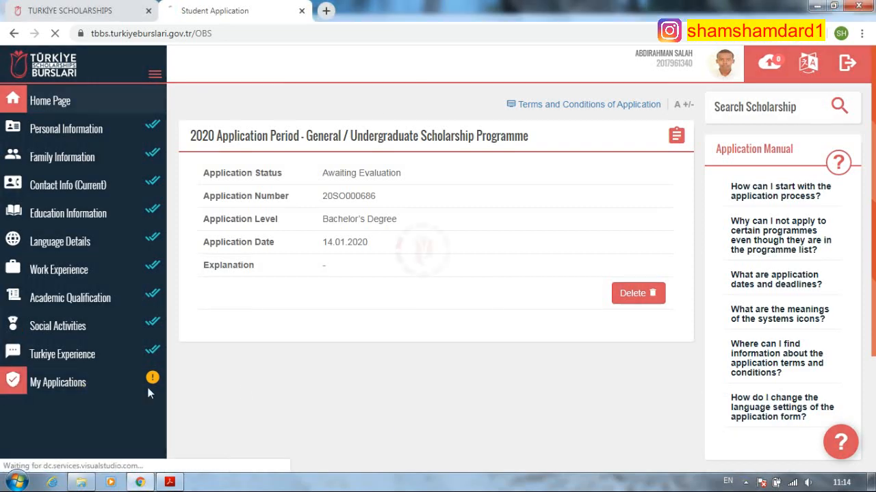
left_click(57, 383)
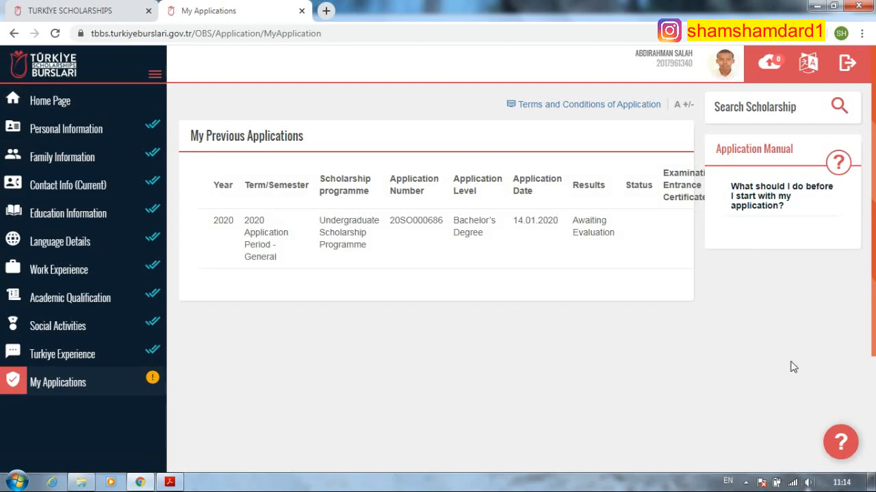
- Search for Gmail in a new tab and switch to the applicant's own account
key("ctrl+t")
type("gmai")
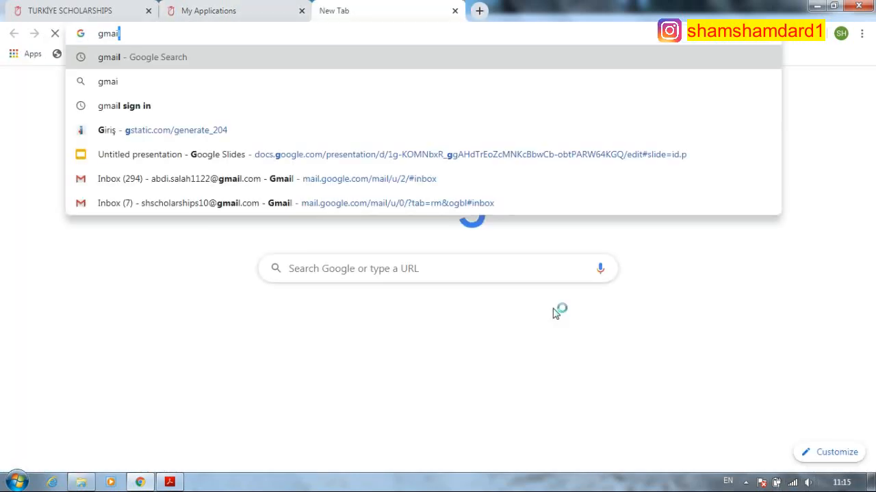
left_click(237, 57)
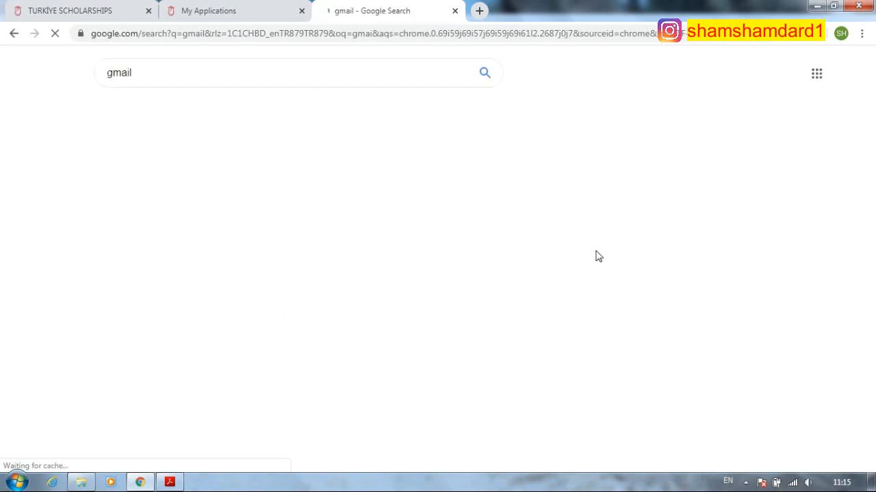
left_click(120, 164)
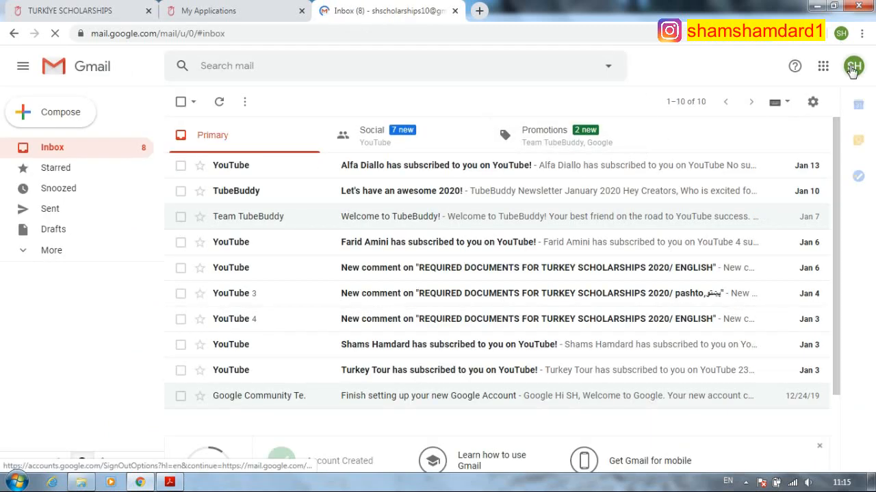
left_click(854, 66)
left_click(734, 257)
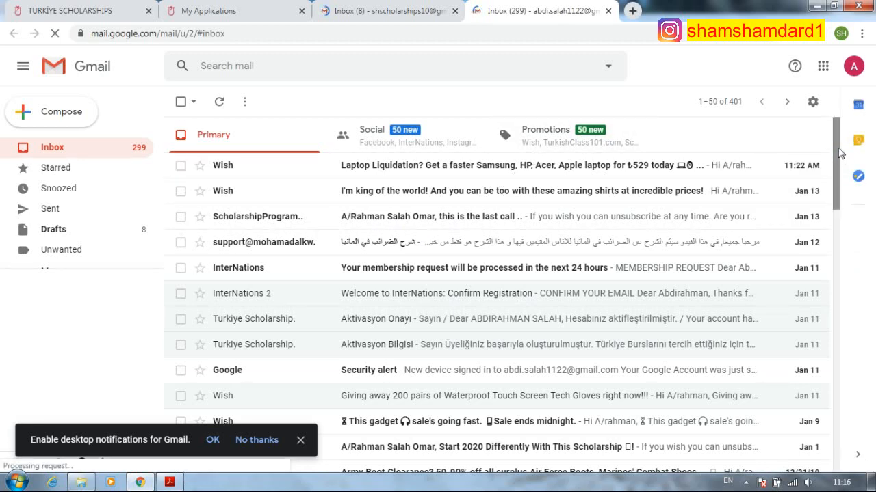
- Close the other account's inbox tab and refresh the inbox for new mail
scroll(838, 151, "down", 1)
scroll(842, 147, "up", 1)
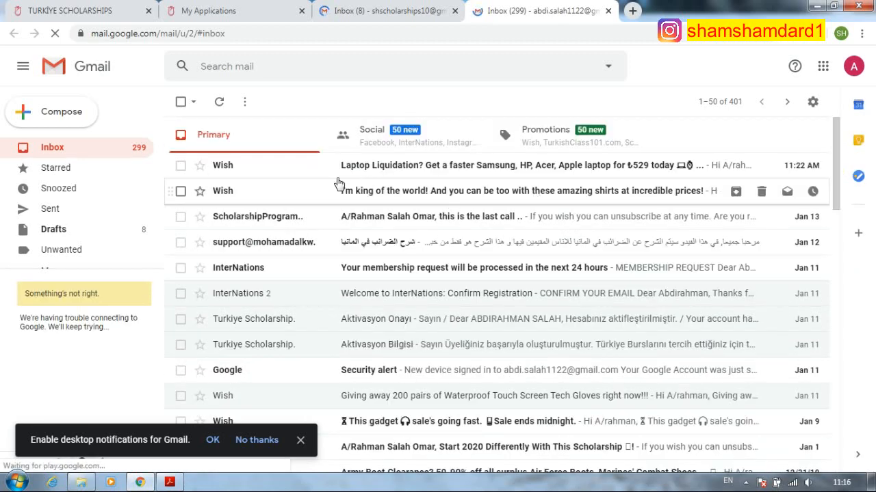
left_click(217, 102)
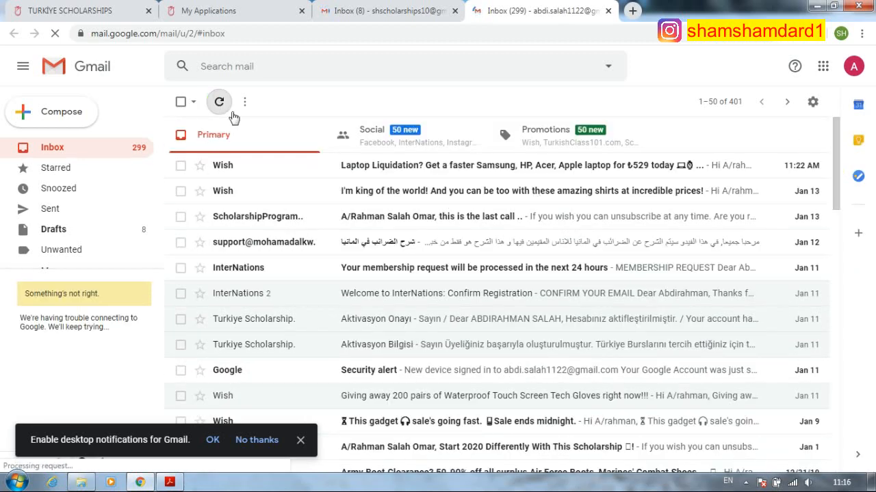
left_click(455, 11)
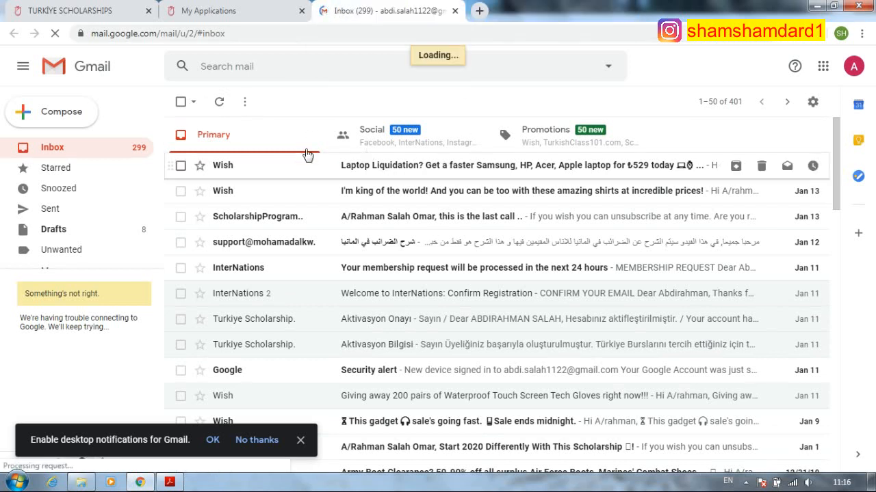
left_click(221, 105)
left_click(221, 105)
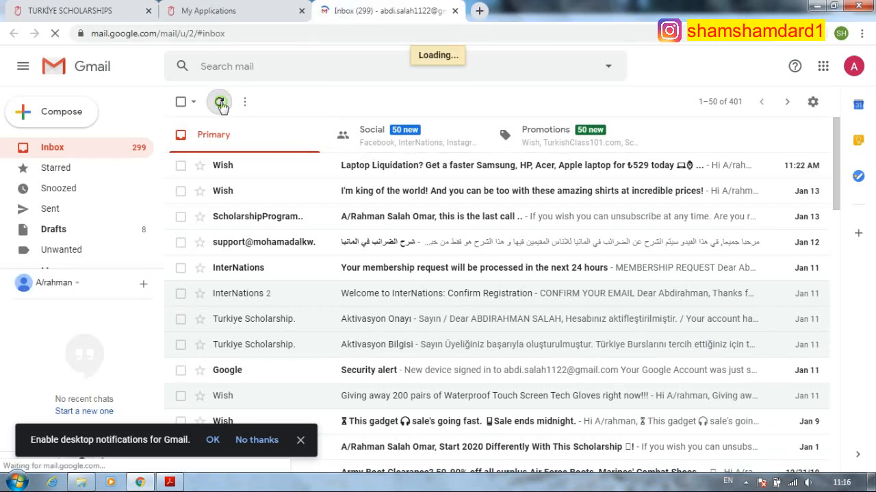